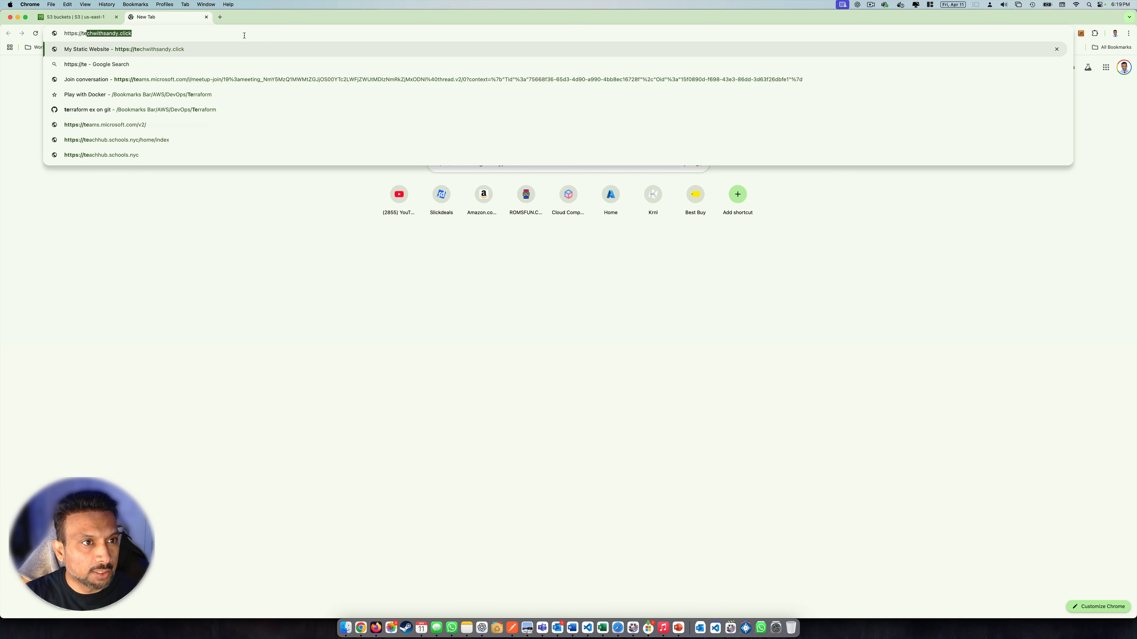
Load techwithsandy.click in Chrome and check that the site info reports 'Connection is secure'
key(Return)
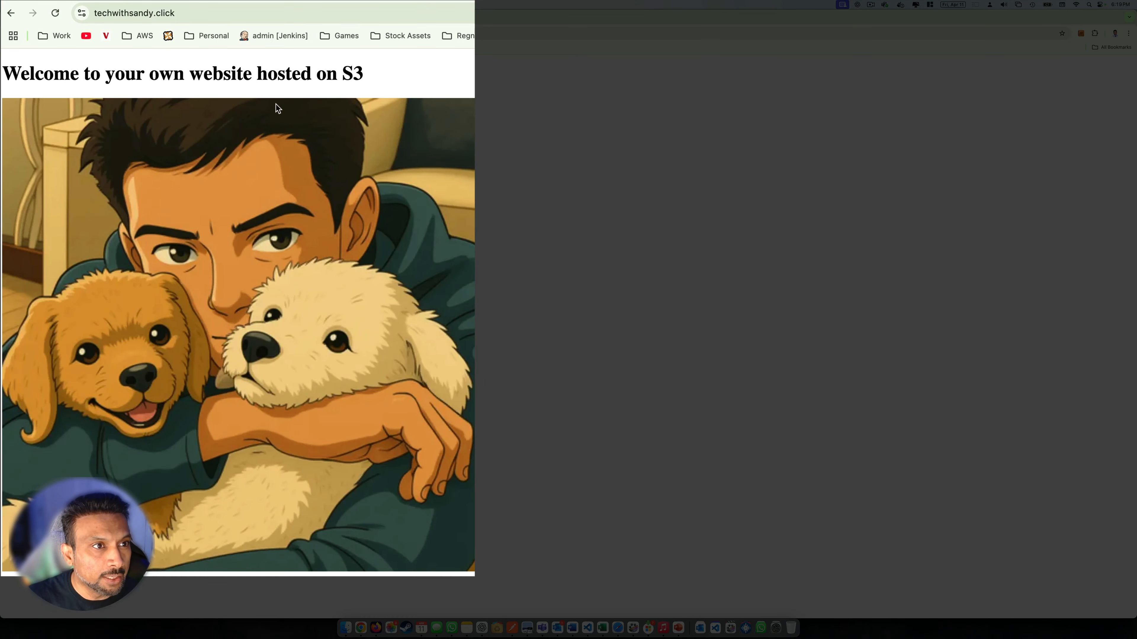
click(81, 13)
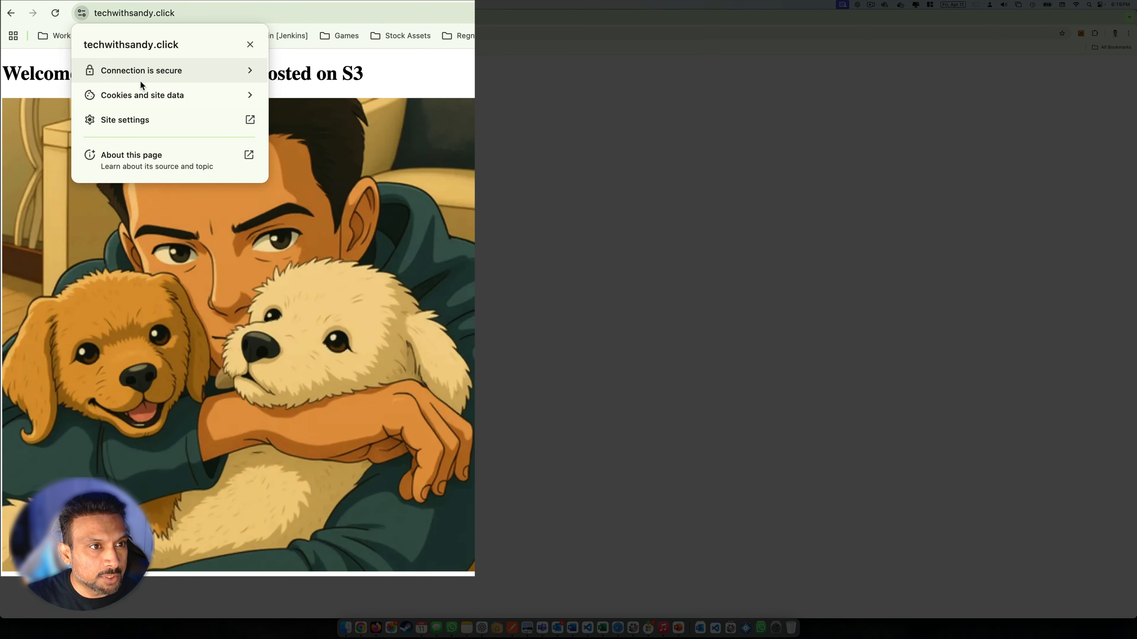
click(526, 190)
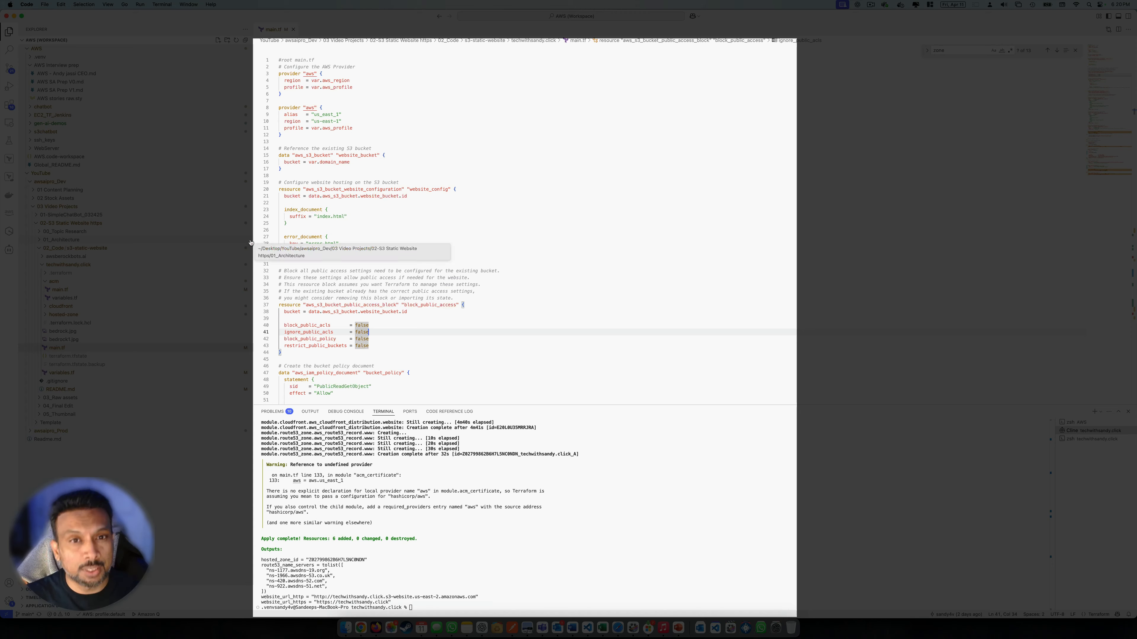
Review the apply results and outputs, then run terraform destroy -auto-approve in the terminal
scroll(565, 269, down, 20)
scroll(565, 269, down, 20)
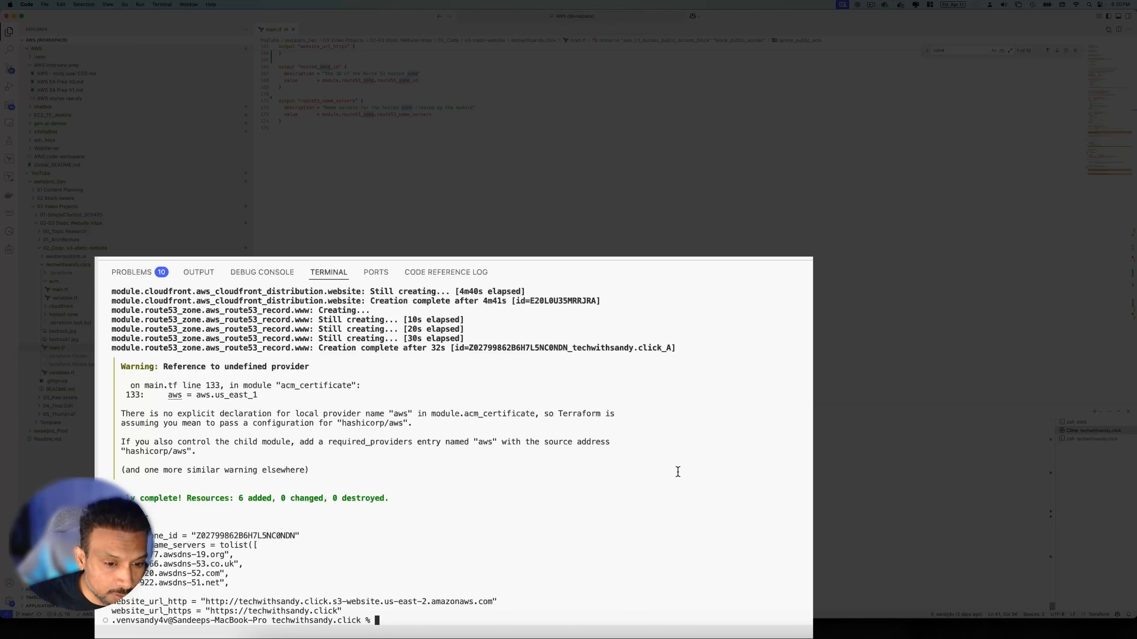
drag(308, 573, 112, 498)
click(309, 509)
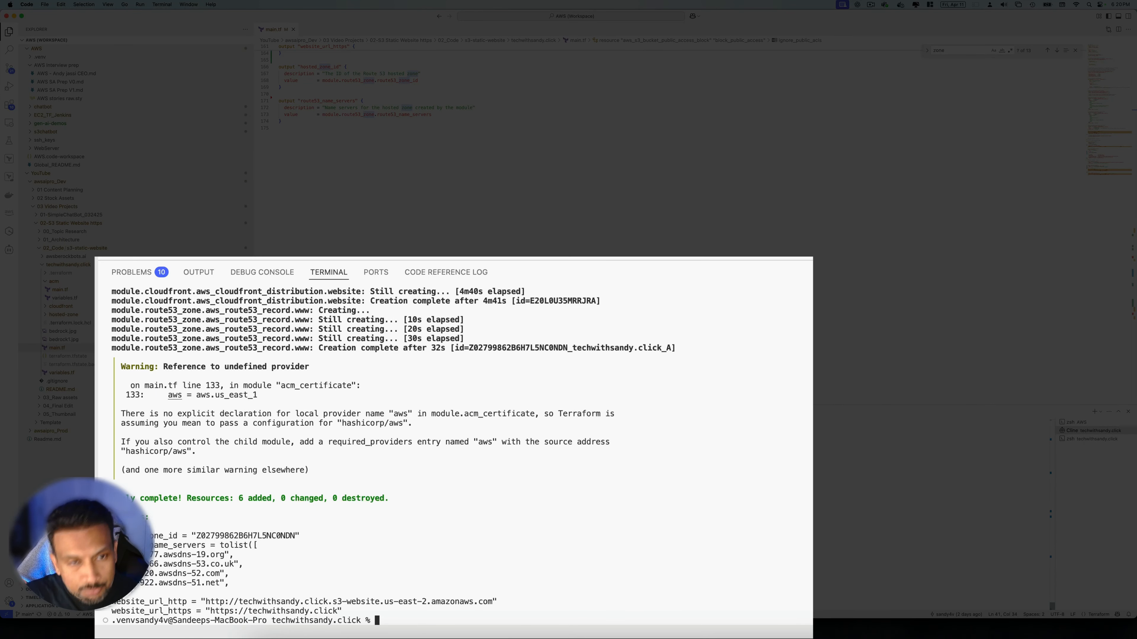
text(terraform )
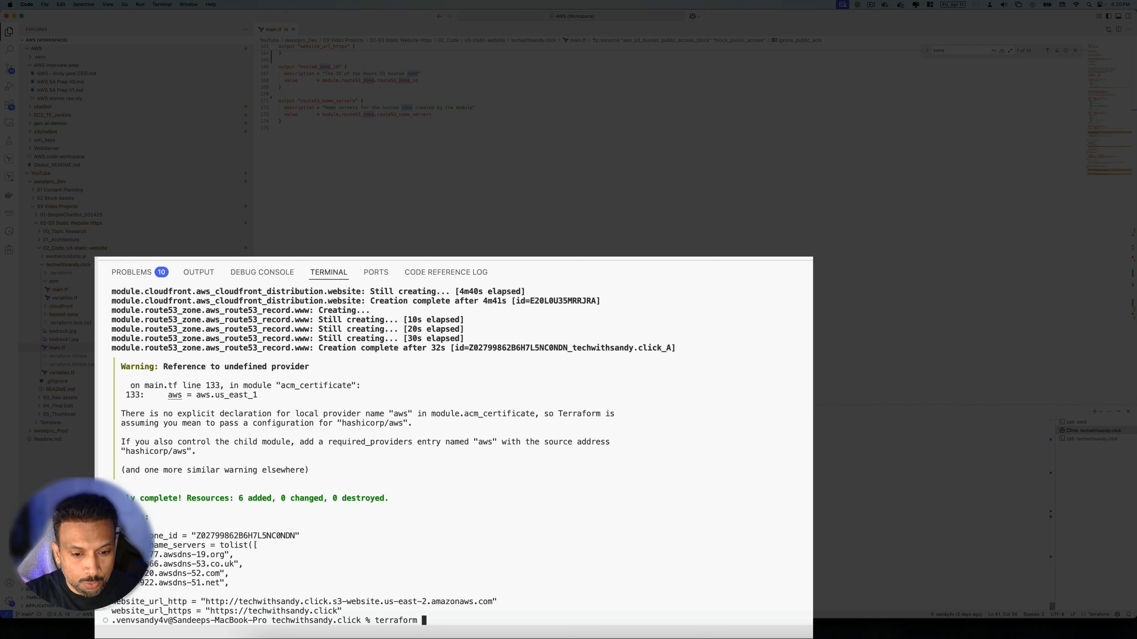
text(destr)
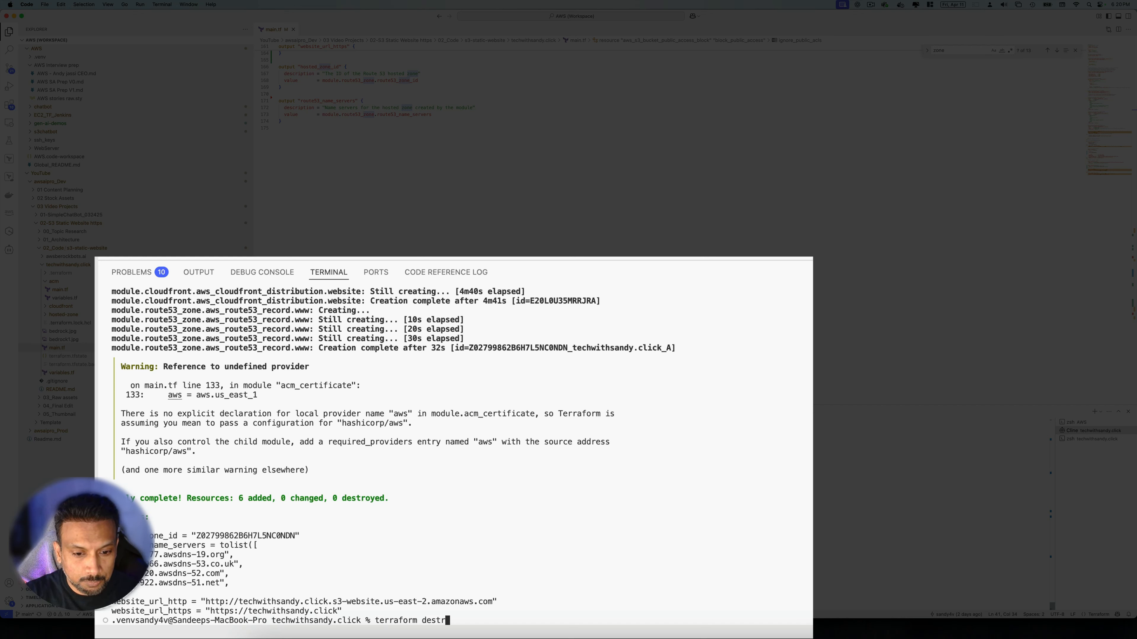
text(oy -auto)
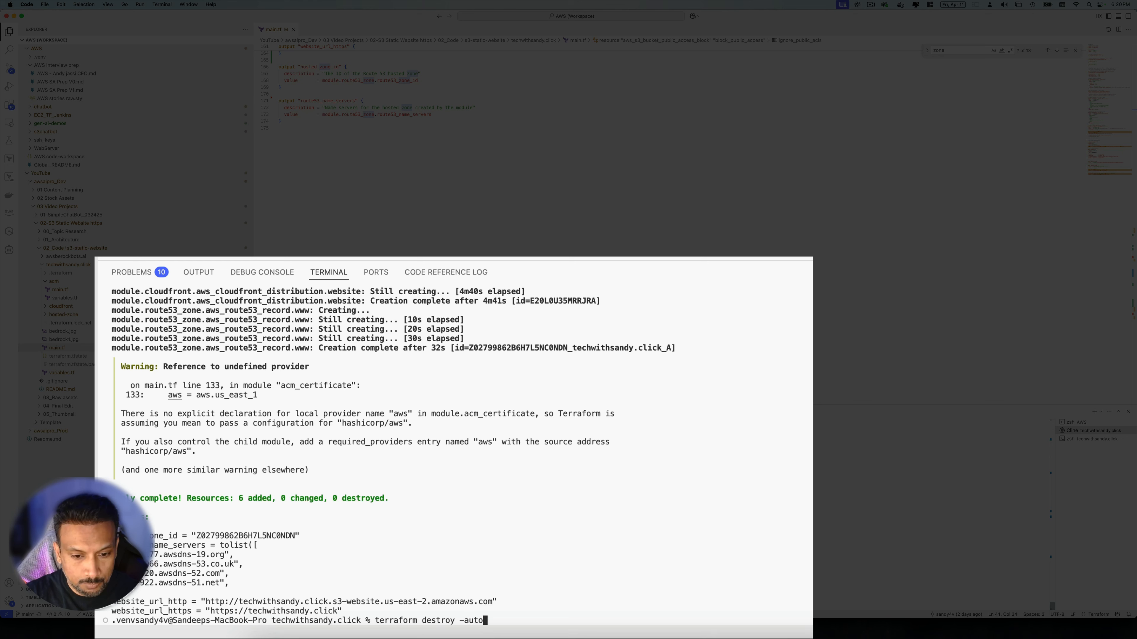
text(-approve)
key(Return)
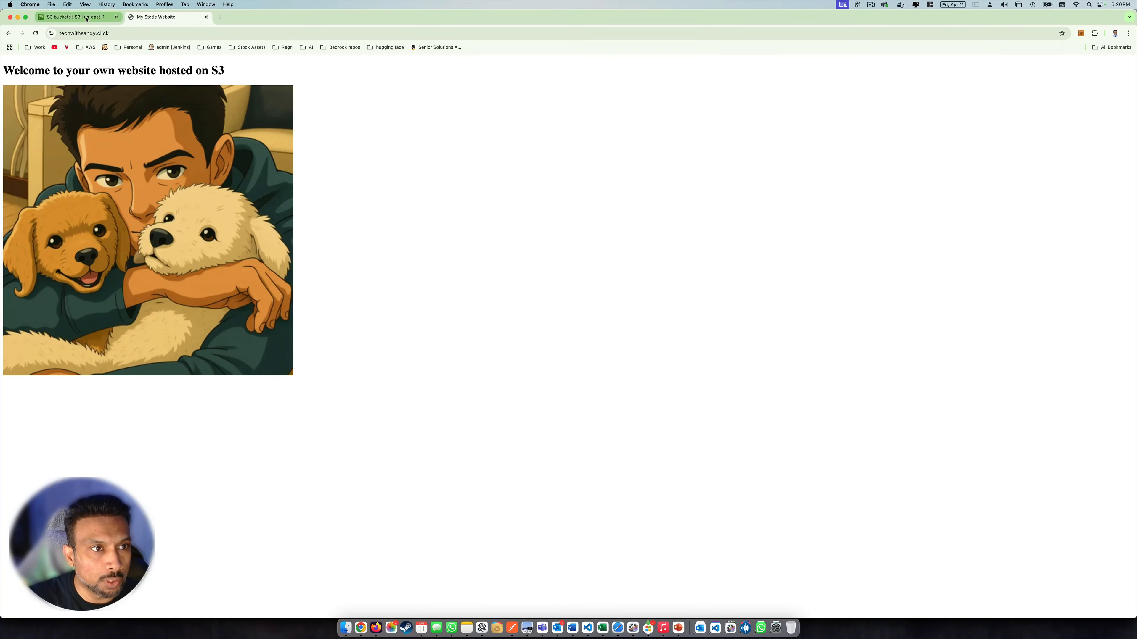
Open the techwithsandy.click bucket and check the destroy output's index and error file deletions
click(90, 17)
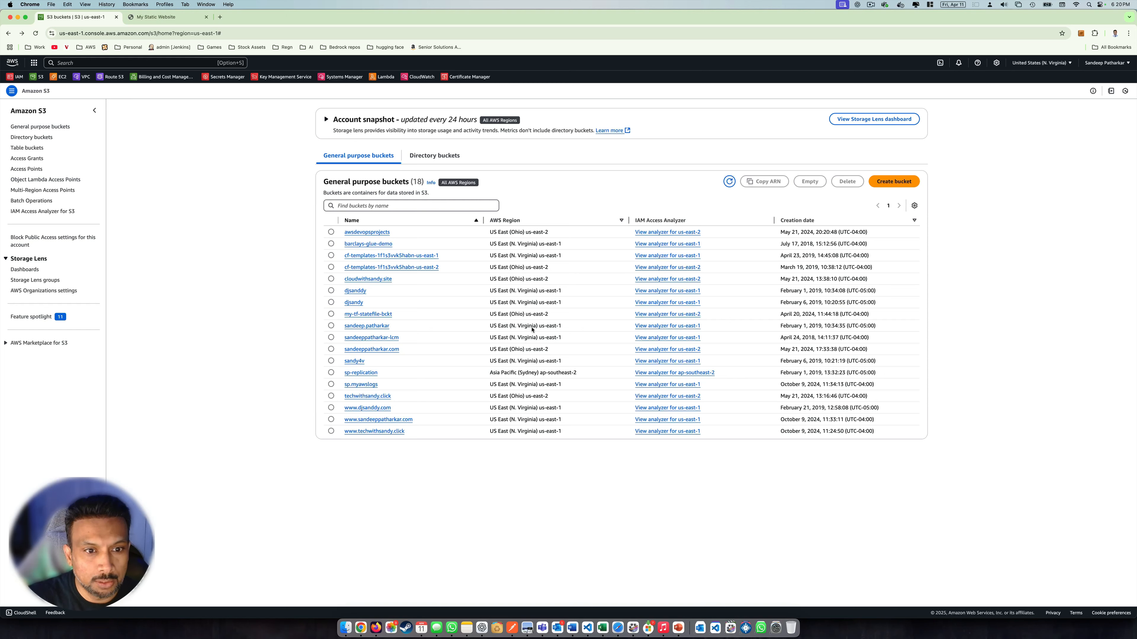
click(371, 396)
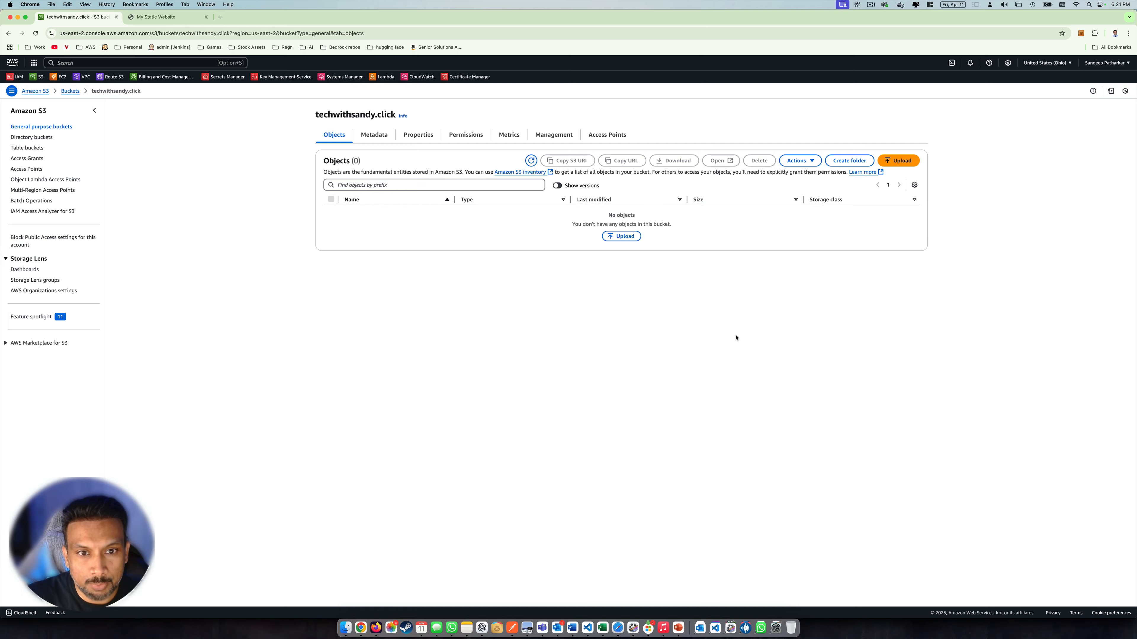
key(super+Tab)
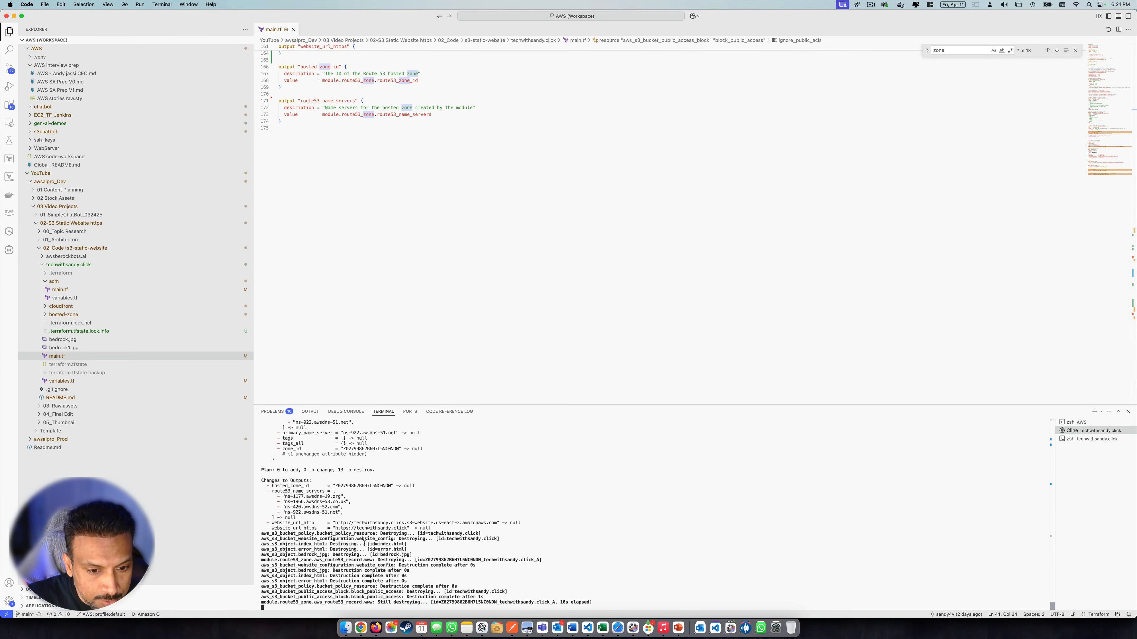
drag(417, 549, 359, 545)
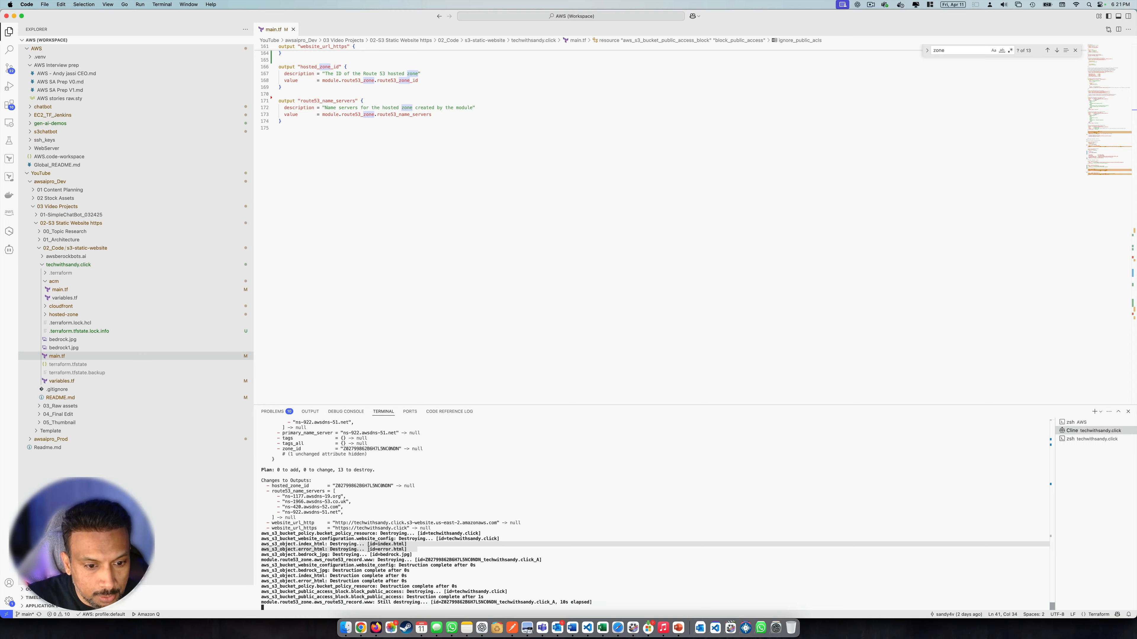
key(super+Tab)
Refresh the techwithsandy.click bucket's object list to confirm no objects remain
click(528, 172)
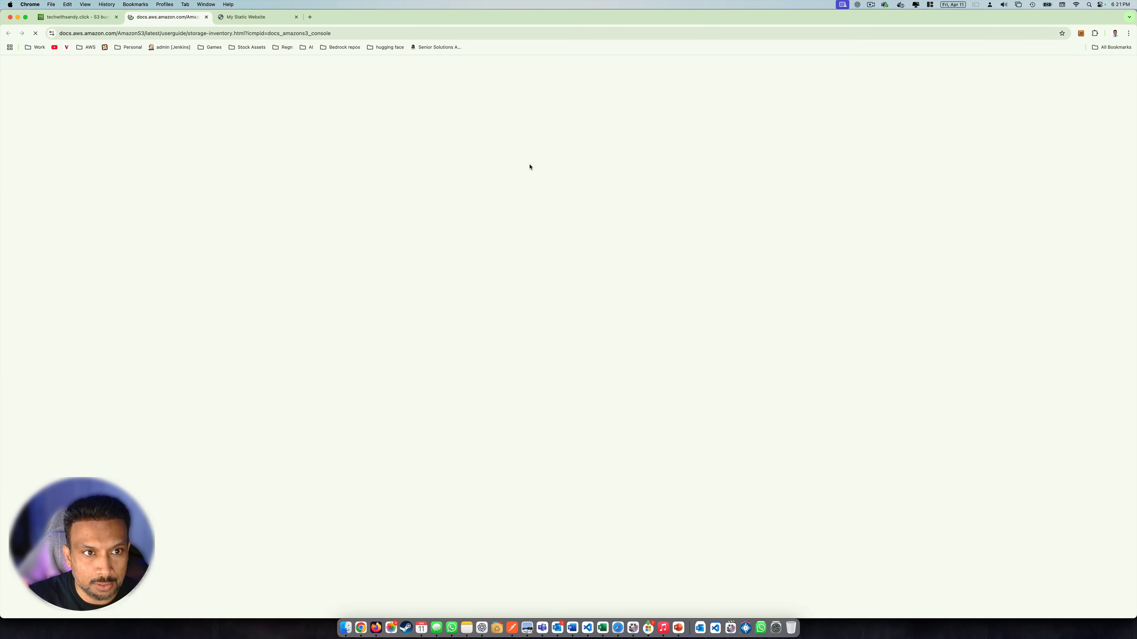
click(207, 17)
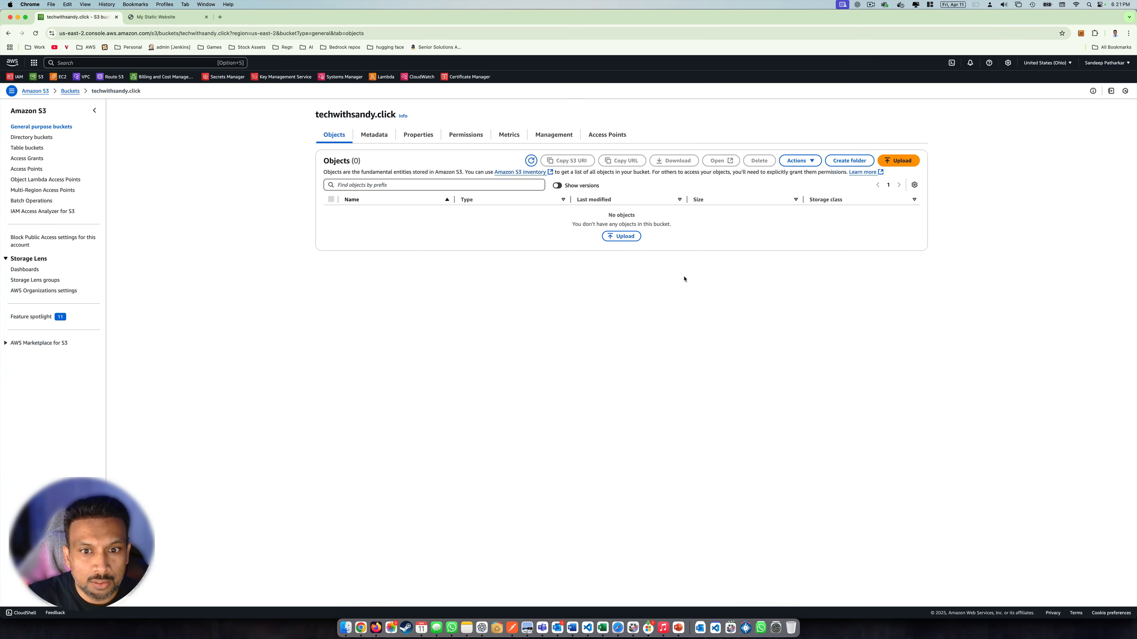
click(525, 161)
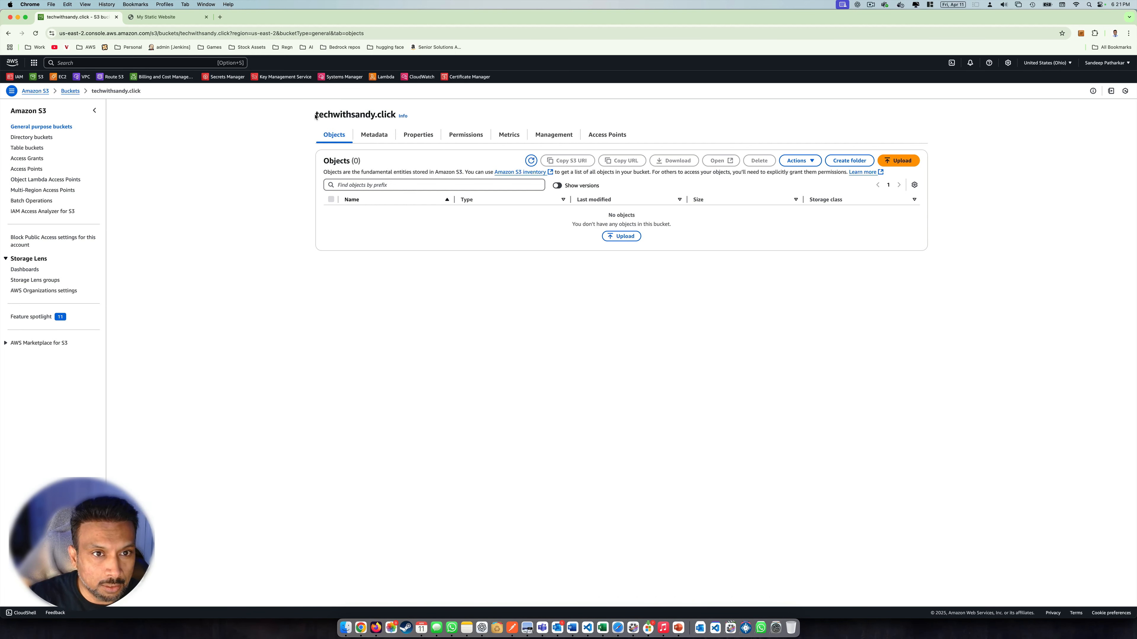
drag(315, 117, 394, 112)
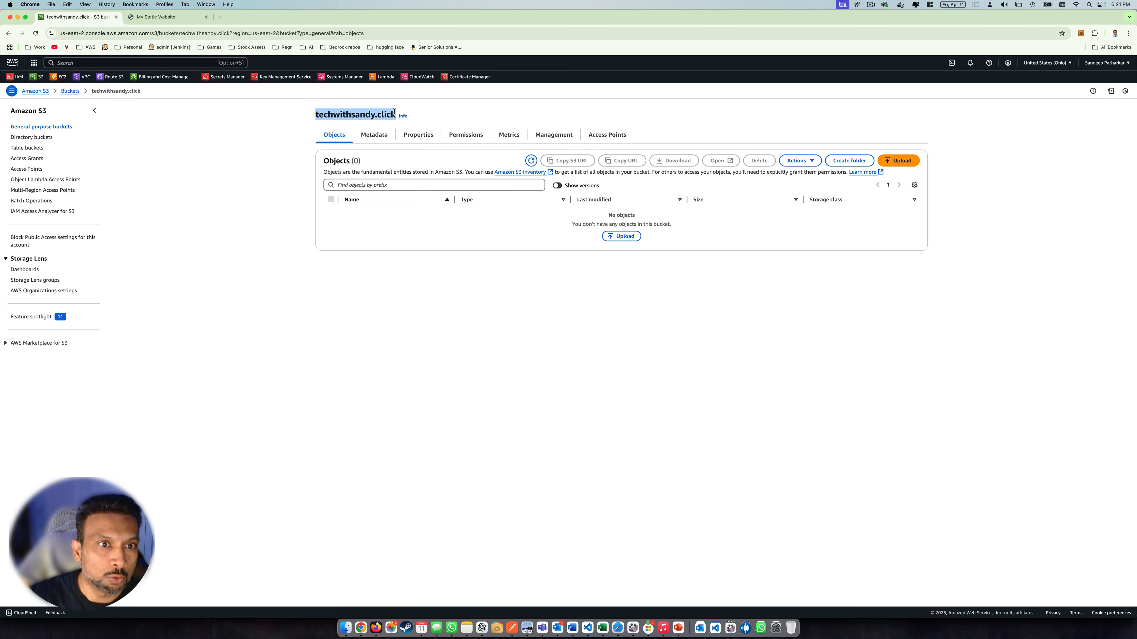
Open Route 53 in a new tab, list hosted zones, then view techwithsandy.click under Registered domains
right_click(116, 77)
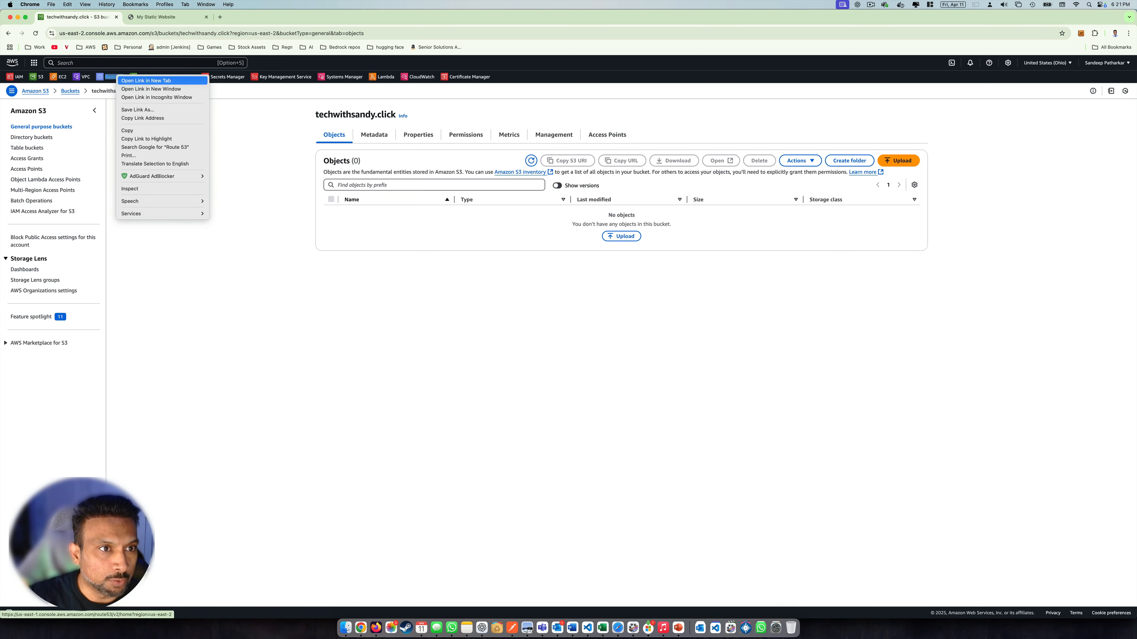
click(130, 81)
click(165, 18)
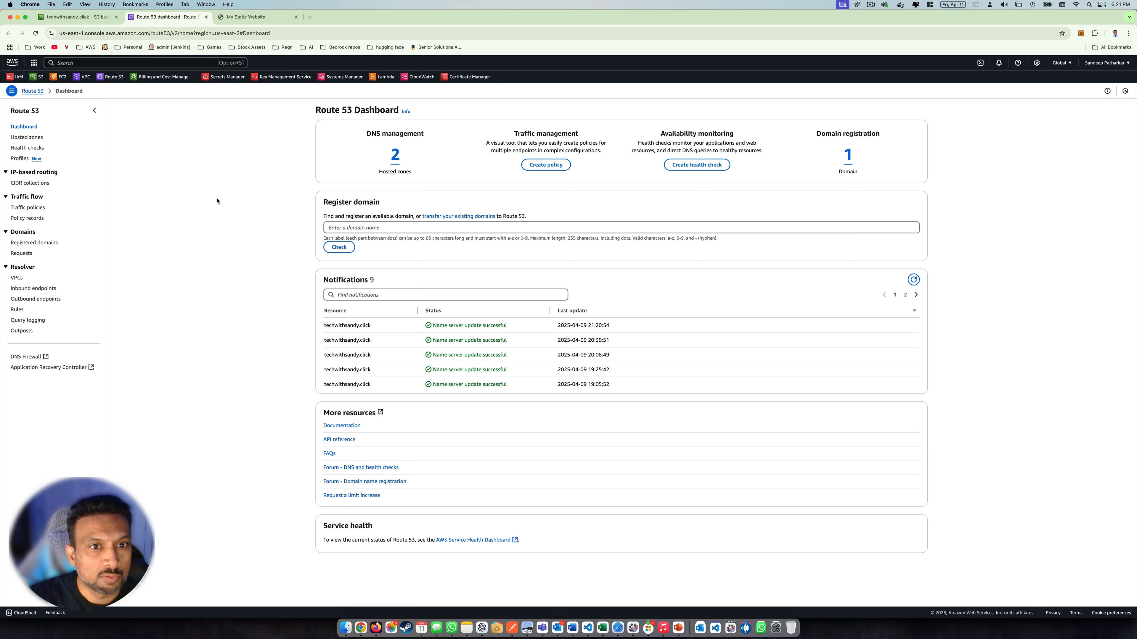
click(389, 161)
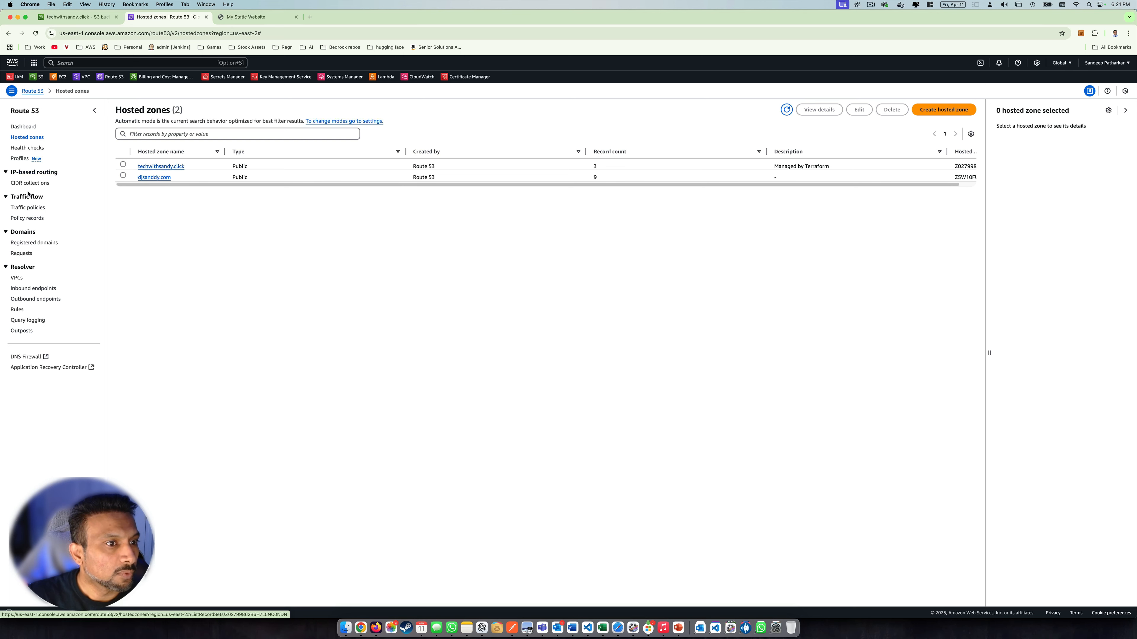
click(32, 243)
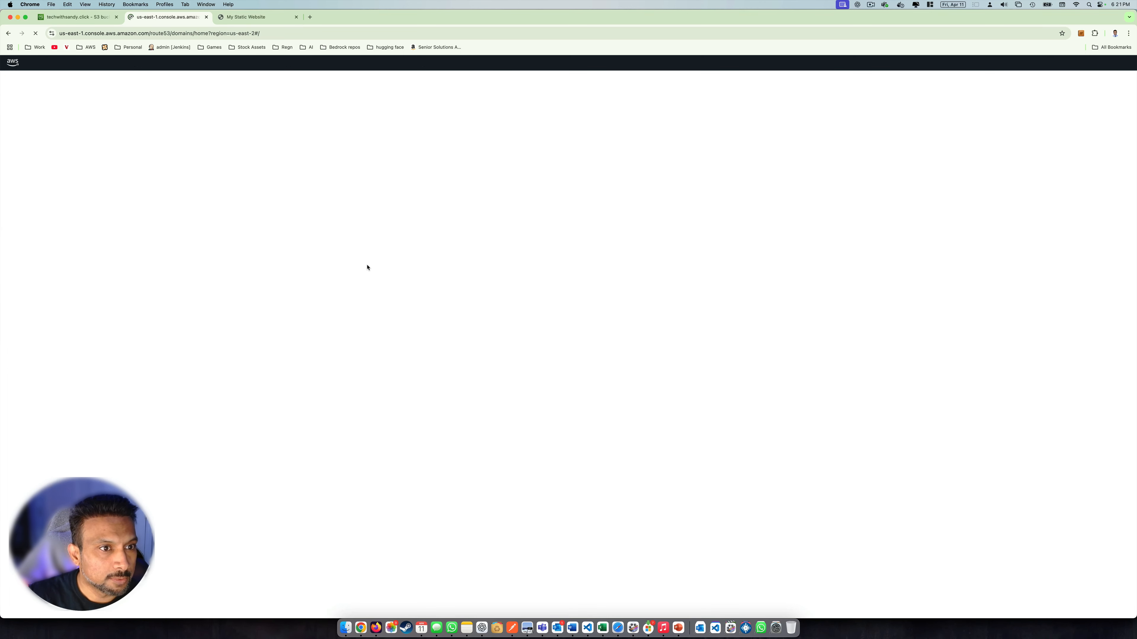
drag(179, 160, 116, 160)
click(160, 182)
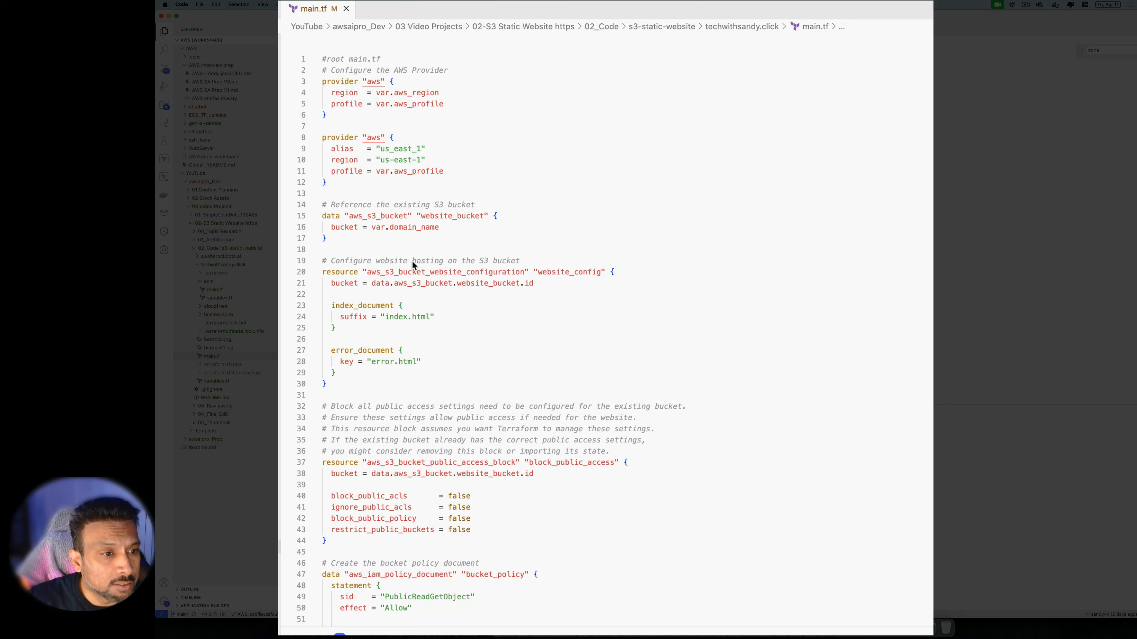
Review the default AWS provider block and the us_east_1 aliased provider in main.tf
click(396, 136)
drag(354, 116, 277, 78)
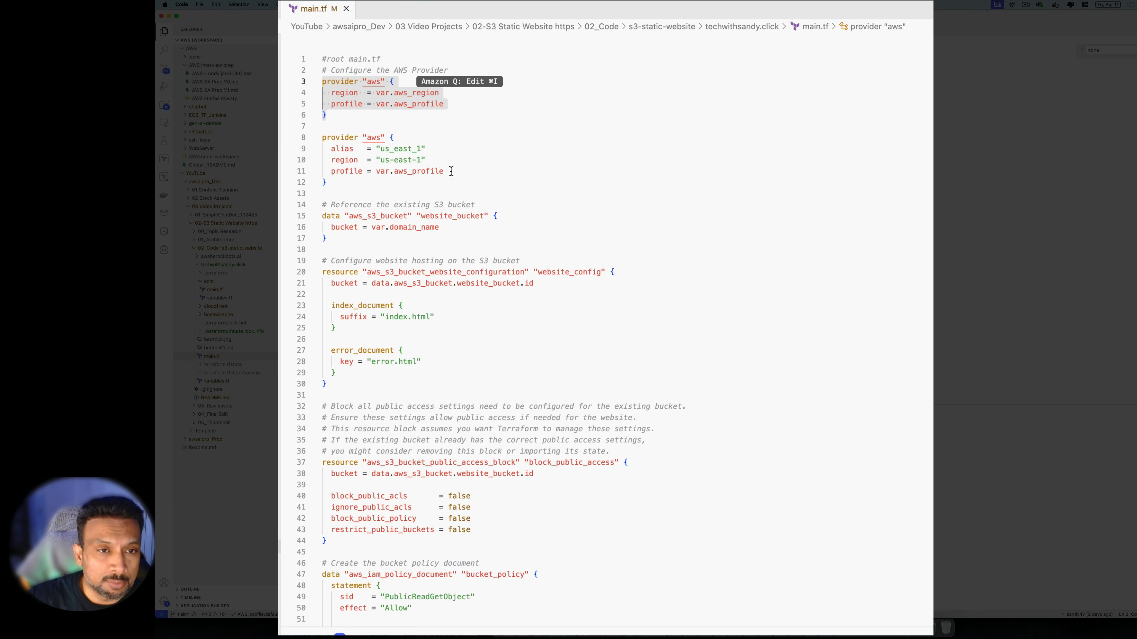
drag(395, 186, 302, 130)
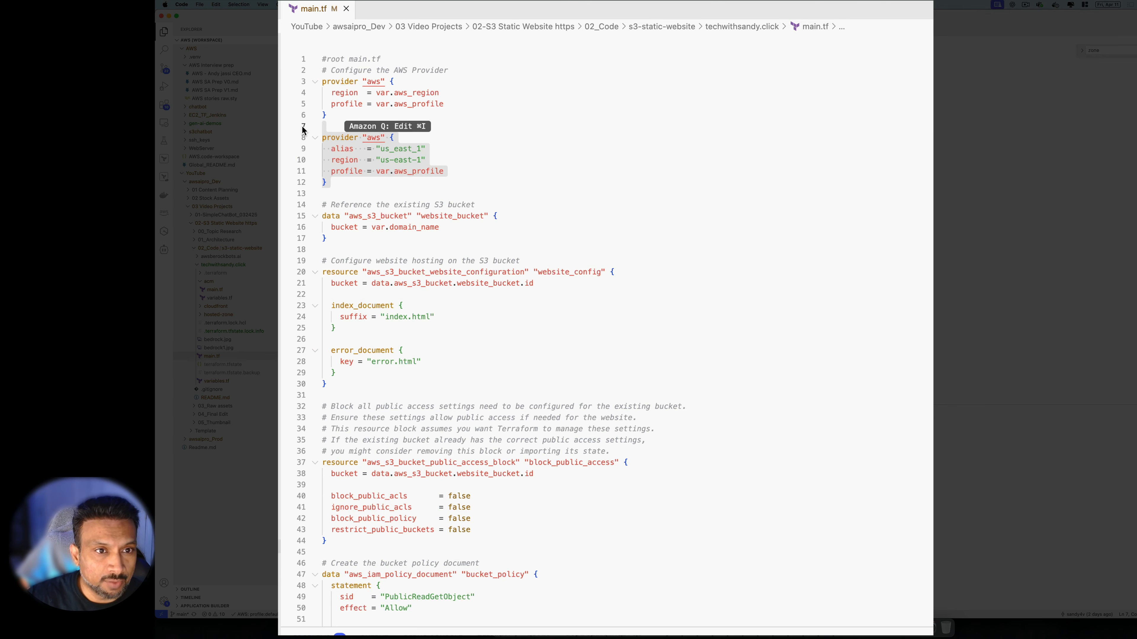
click(347, 181)
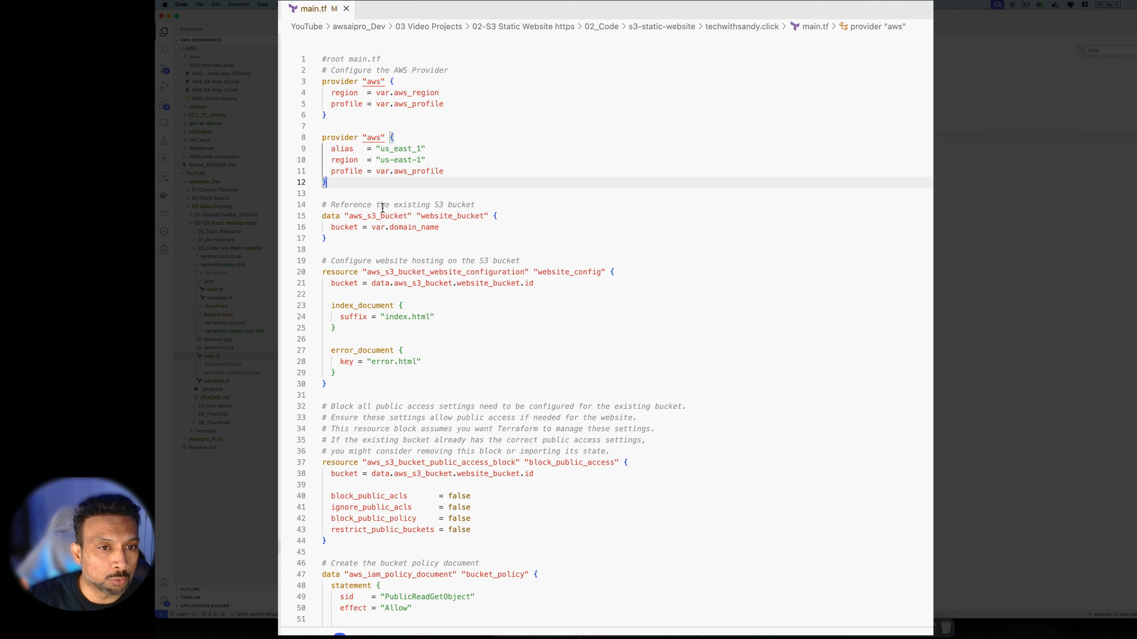
Inspect the S3 bucket data block and its domain_name variable reference
scroll(383, 207, down, 1)
double_click(336, 197)
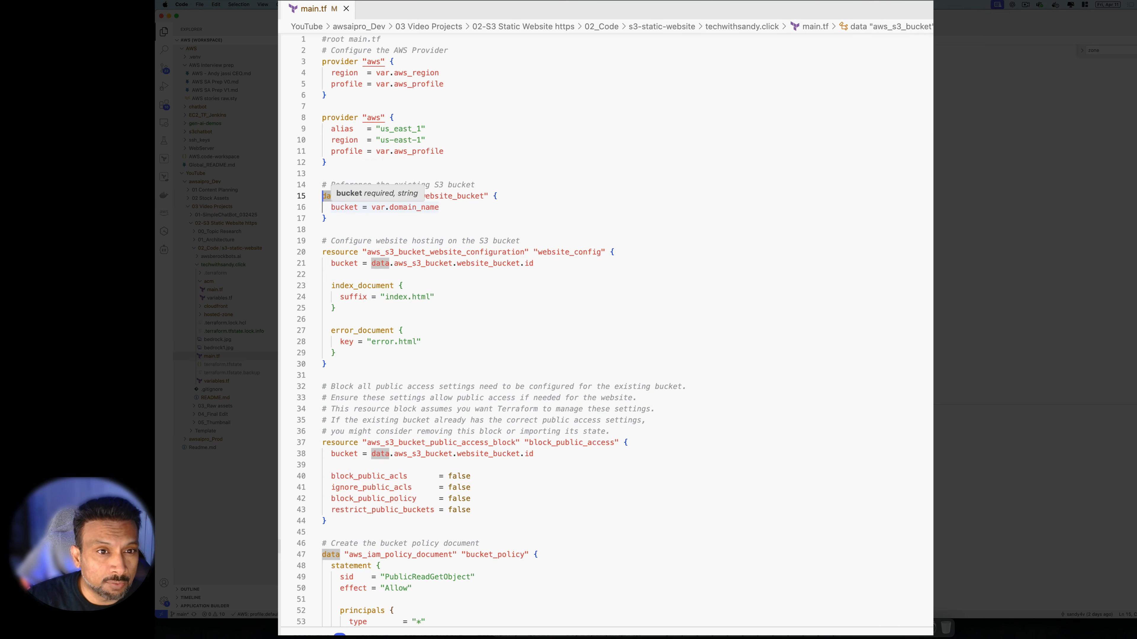
click(401, 218)
double_click(333, 195)
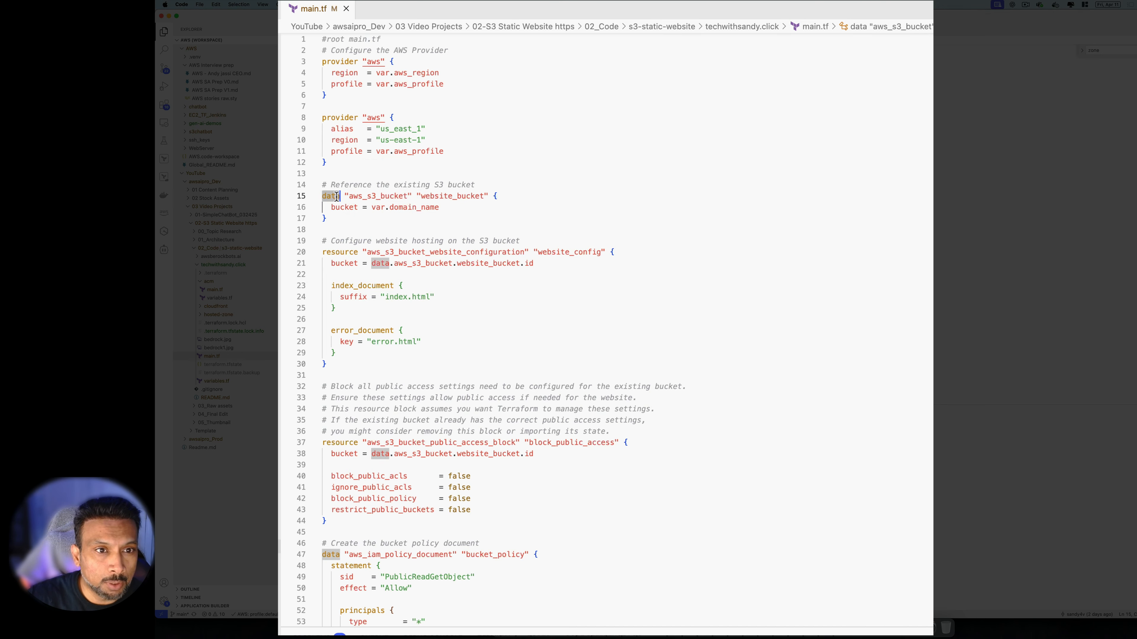
double_click(542, 253)
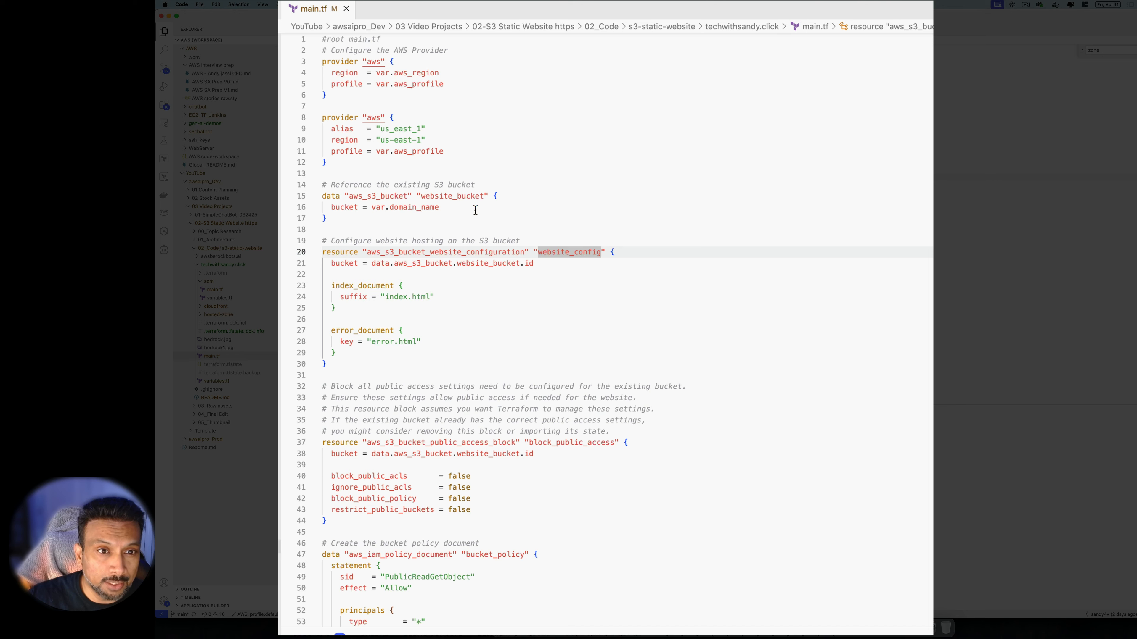
click(335, 196)
double_click(469, 209)
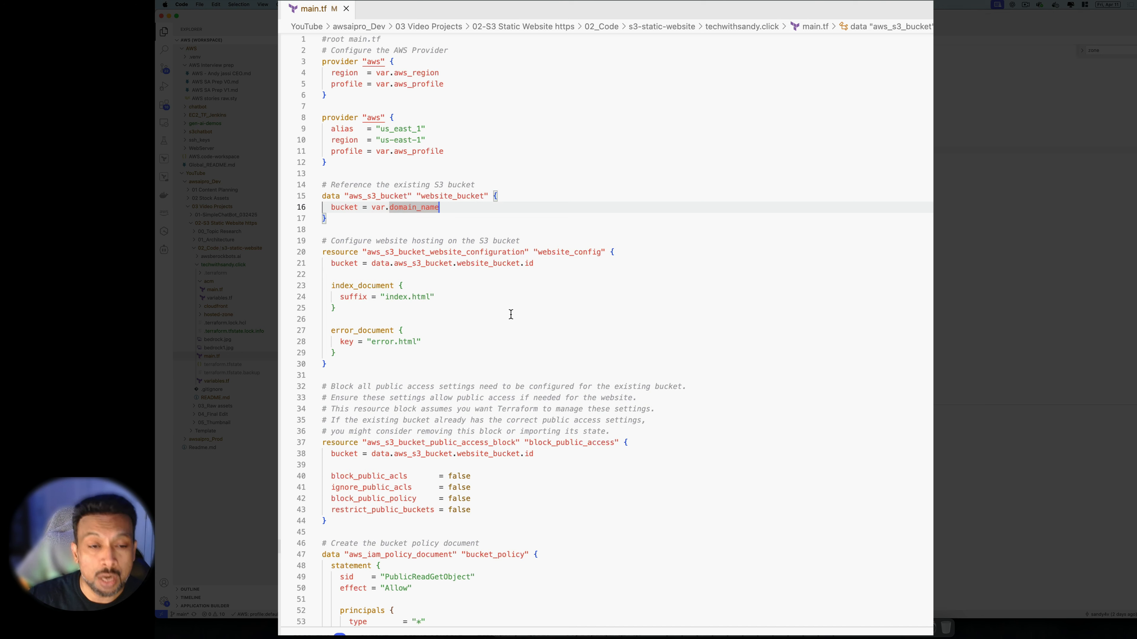
Review the website_config resource block with its index.html and error.html documents
scroll(490, 307, down, 1)
scroll(491, 307, down, 1)
click(344, 338)
drag(345, 340, 322, 232)
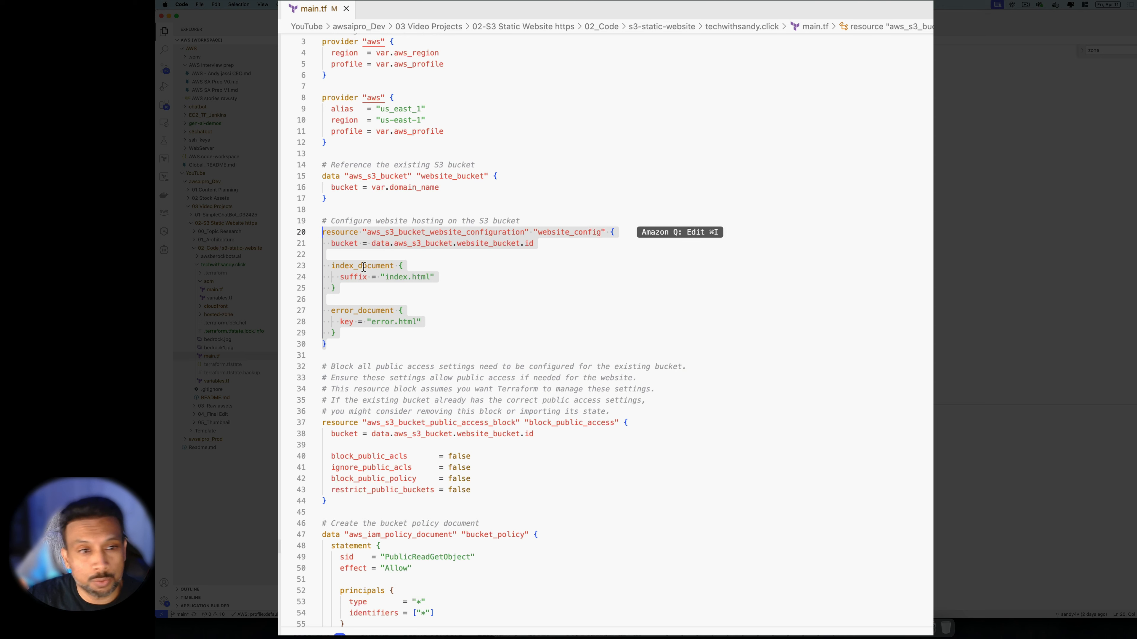
click(397, 323)
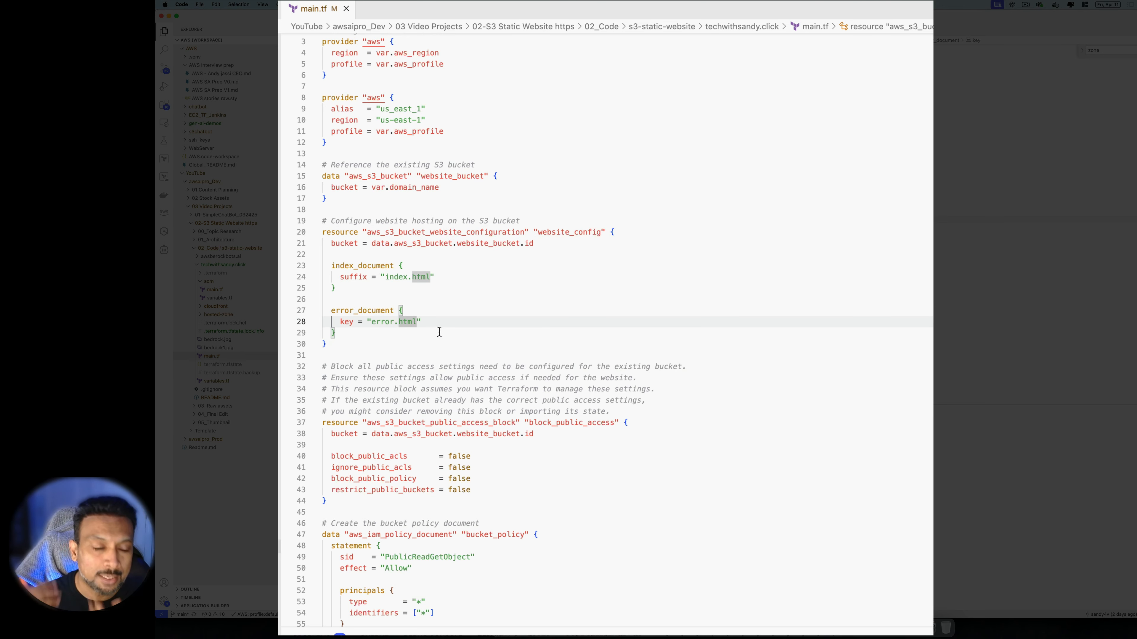
scroll(523, 426, down, 5)
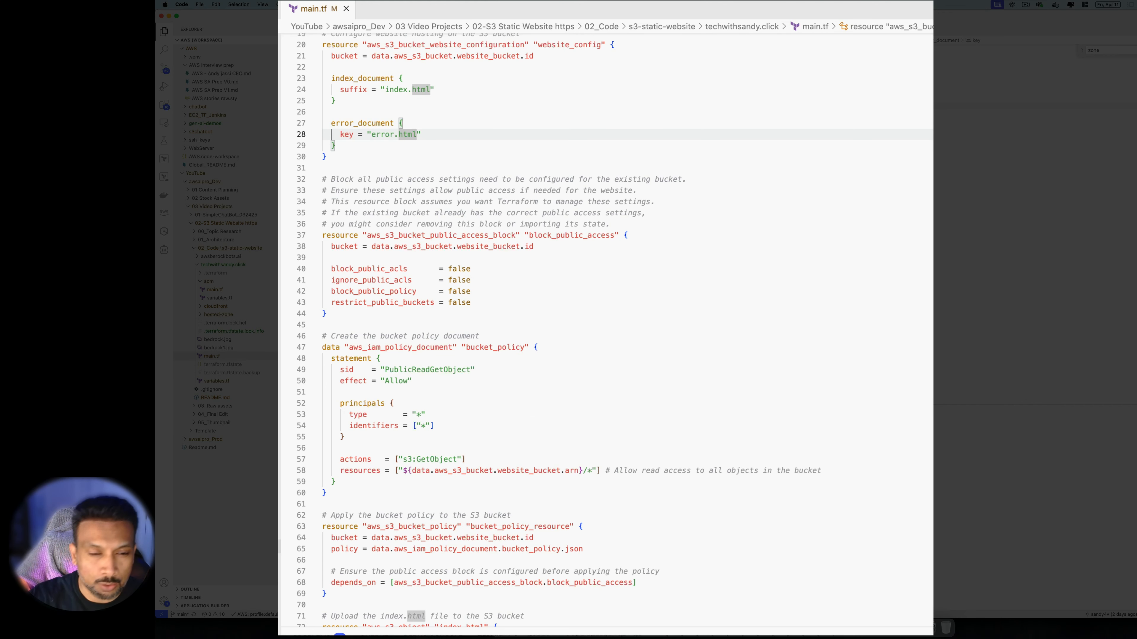
click(733, 291)
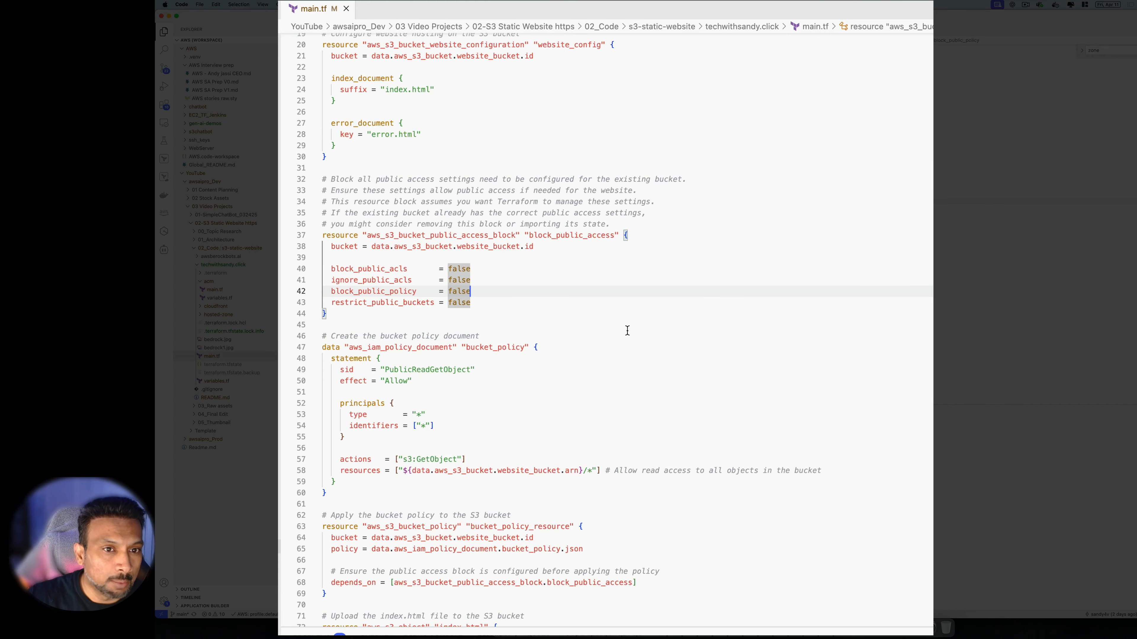
scroll(413, 353, down, 3)
drag(356, 264, 301, 169)
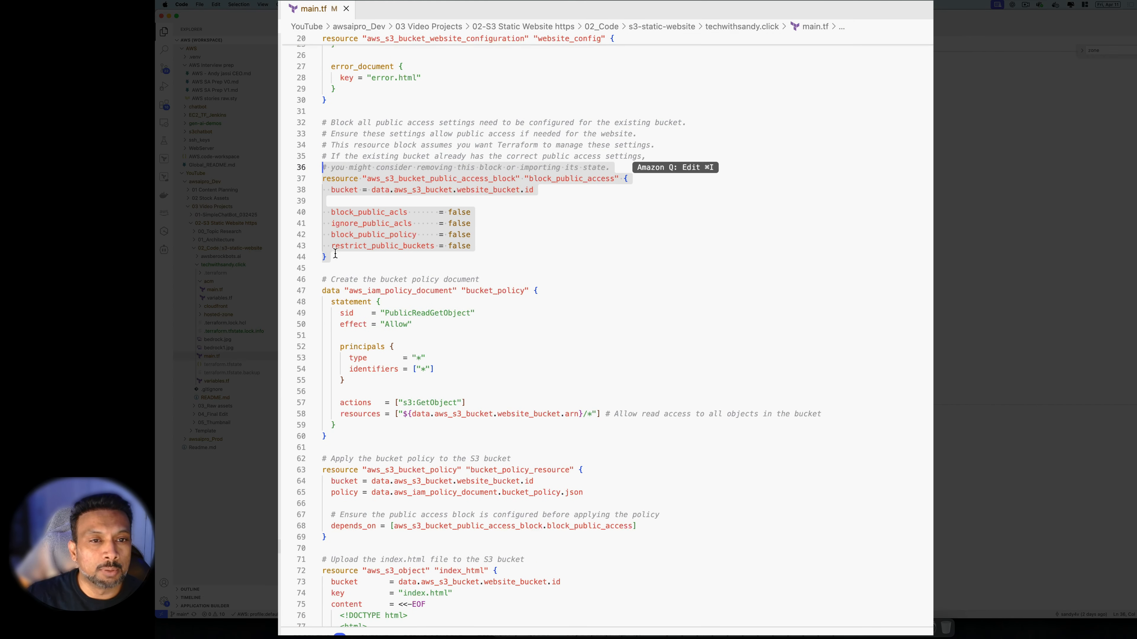
scroll(356, 275, down, 3)
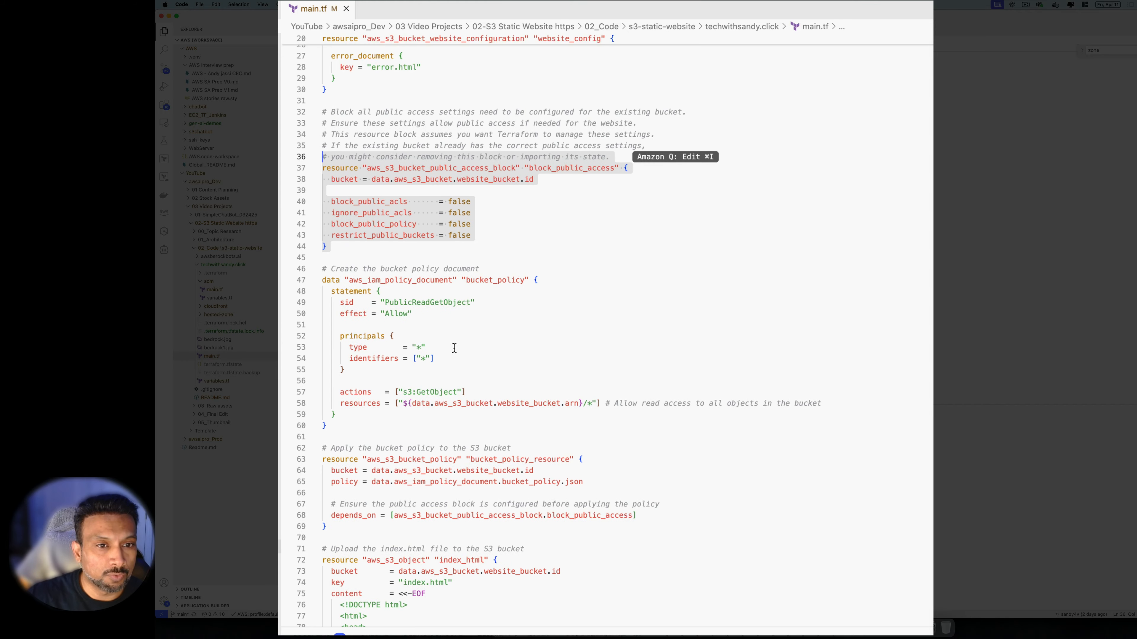
drag(358, 337, 322, 238)
scroll(395, 342, down, 1)
scroll(395, 341, down, 3)
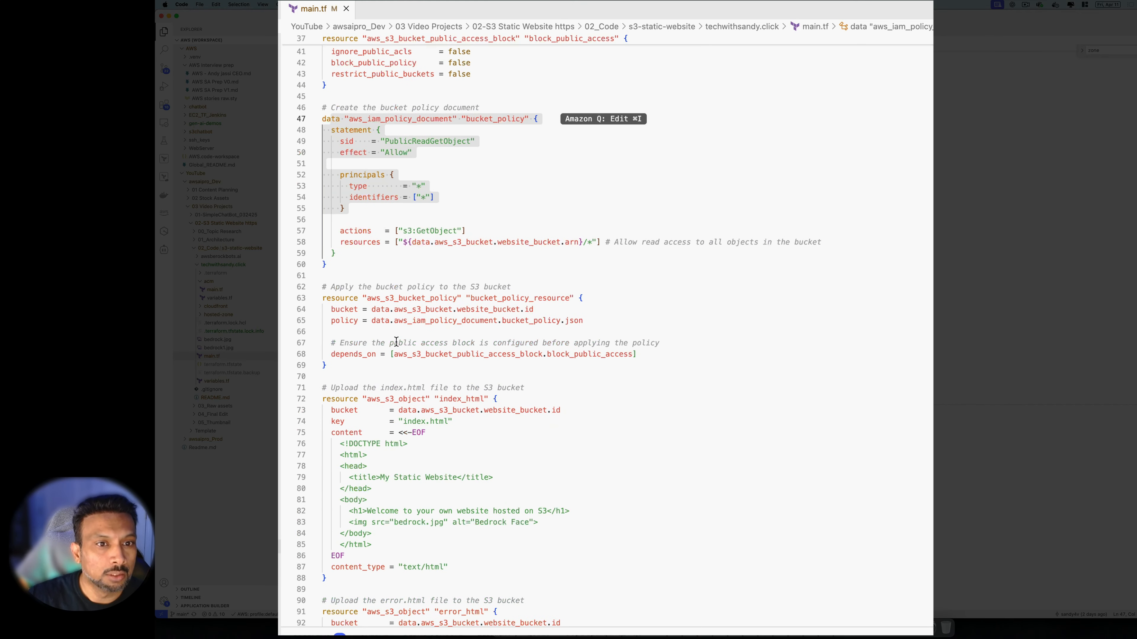
scroll(396, 342, down, 2)
scroll(415, 241, down, 1)
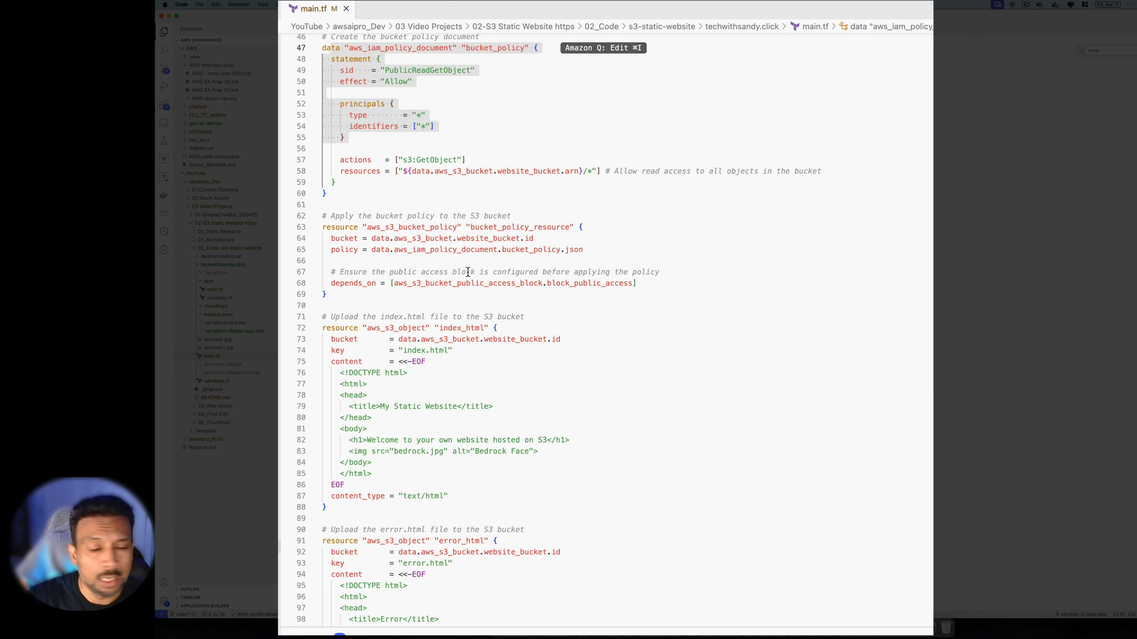
scroll(469, 274, down, 1)
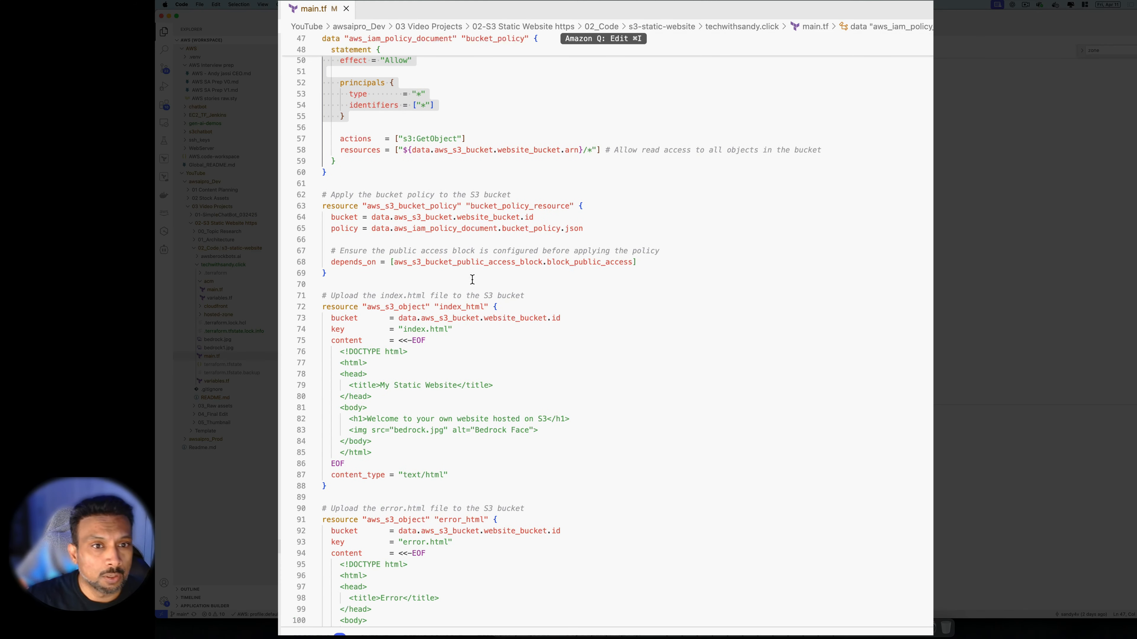
scroll(350, 266, up, 6)
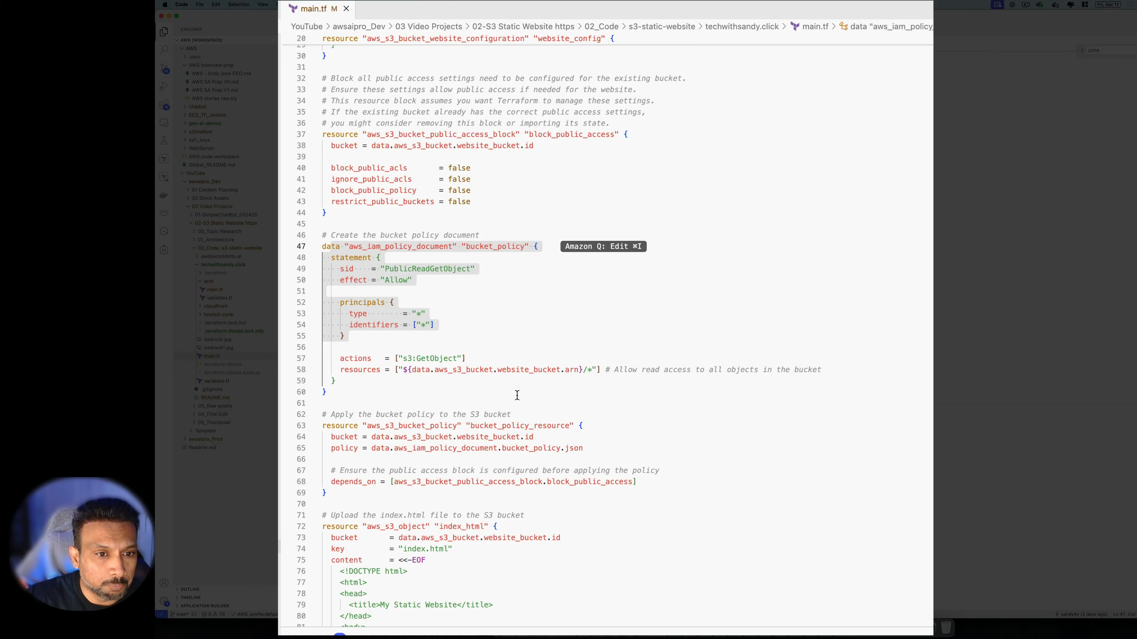
scroll(510, 394, down, 1)
drag(672, 464, 321, 457)
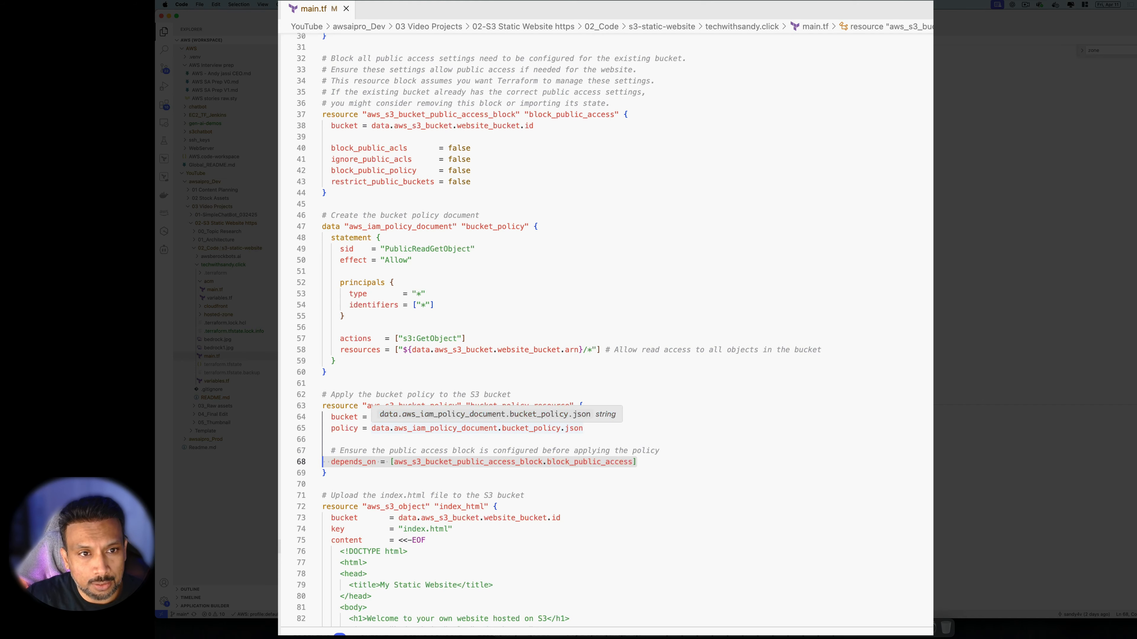
scroll(423, 432, up, 2)
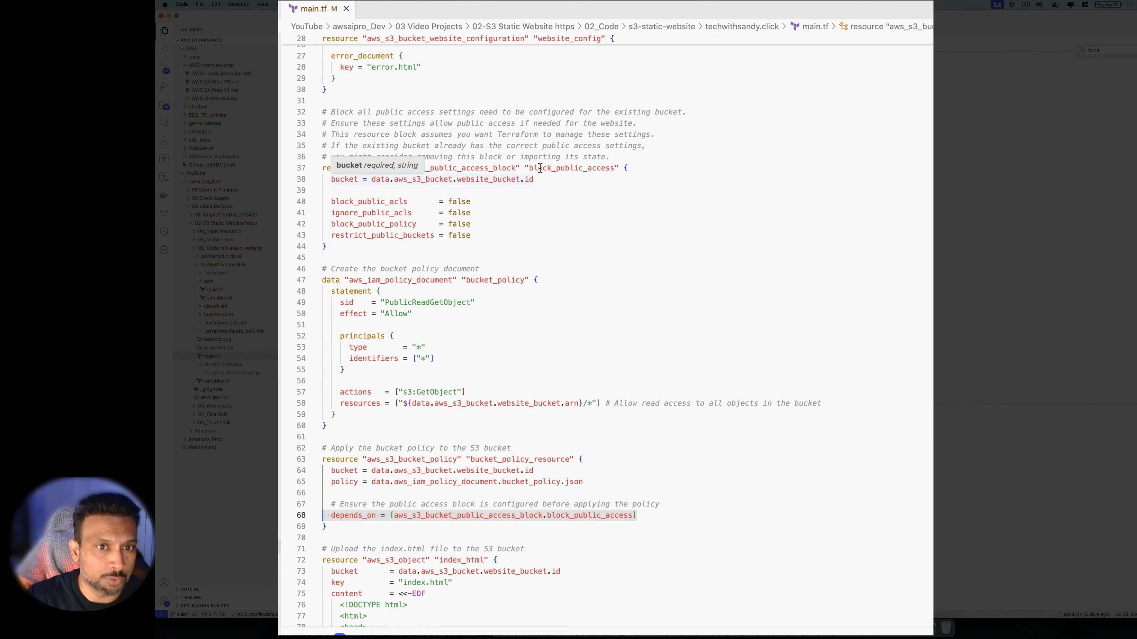
click(528, 168)
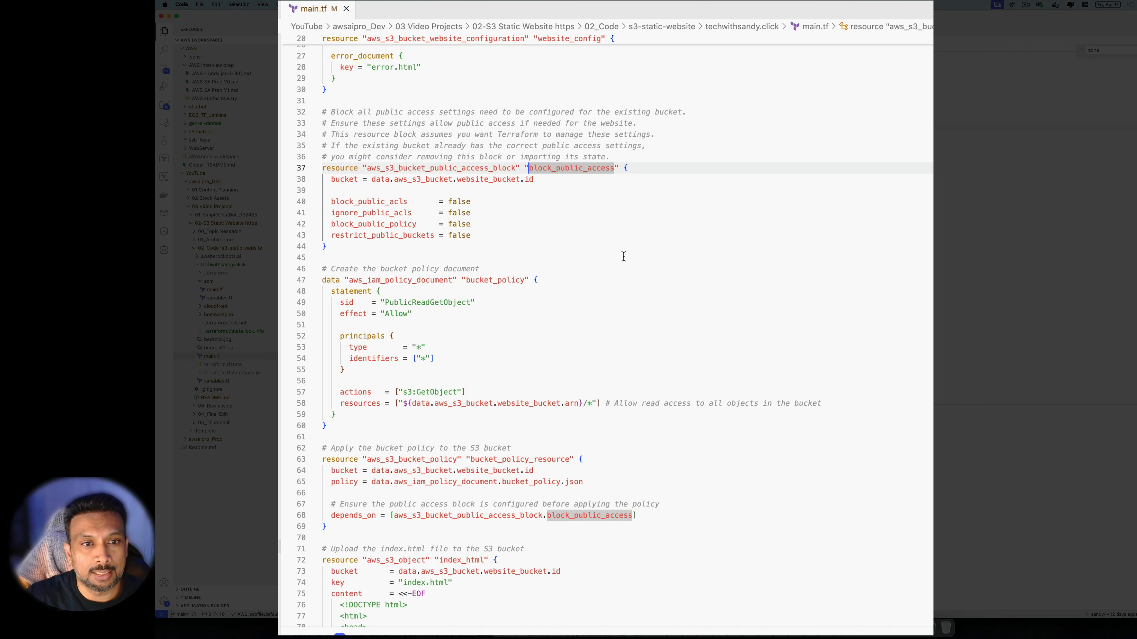
drag(636, 515, 327, 516)
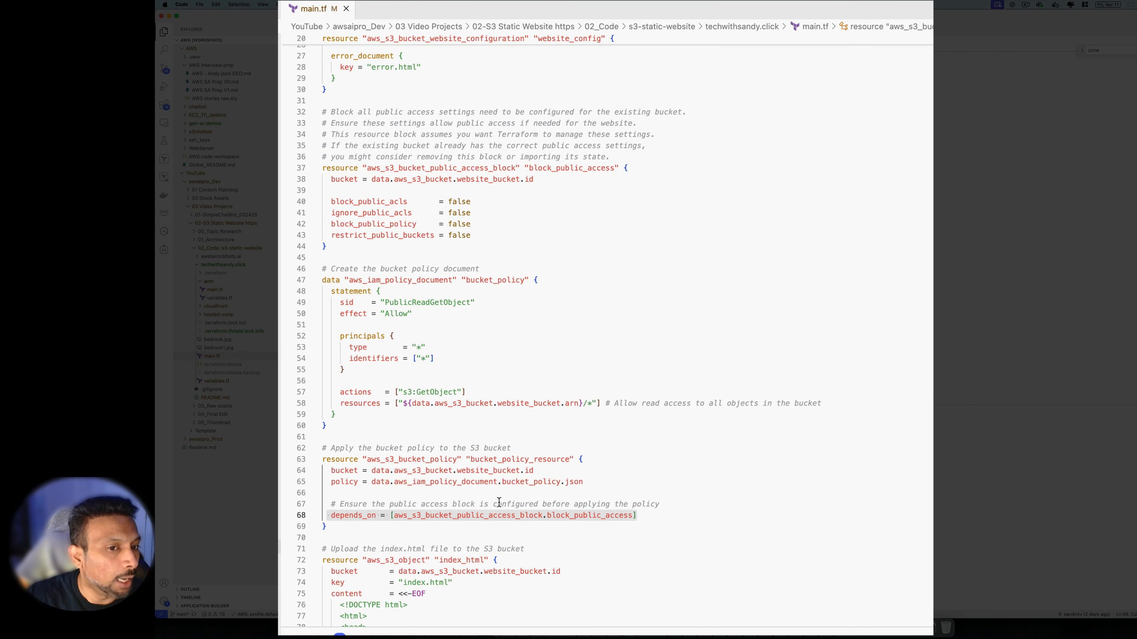
scroll(499, 503, down, 8)
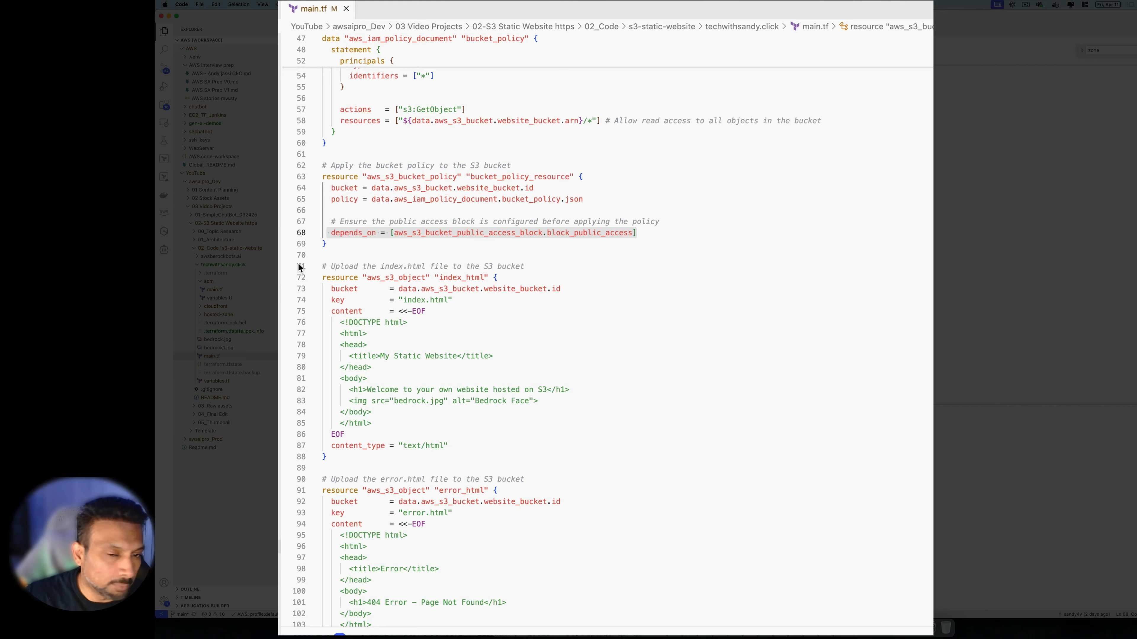
scroll(445, 372, down, 1)
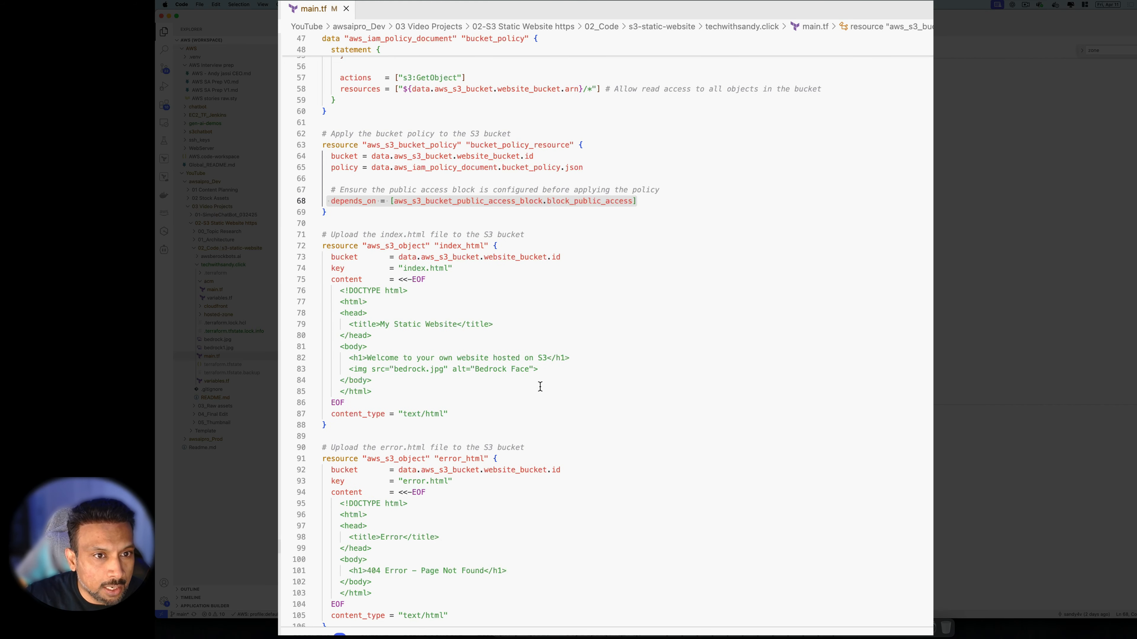
scroll(541, 387, down, 1)
click(444, 210)
scroll(518, 464, down, 1)
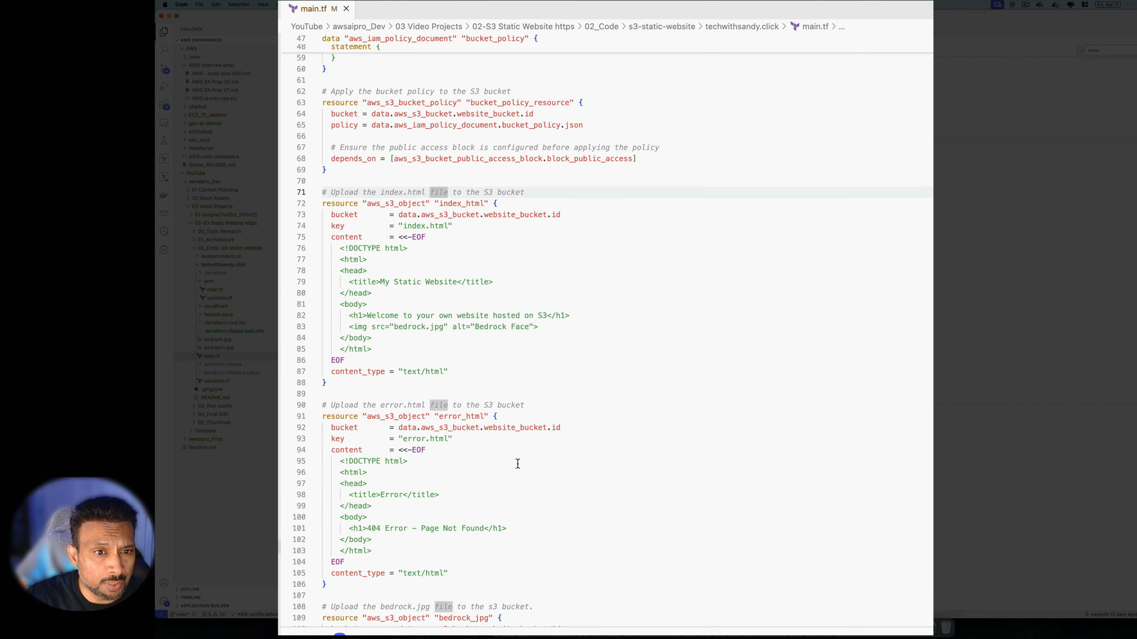
scroll(482, 387, down, 1)
click(401, 373)
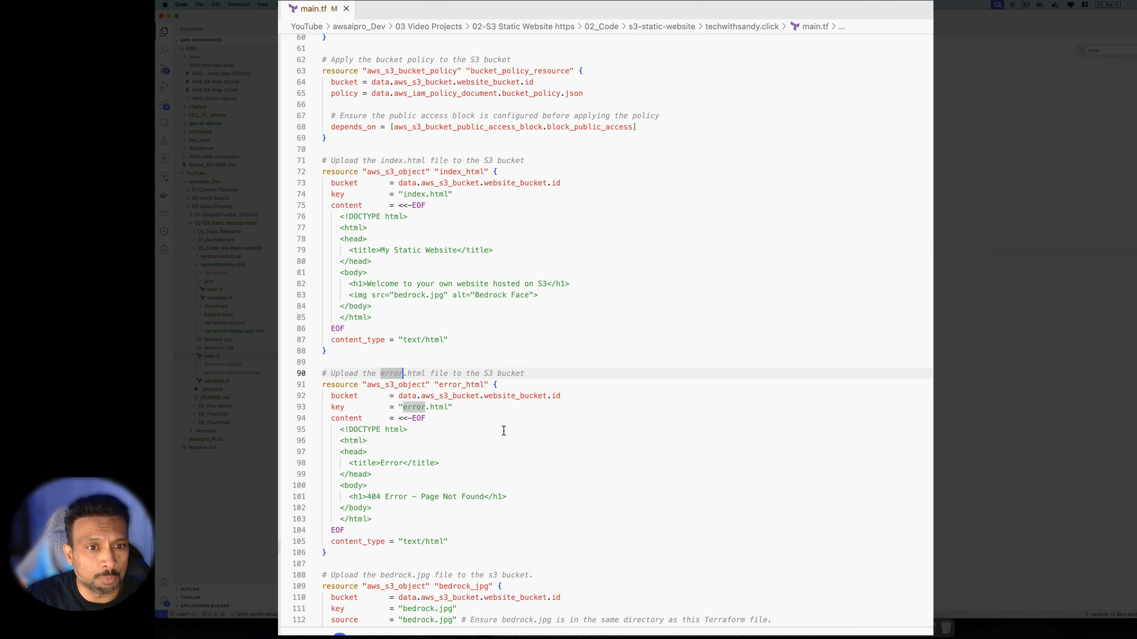
scroll(503, 432, down, 5)
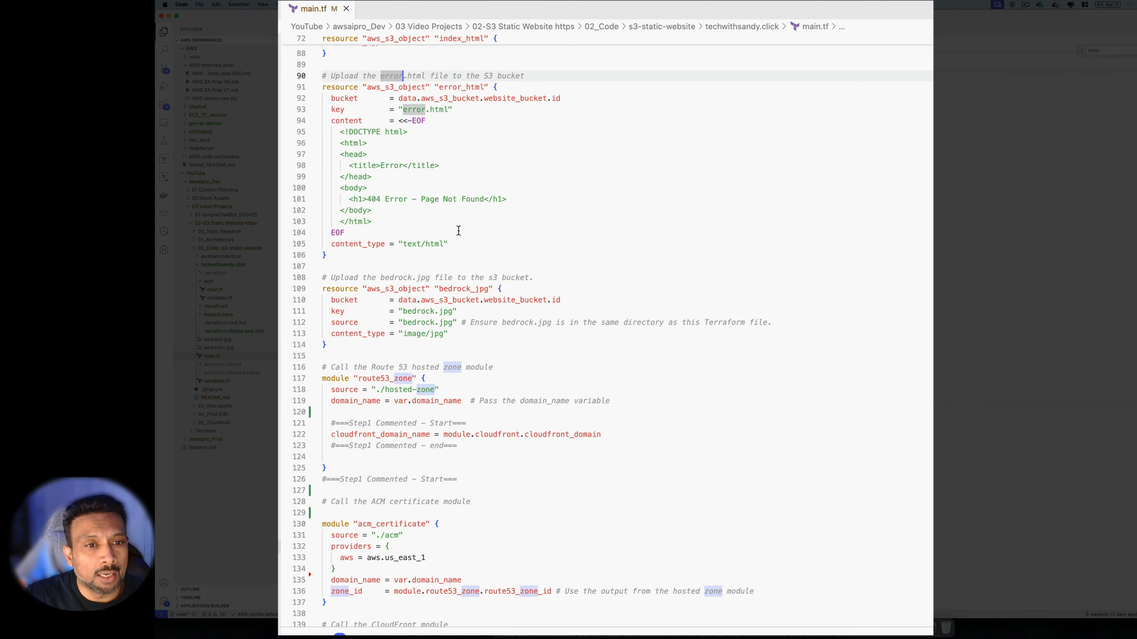
click(424, 278)
scroll(444, 342, down, 1)
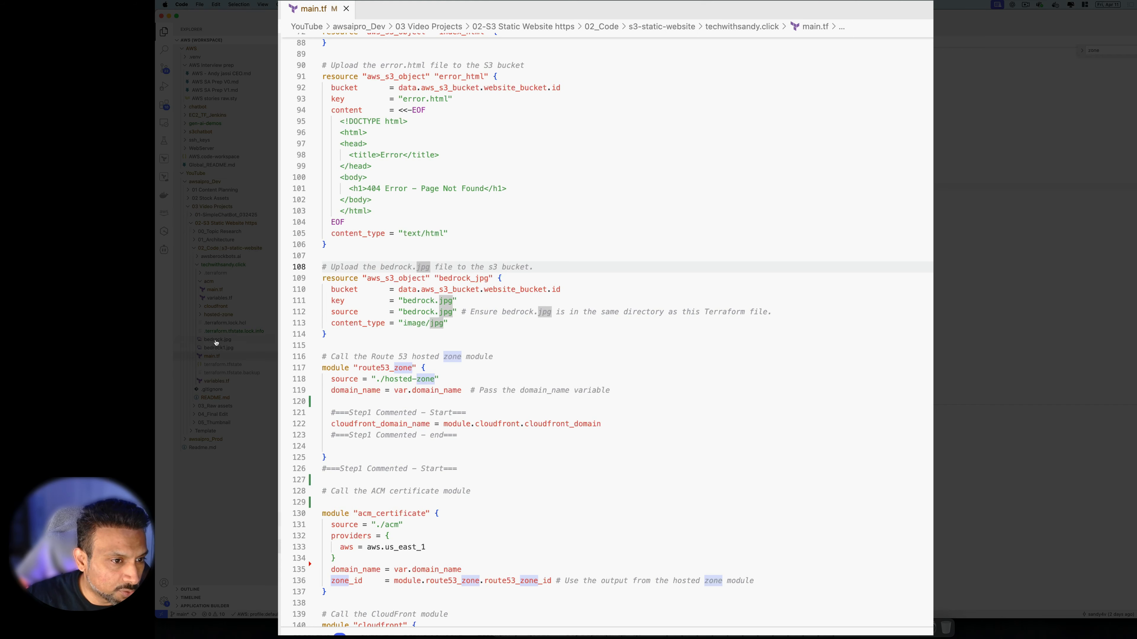
click(403, 312)
scroll(520, 412, down, 5)
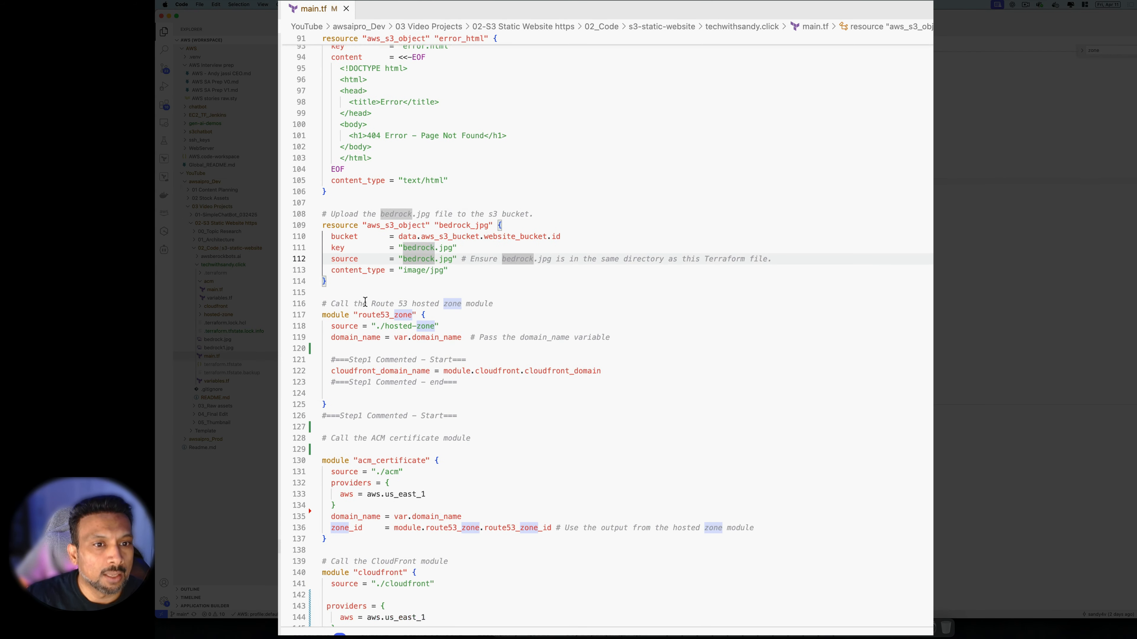
click(492, 330)
scroll(492, 331, down, 6)
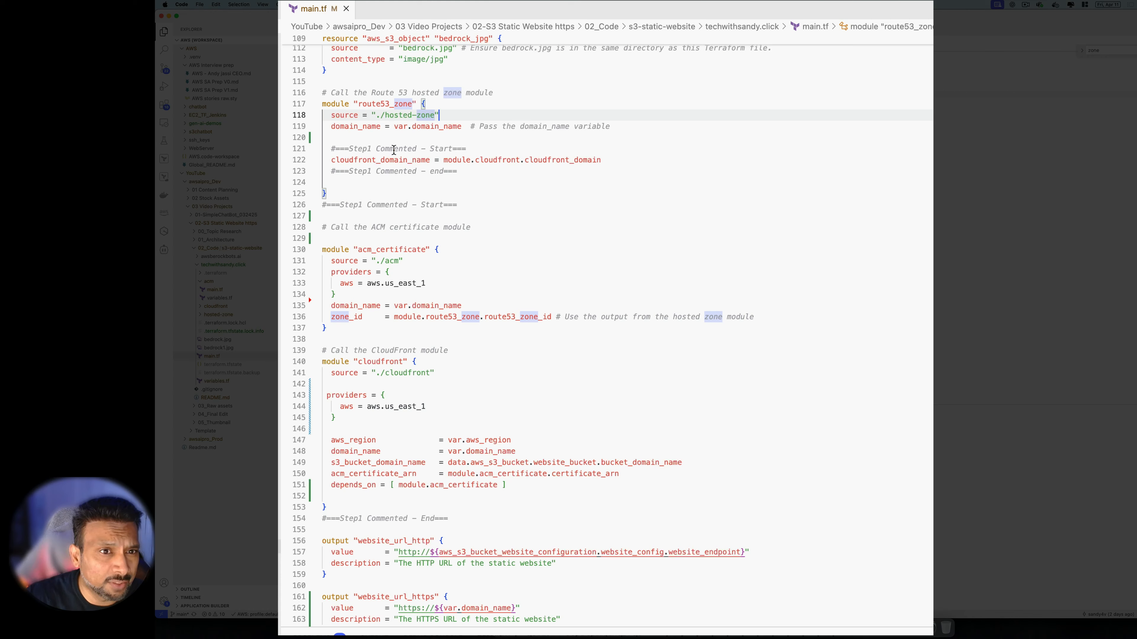
scroll(484, 187, up, 1)
scroll(484, 188, up, 4)
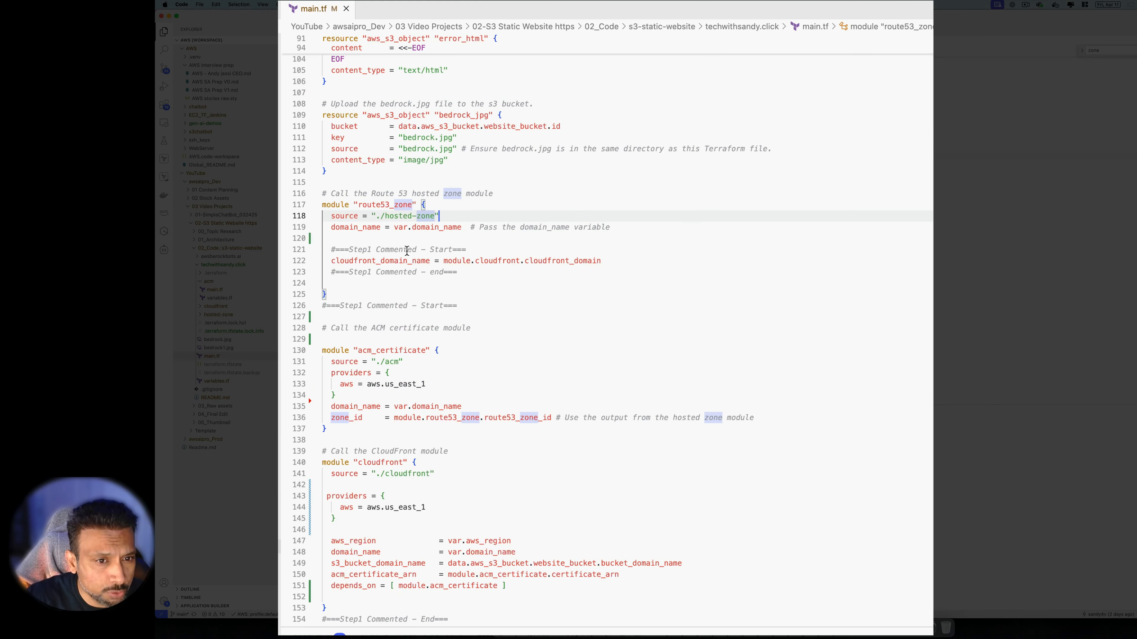
scroll(444, 353, down, 6)
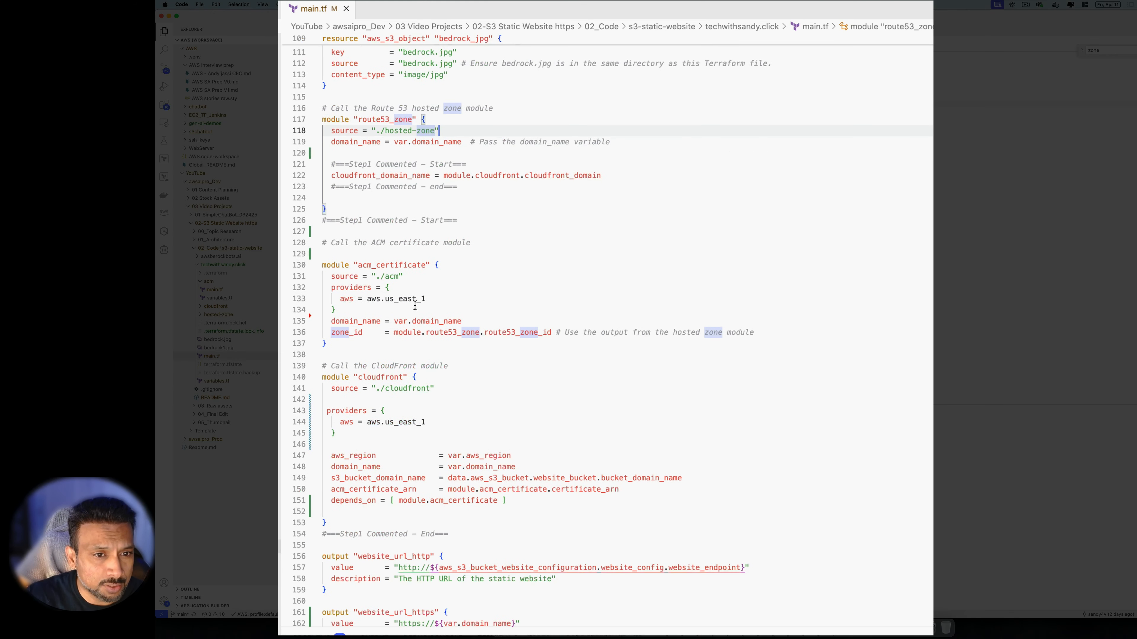
scroll(434, 357, down, 8)
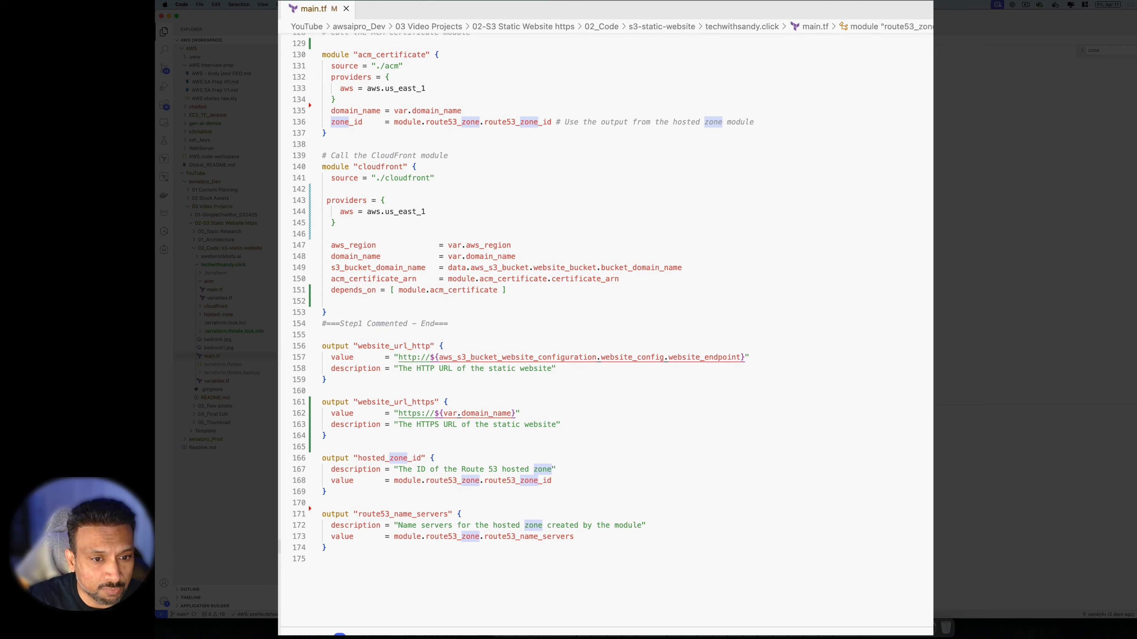
scroll(447, 372, up, 14)
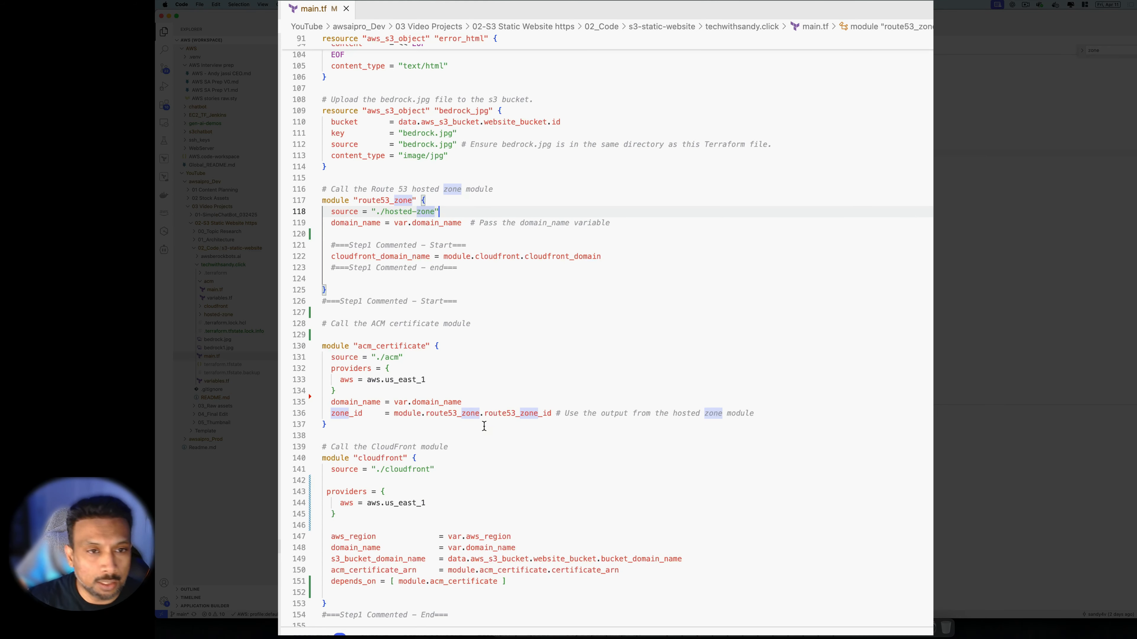
scroll(504, 461, down, 12)
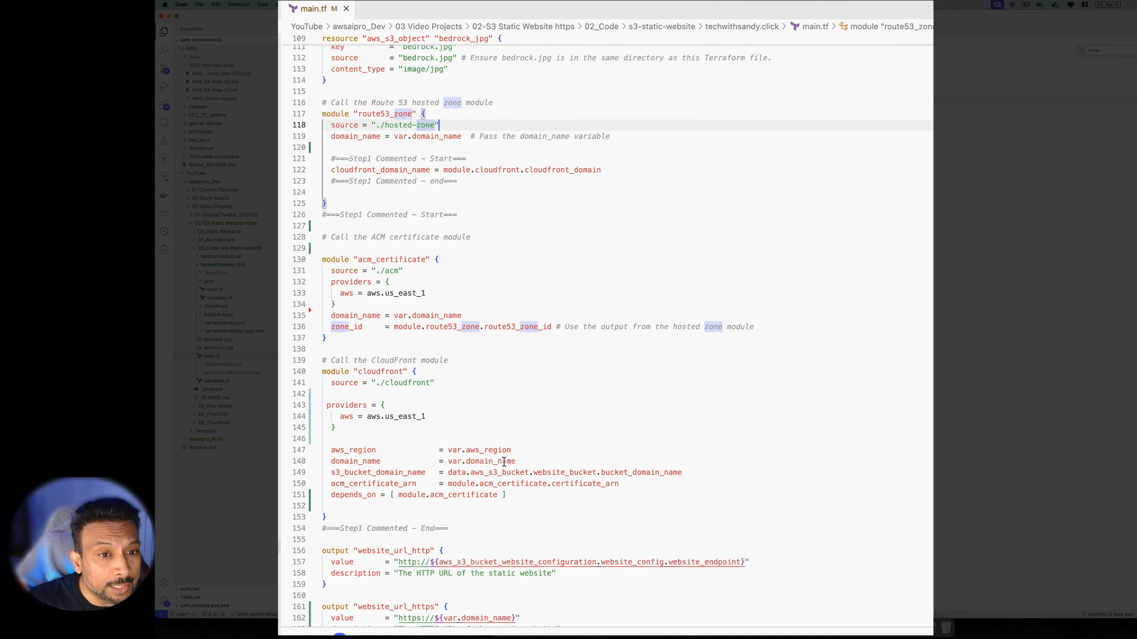
click(347, 571)
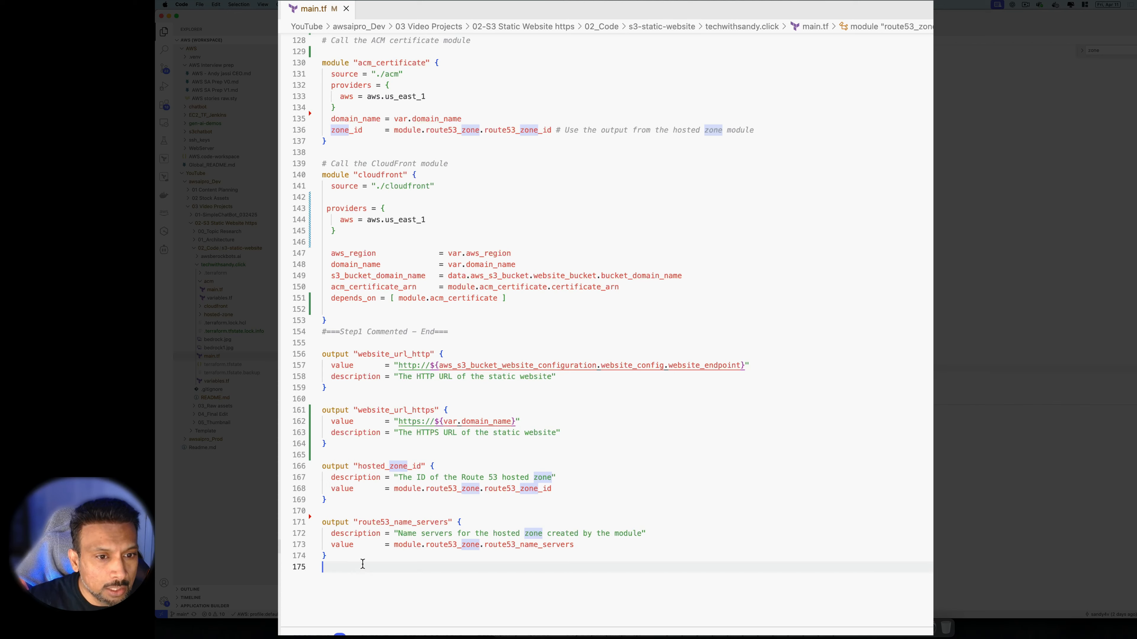
scroll(408, 560, up, 4)
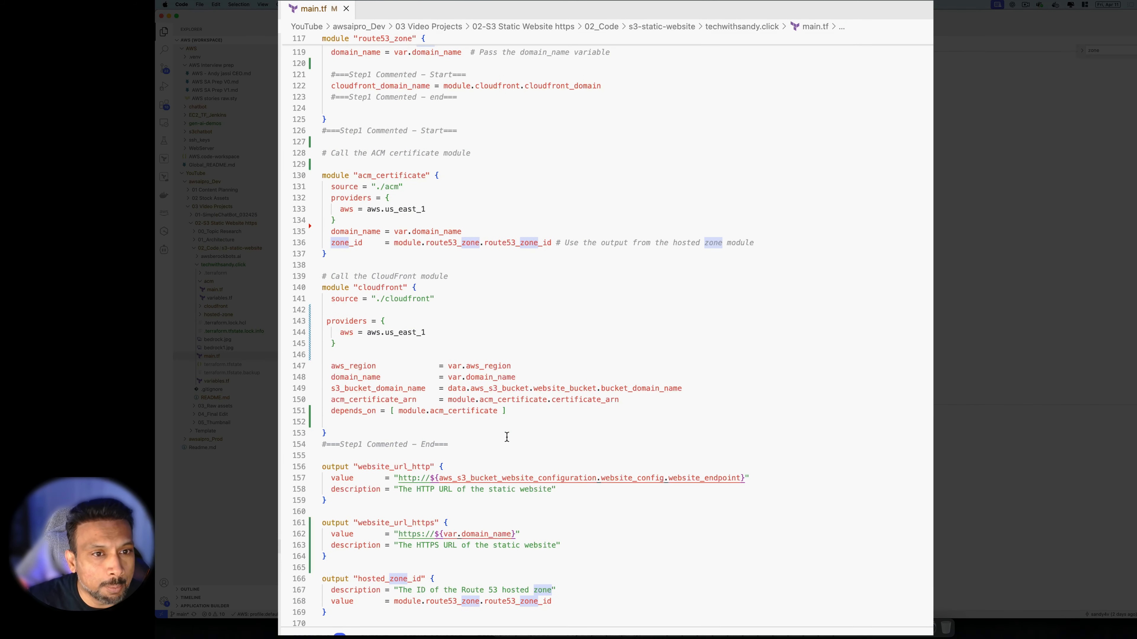
scroll(507, 441, up, 1)
Comment out the ACM certificate and CloudFront module blocks on lines 127–154
click(460, 472)
drag(461, 472, 323, 162)
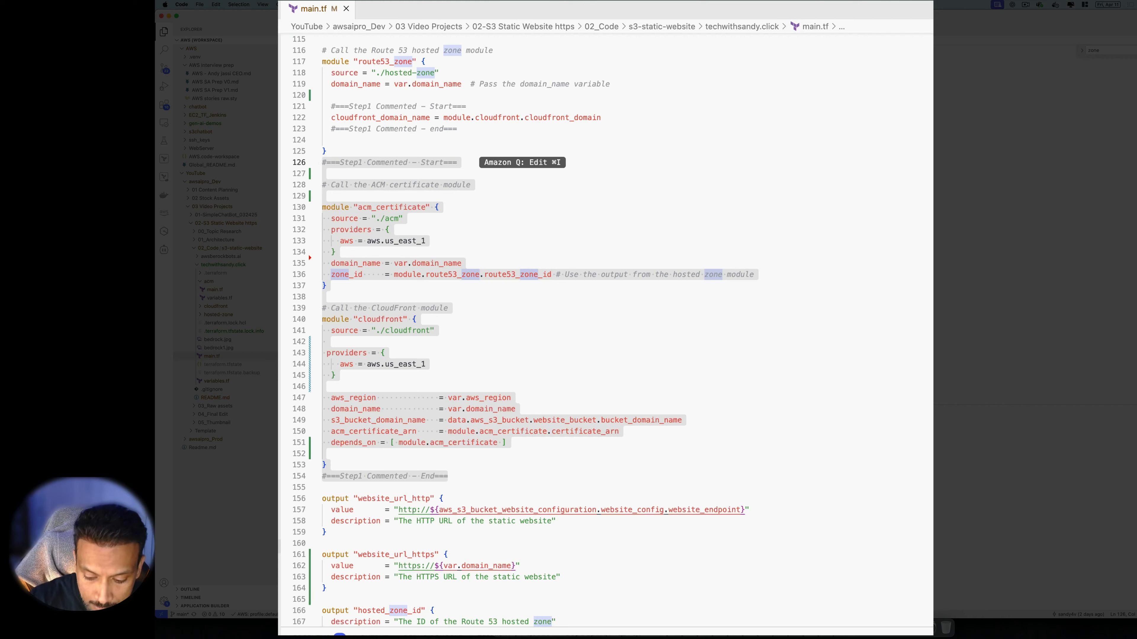
key(super+slash)
Comment out the cloudfront_domain_name line in the route53_zone module and check its source path
scroll(301, 368, up, 5)
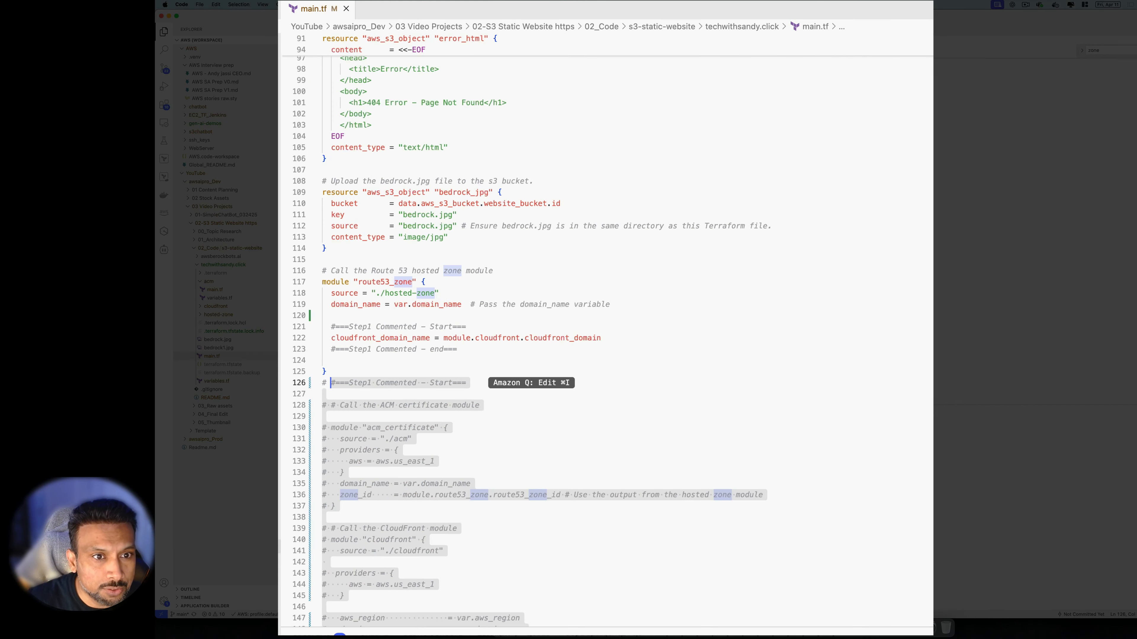
drag(622, 340, 331, 338)
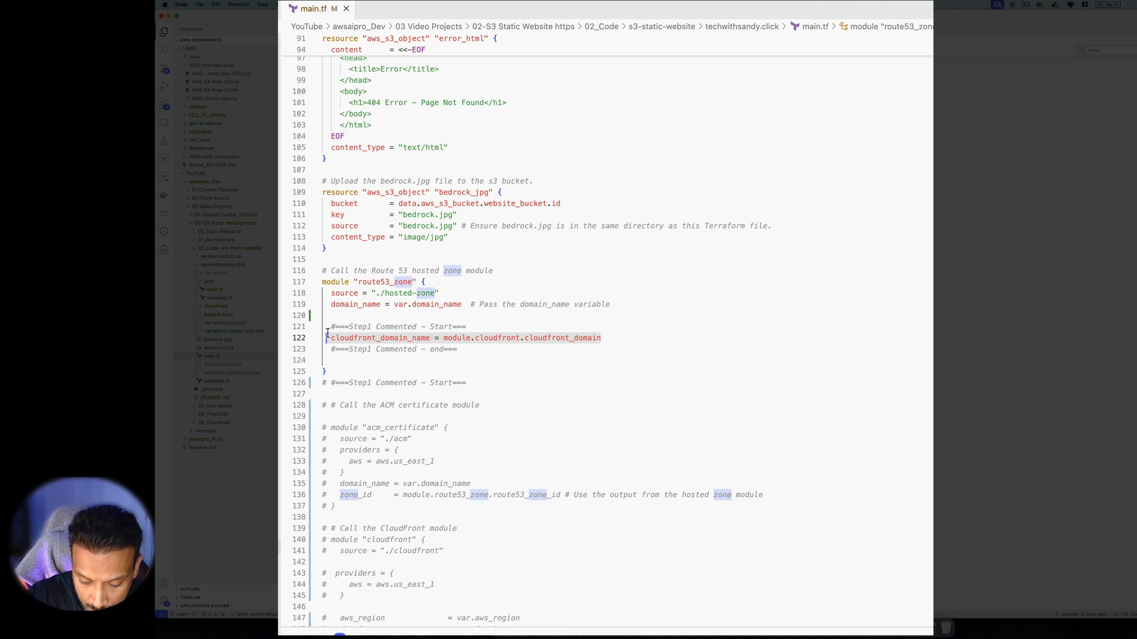
key(super+slash)
scroll(494, 336, up, 2)
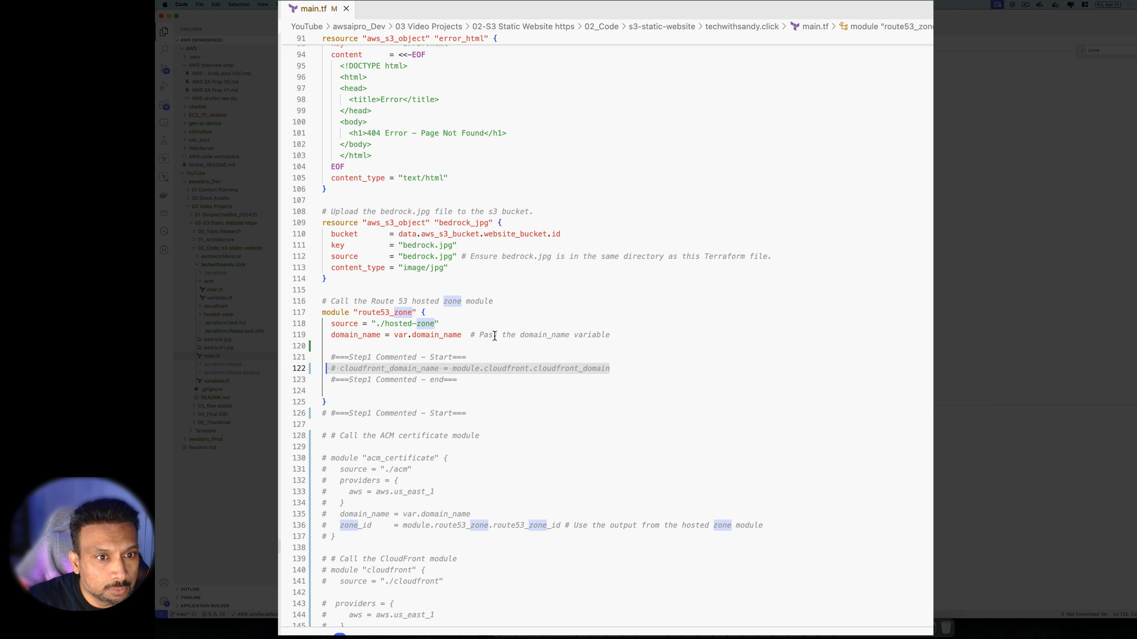
scroll(495, 337, up, 1)
scroll(518, 361, up, 1)
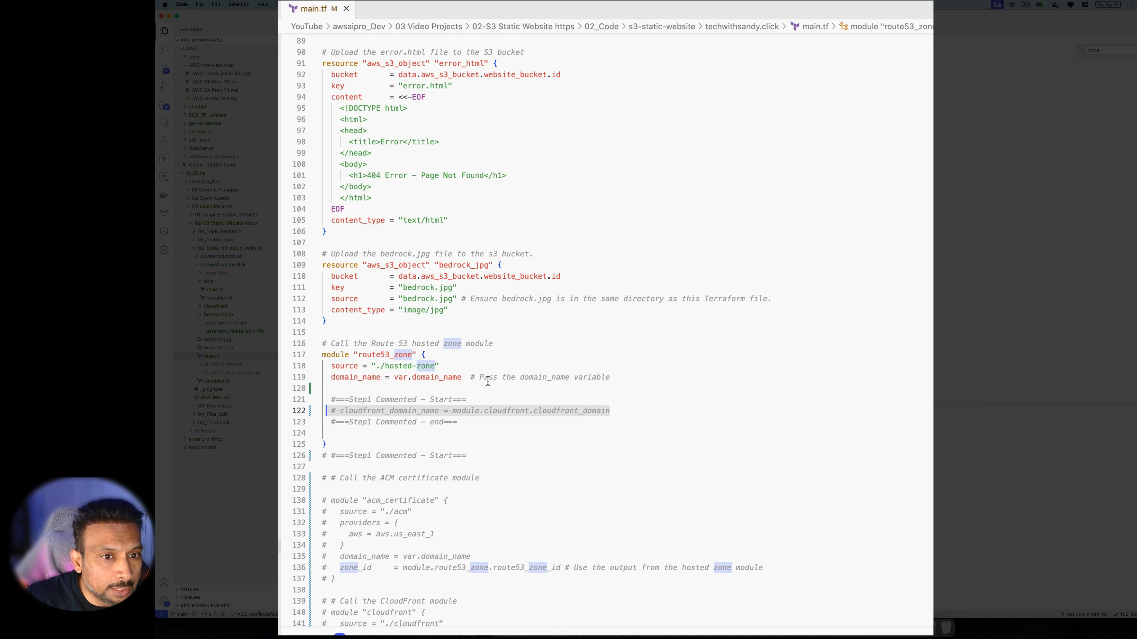
click(451, 360)
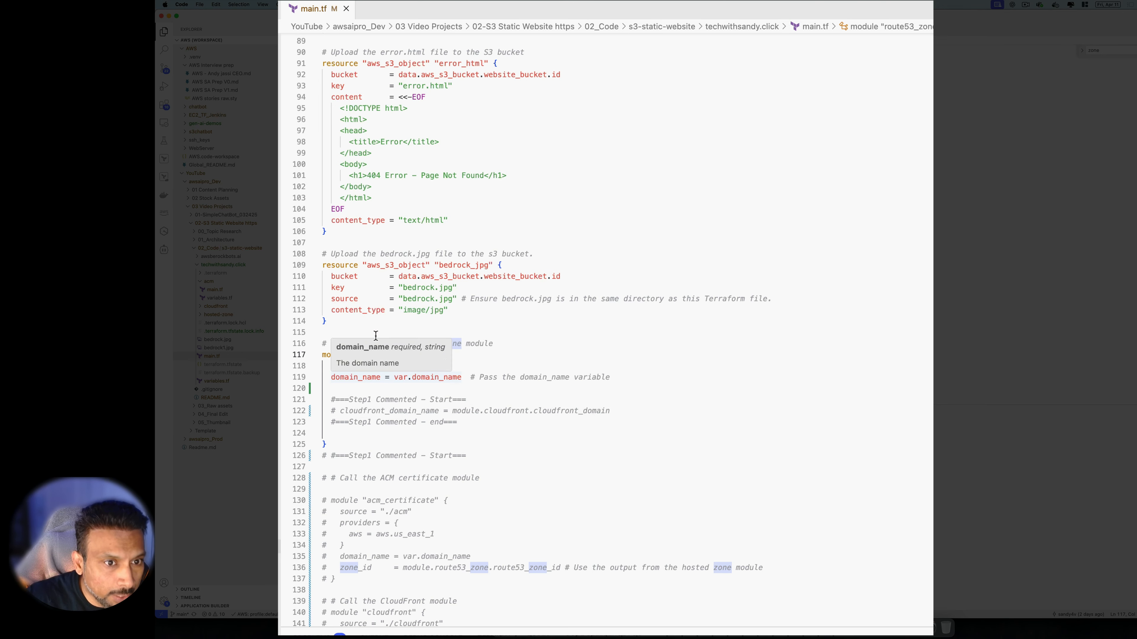
drag(453, 370, 384, 366)
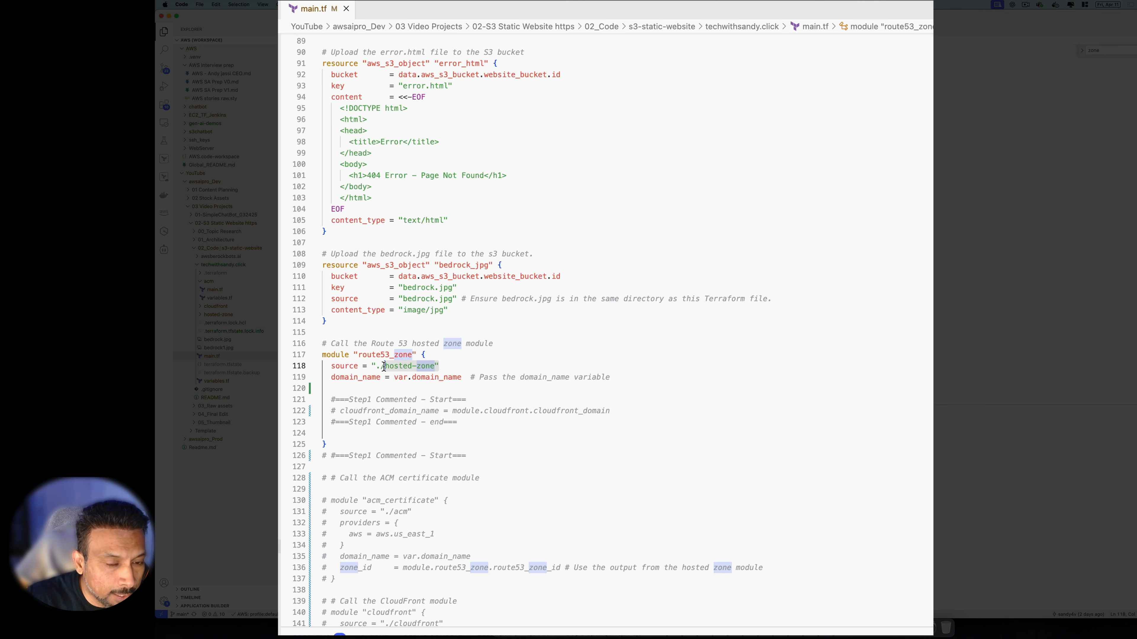
Open the root variables.tf and look over the aws_profile variable and its default value
click(217, 381)
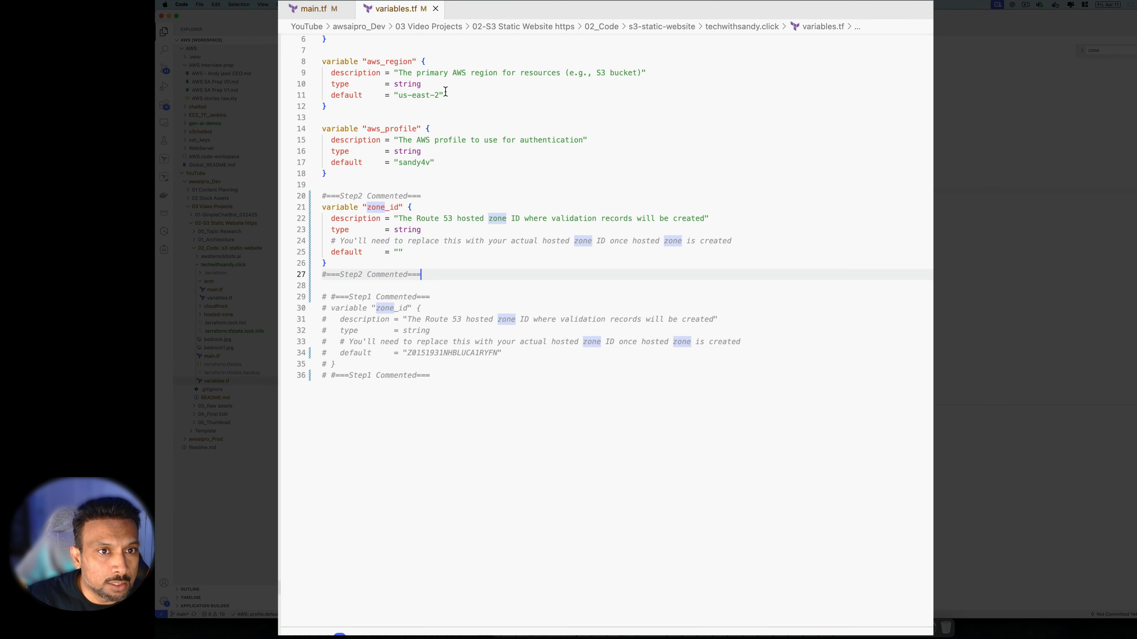
drag(452, 168, 333, 129)
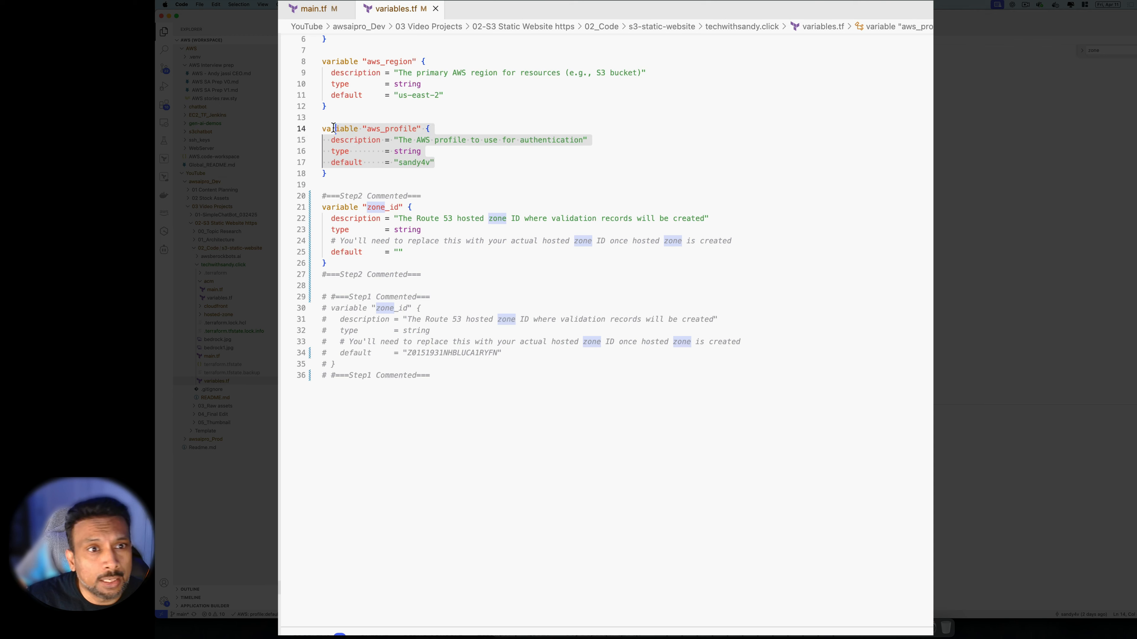
click(448, 158)
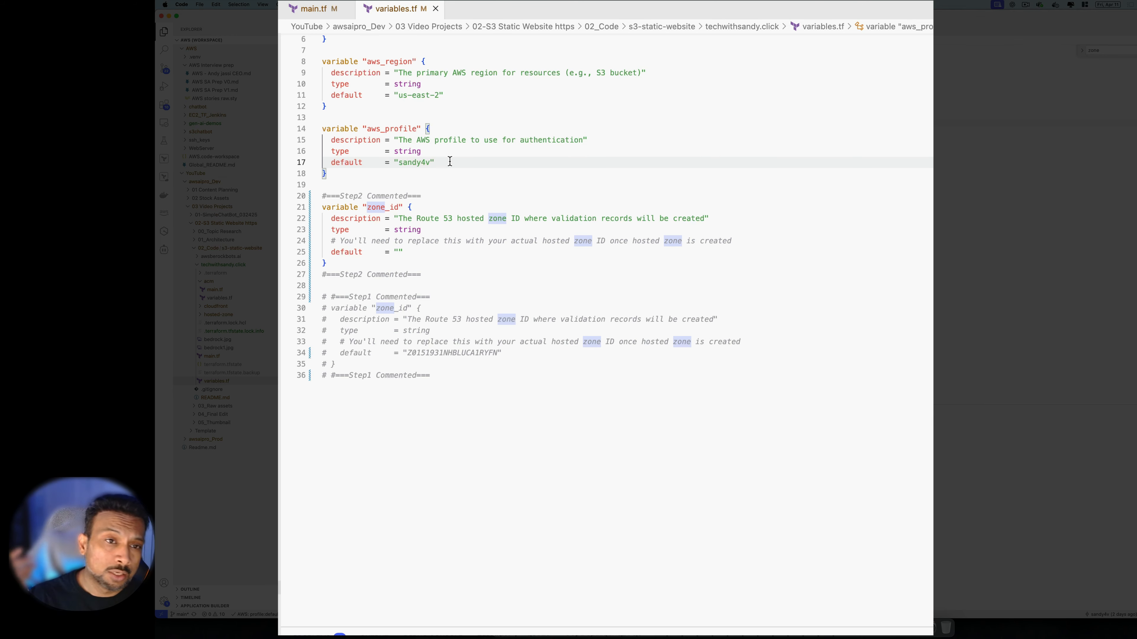
drag(448, 161, 353, 163)
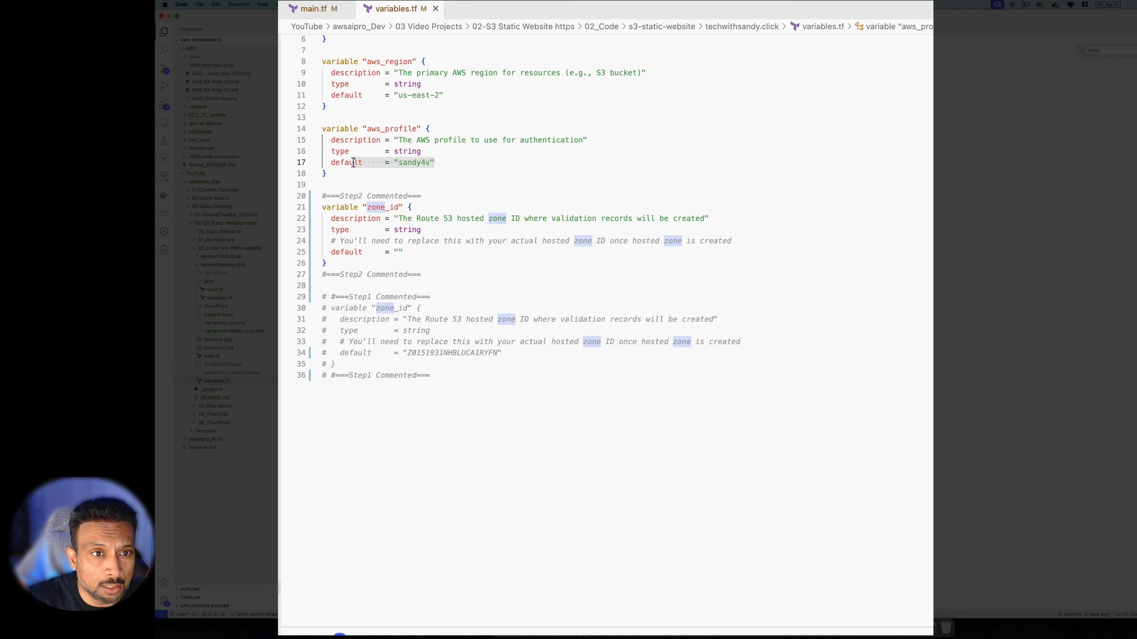
click(528, 162)
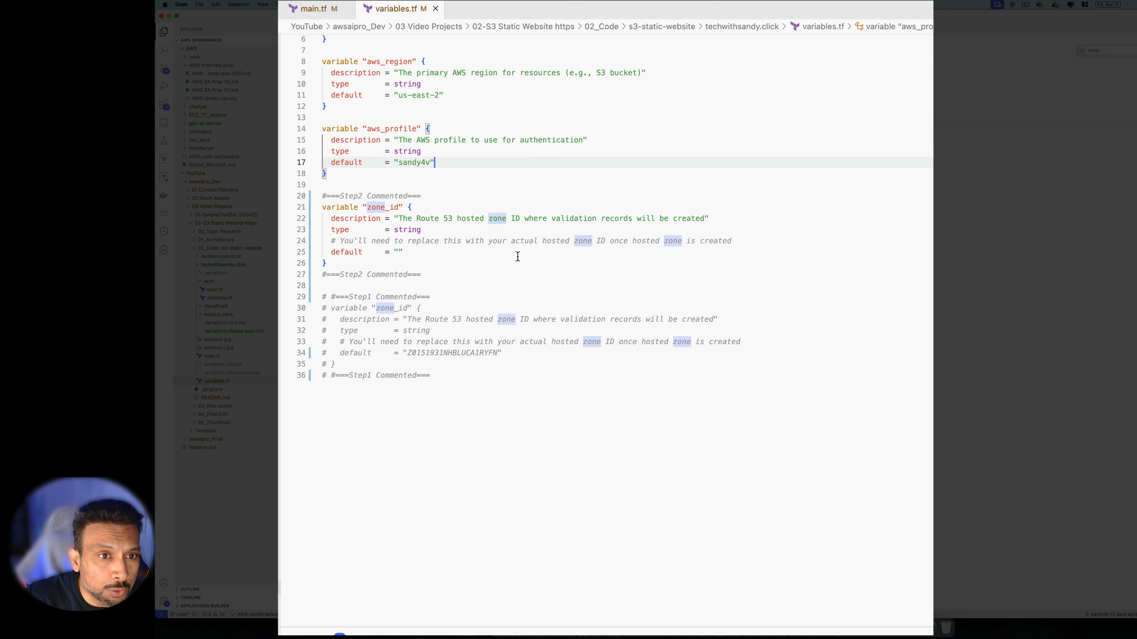
Review the zone_id variable and commented Step1 block, then open hosted-zone/main.tf
click(465, 274)
drag(506, 375, 321, 297)
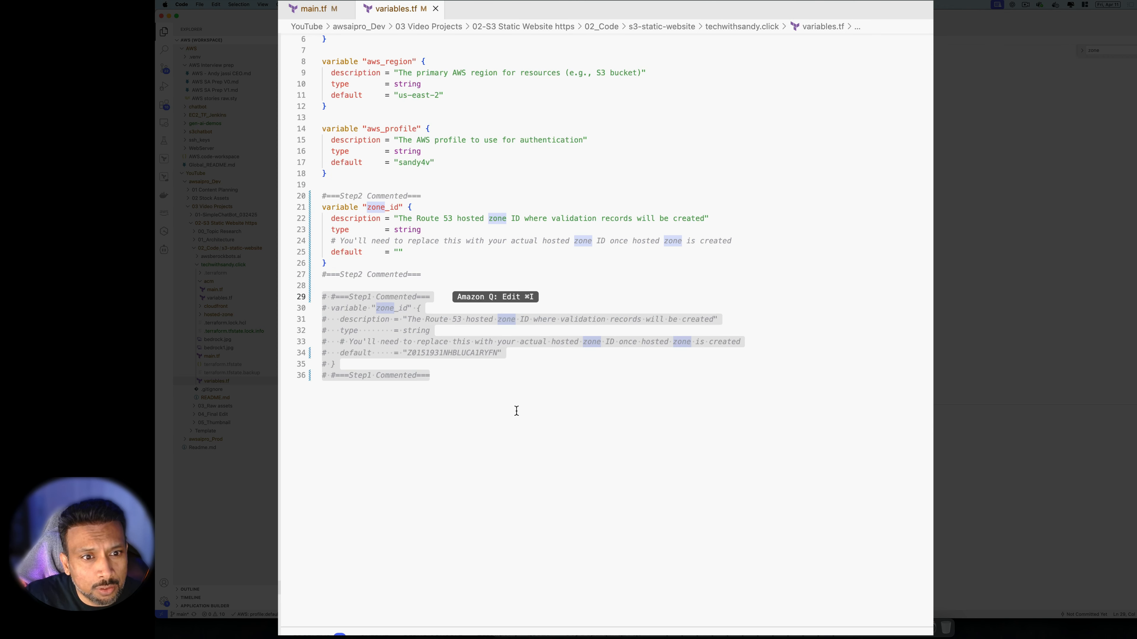
click(441, 380)
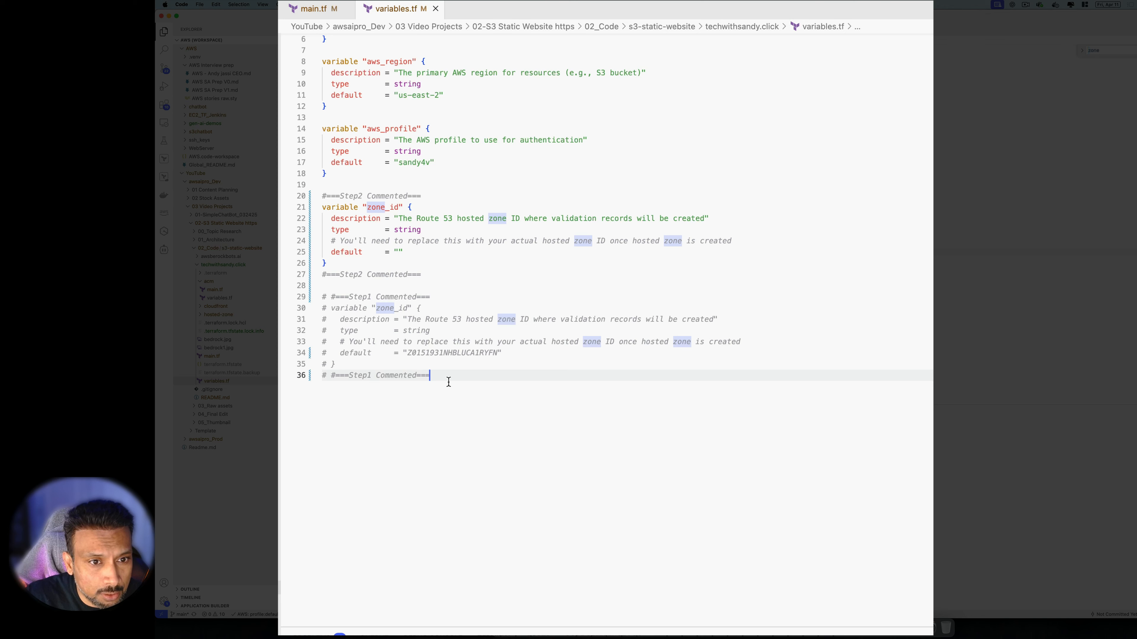
drag(448, 381, 297, 296)
click(453, 441)
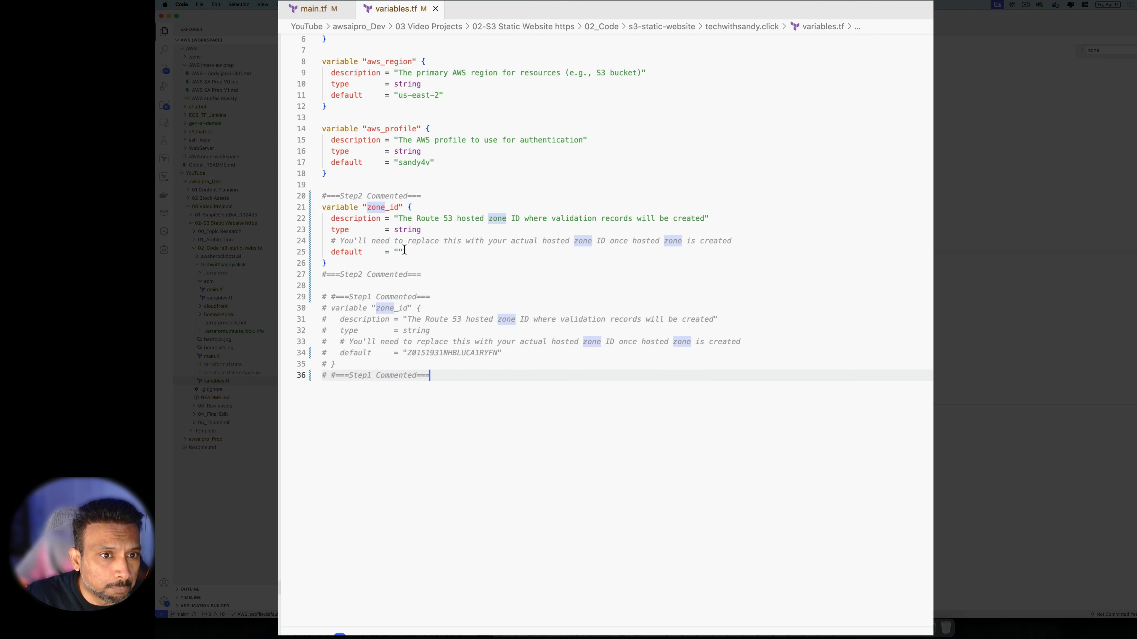
click(434, 280)
click(459, 255)
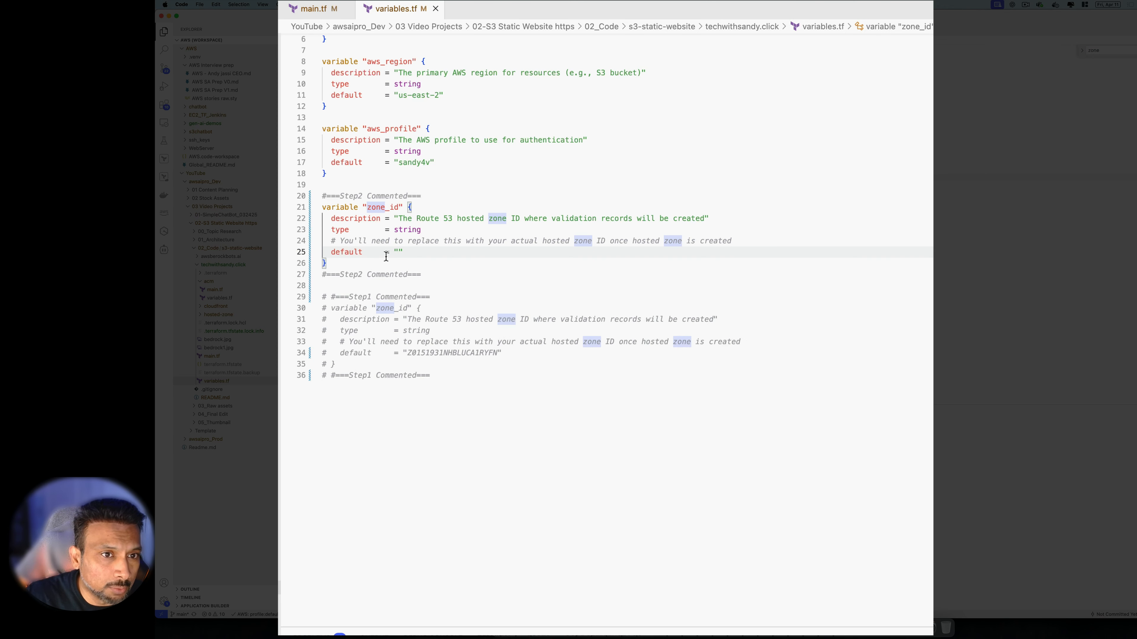
scroll(470, 409, up, 3)
click(481, 469)
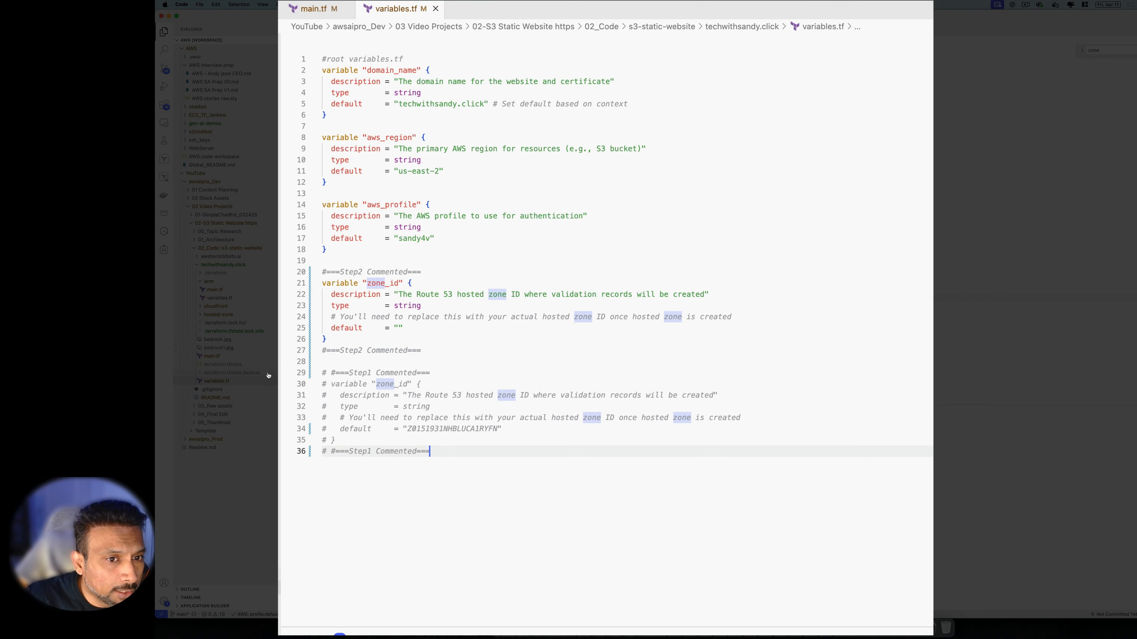
click(219, 315)
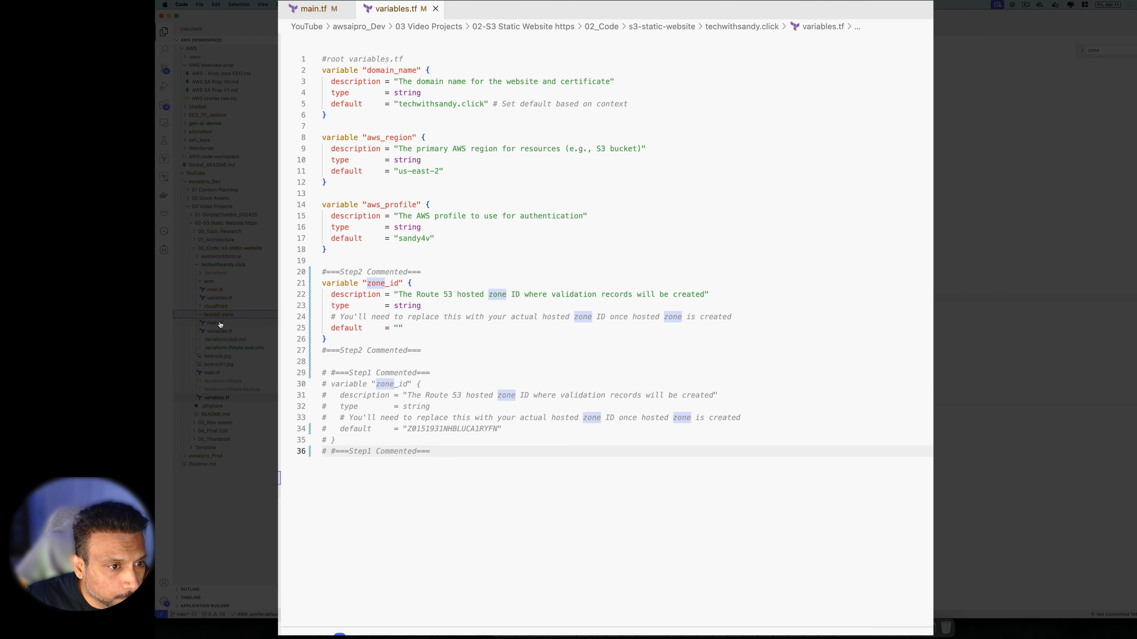
click(216, 323)
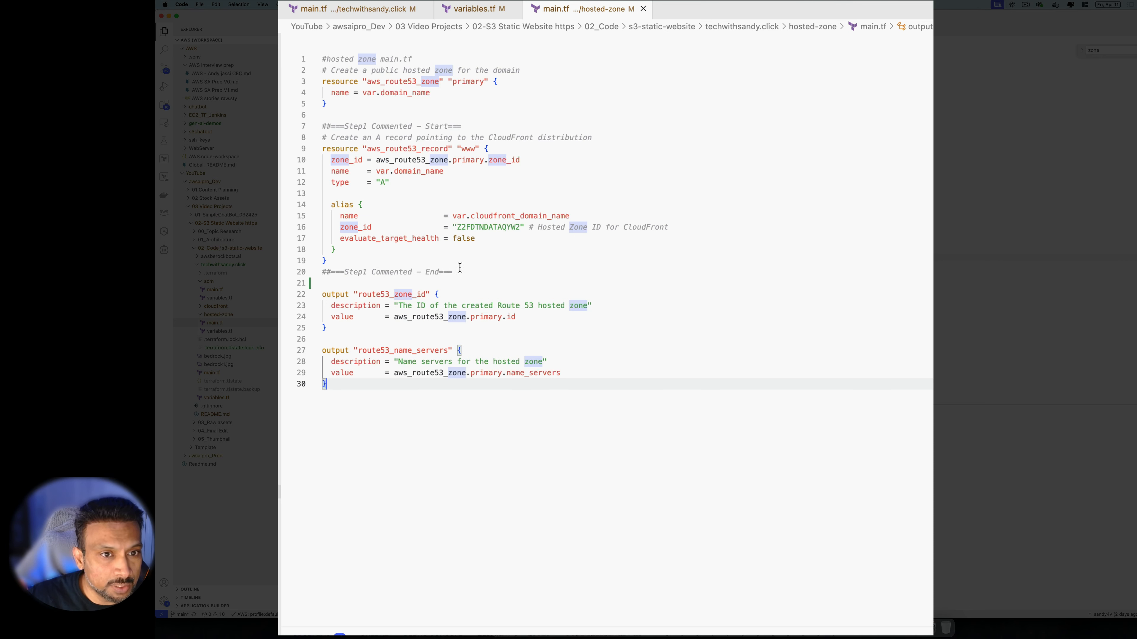
Comment out the www A record resource pointing to CloudFront in hosted-zone/main.tf
drag(472, 276, 314, 142)
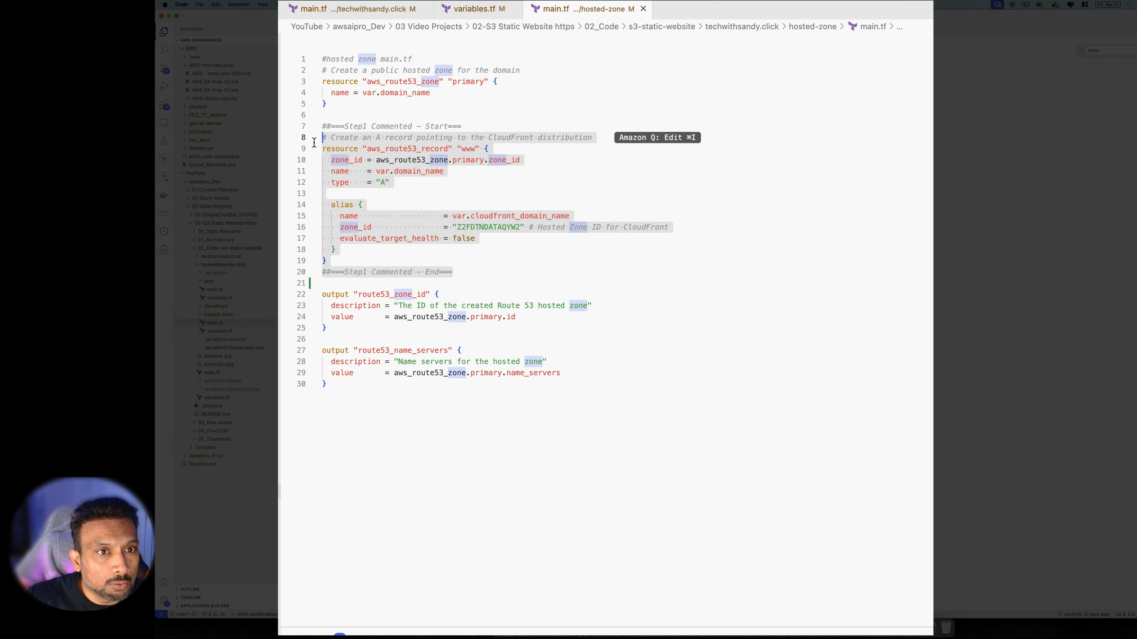
click(556, 97)
drag(478, 276, 298, 127)
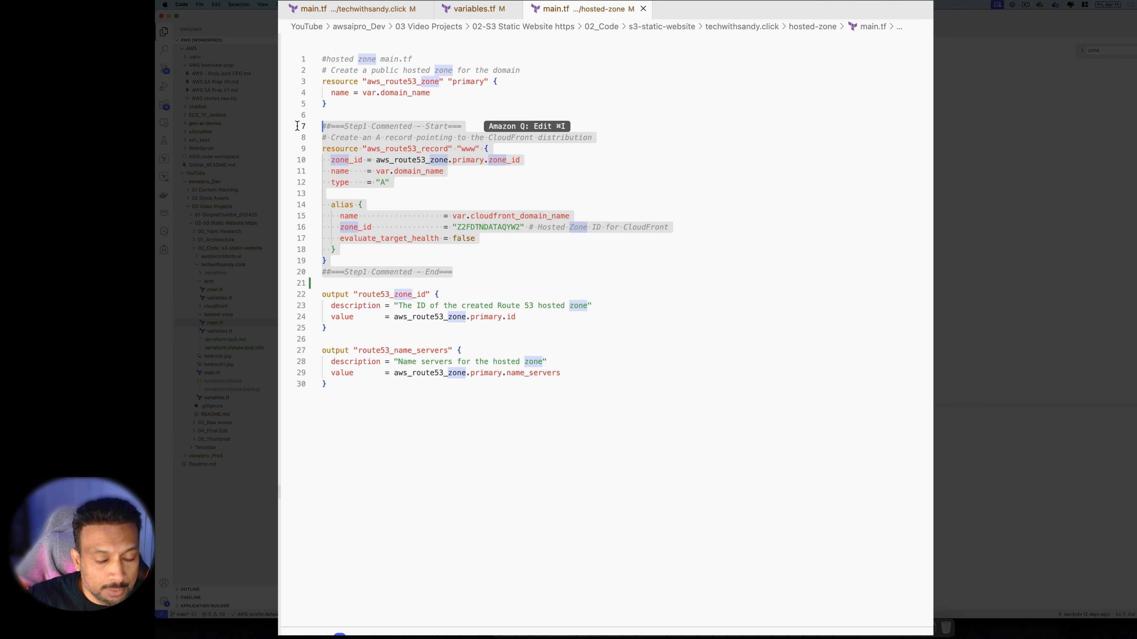
key(super+slash)
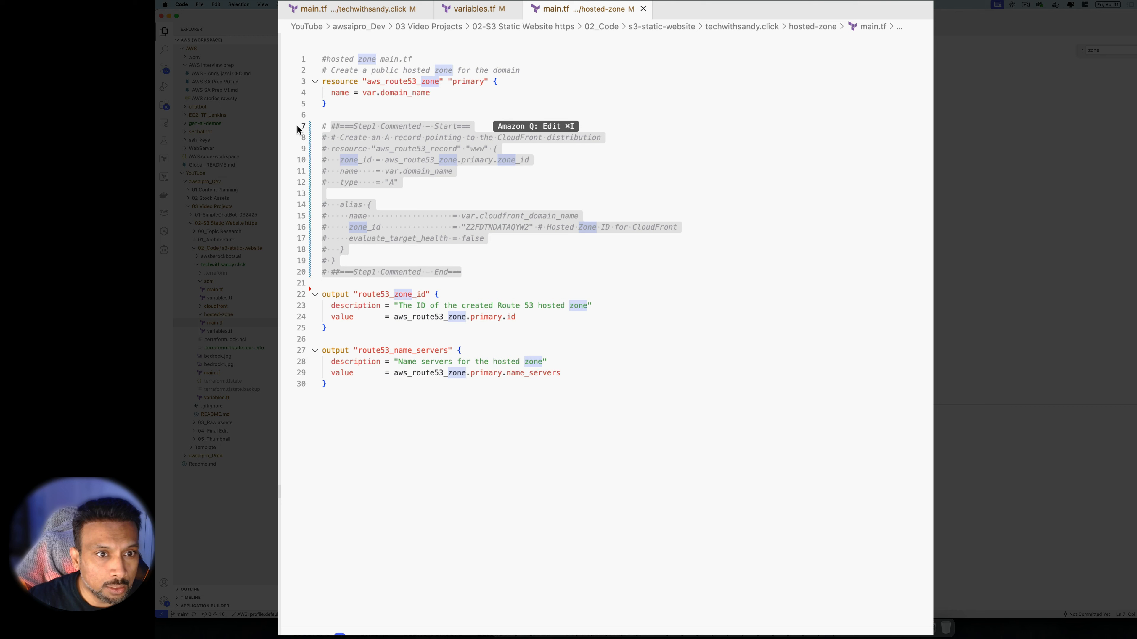
click(704, 460)
Open hosted-zone/variables.tf, then return to the root main.tf
click(227, 333)
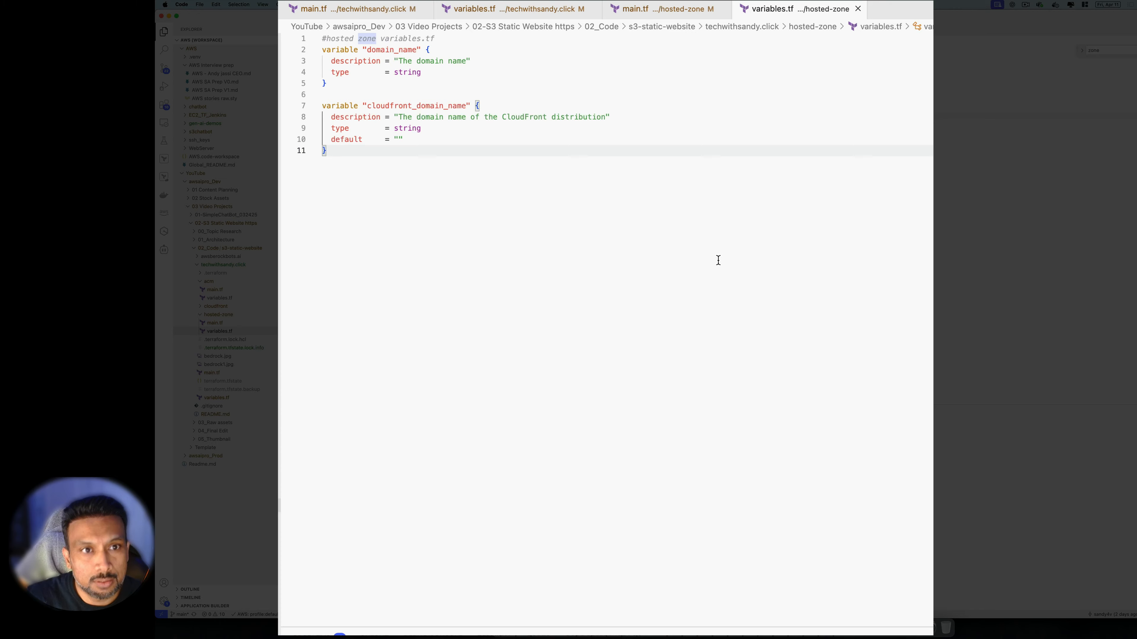
click(380, 9)
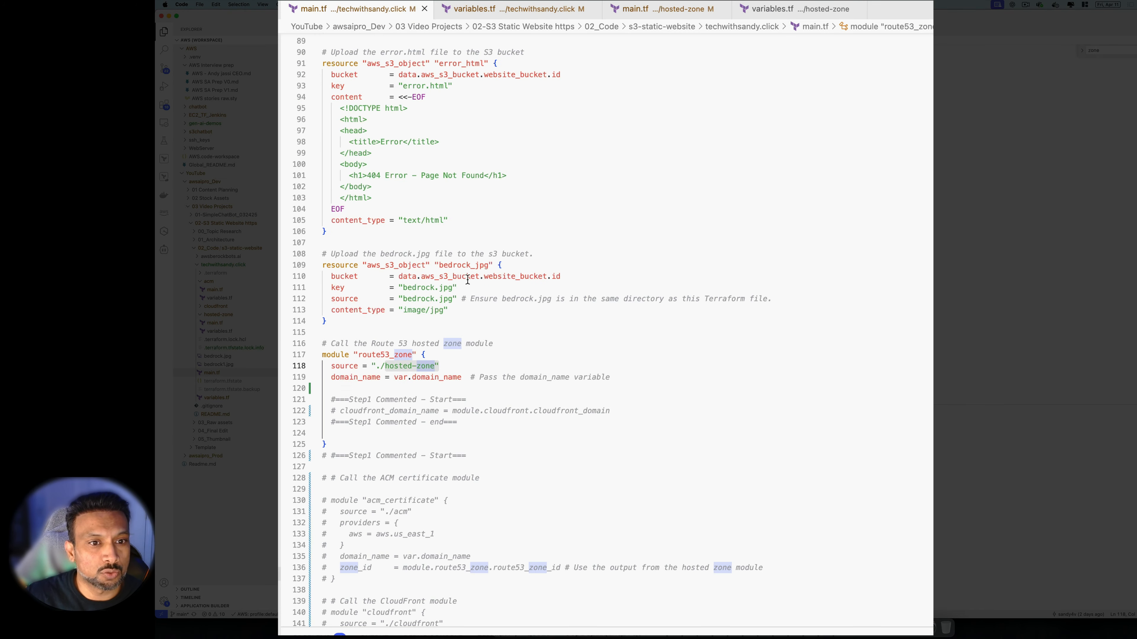
scroll(467, 280, up, 15)
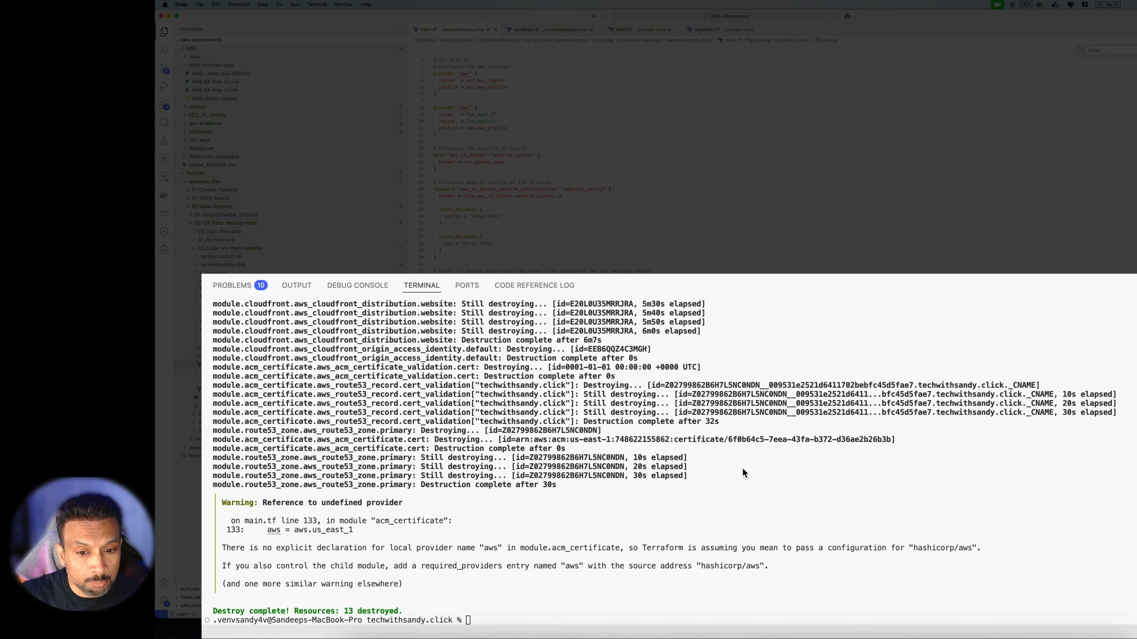
Check the terminal's destroy output for the CloudFront destruction completion time
scroll(744, 474, up, 5)
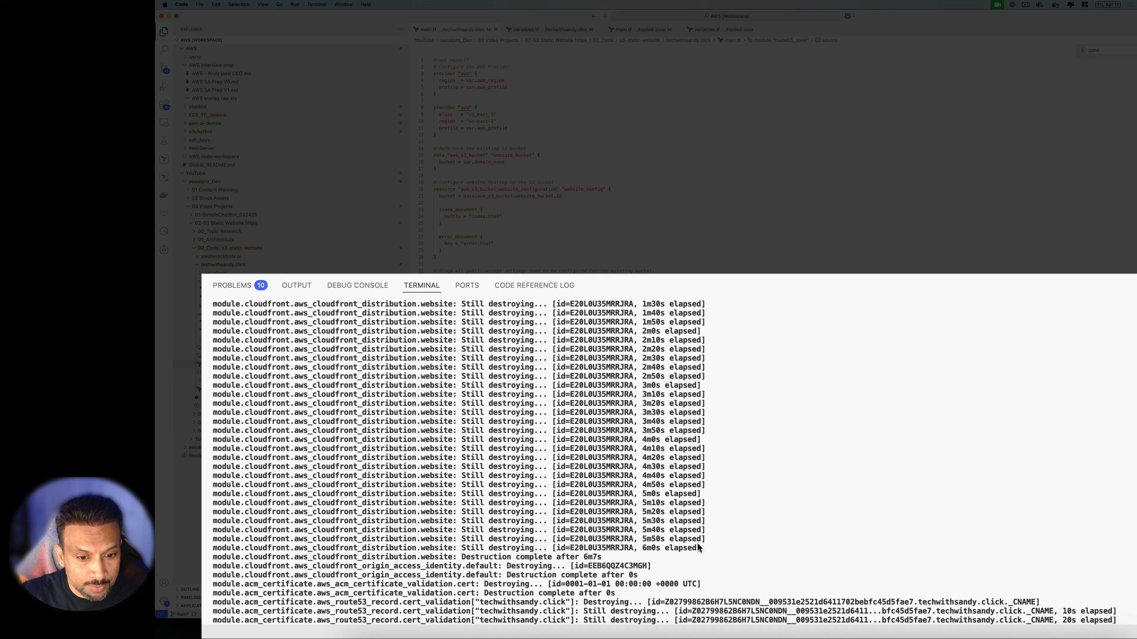
drag(604, 559, 478, 559)
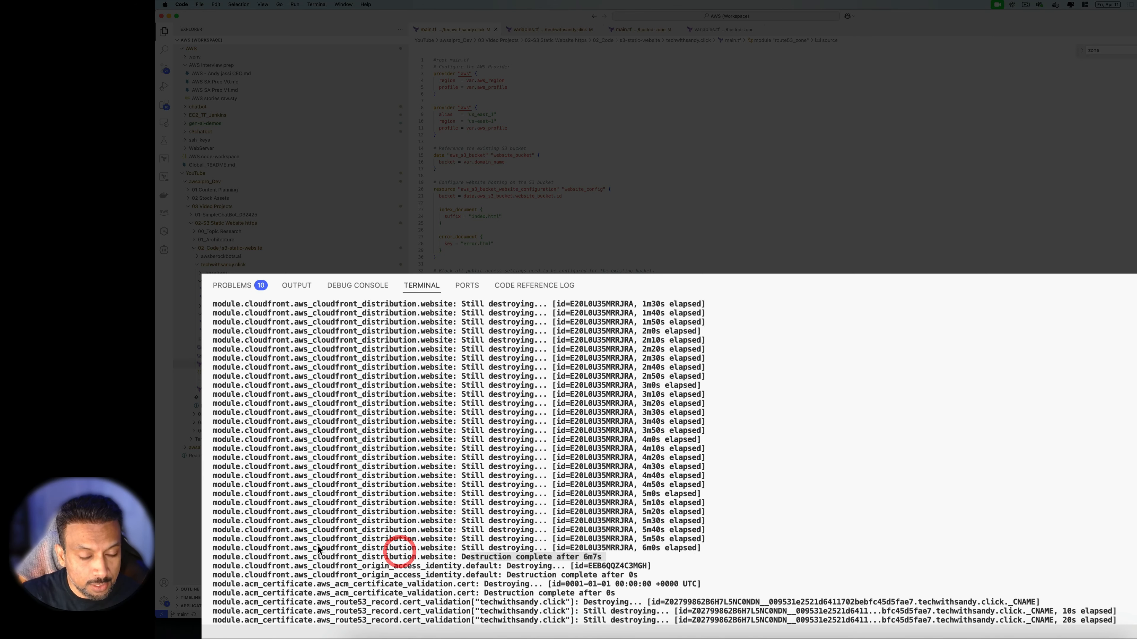
scroll(543, 522, down, 5)
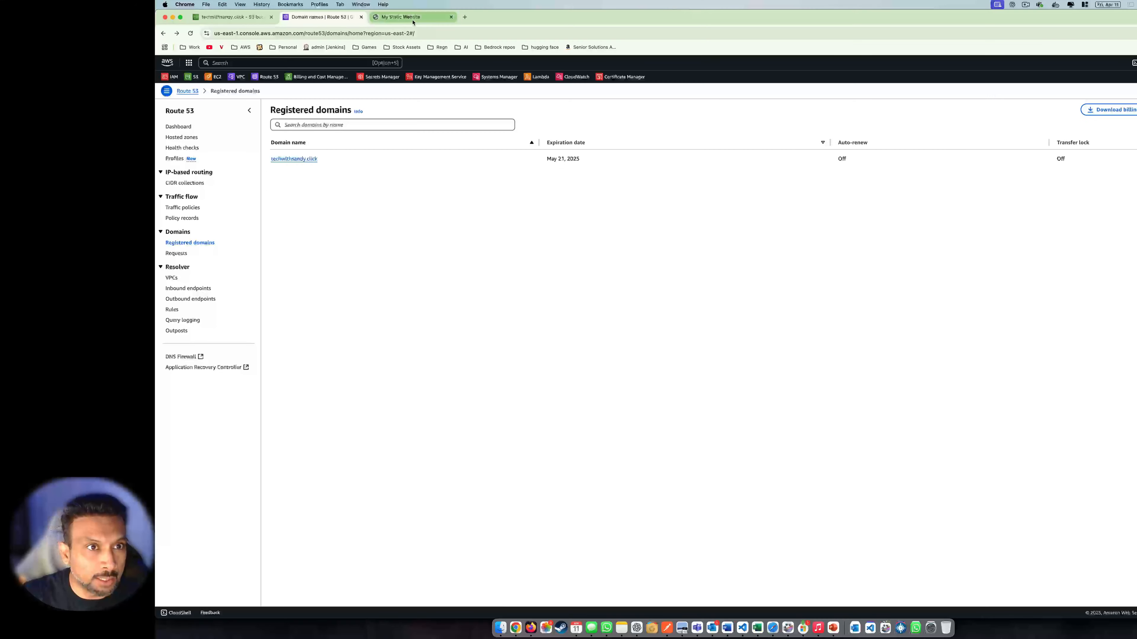
Reload techwithsandy.click in Chrome to confirm it no longer loads, then return to main.tf
click(416, 18)
click(190, 33)
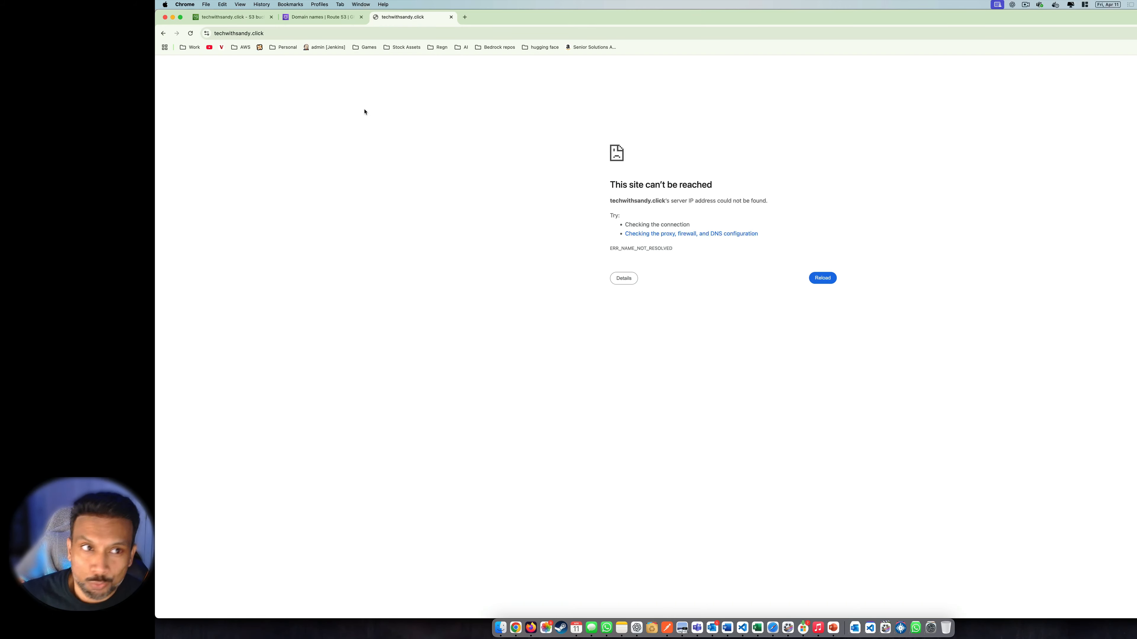
key(super+Tab)
click(790, 329)
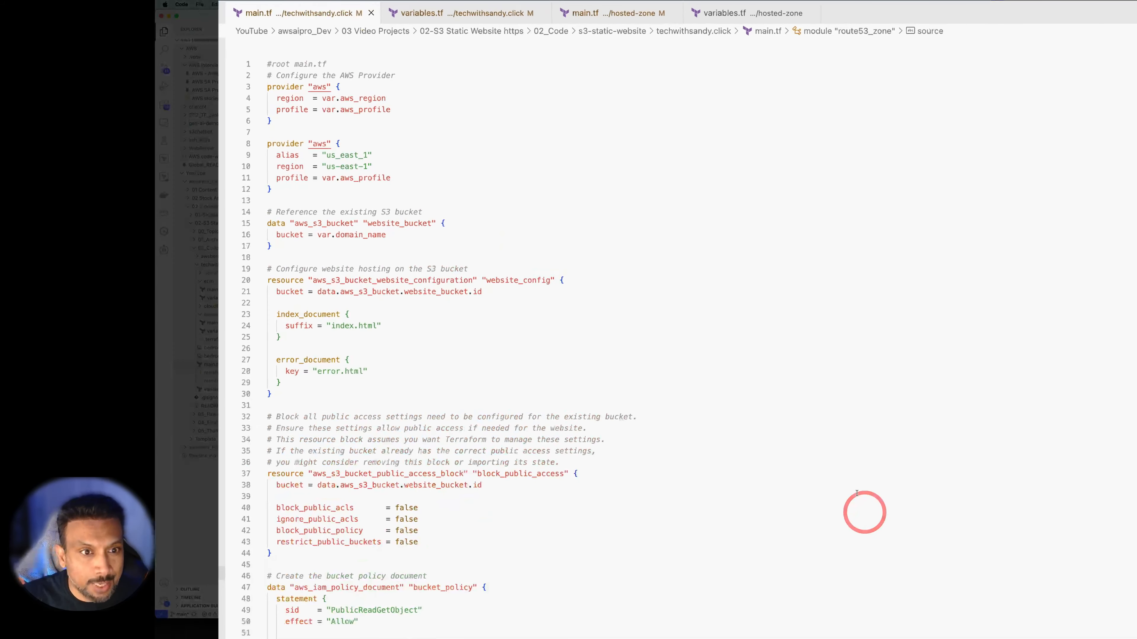
Look over the commented ACM certificate and CloudFront module blocks and the CloudFront source path
scroll(766, 381, down, 20)
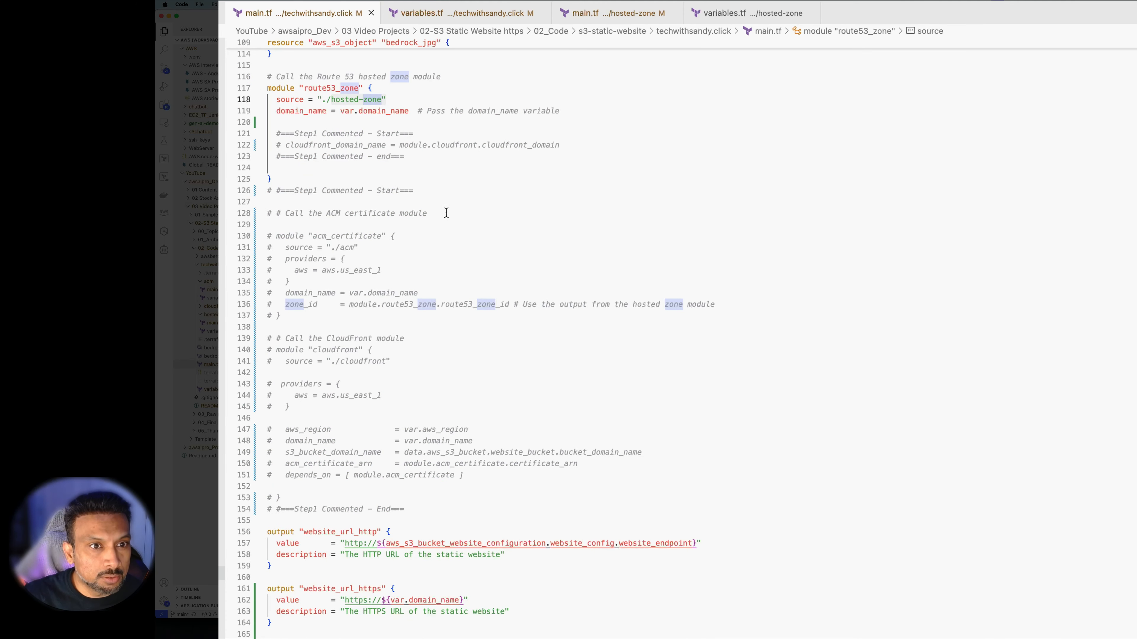
drag(446, 213, 308, 213)
scroll(511, 354, down, 3)
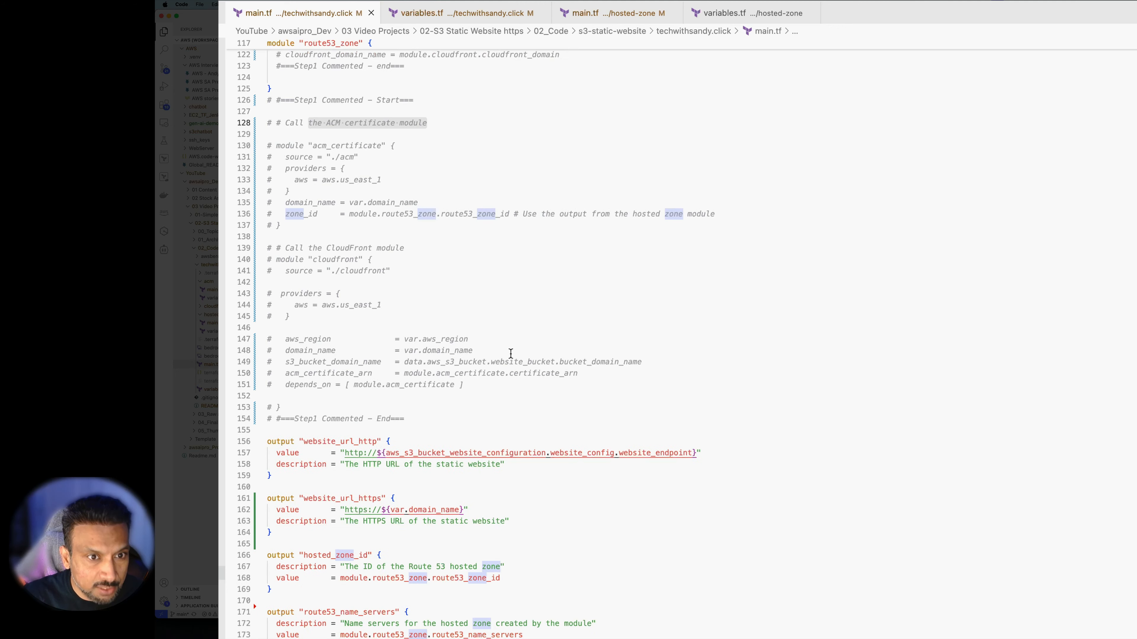
scroll(510, 354, down, 1)
drag(390, 261, 313, 260)
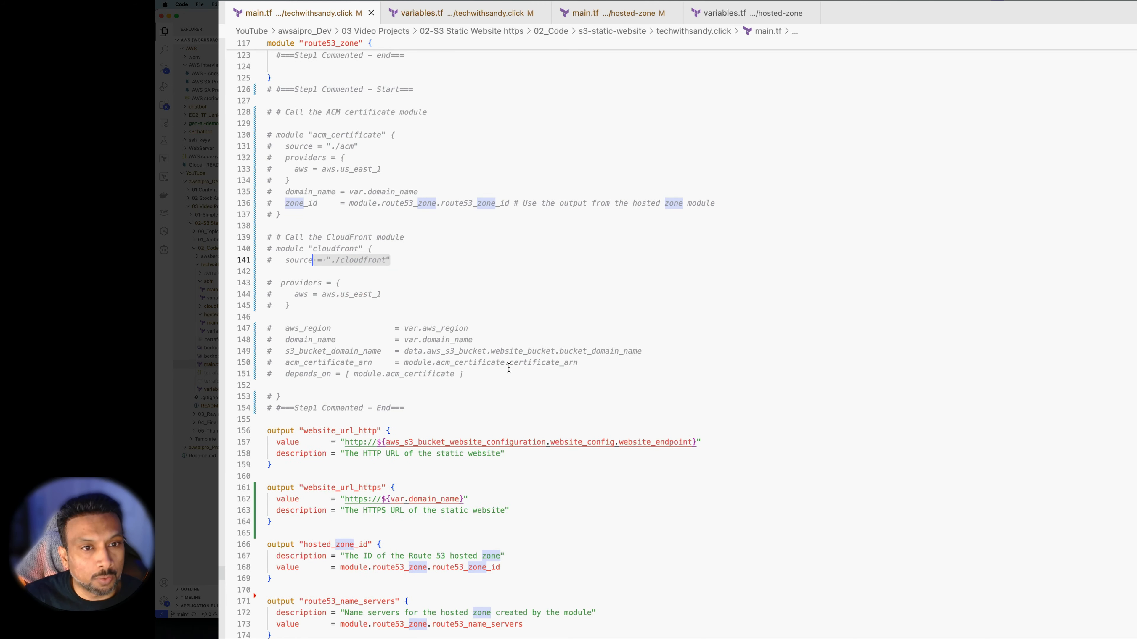
scroll(509, 368, down, 1)
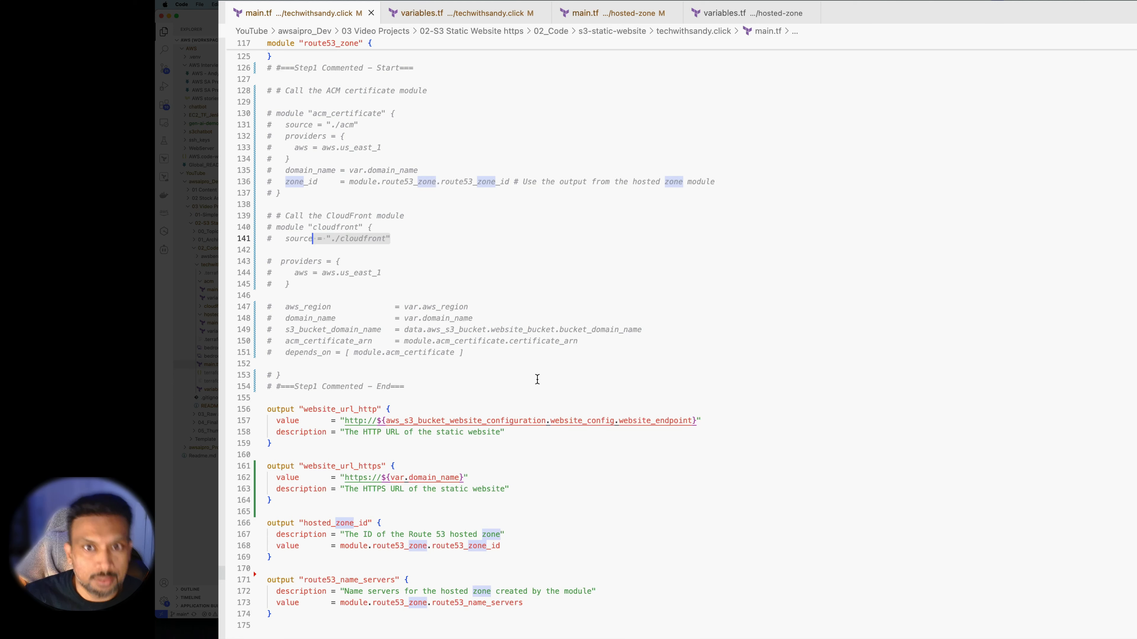
Enlarge the terminal panel to show the terraform plan output
click(761, 504)
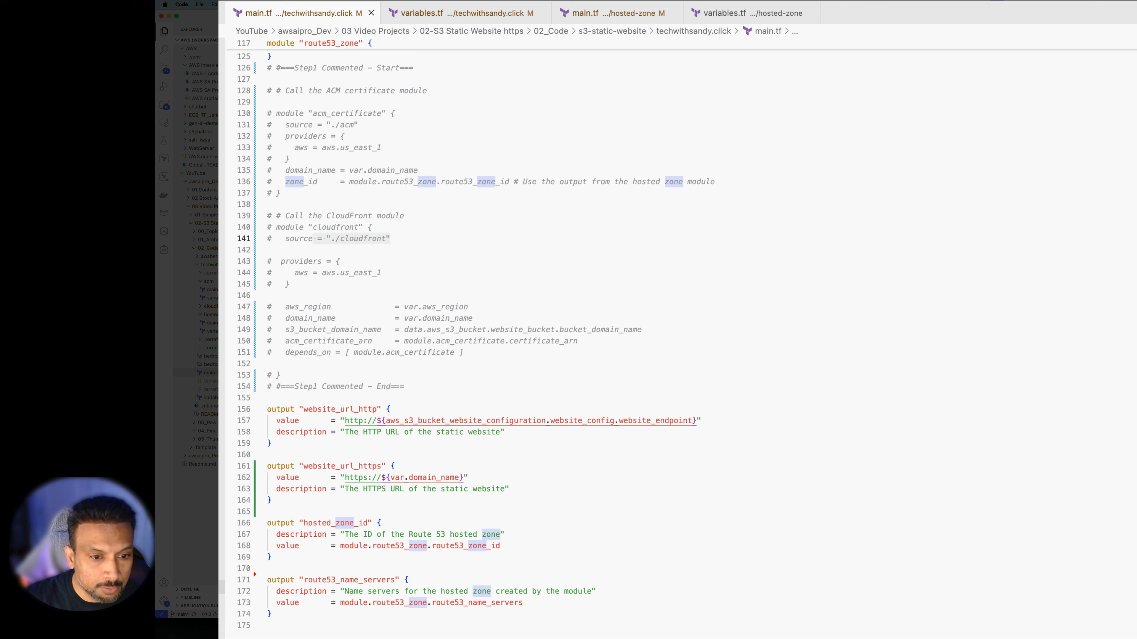
click(577, 539)
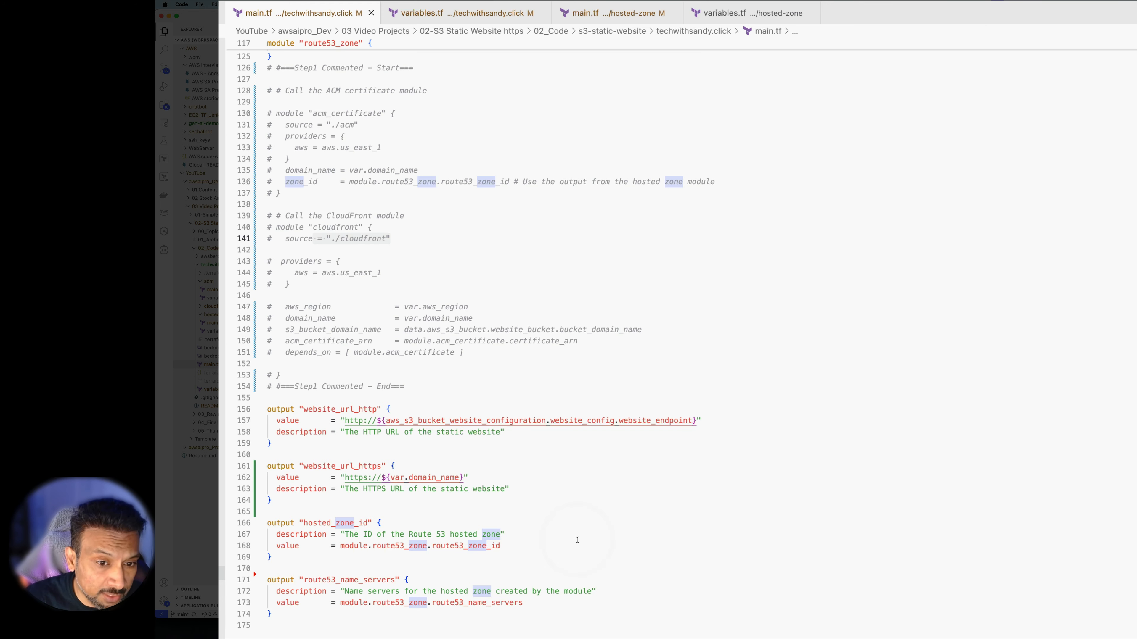
drag(729, 405, 729, 283)
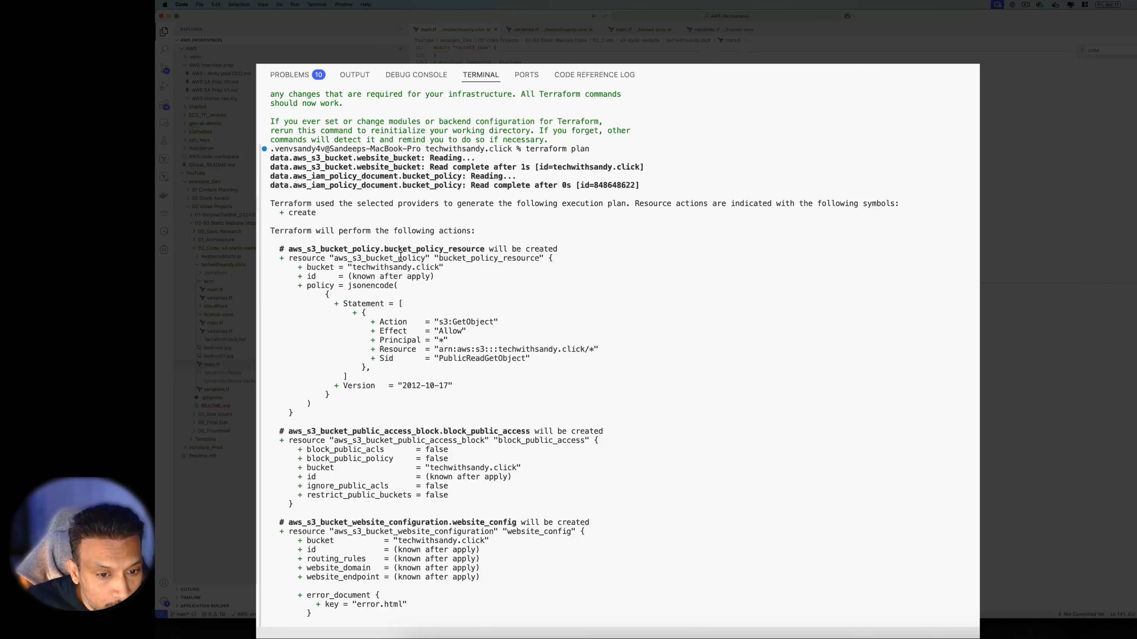
Review the plan's S3 bucket resources, highlighting block_public_access, website_configuration and the techwithsandy.click bucket
drag(501, 323, 452, 323)
scroll(508, 288, down, 5)
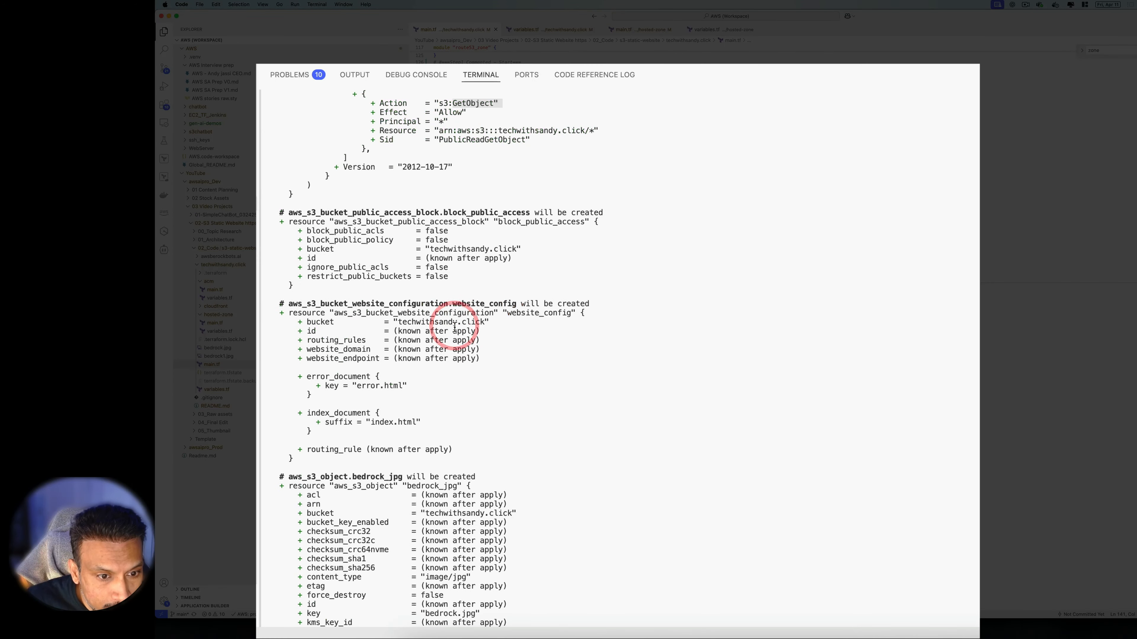
drag(471, 285, 292, 227)
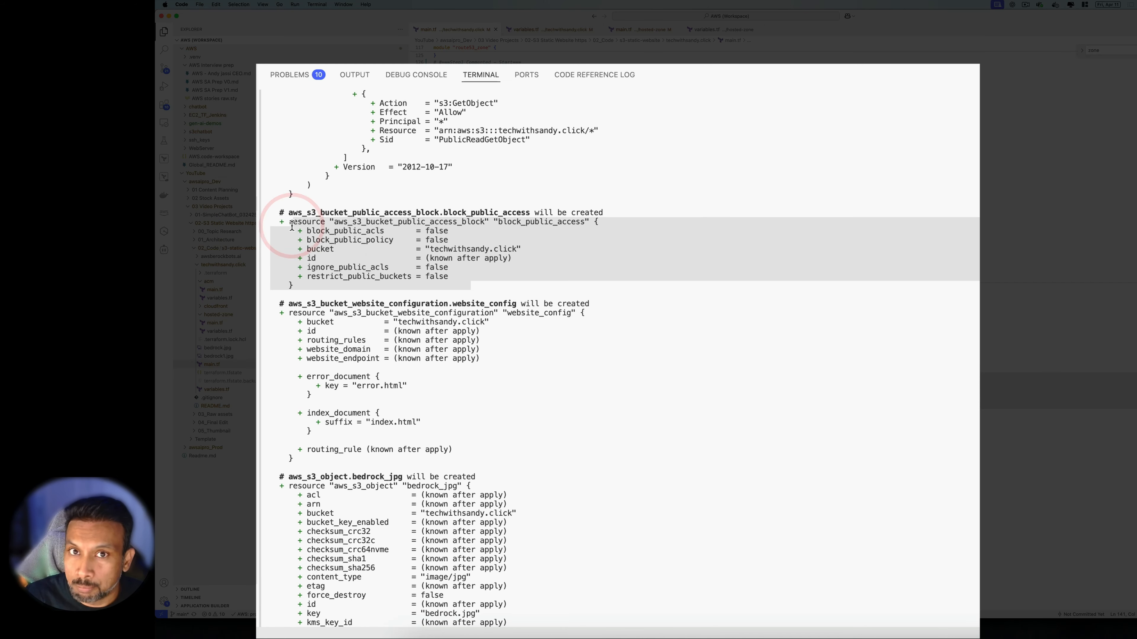
scroll(408, 319, down, 2)
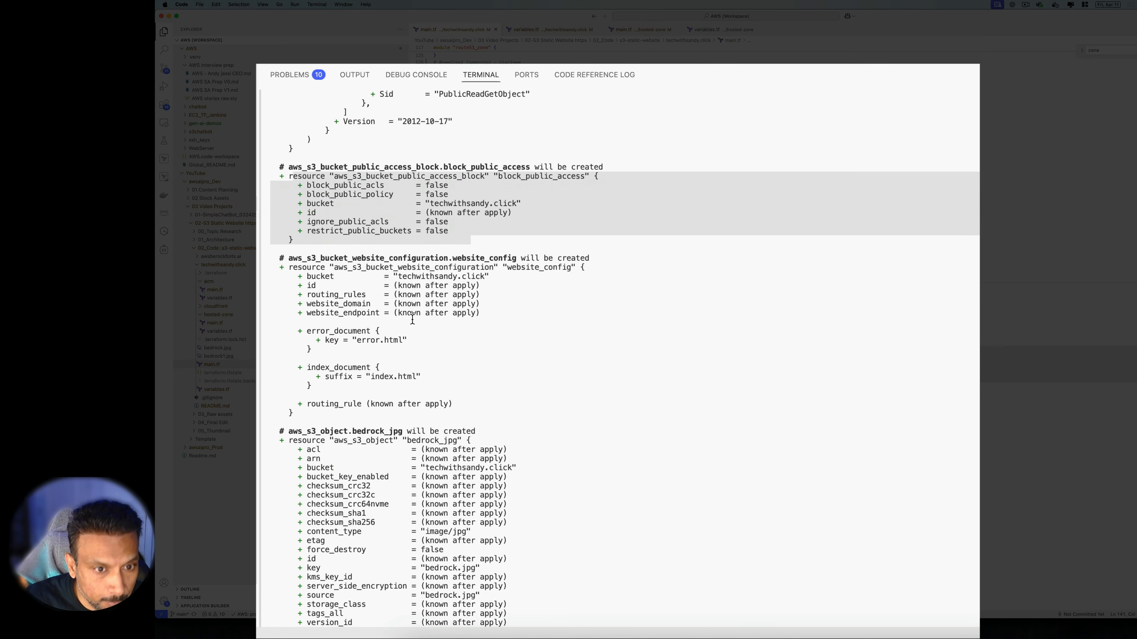
scroll(412, 319, up, 10)
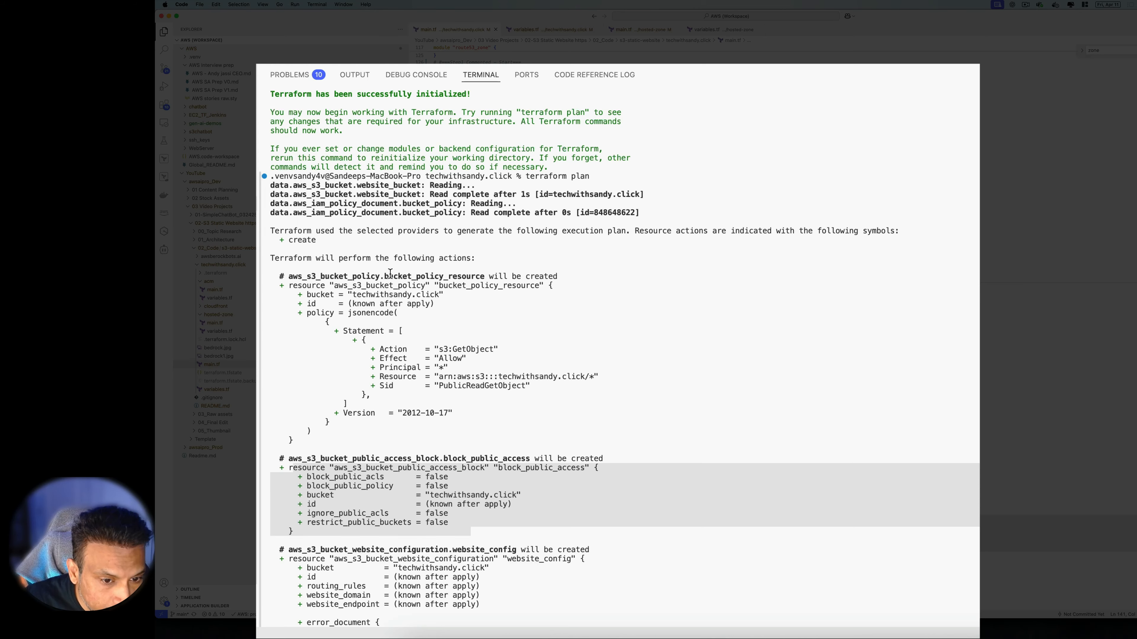
scroll(390, 273, down, 7)
click(428, 313)
drag(461, 322, 348, 268)
scroll(372, 314, down, 6)
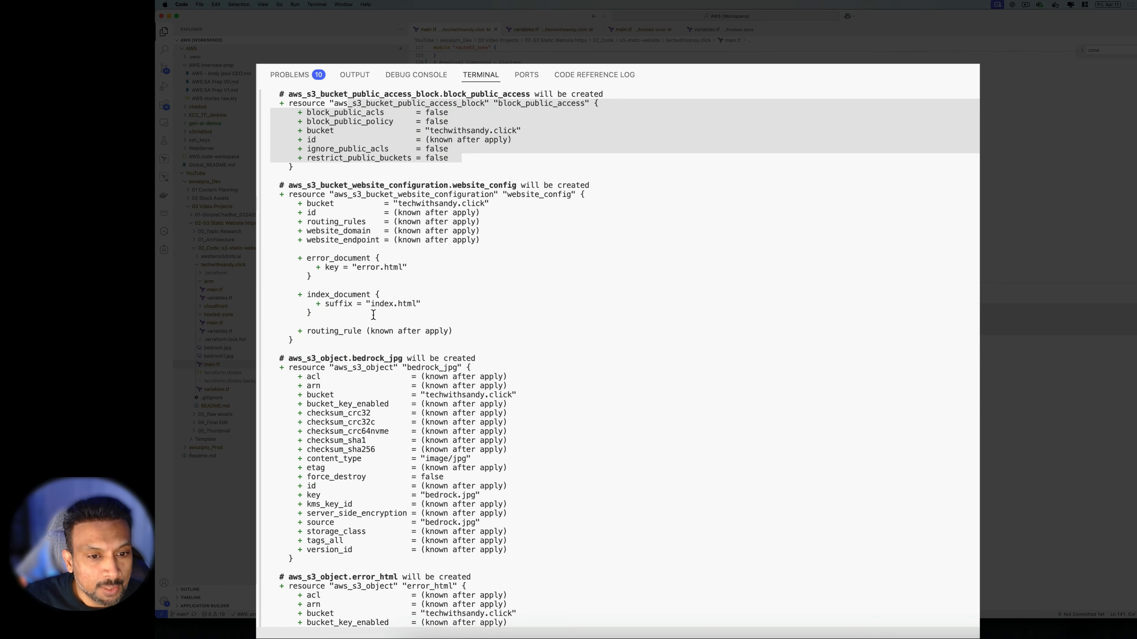
scroll(373, 315, down, 1)
drag(343, 185, 519, 185)
click(411, 188)
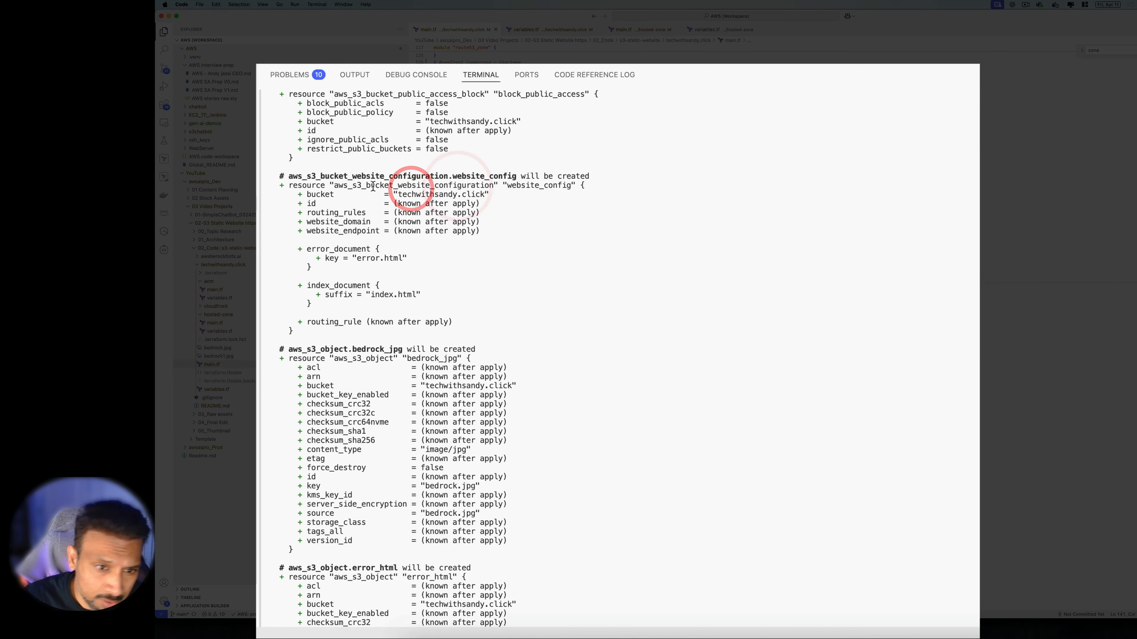
scroll(465, 264, down, 2)
double_click(426, 176)
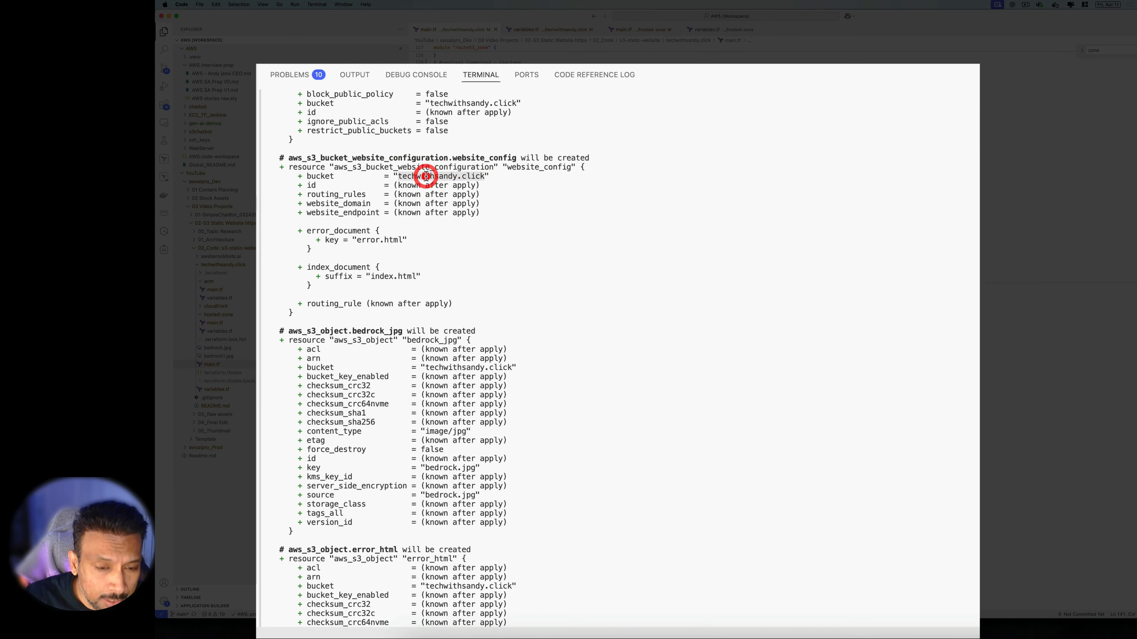
click(503, 180)
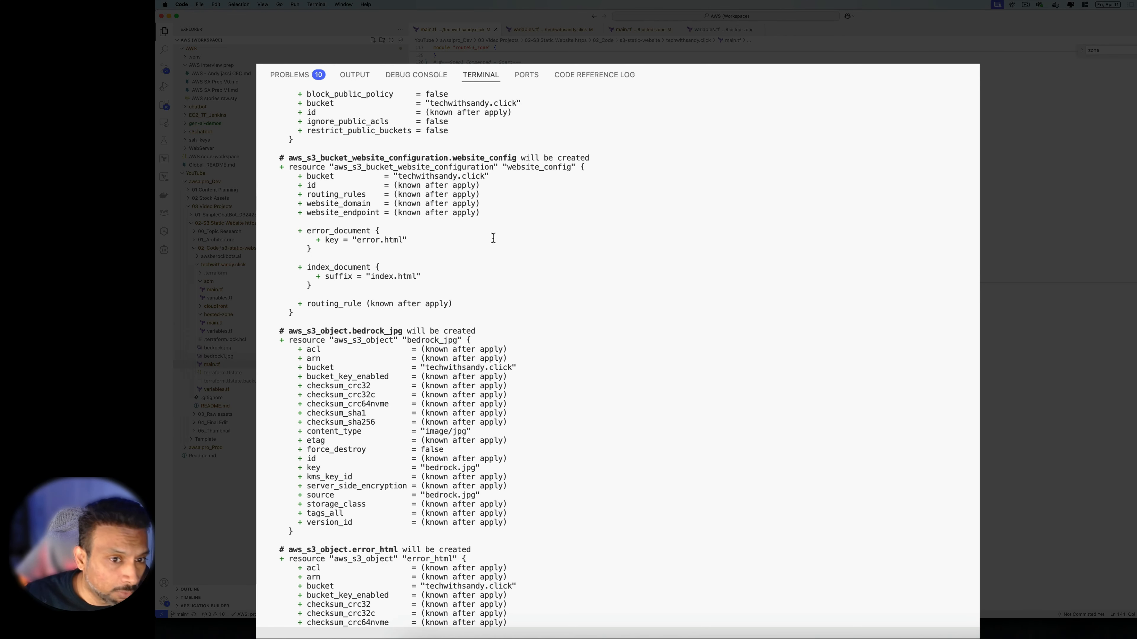
drag(489, 177, 406, 164)
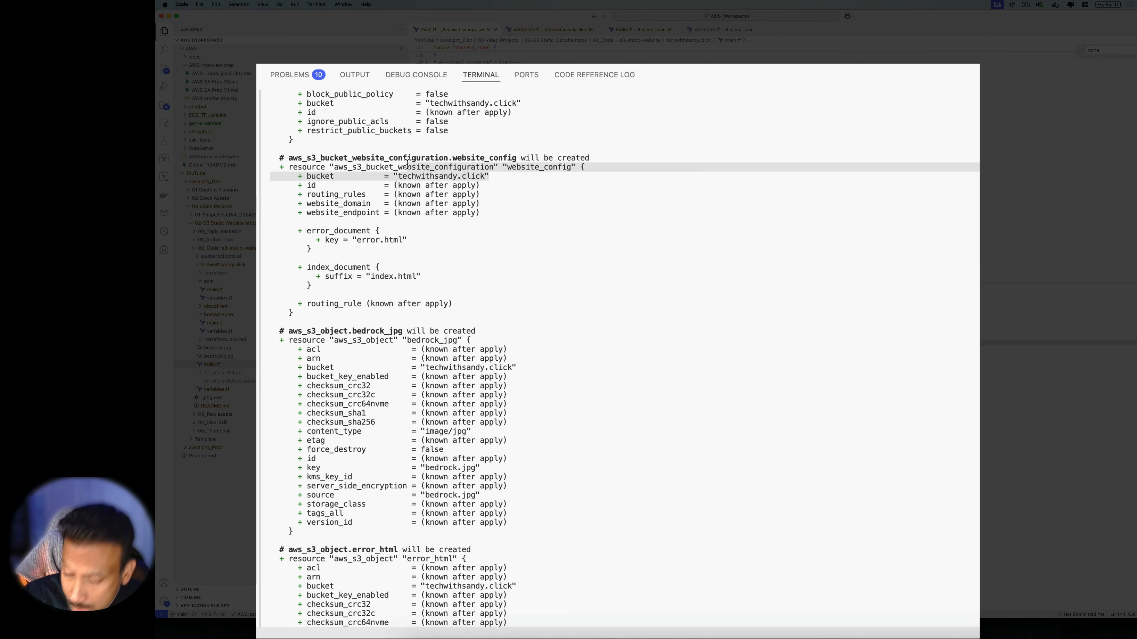
click(407, 167)
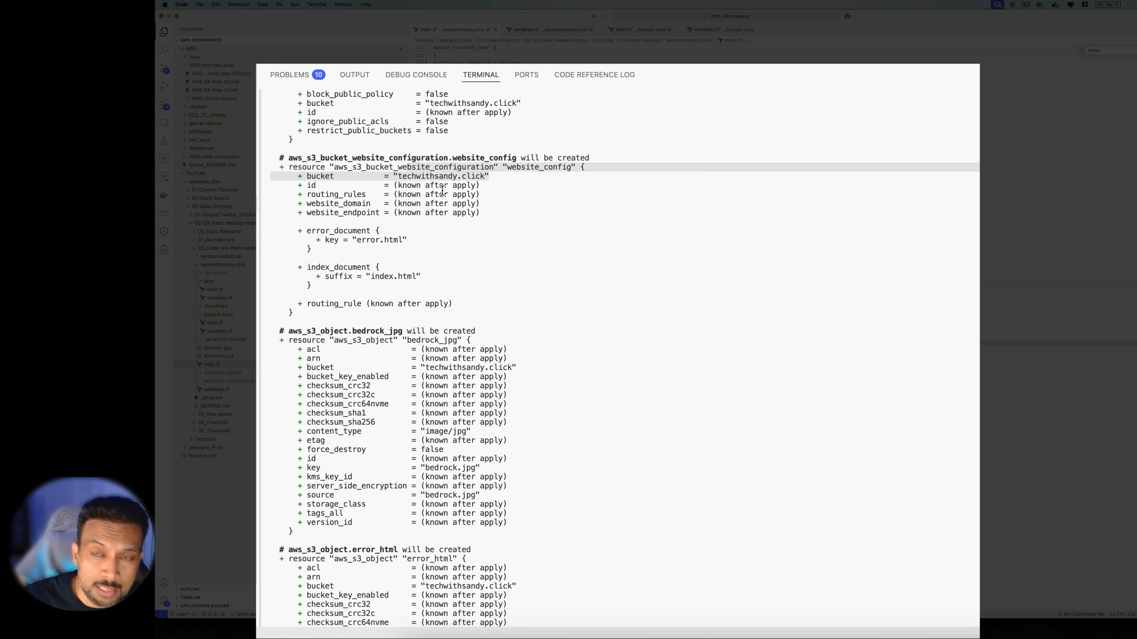
click(589, 228)
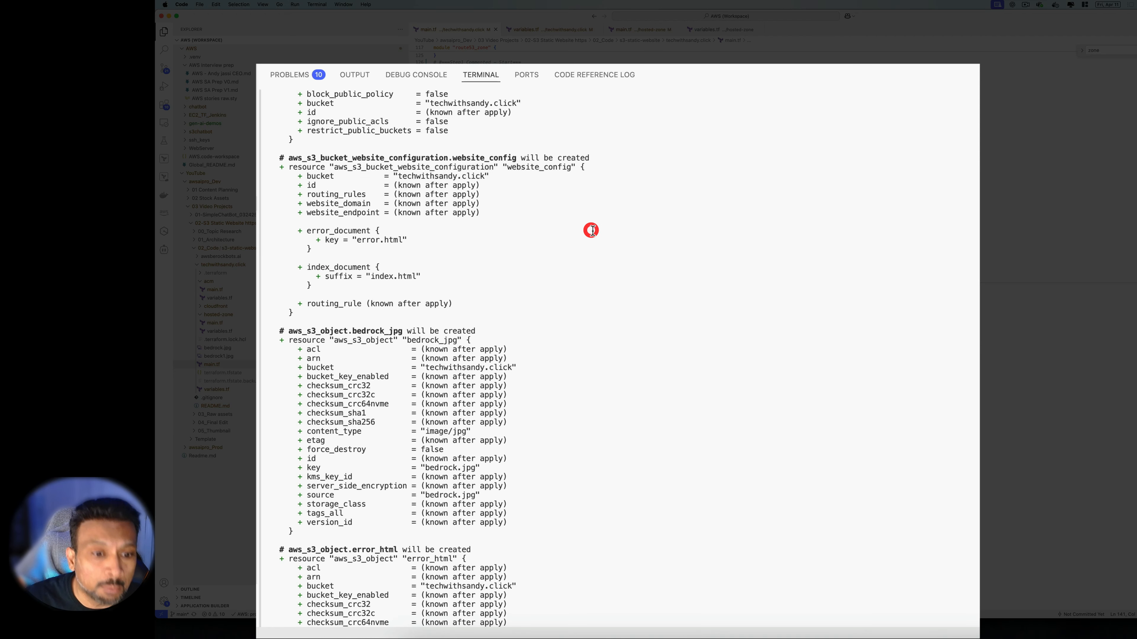
scroll(590, 230, down, 5)
scroll(595, 239, down, 1)
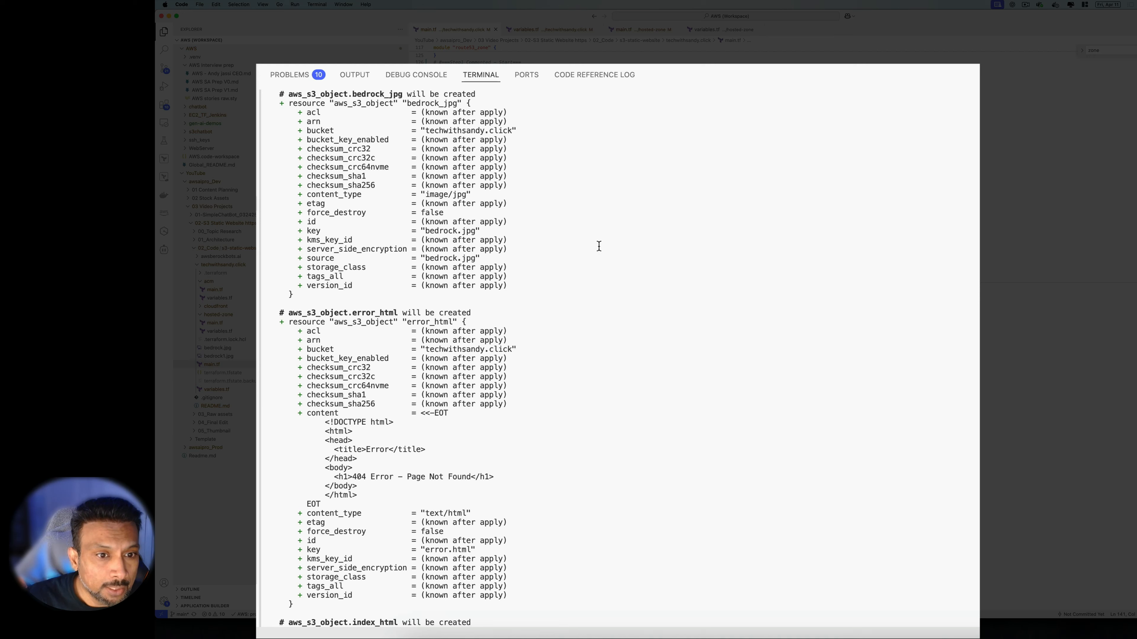
Review the bedrock_jpg object and Route 53 hosted zone down to 'Plan: 7 to add, 0 to change, 0 to destroy'
double_click(375, 95)
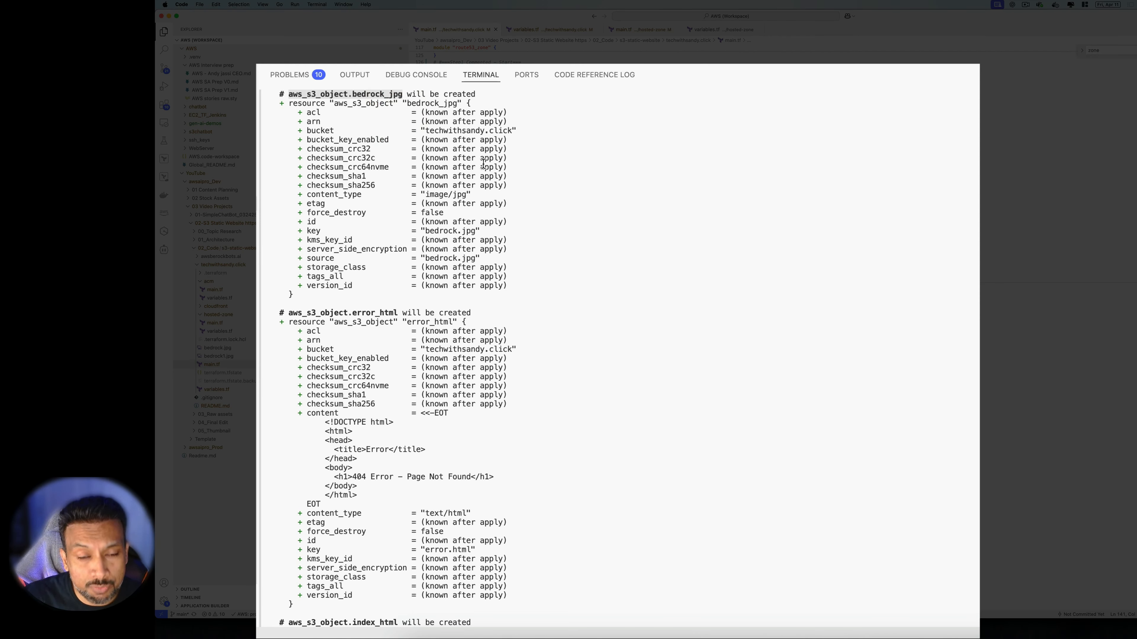
scroll(515, 188, down, 2)
click(345, 232)
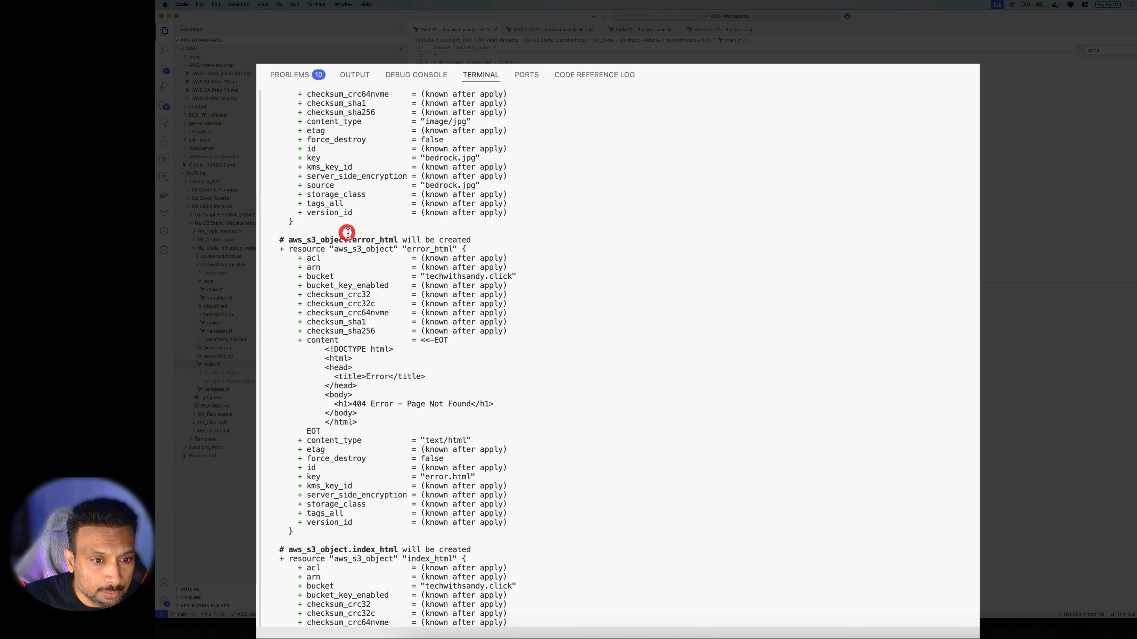
scroll(347, 233, down, 1)
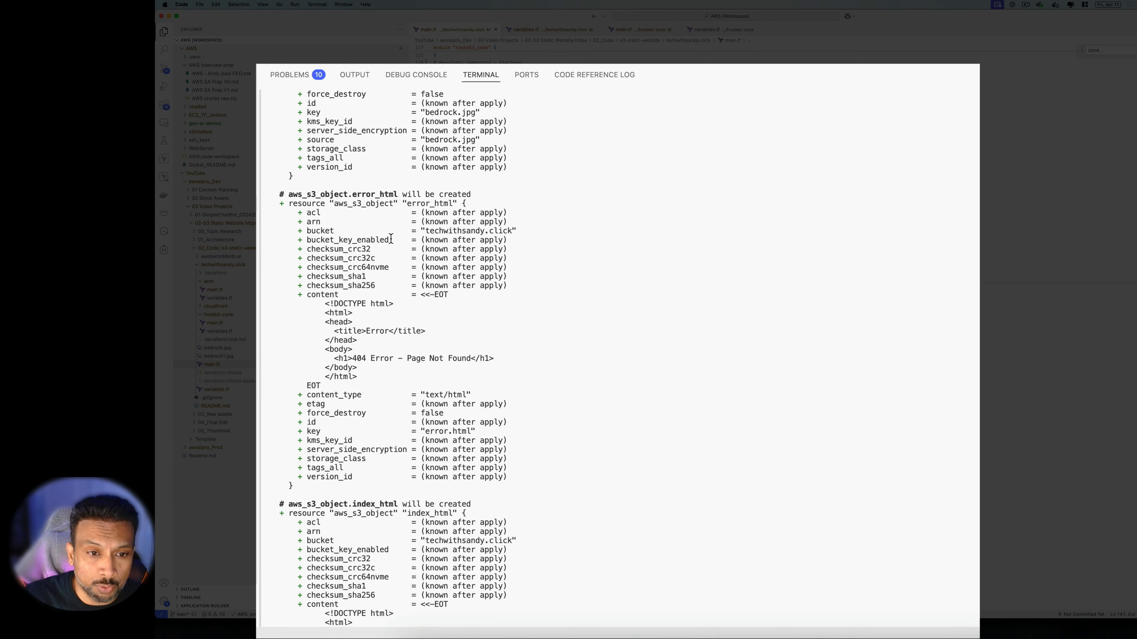
scroll(500, 265, down, 5)
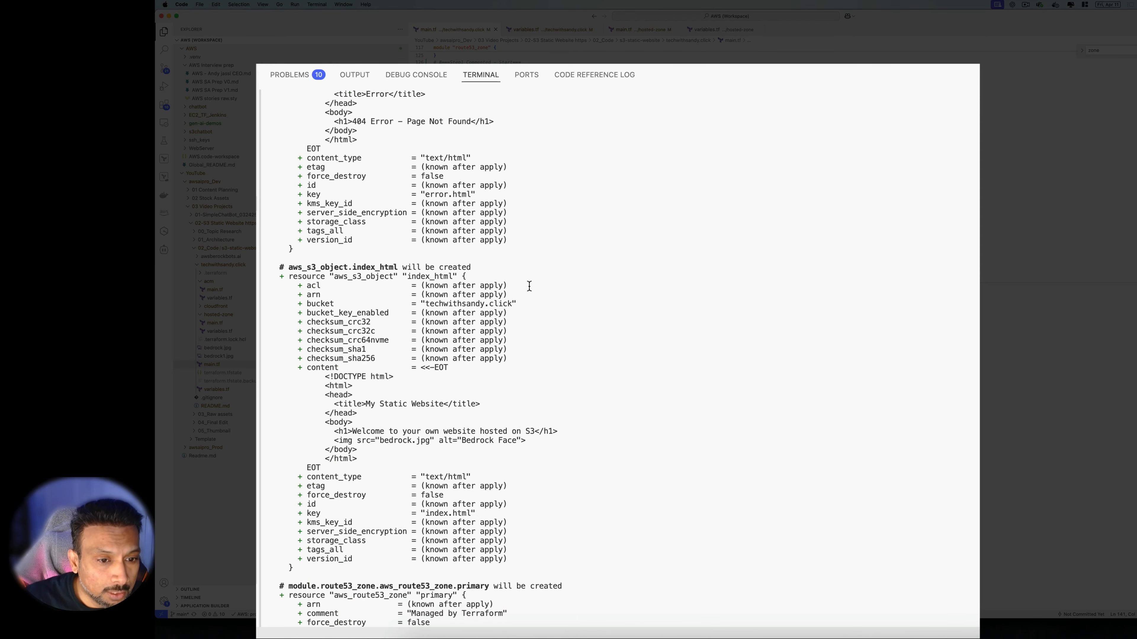
click(495, 270)
scroll(495, 271, down, 4)
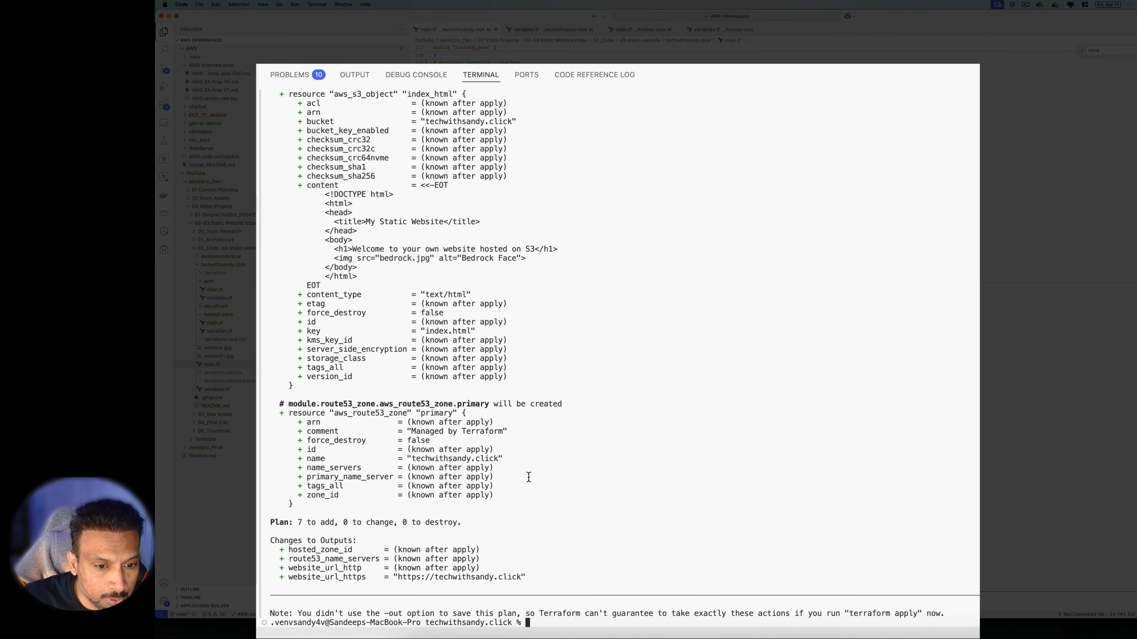
click(523, 440)
drag(488, 520, 286, 416)
click(666, 438)
click(666, 438)
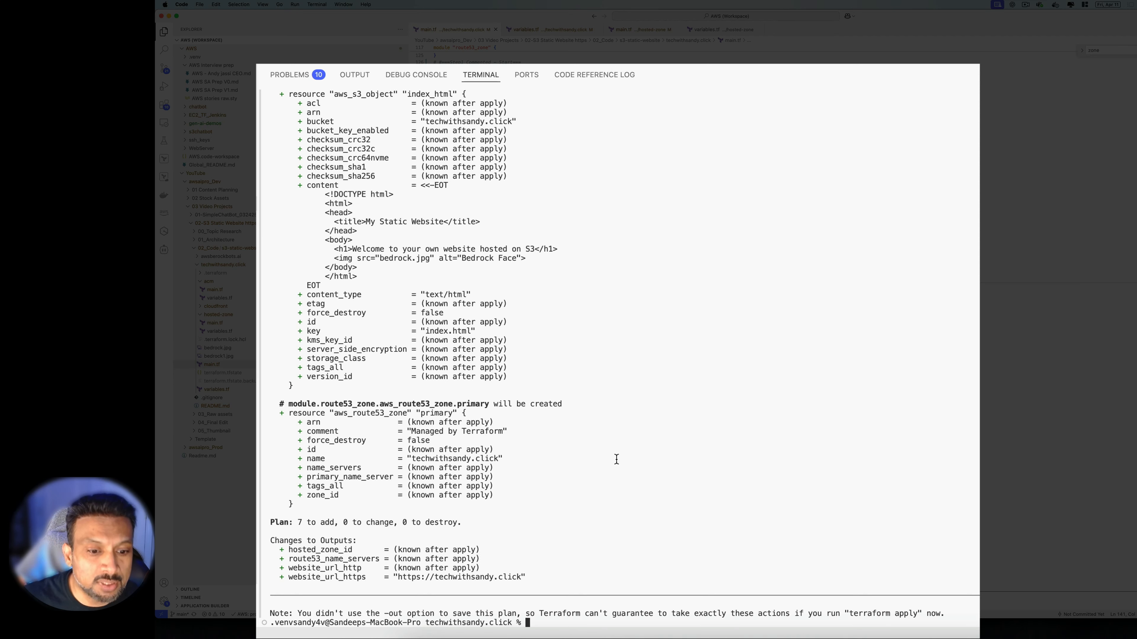
Run 'terraform apply -auto-approve' and watch the S3 objects, bucket policy and Route 53 zone being created
click(600, 477)
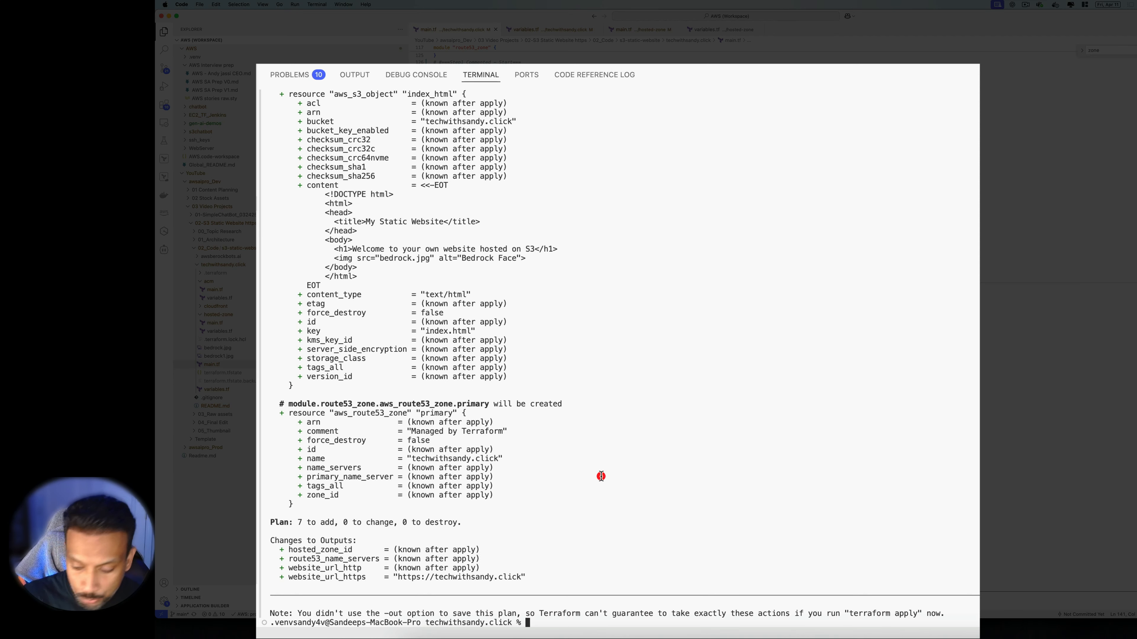
text(e)
key(BackSpace)
text(terraform apply )
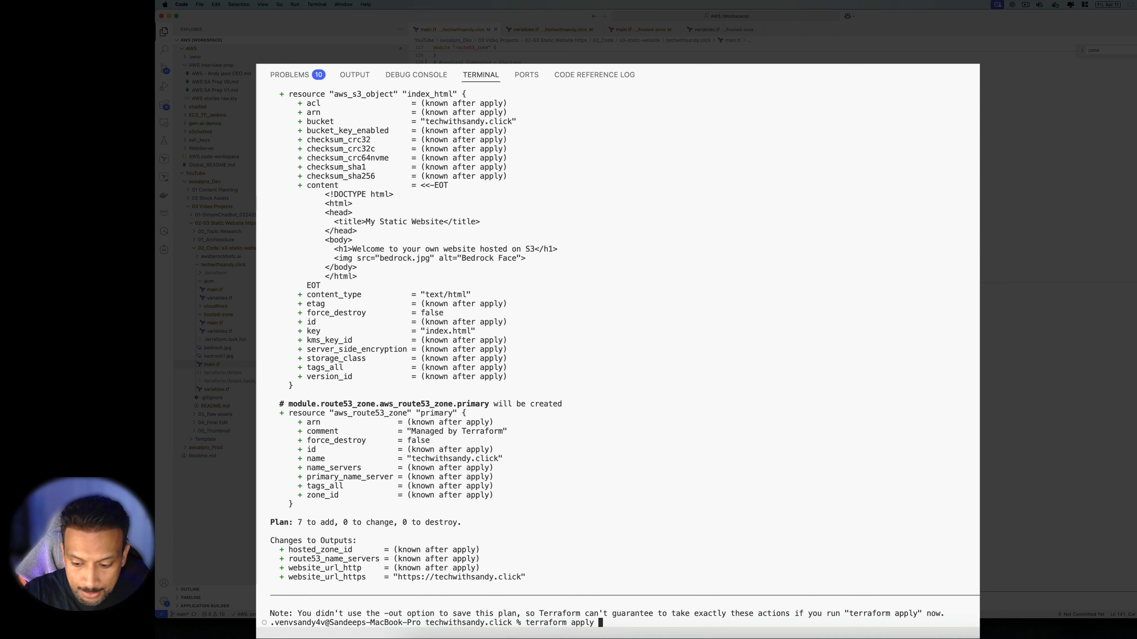
text(-auto-approve)
key(Return)
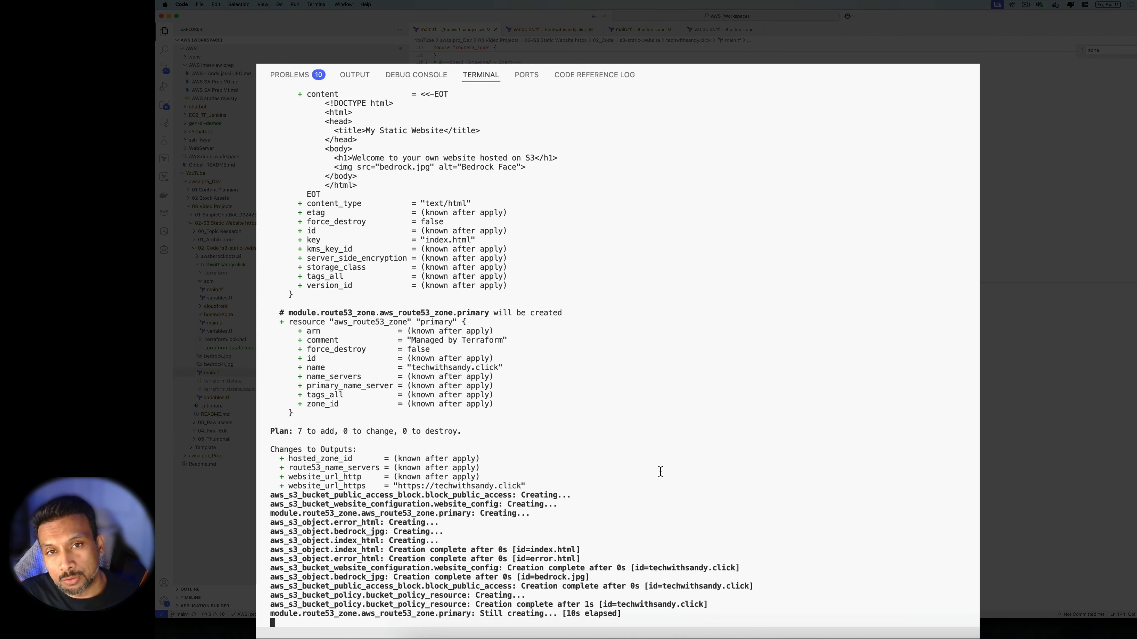
key(super+Tab)
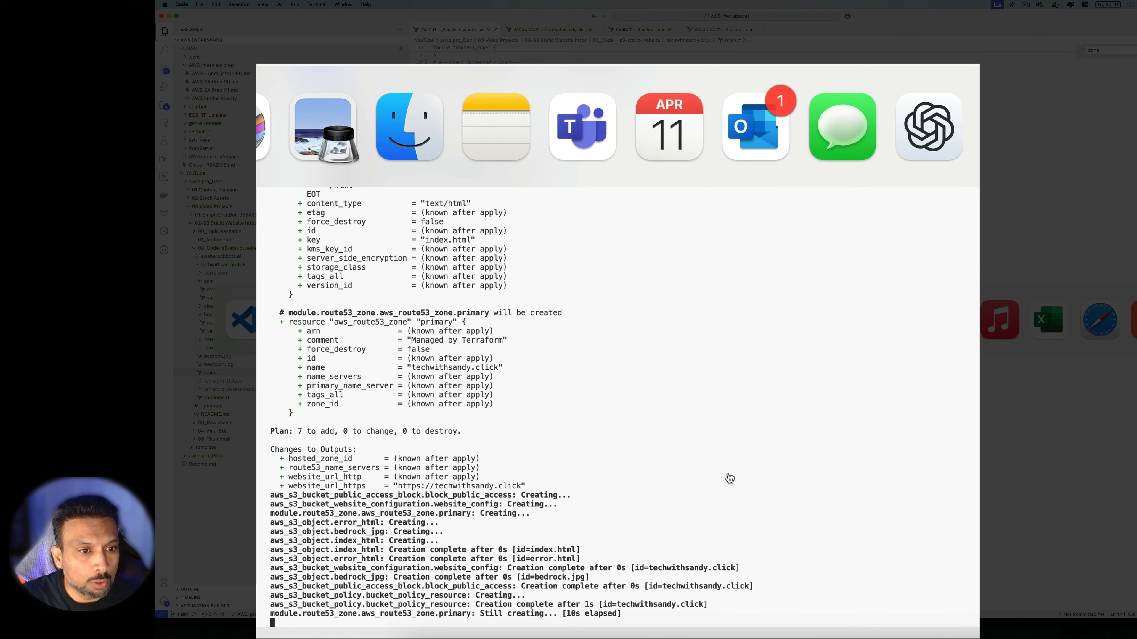
Refresh the bucket's objects to list bedrock.jpg, error.html and index.html, then view its Properties
click(298, 316)
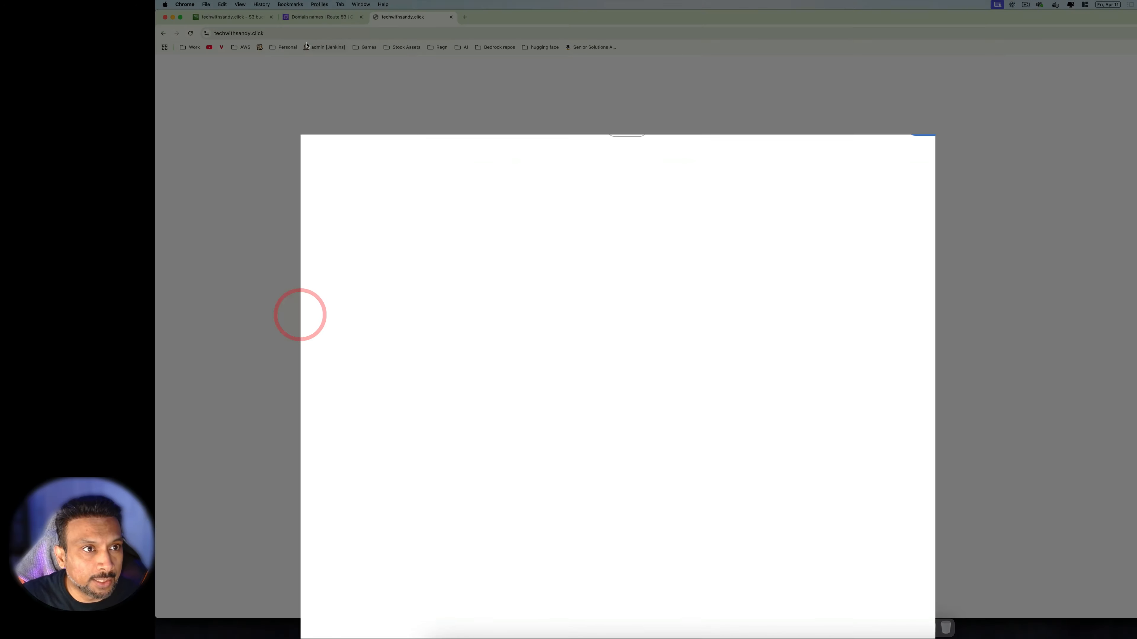
click(231, 17)
click(714, 295)
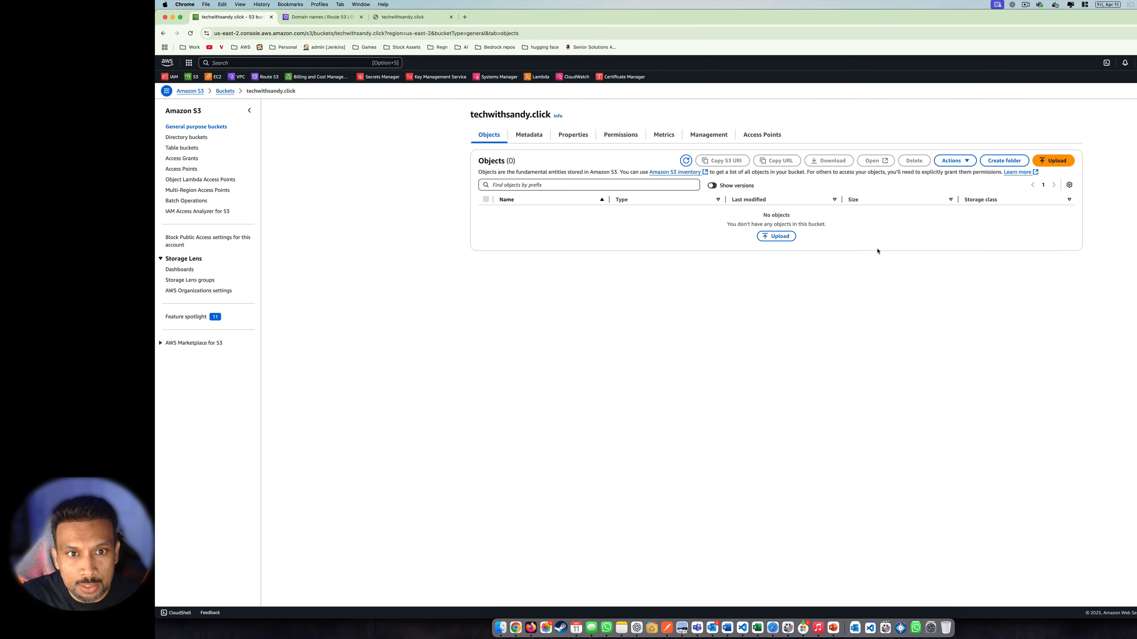
key(super+Tab)
key(super+Tab)
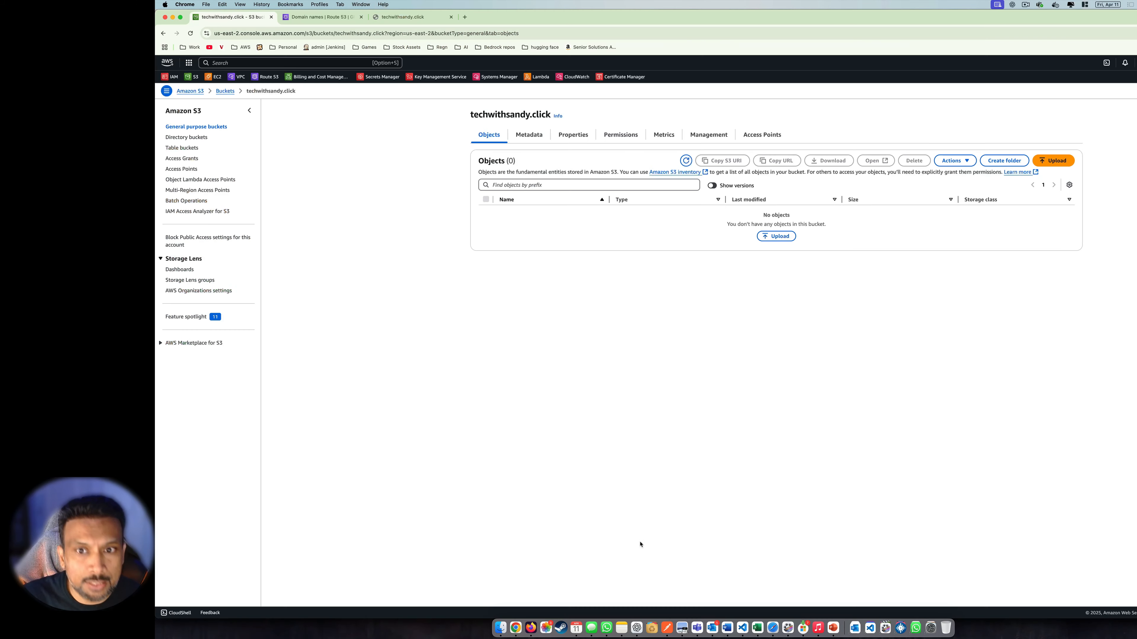
click(789, 338)
click(686, 160)
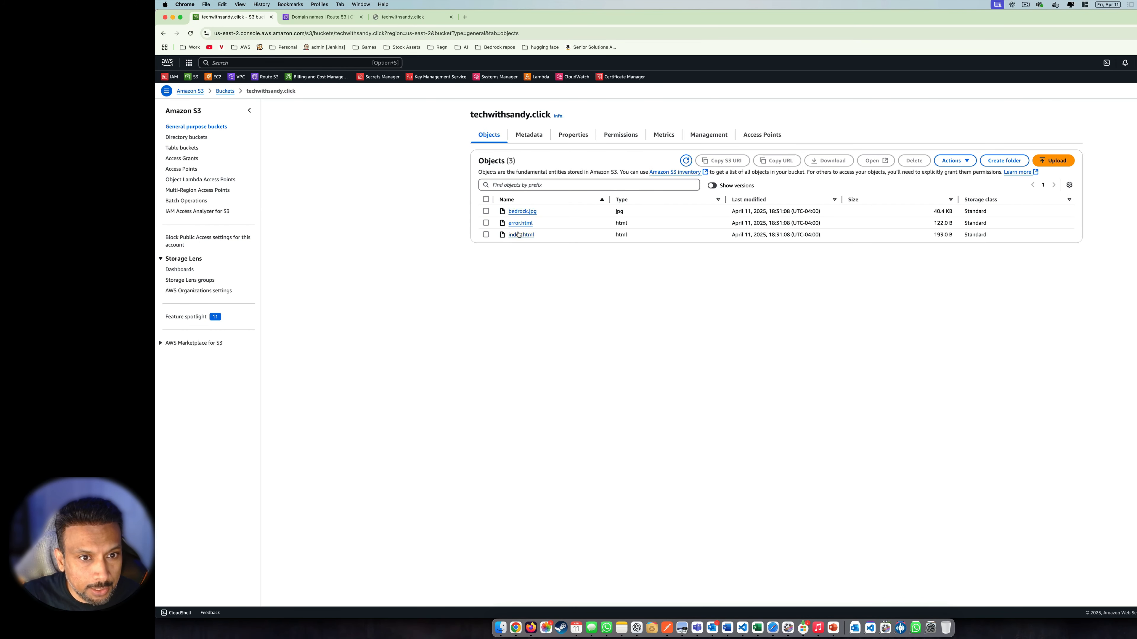
click(583, 281)
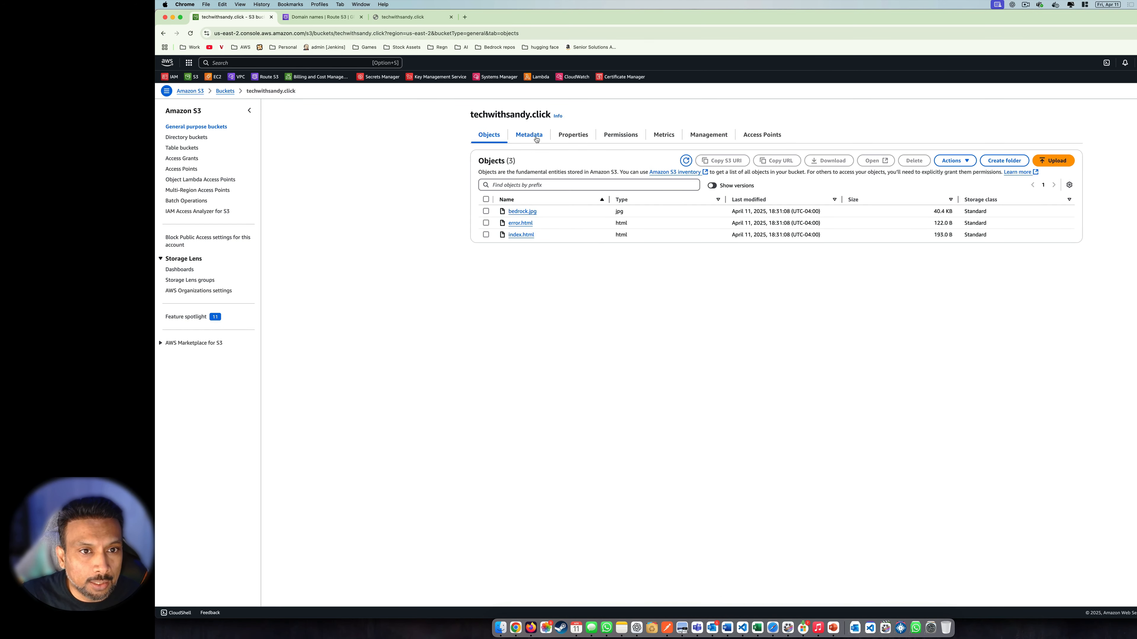
click(577, 136)
Check the bucket Properties: region us-east-2 and static website hosting enabled
scroll(667, 247, down, 1)
scroll(653, 247, up, 1)
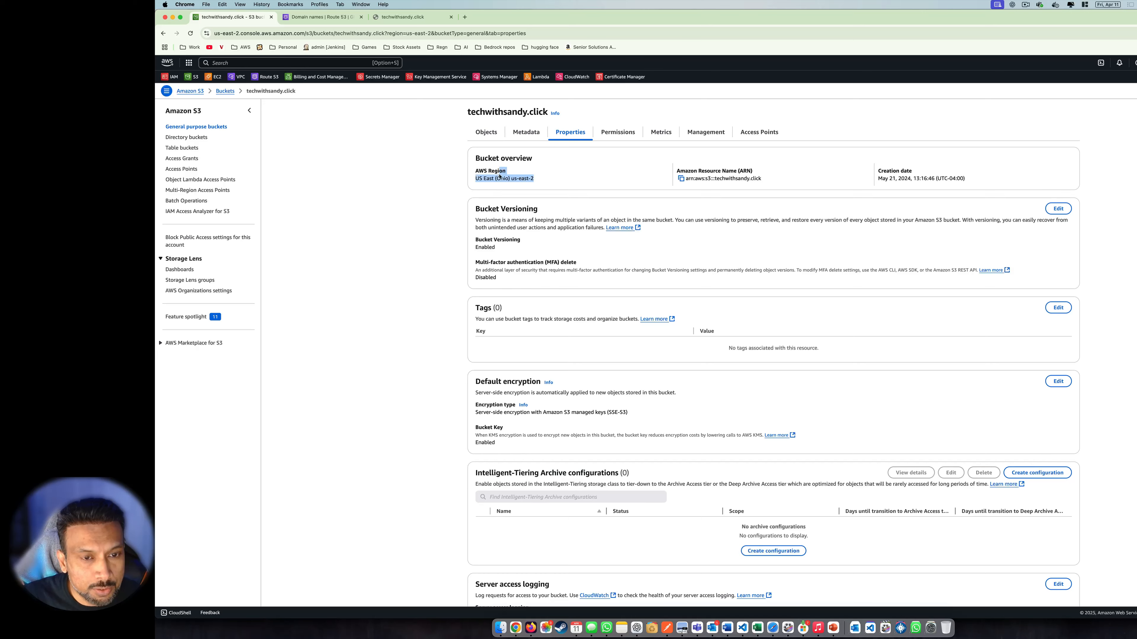
click(514, 181)
scroll(738, 329, down, 3)
scroll(739, 330, down, 7)
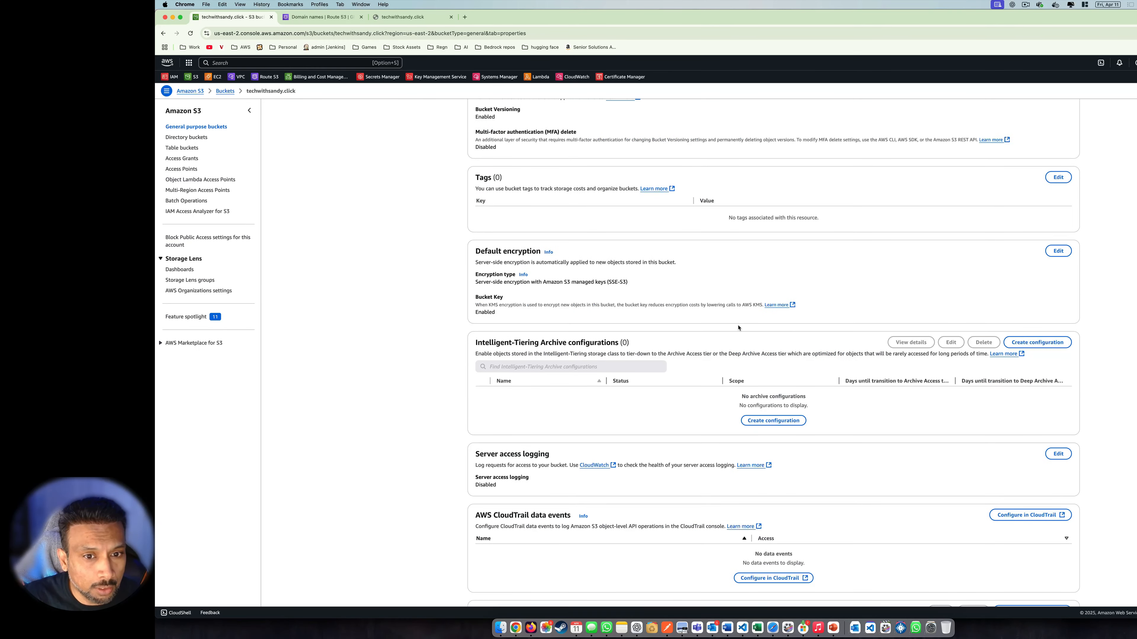
scroll(738, 328, up, 5)
scroll(738, 328, down, 9)
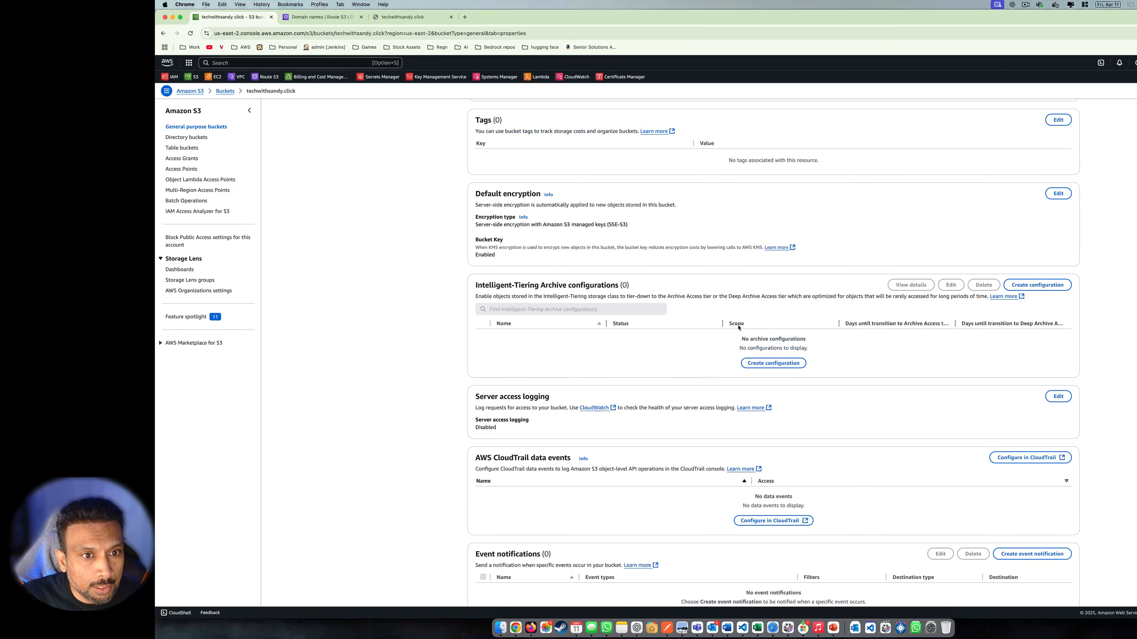
scroll(738, 327, down, 5)
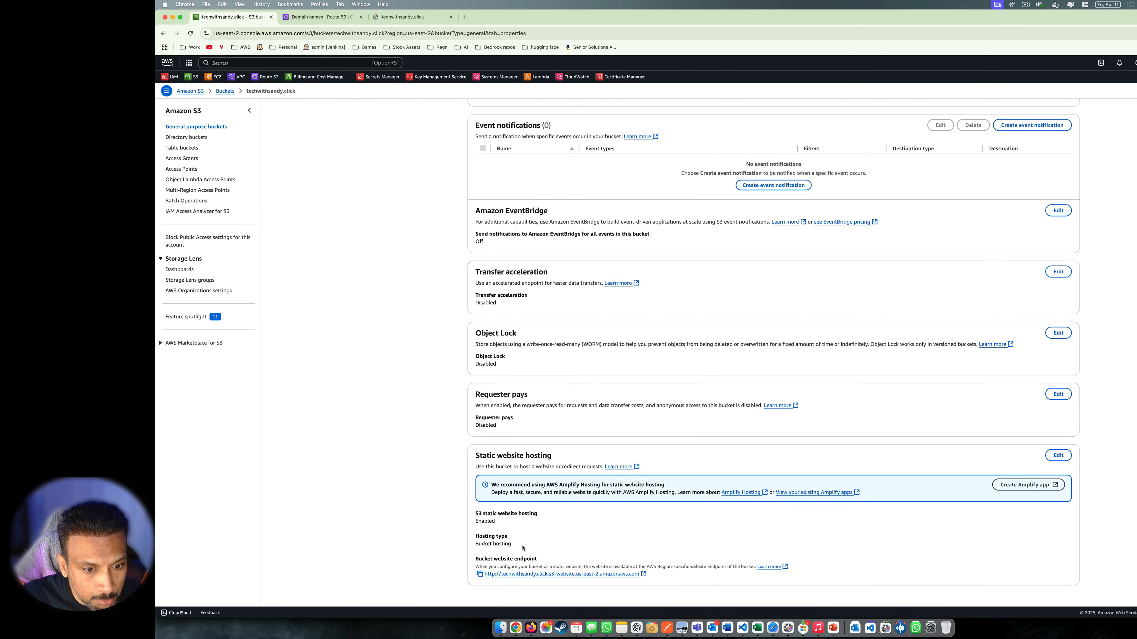
Check Permissions: public access blocking Off and the PublicReadGetObject bucket policy JSON
scroll(462, 525, up, 15)
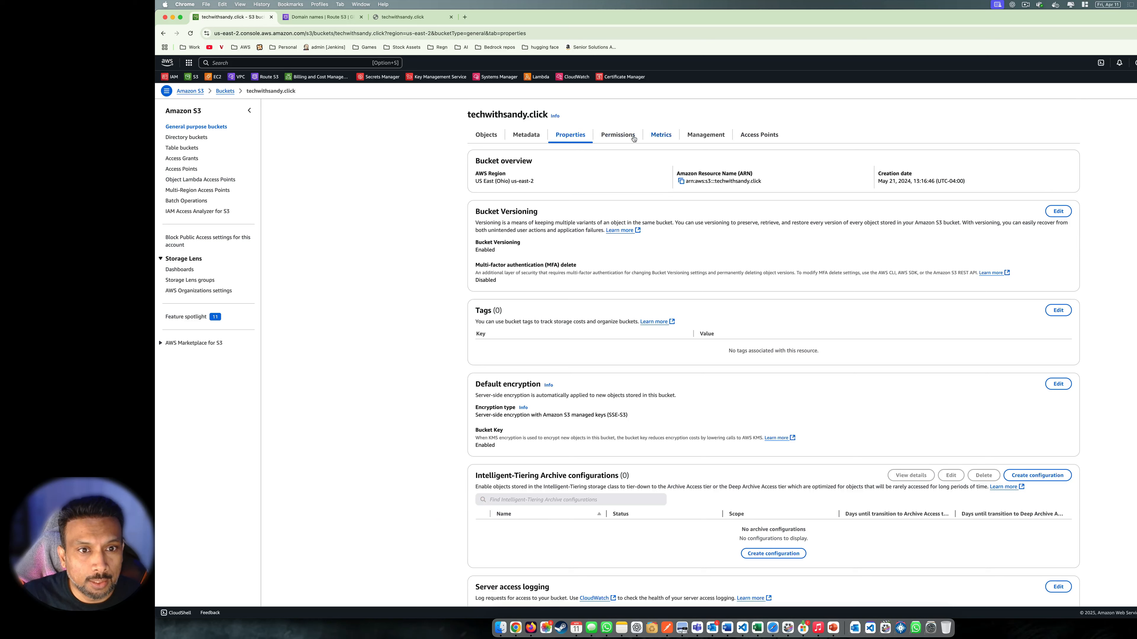
click(622, 137)
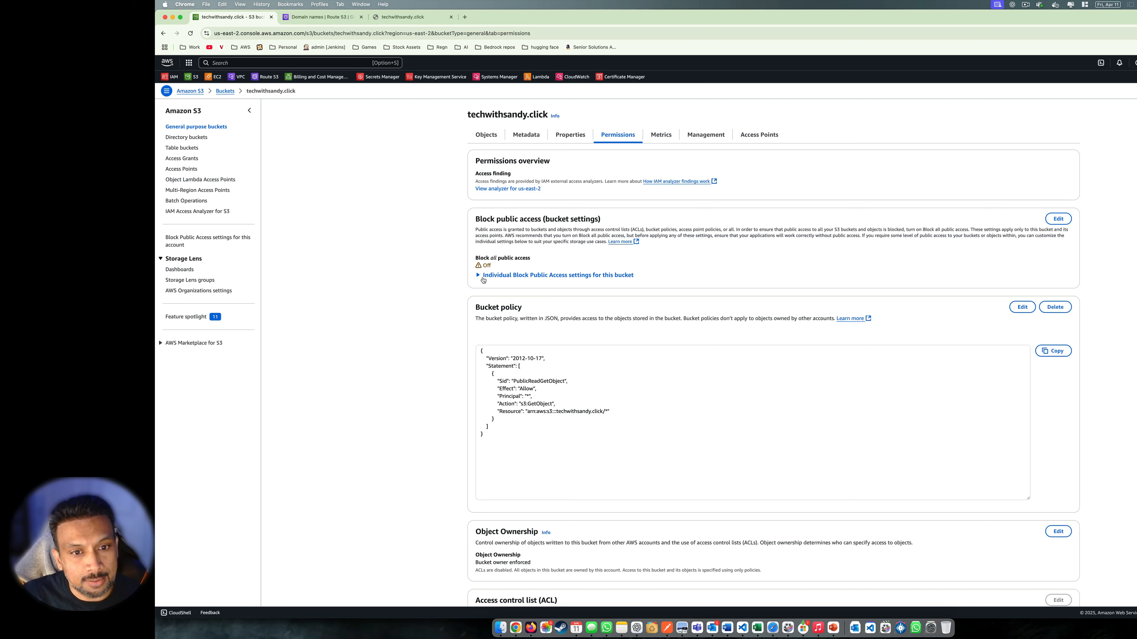
drag(484, 435, 474, 354)
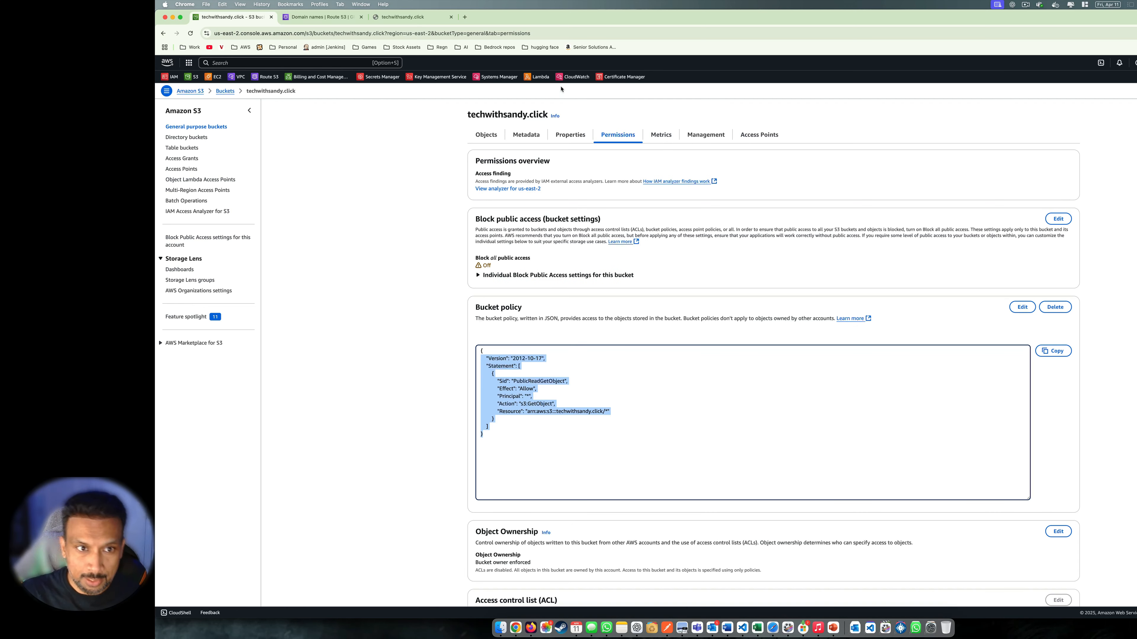
Open the bucket website endpoint link from Static website hosting in a new tab
click(491, 138)
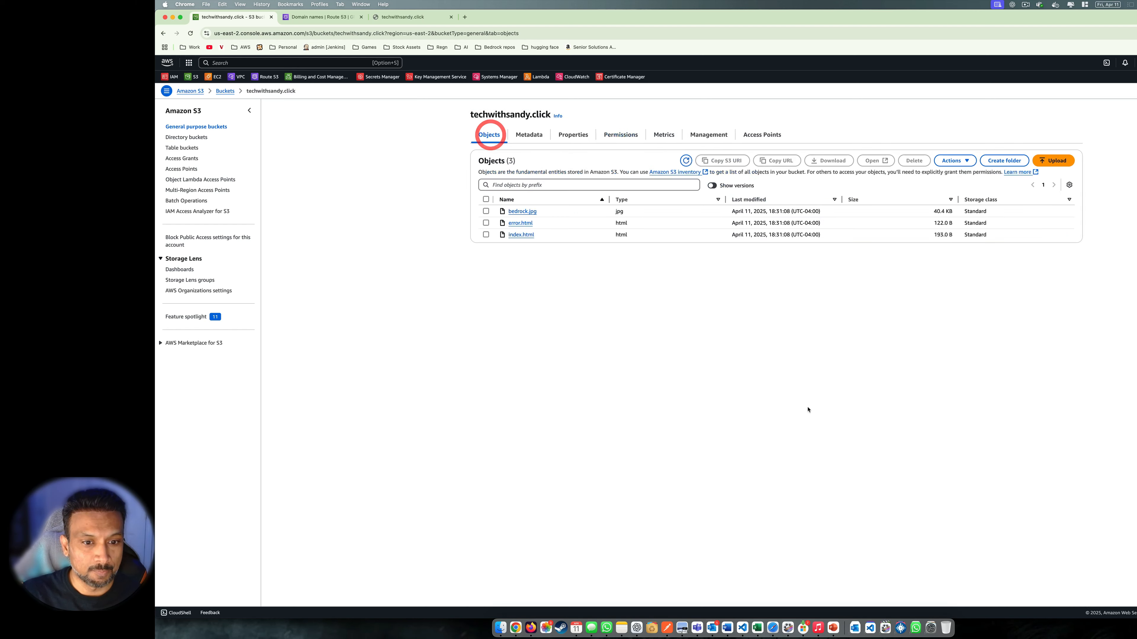
click(514, 134)
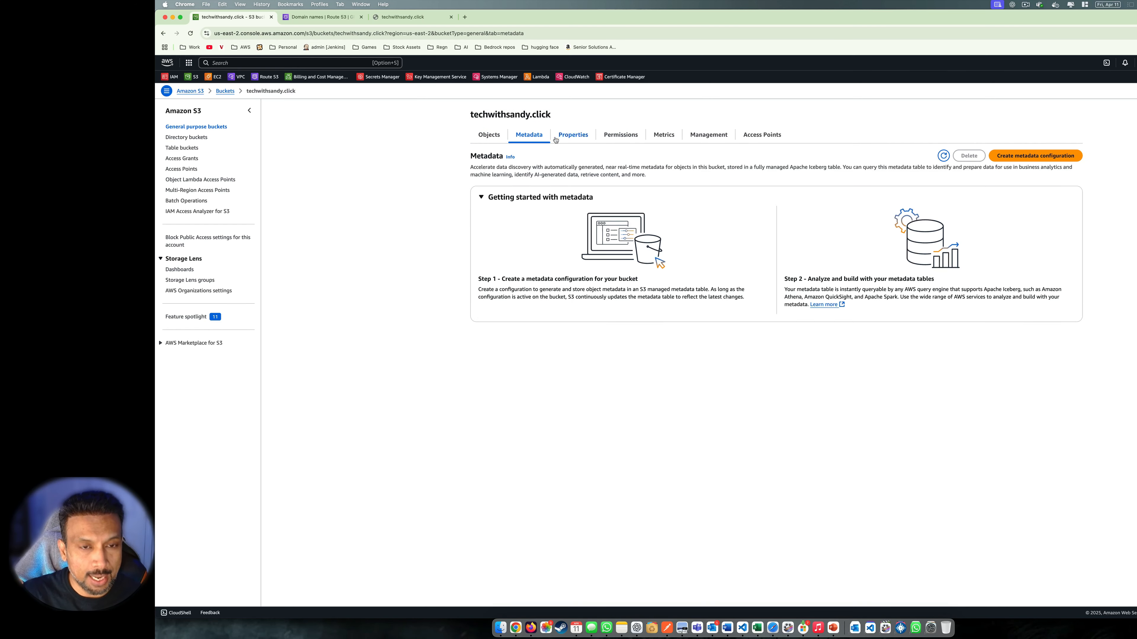
click(573, 134)
scroll(648, 501, down, 10)
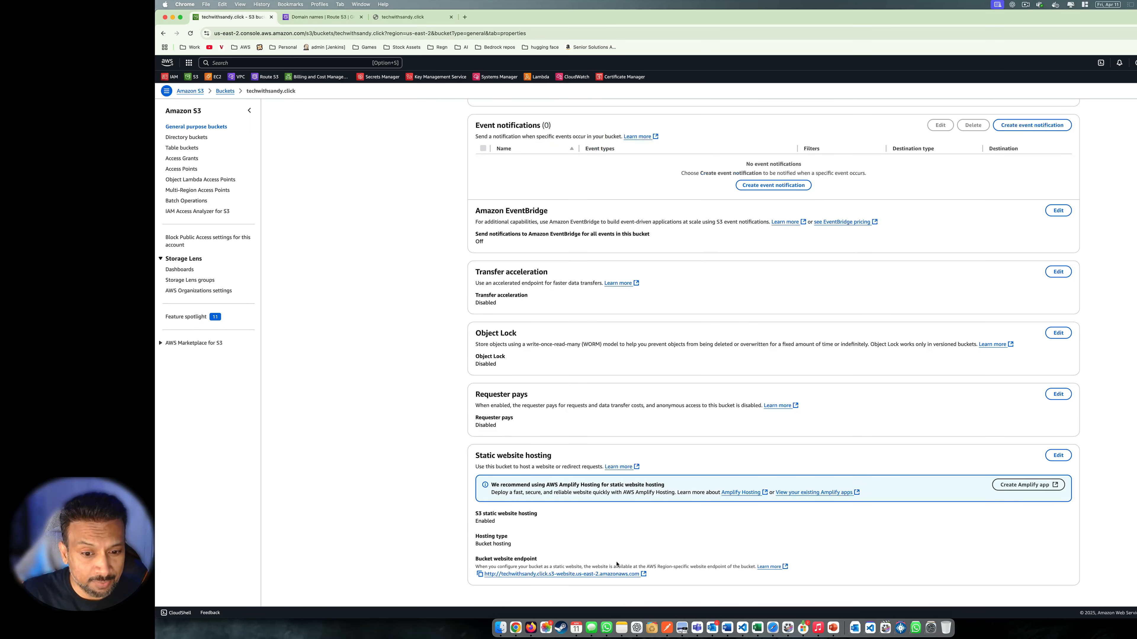
click(612, 574)
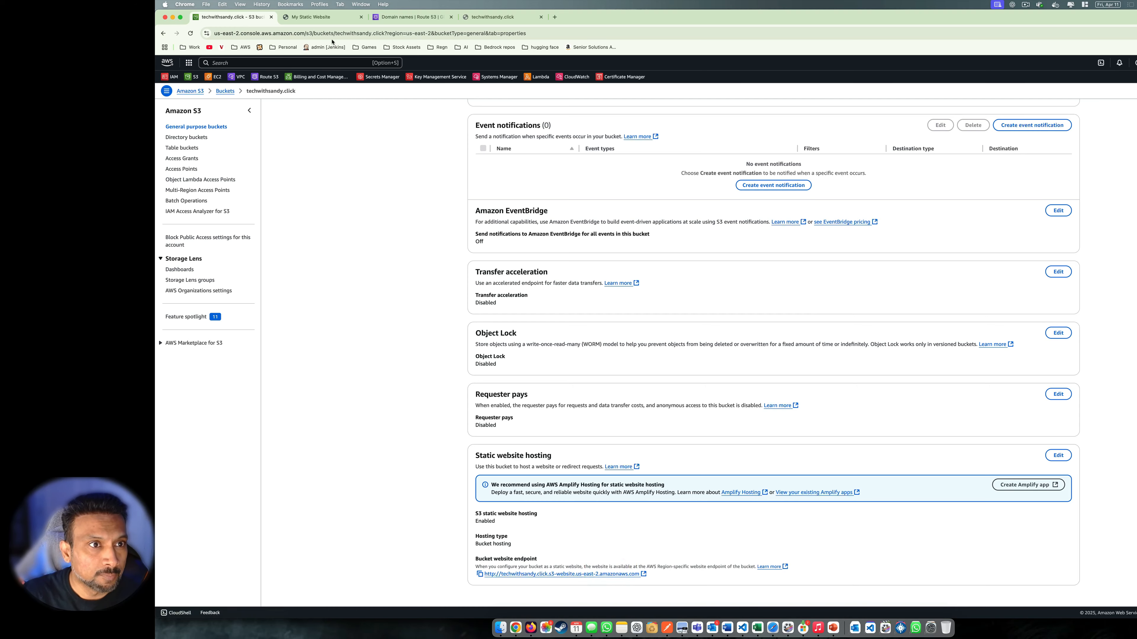
View the 'Welcome to your own website hosted on S3' page and its endpoint address
click(321, 19)
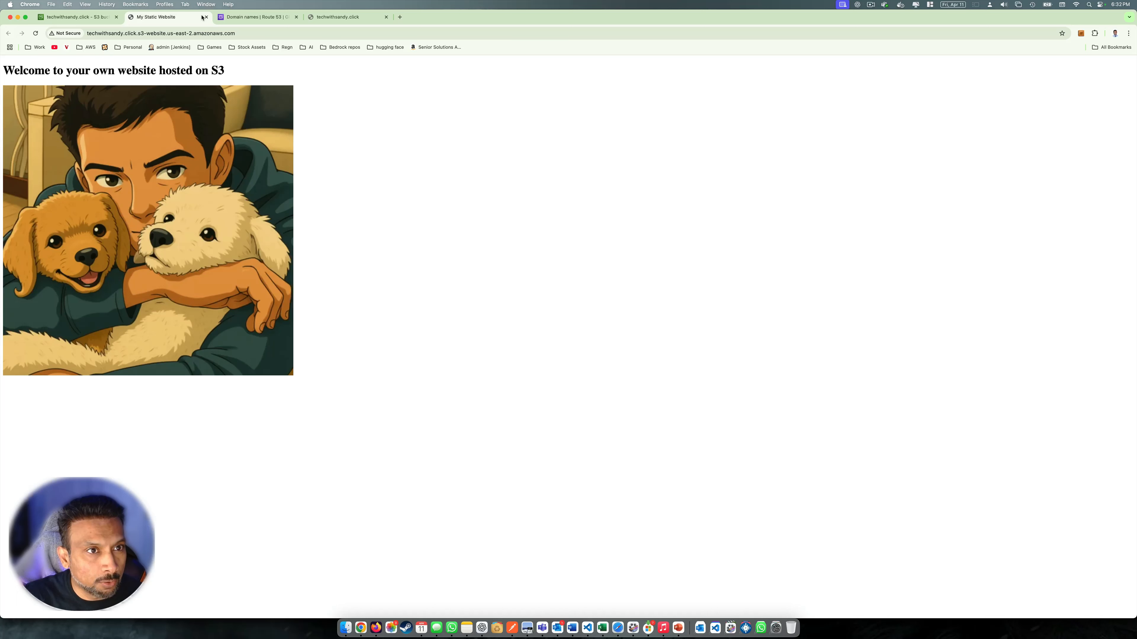
click(98, 33)
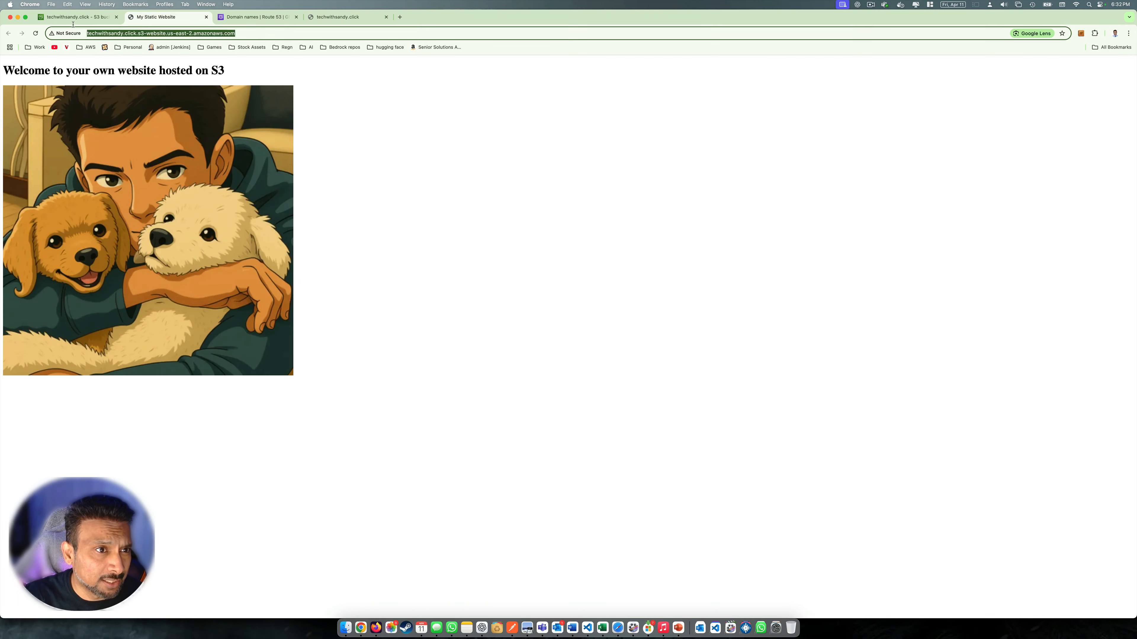
drag(263, 34, 41, 29)
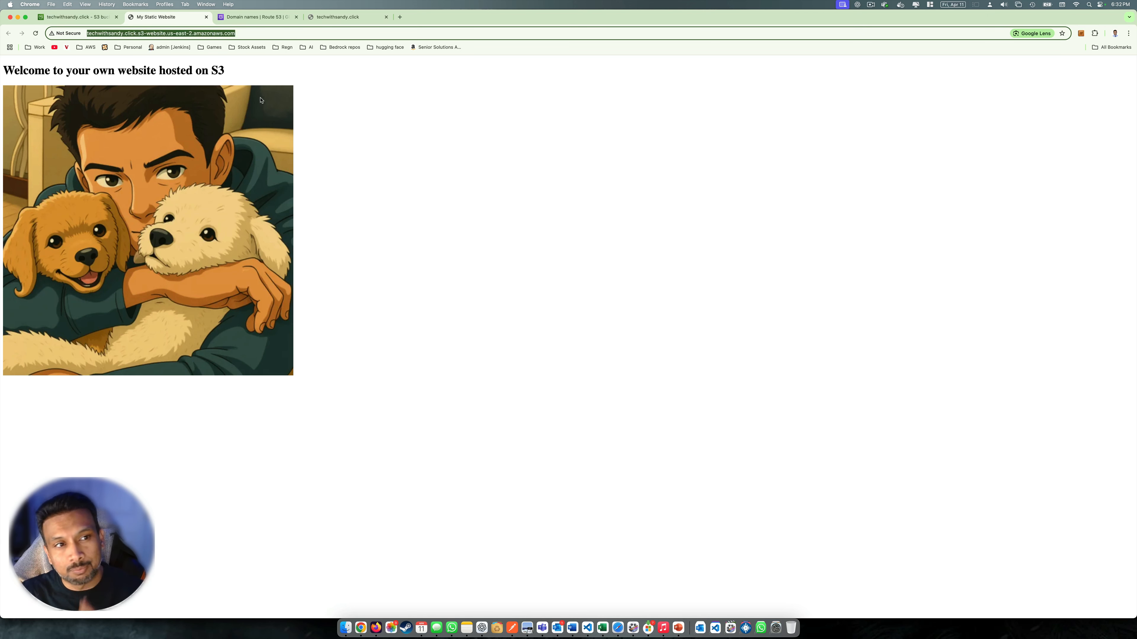
click(377, 143)
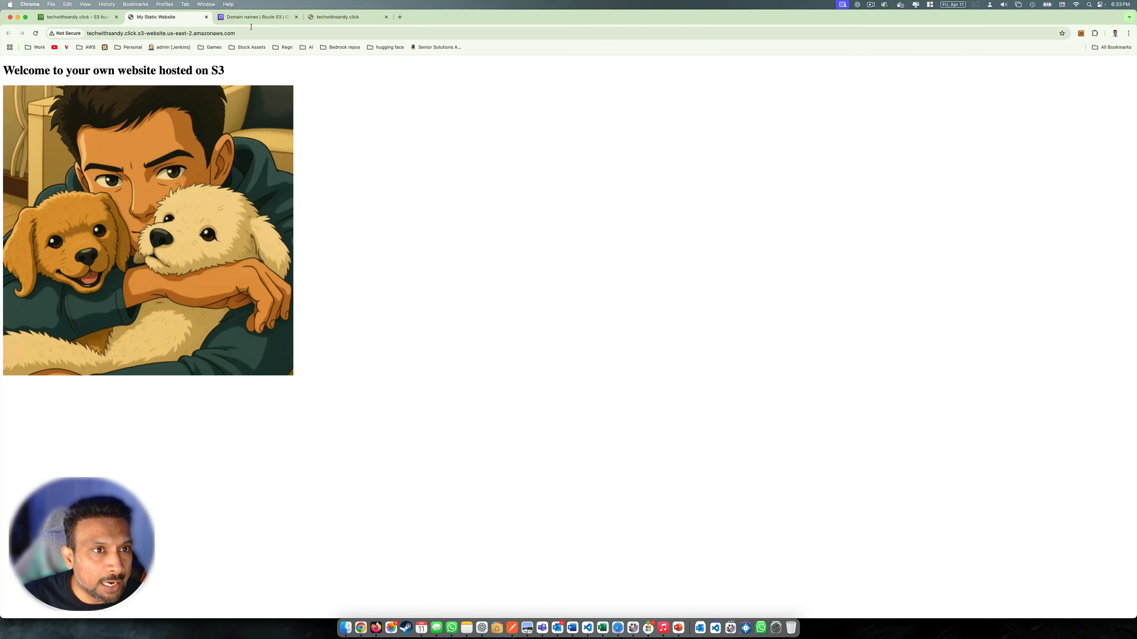
click(257, 17)
Open the techwithsandy.click registered domain's details showing its current name servers
drag(116, 110, 149, 111)
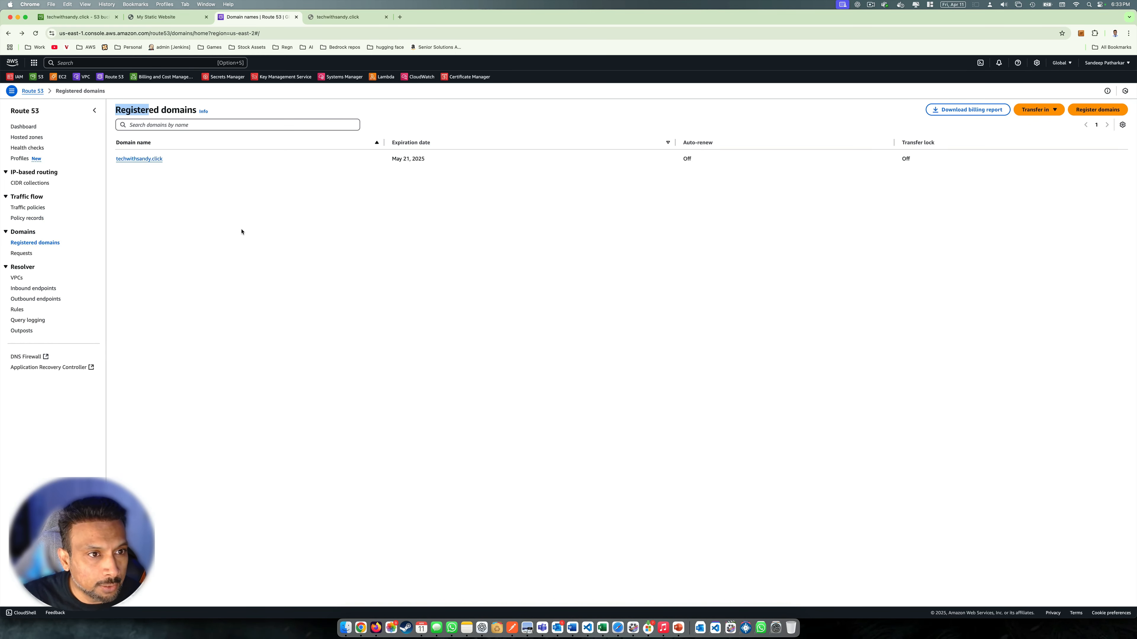
drag(168, 160, 115, 161)
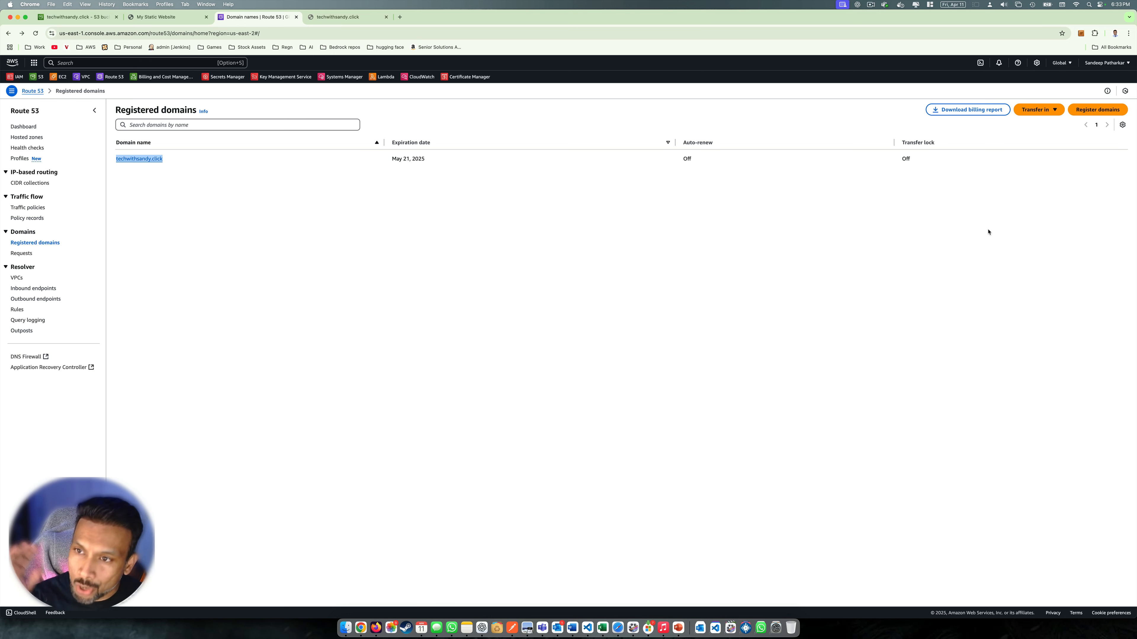
click(947, 176)
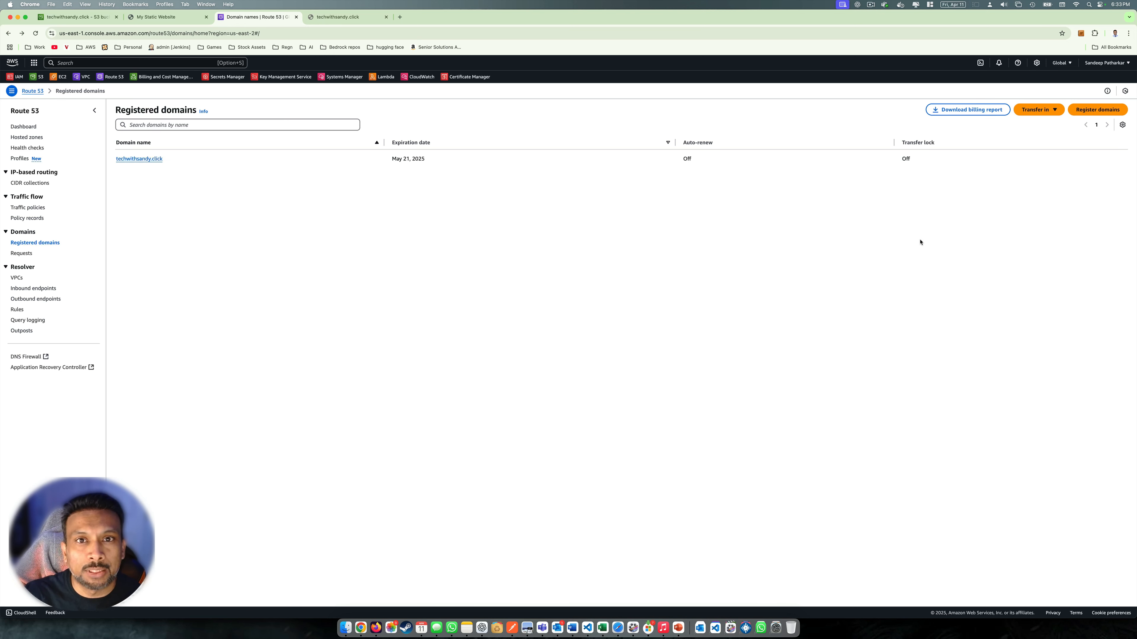
click(152, 160)
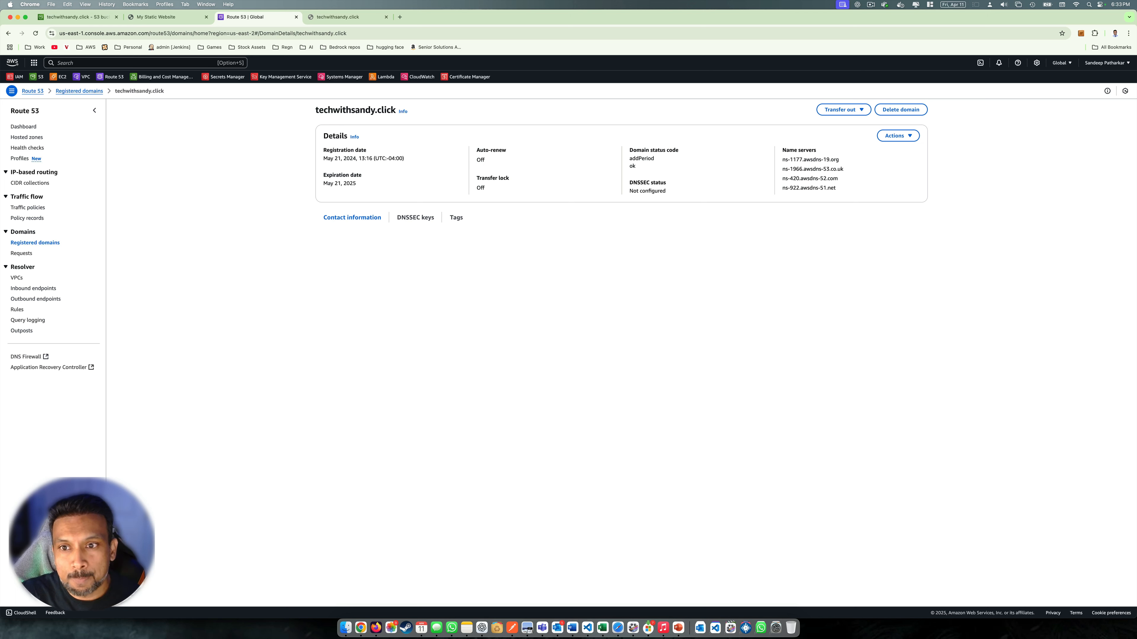
drag(823, 147, 886, 192)
click(1053, 242)
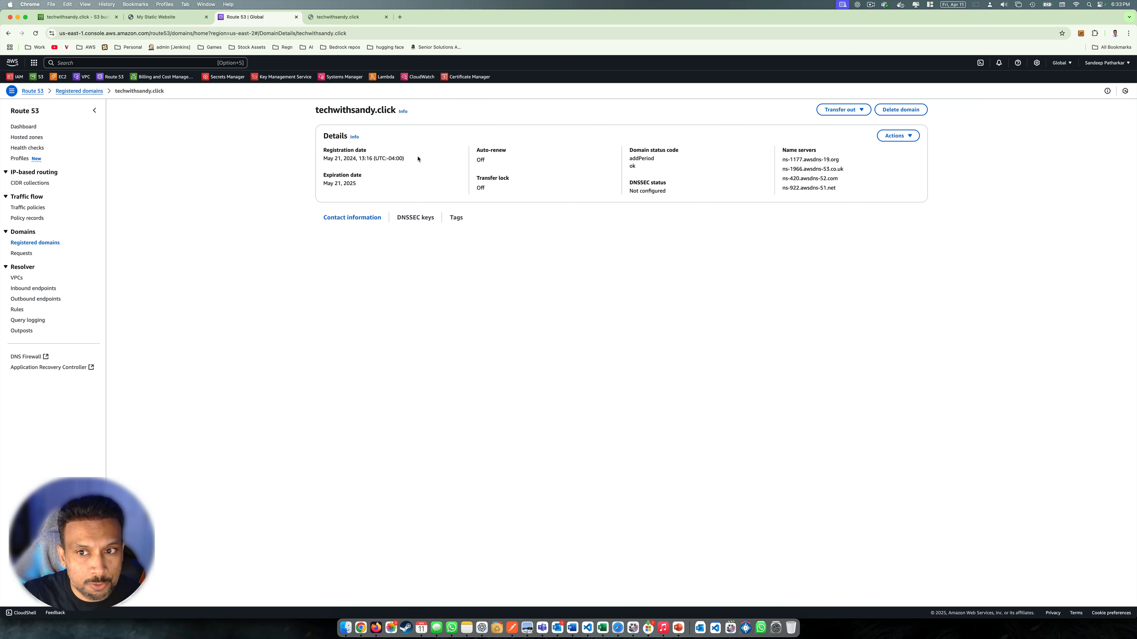
Select the first current name server ns-1177.awsdns-19, then switch to Visual Studio Code
key(super+Tab)
key(Tab)
key(Tab)
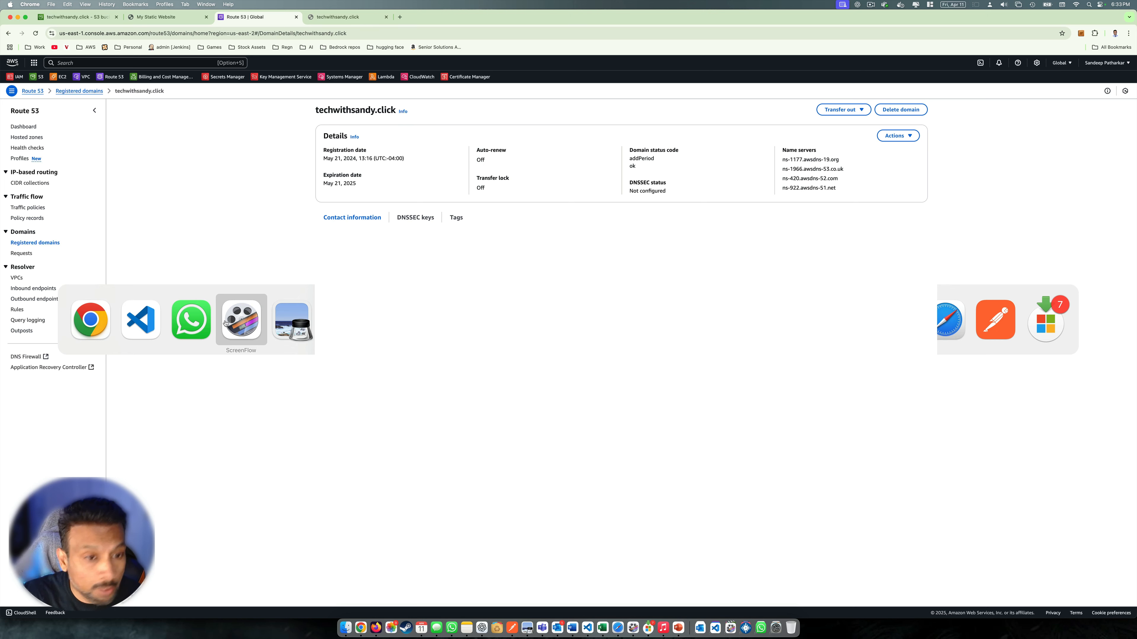
key(Tab)
click(231, 329)
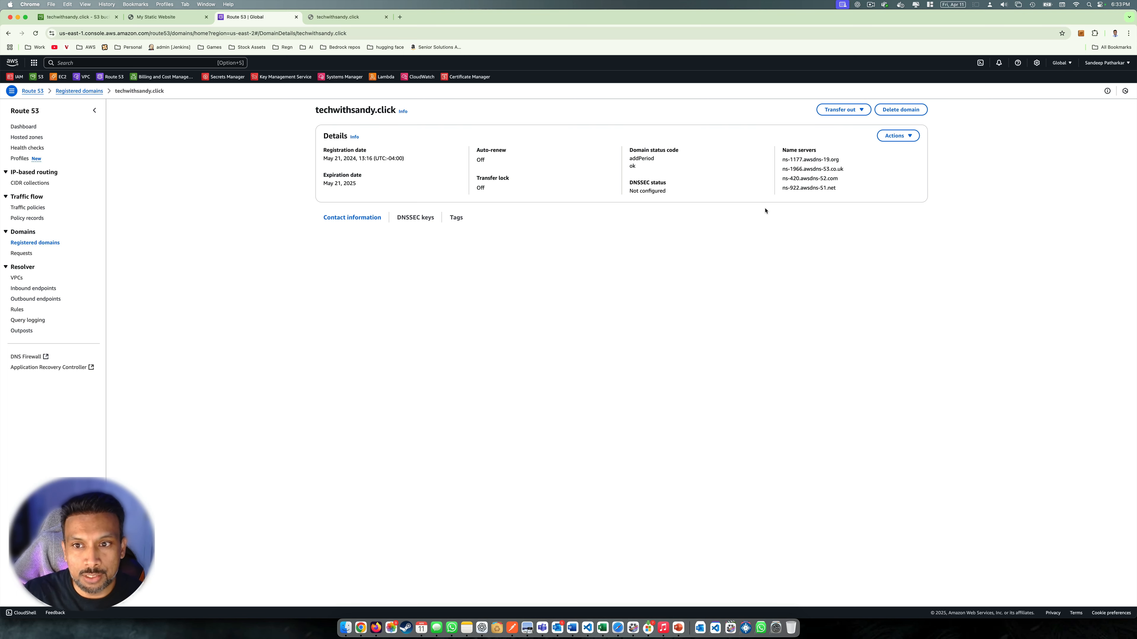
drag(782, 159, 830, 159)
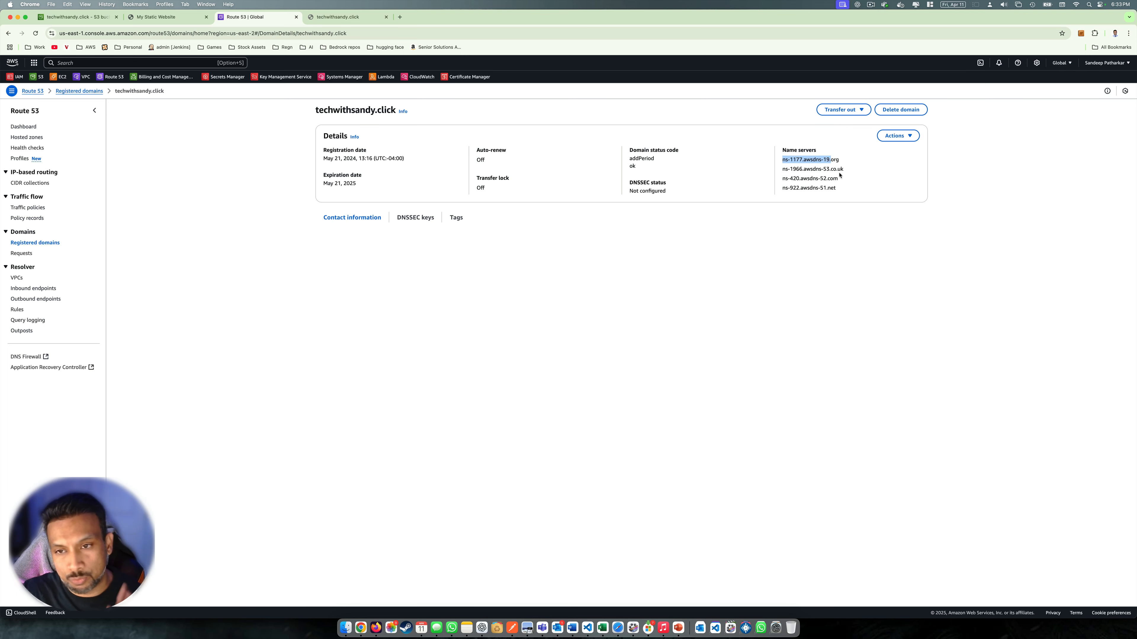
key(super+Tab)
key(super+Tab)
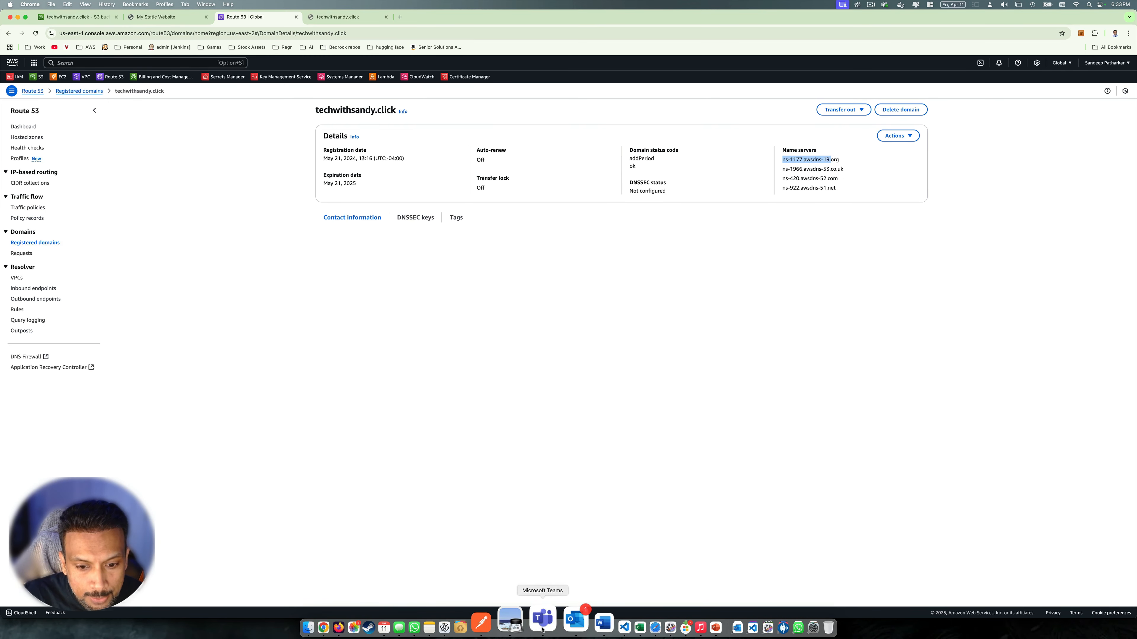
click(590, 628)
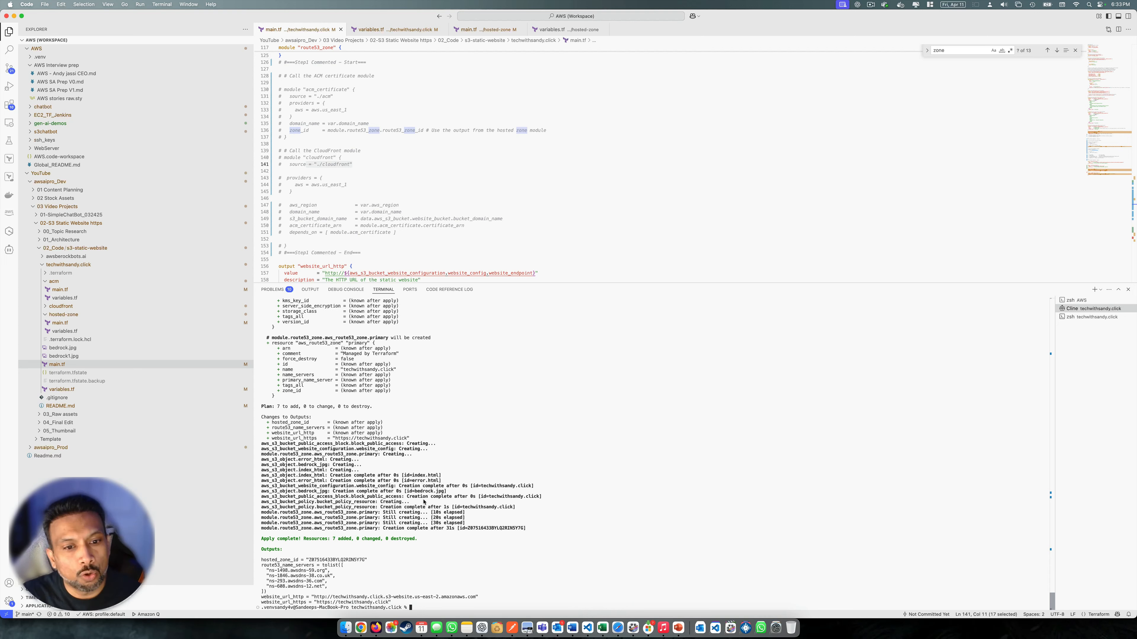
Copy the first name server ns-1498.awsdns-59.org from the Terraform outputs
double_click(337, 561)
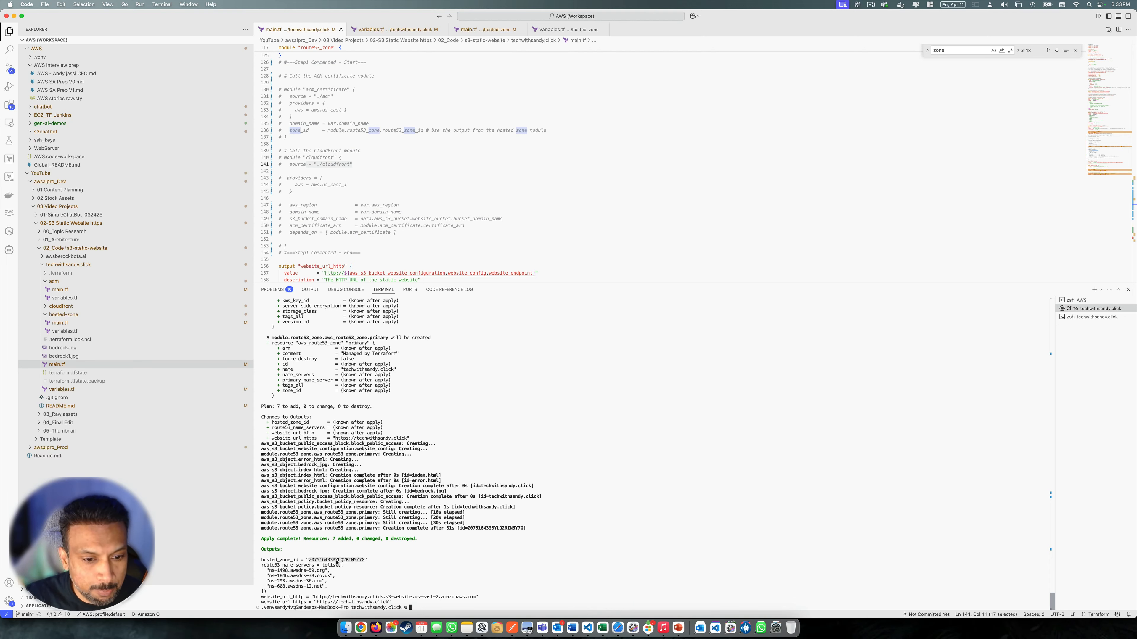
double_click(295, 572)
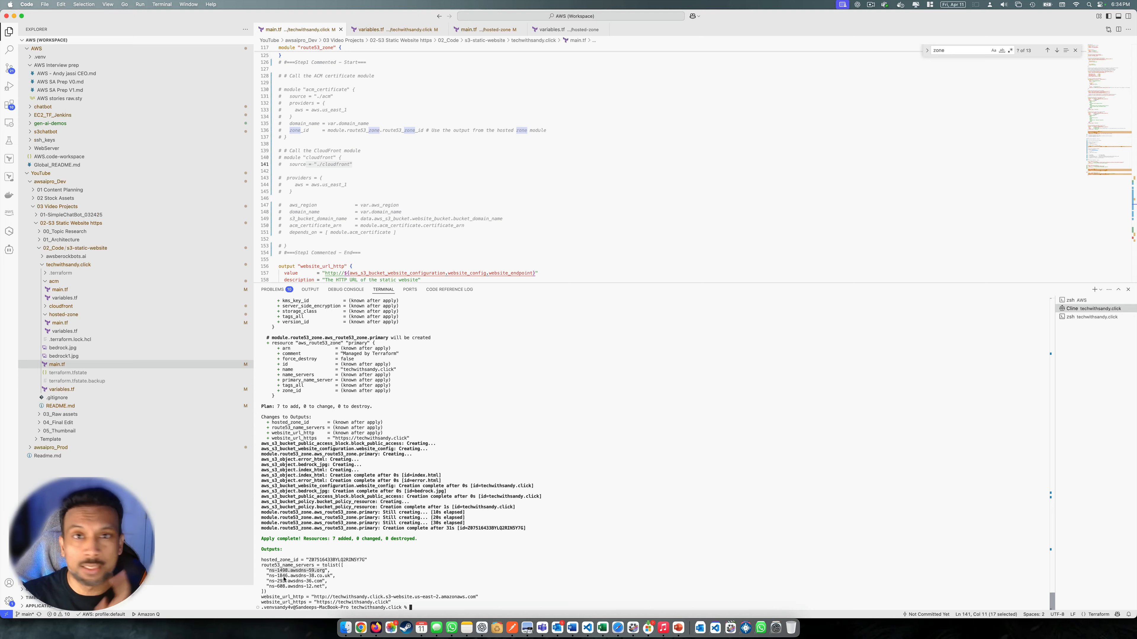
click(275, 573)
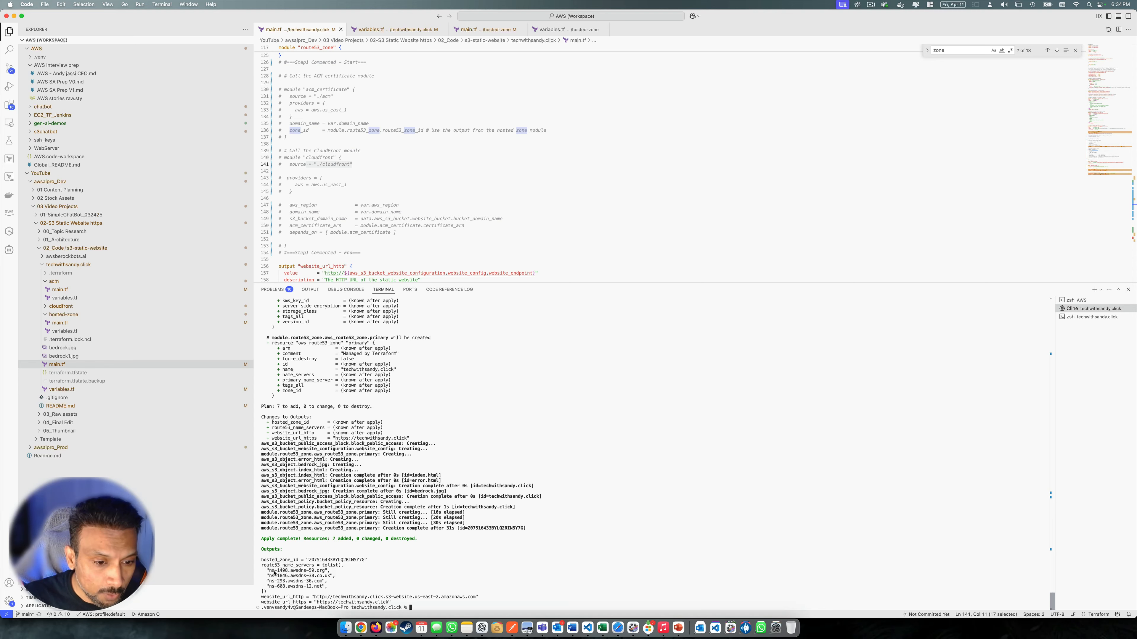
drag(271, 573, 325, 574)
key(super+c)
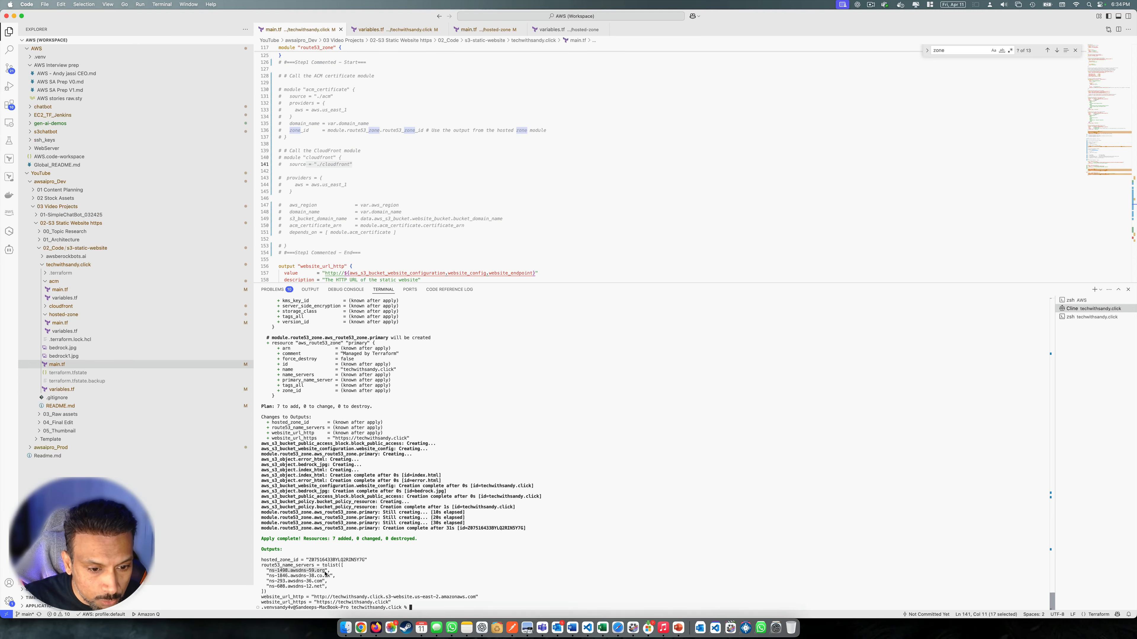
key(super+Tab)
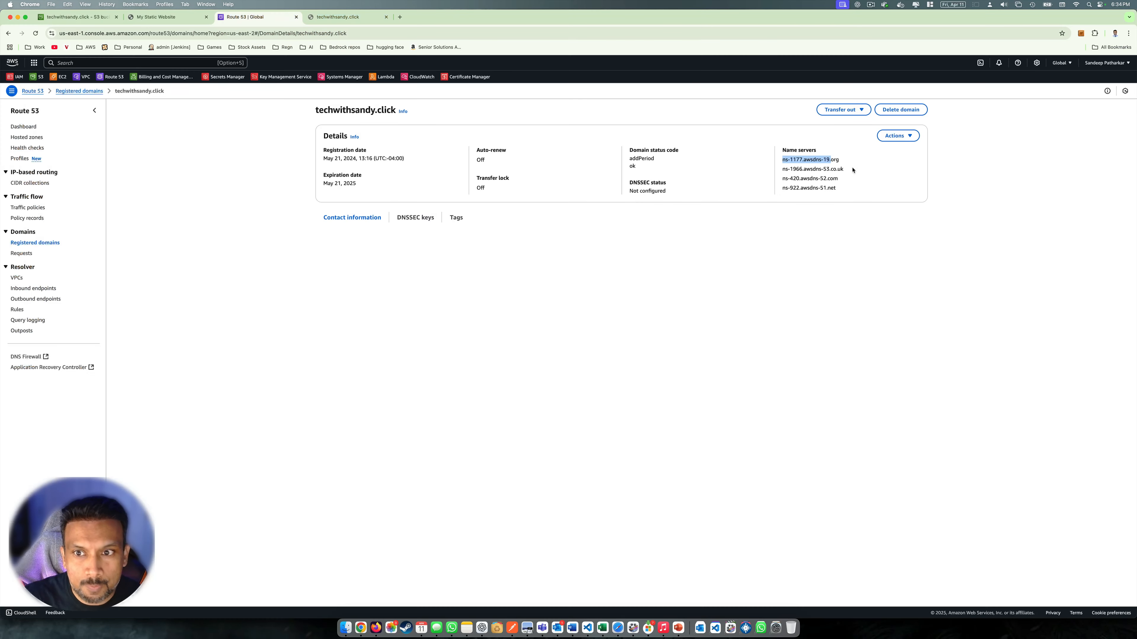
Open the domain's Edit name servers dialog and paste ns-1498.awsdns-59.org into the first entry
click(898, 136)
click(891, 151)
drag(484, 294, 423, 295)
key(super+v)
Copy the second name server ns-1846.awsdns-38.co.uk from the Terraform outputs
key(super+Tab)
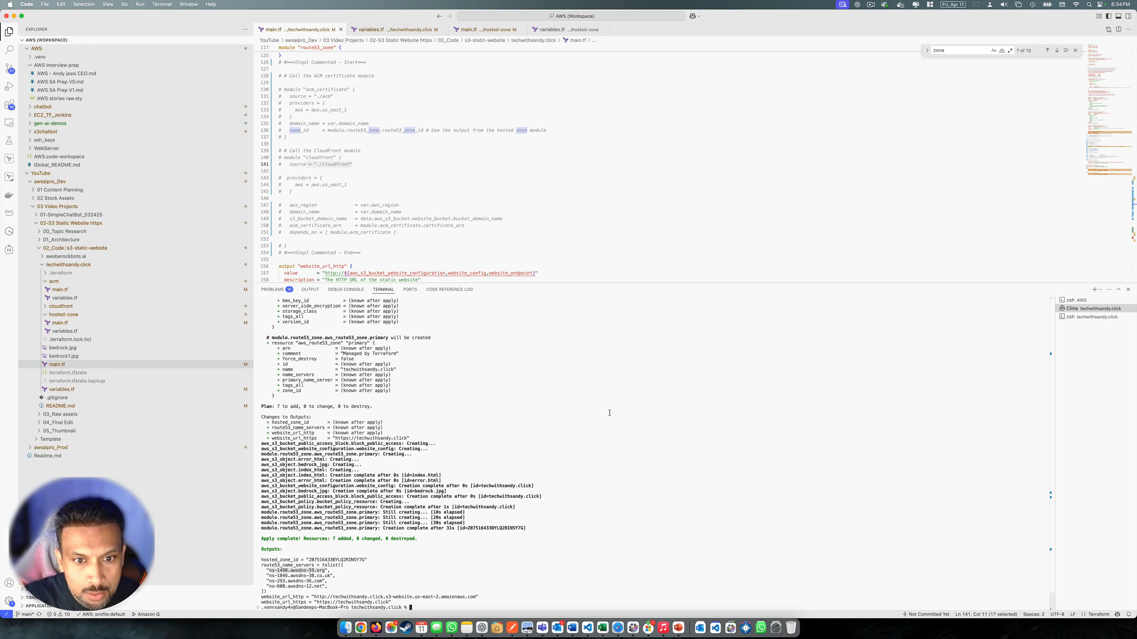
mouse_move(270, 573)
mouse_down()
mouse_move(325, 576)
mouse_move(271, 577)
mouse_up()
click(330, 577)
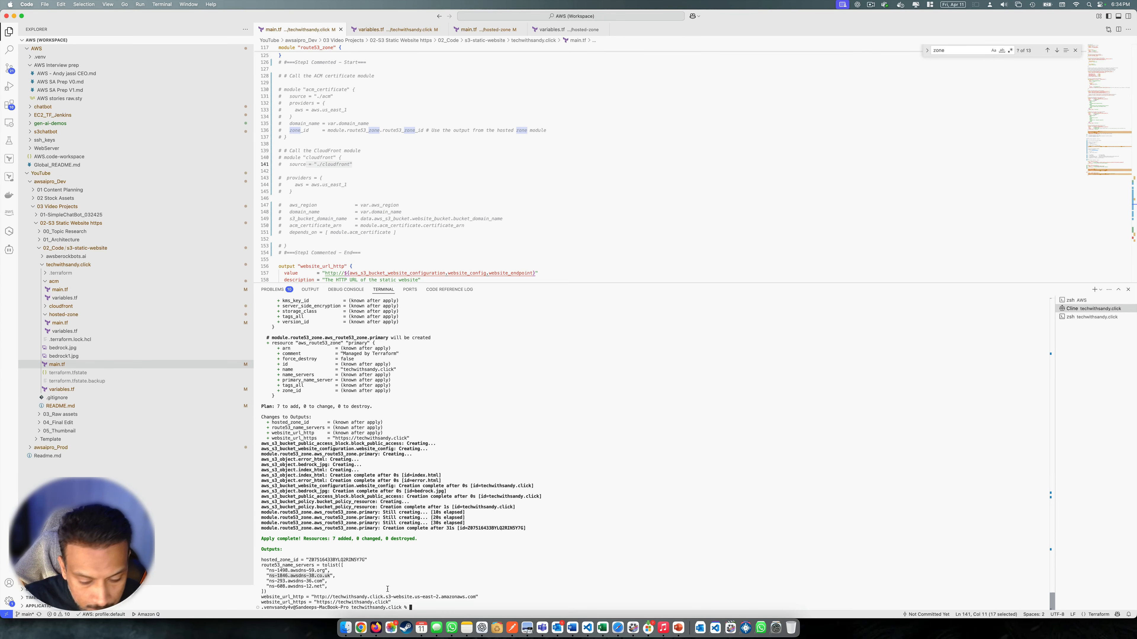
key(super+Tab)
Paste ns-1846.awsdns-38.co.uk as the second name server and open the techwithsandy.click hosted zone records
triple_click(507, 317)
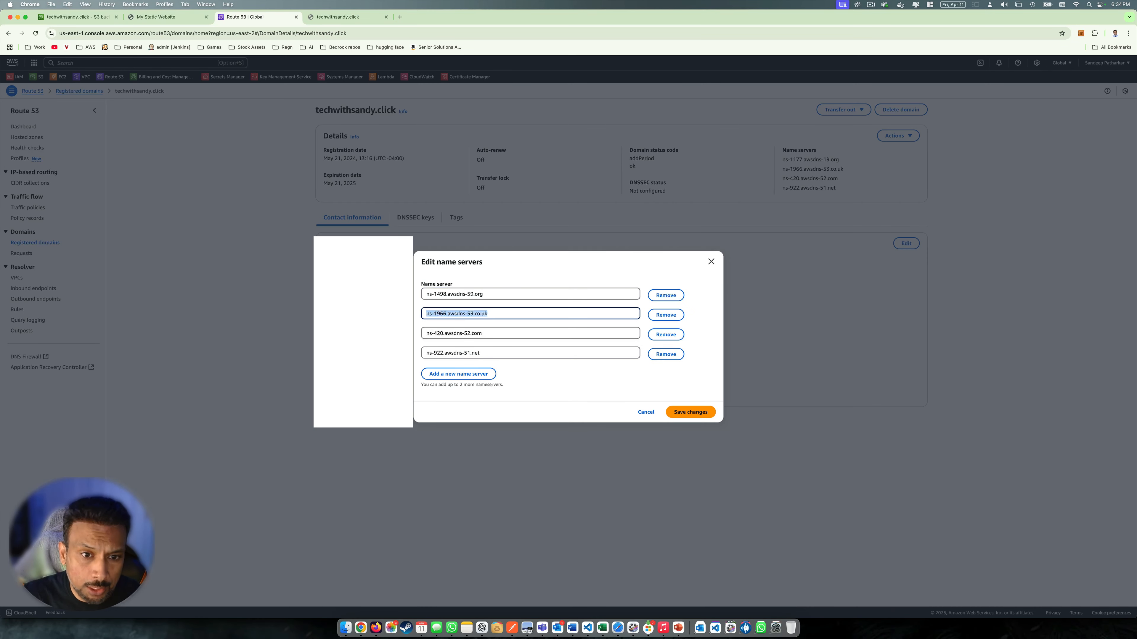
text(ns-1846.awsdns-38.co.uk)
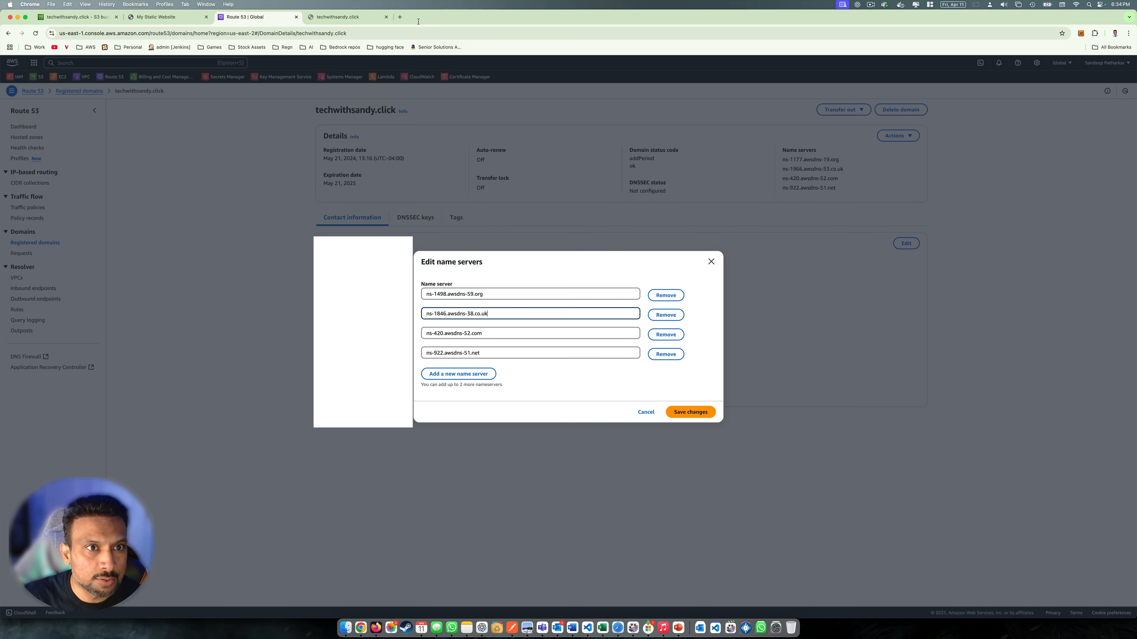
click(73, 17)
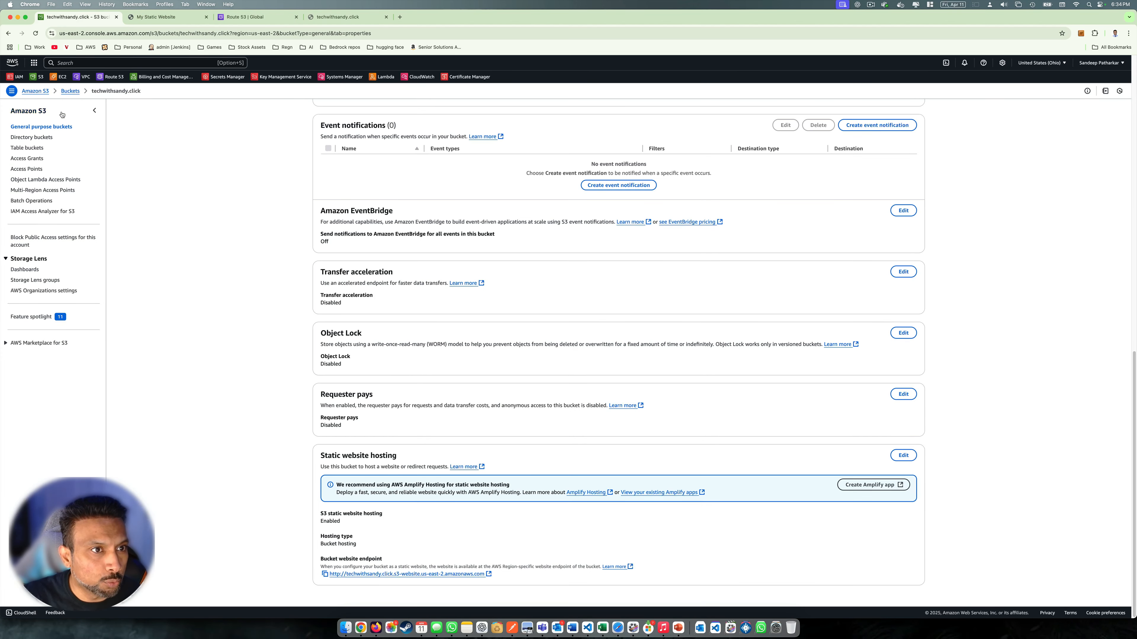
right_click(110, 77)
click(126, 83)
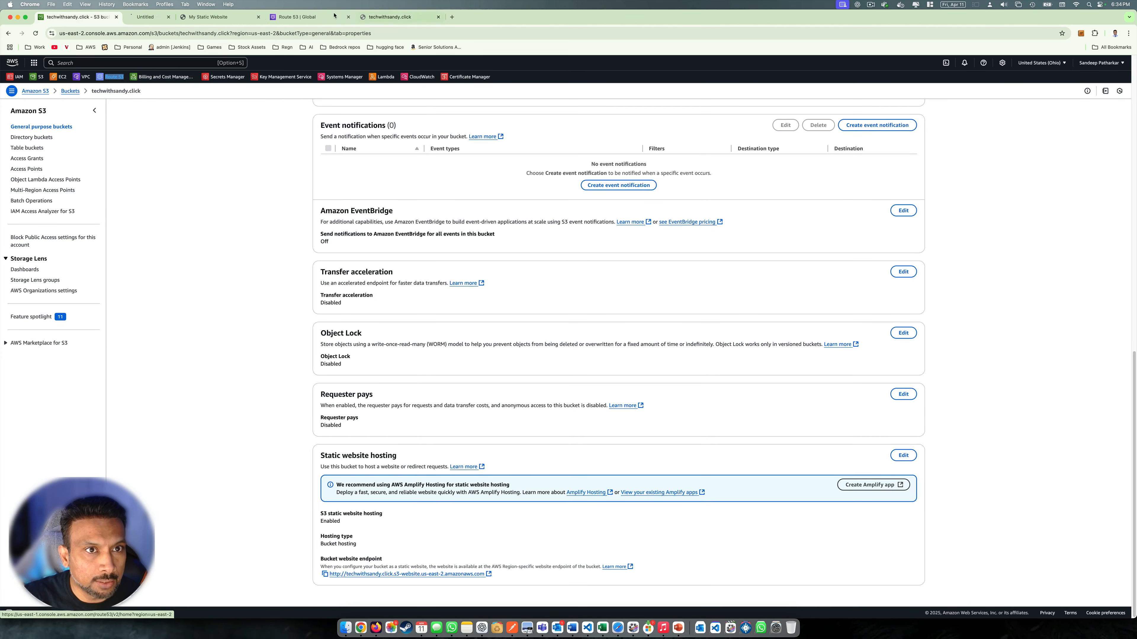
click(334, 16)
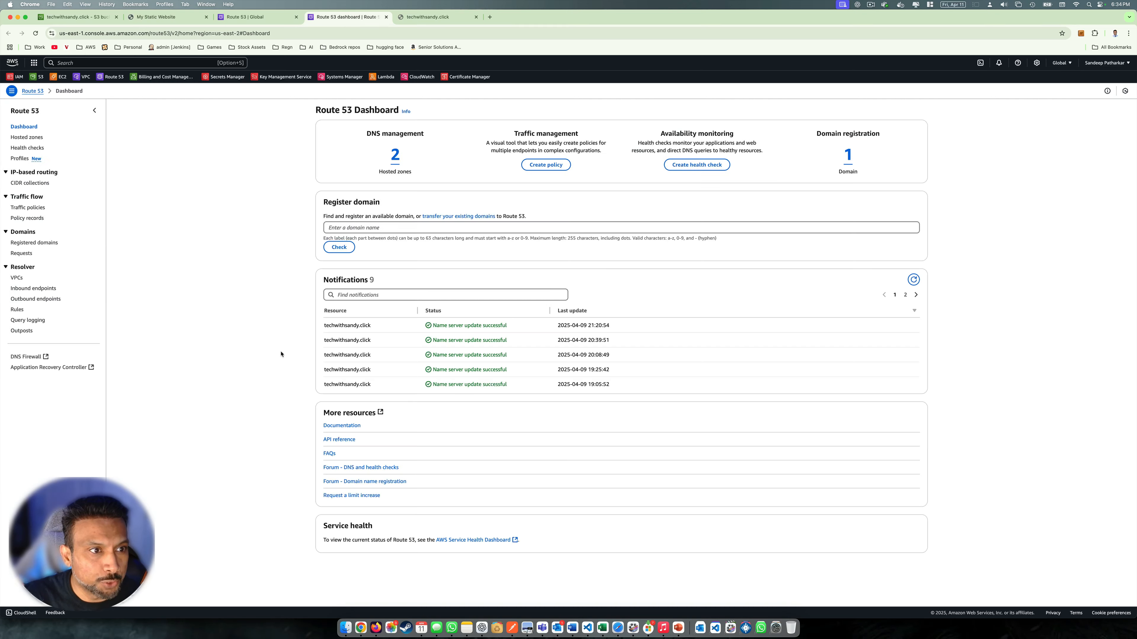
click(34, 137)
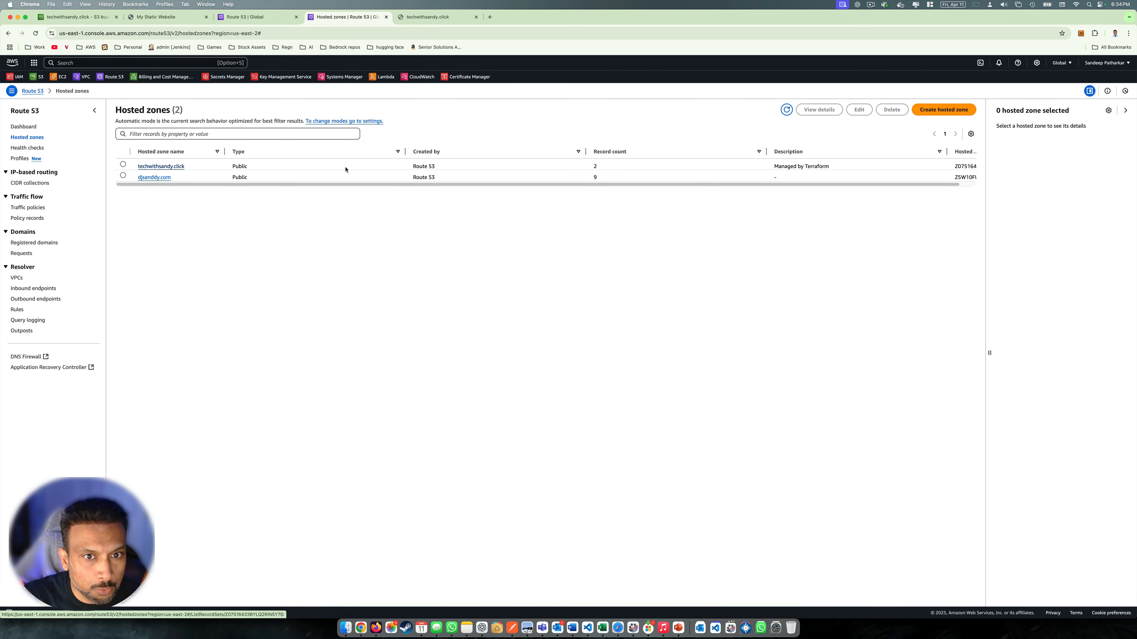
drag(248, 167, 177, 167)
click(177, 168)
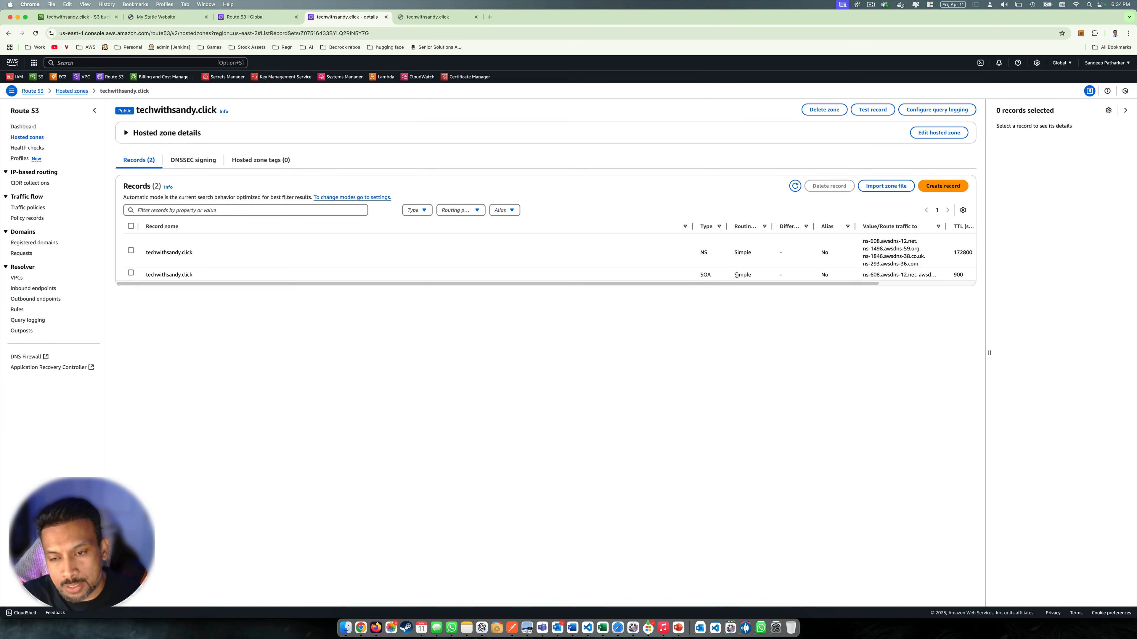
scroll(774, 283, right, 3)
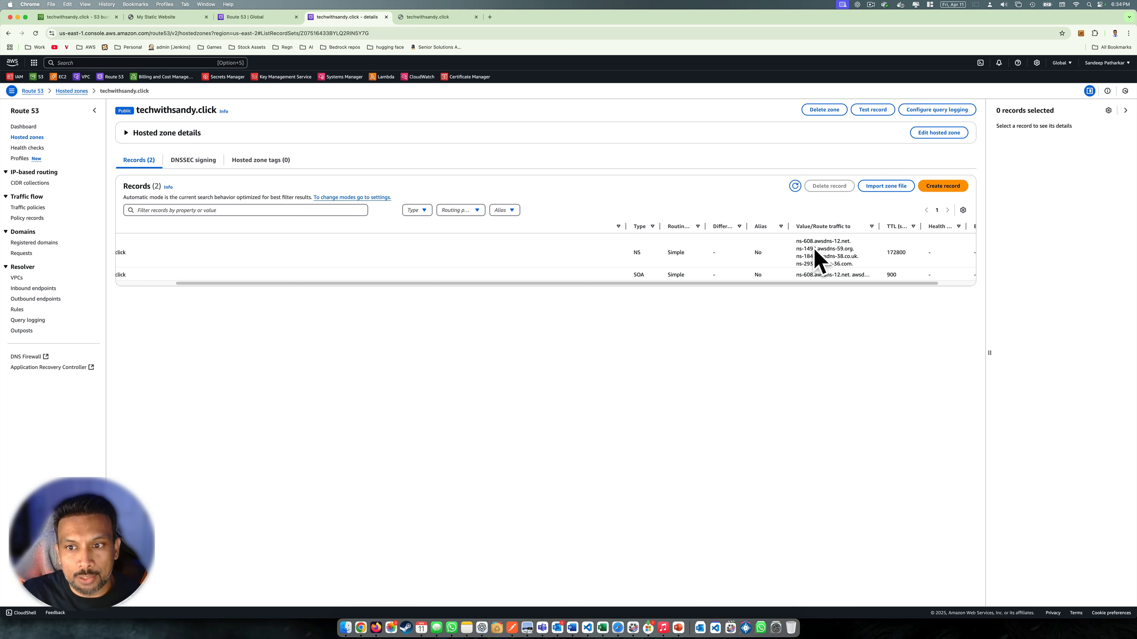
Verify the first two entries, then set the third name server to ns-608.awsdns-12.net
click(250, 16)
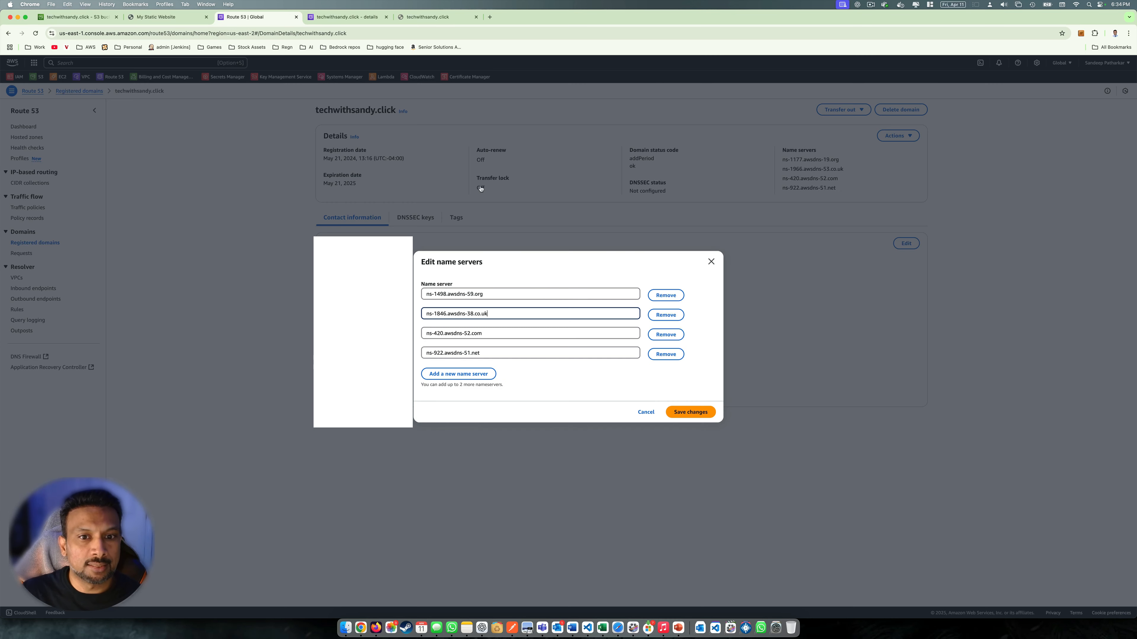
click(484, 296)
drag(499, 315, 409, 294)
click(515, 310)
click(347, 17)
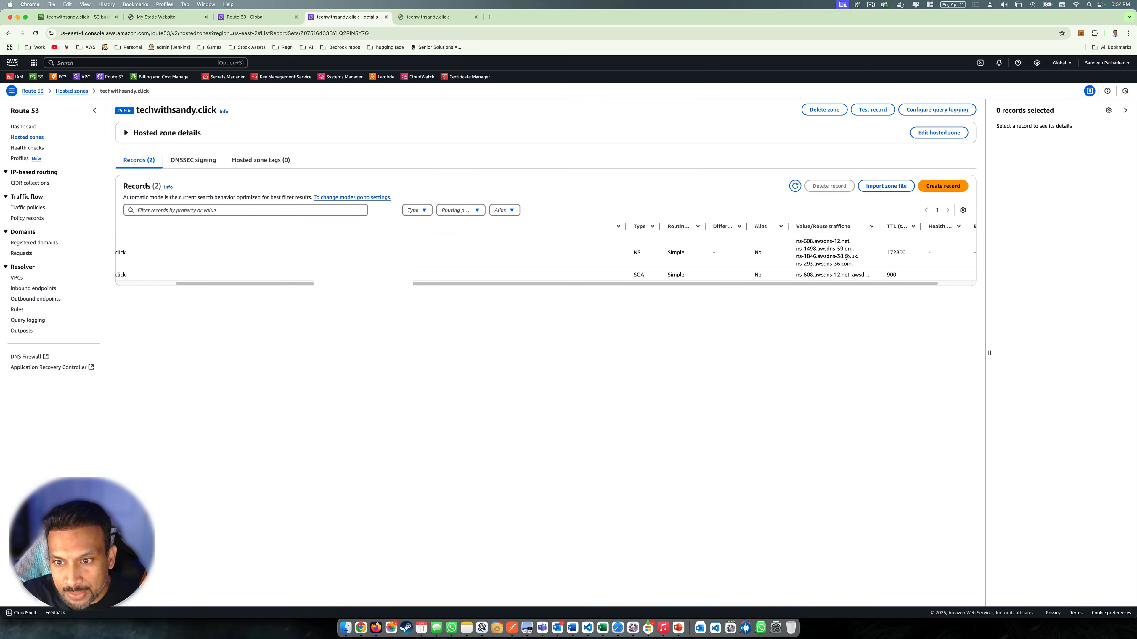
drag(849, 241, 797, 242)
key(super+c)
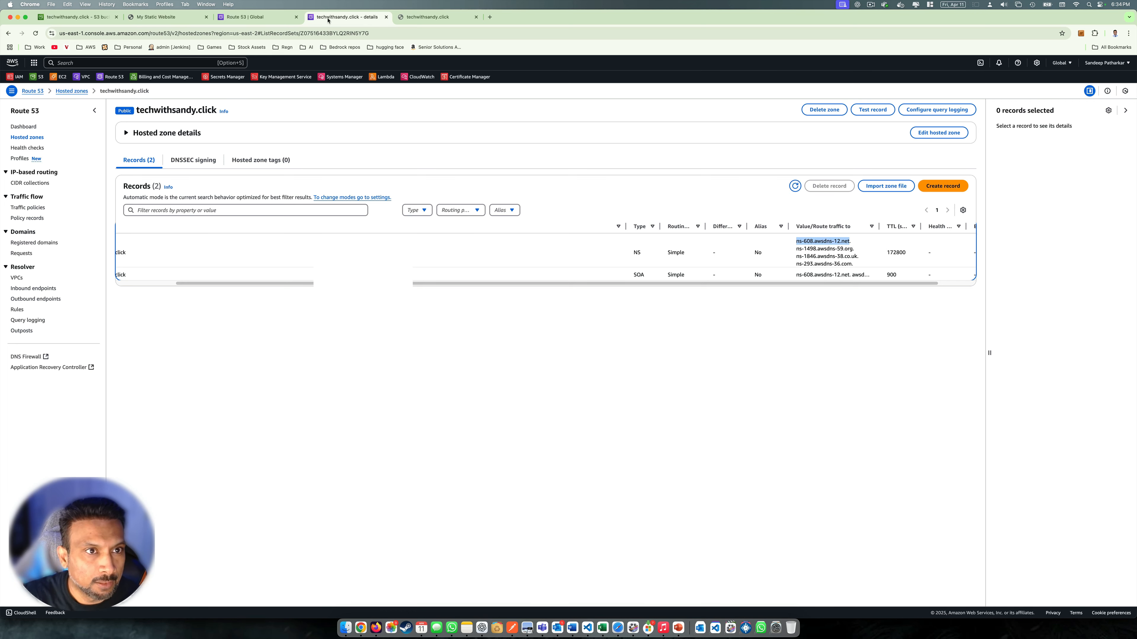
click(247, 18)
triple_click(490, 333)
key(super+v)
Copy ns-293.awsdns-36.com from the NS record and paste it as the fourth name server
click(320, 20)
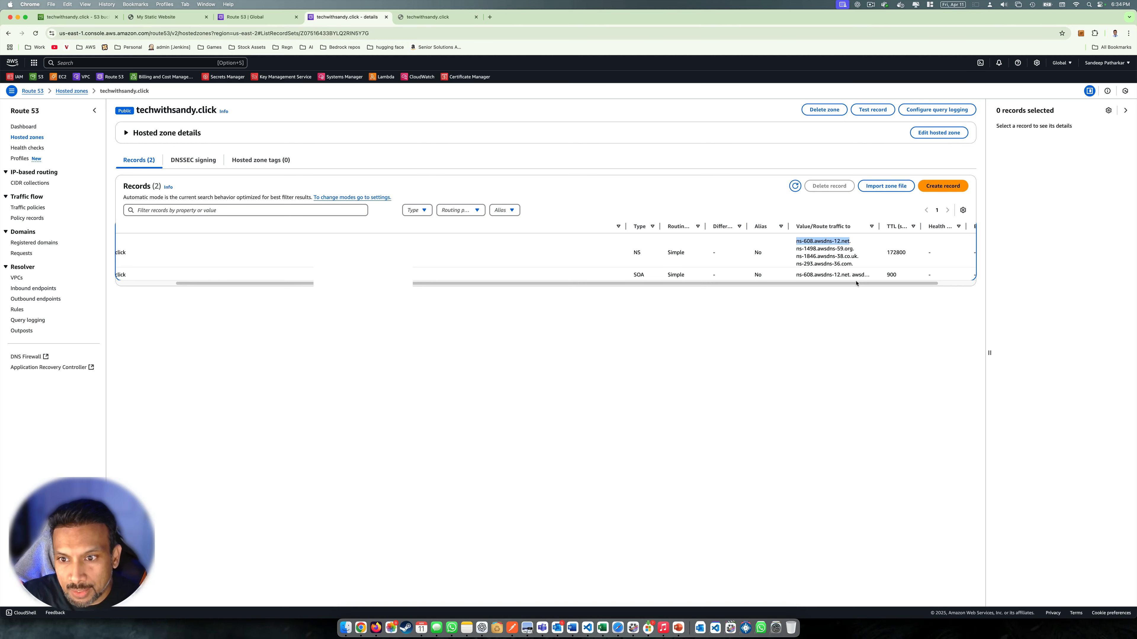
drag(851, 264, 794, 265)
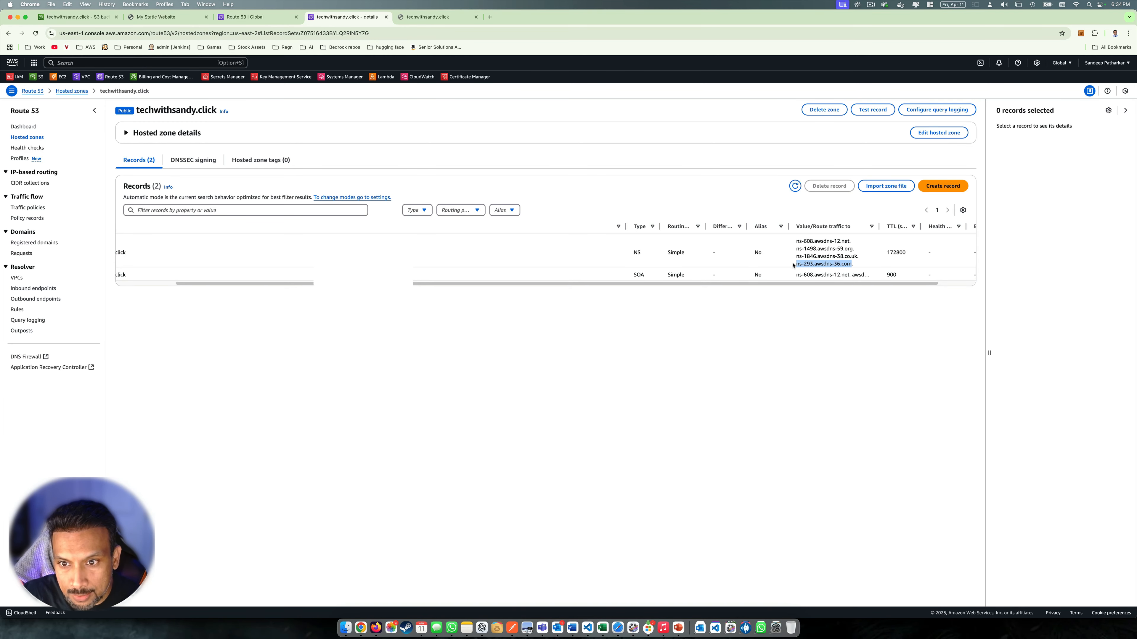
key(super+c)
click(243, 20)
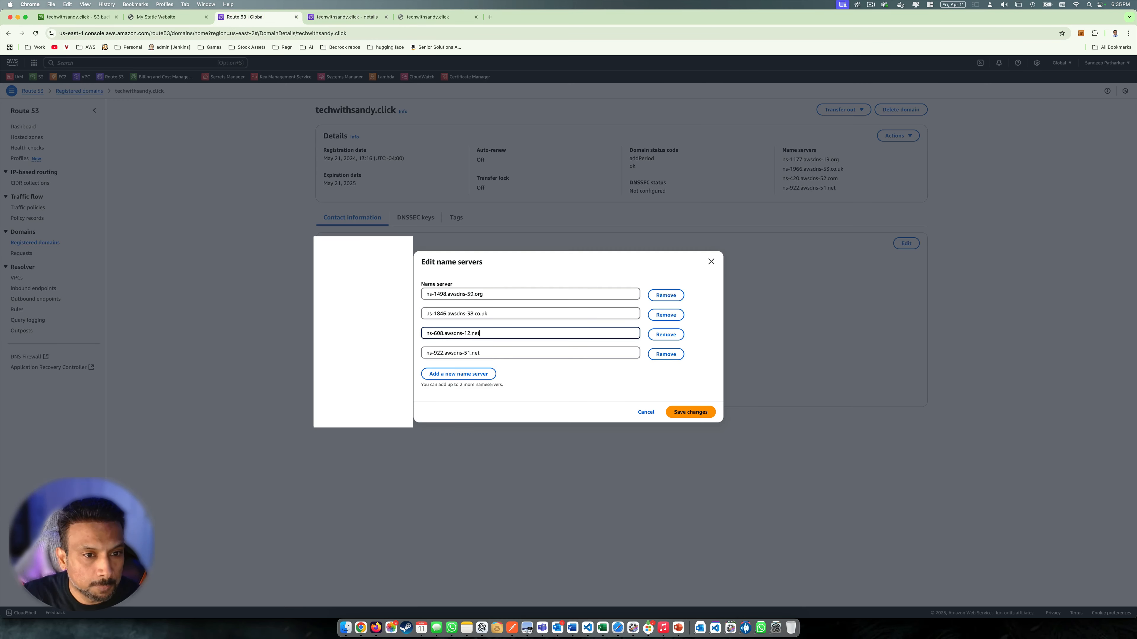
triple_click(495, 352)
key(super+v)
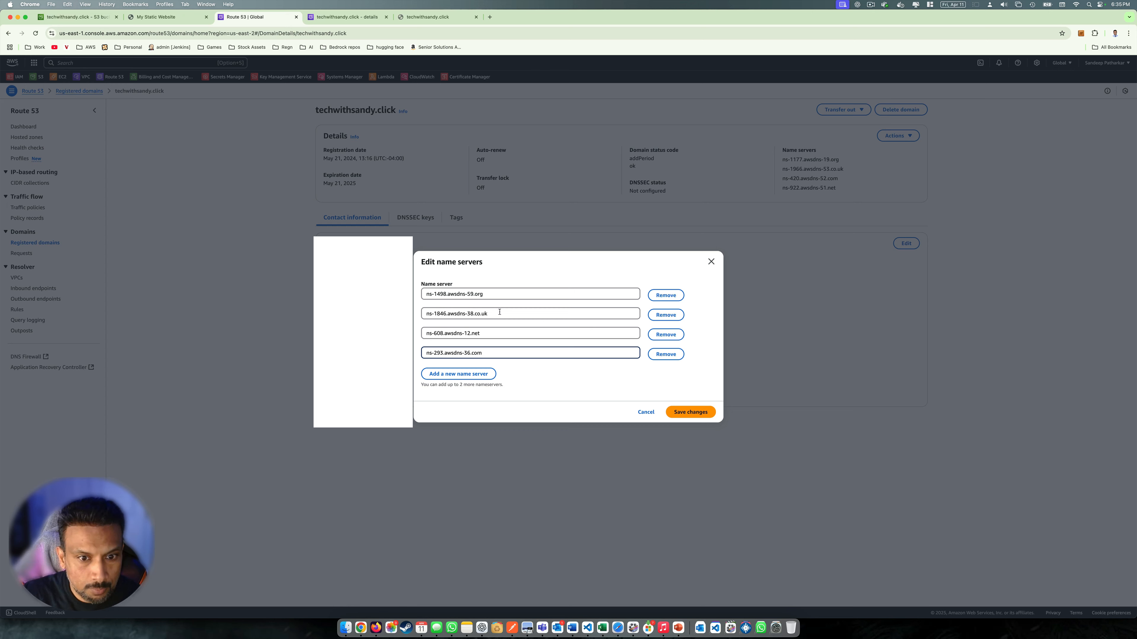
key(super+Tab)
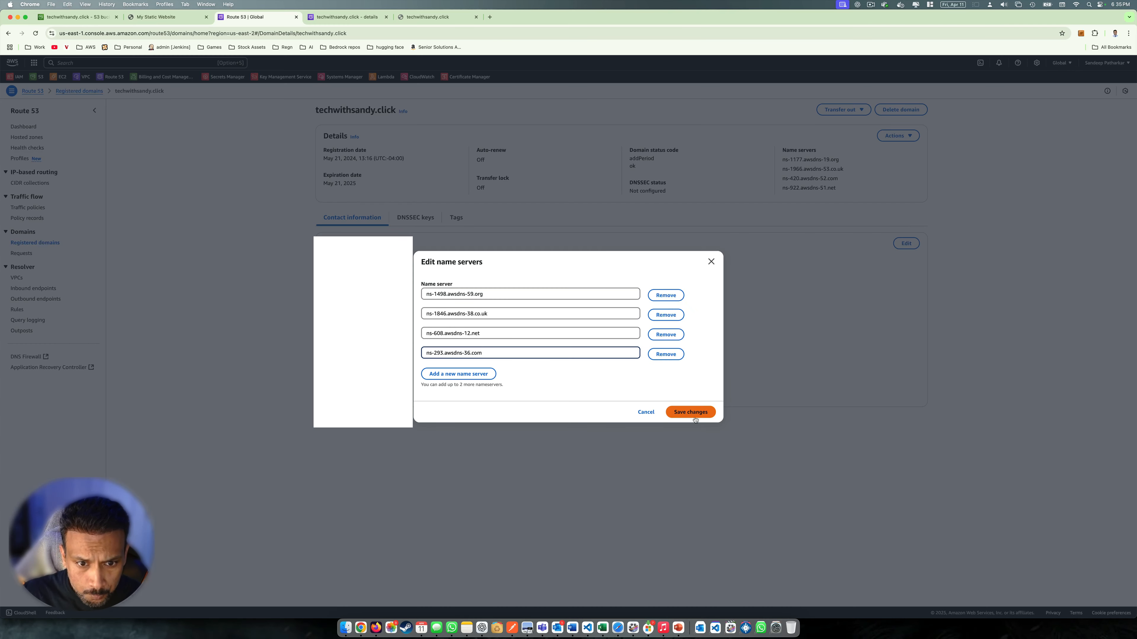
Save the four new name servers and confirm the update request status reads In progress
click(690, 415)
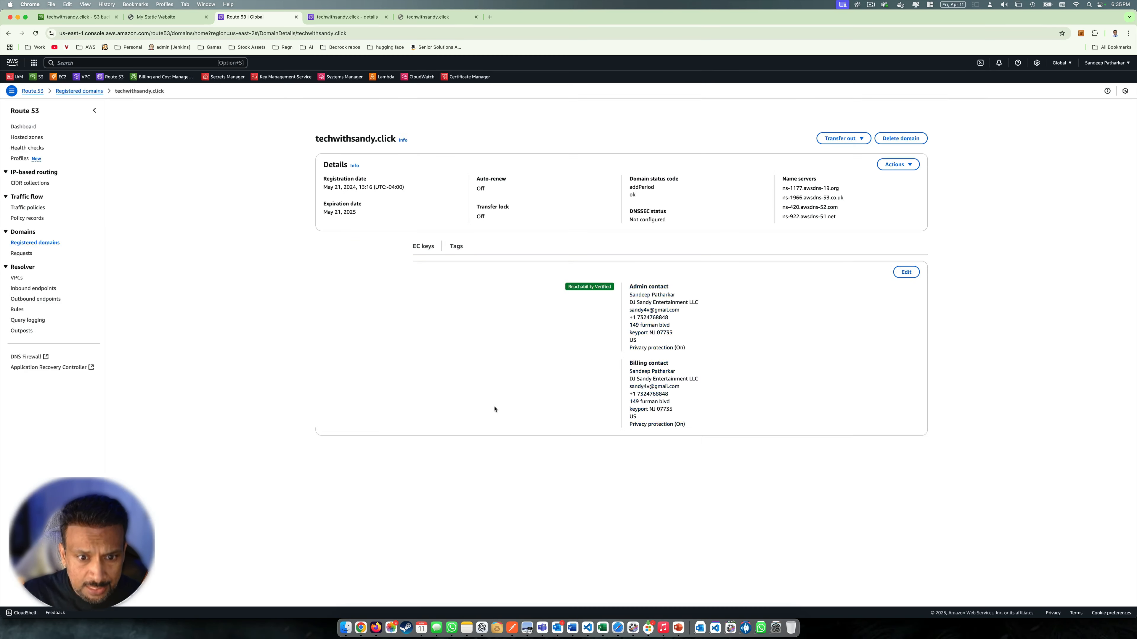
click(884, 110)
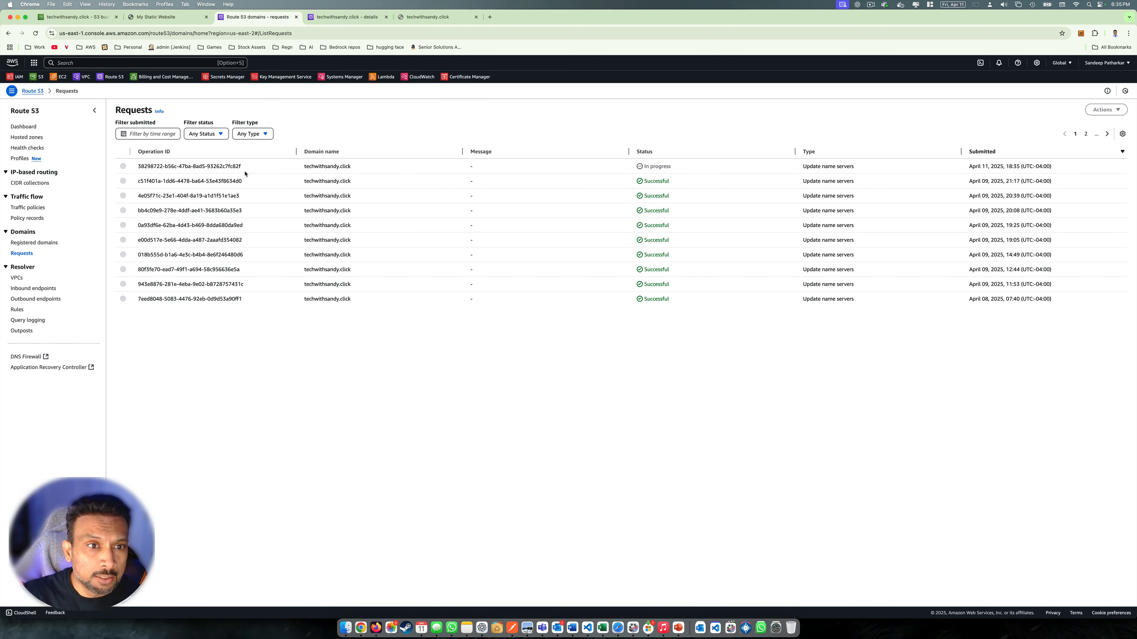
drag(722, 172, 631, 169)
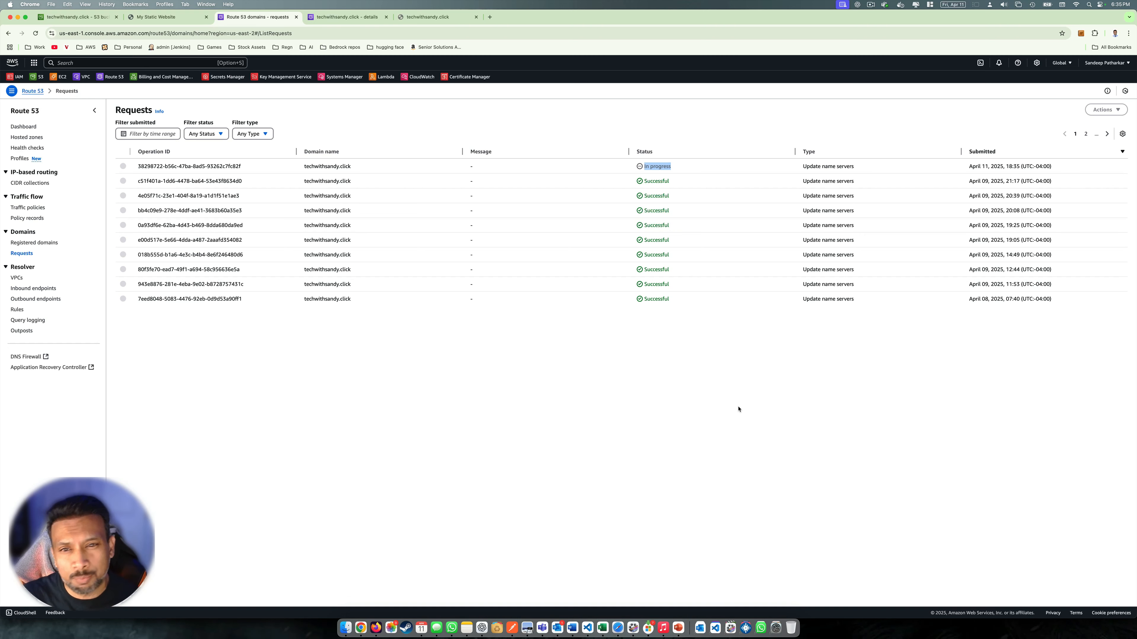
click(728, 399)
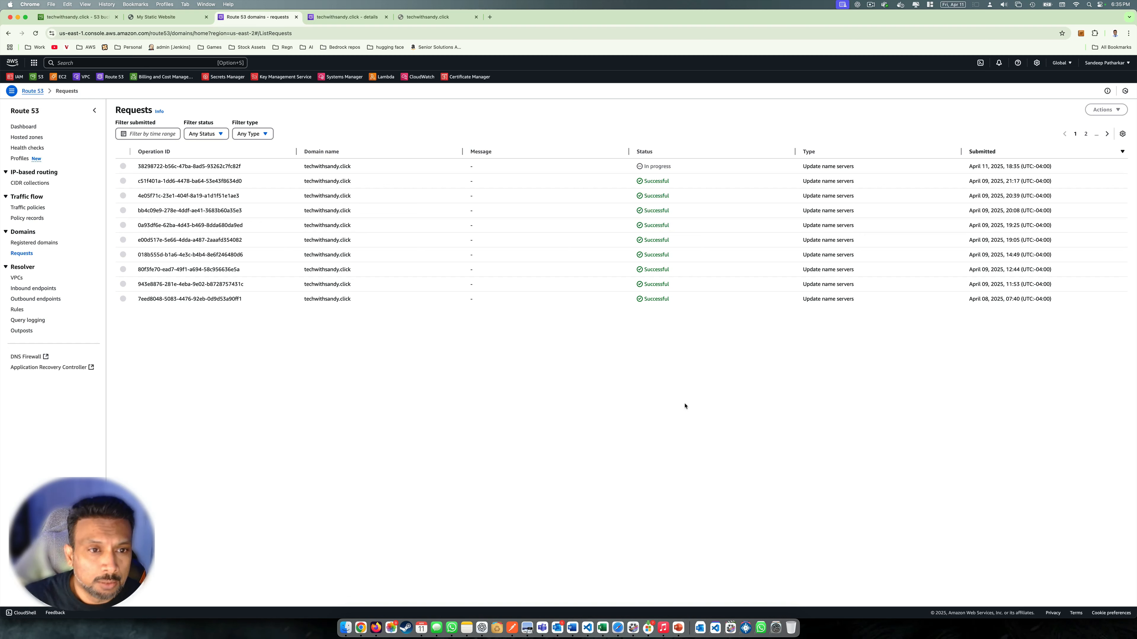
drag(675, 165, 640, 168)
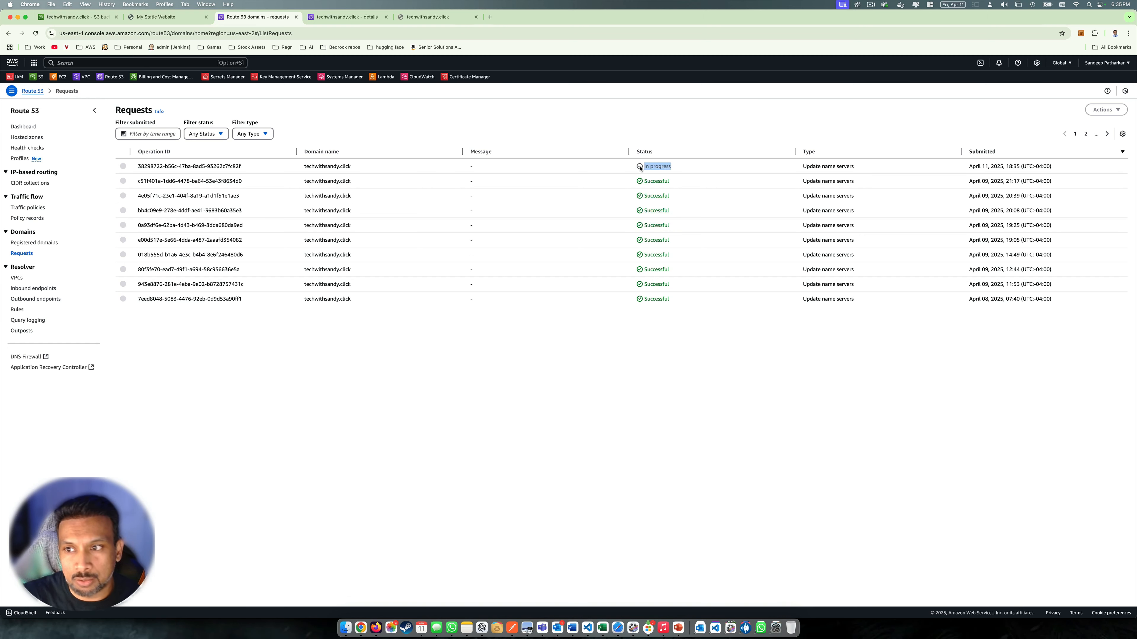
click(696, 423)
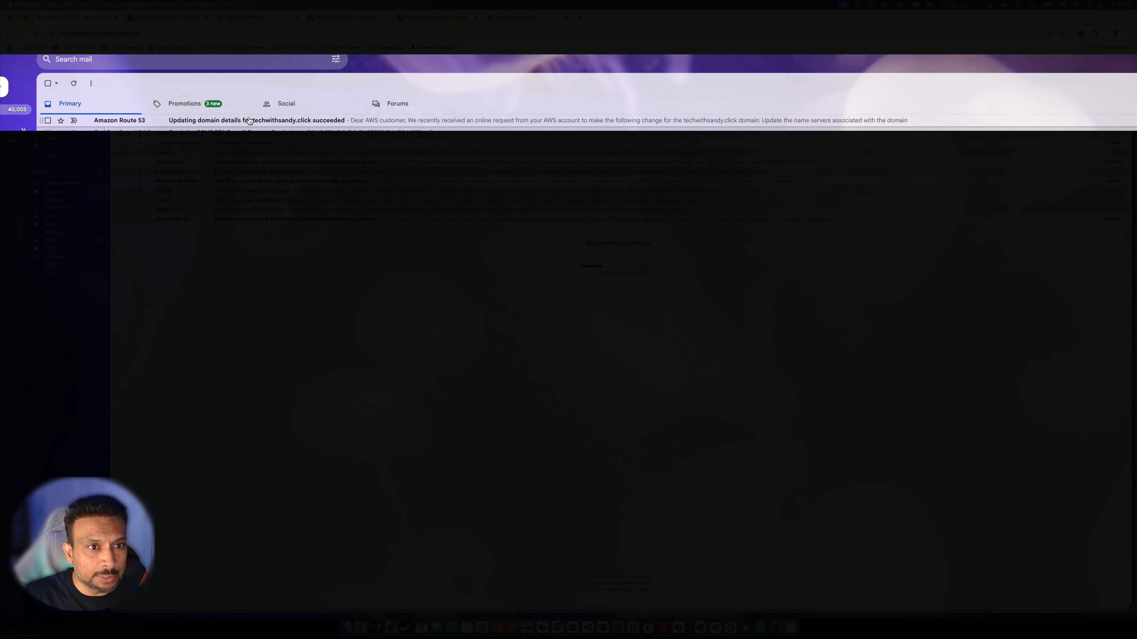
Open the Amazon Route 53 'Updating domain details' success email, then return to VS Code
click(233, 121)
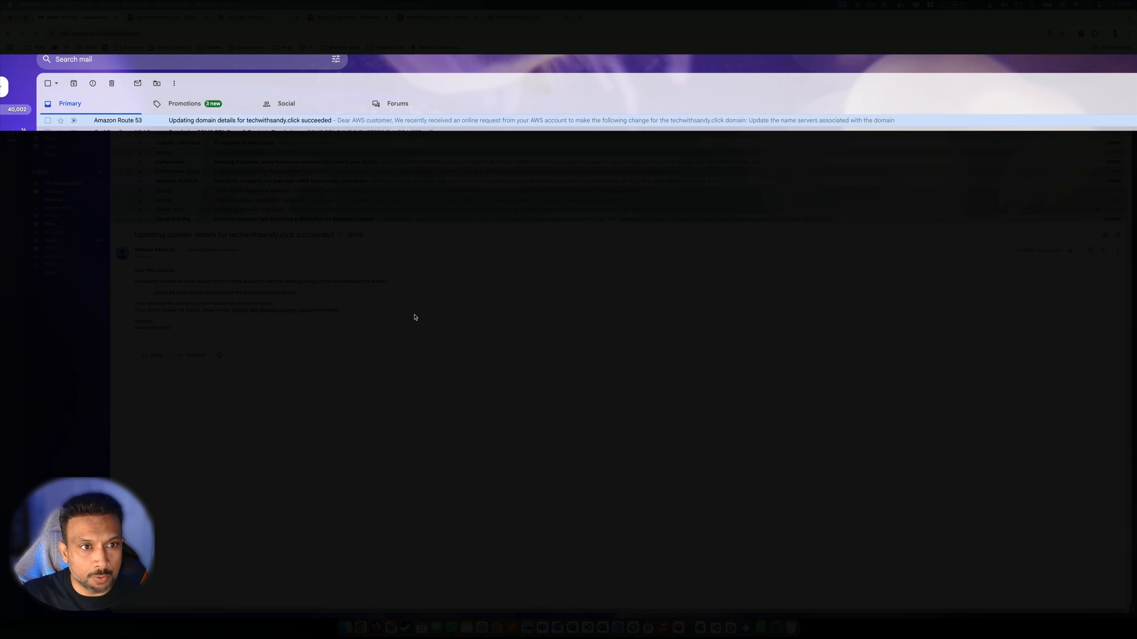
key(super+Tab)
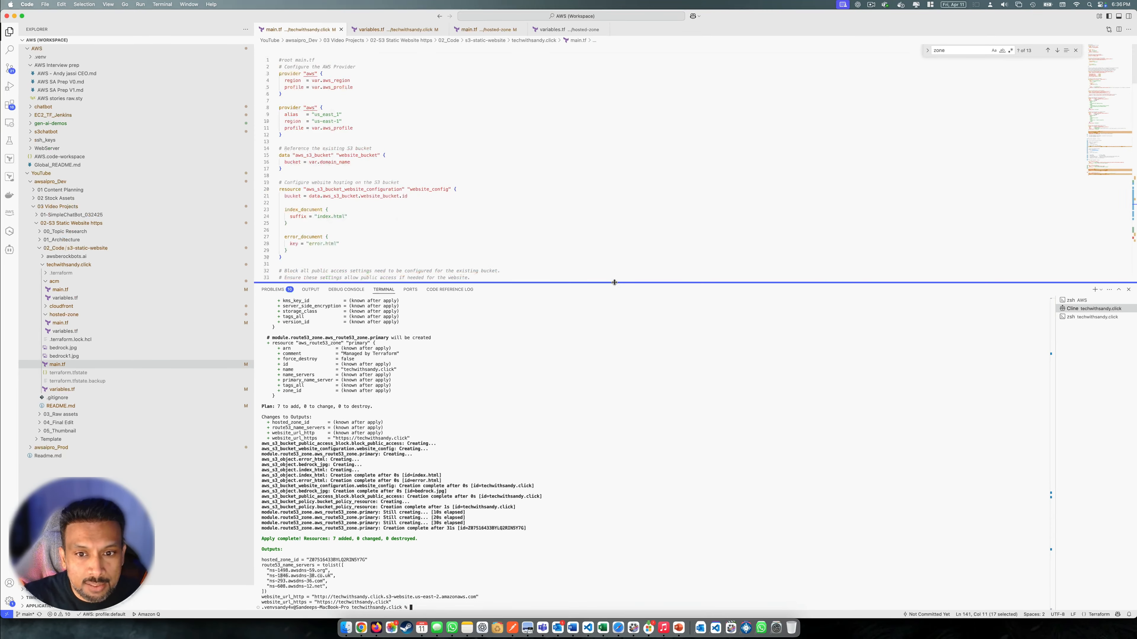
Drag the editor/terminal divider down so the root main.tf editor fills most of the window
drag(614, 283, 624, 386)
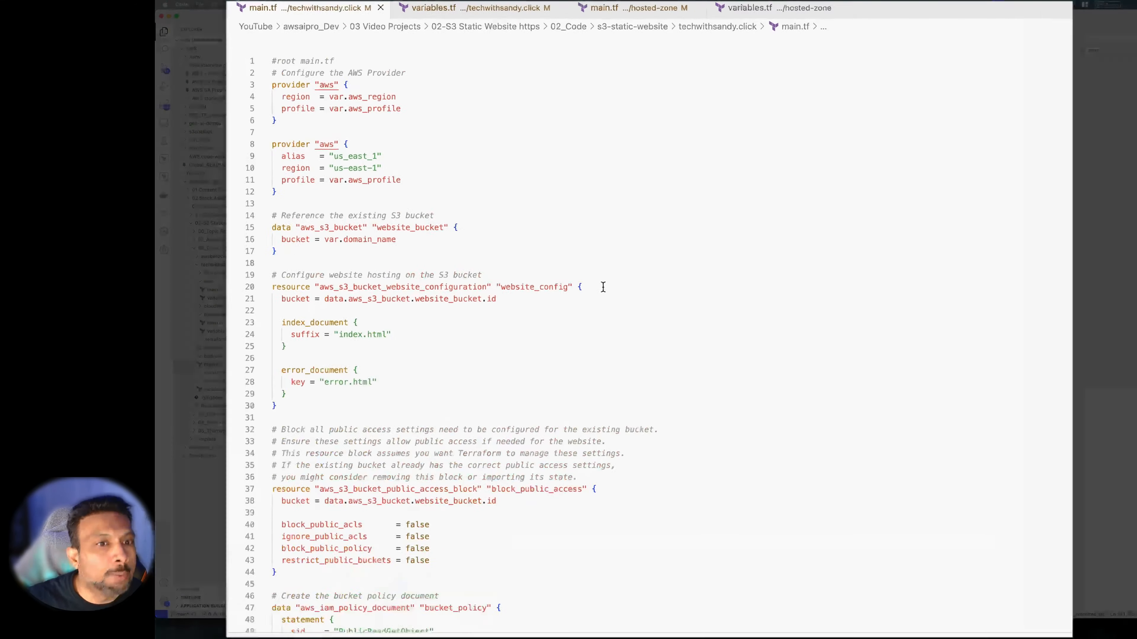
Uncomment the acm_certificate and cloudfront module blocks (lines 126–154) in the root main.tf with Cmd+/
scroll(661, 361, down, 11)
scroll(670, 394, up, 11)
scroll(669, 394, down, 20)
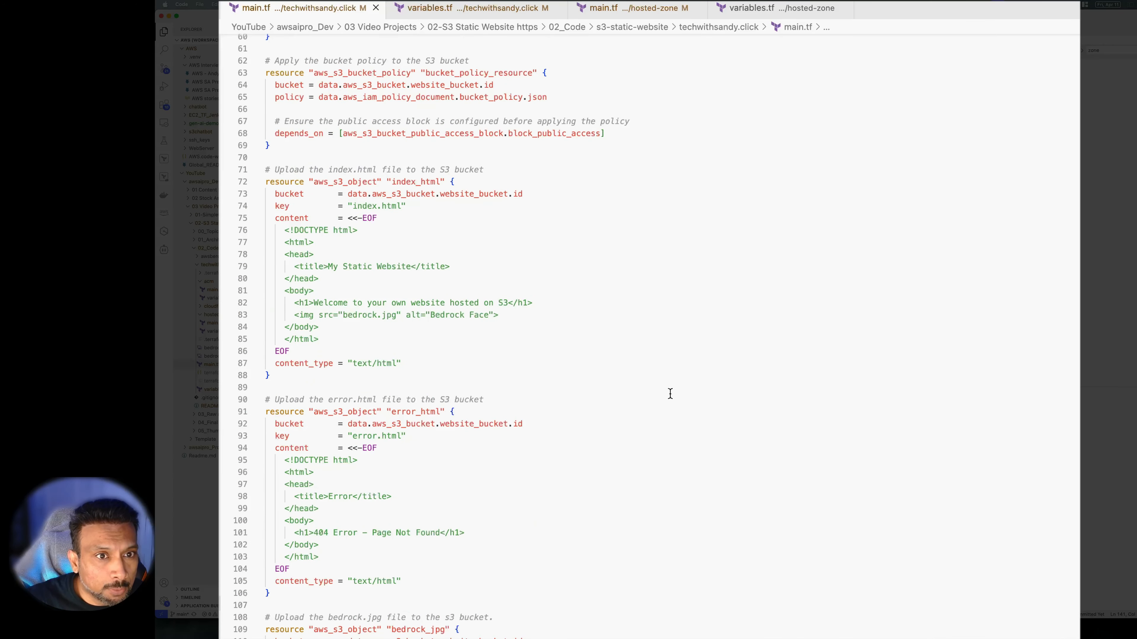
scroll(670, 394, down, 20)
click(469, 453)
drag(469, 454, 266, 115)
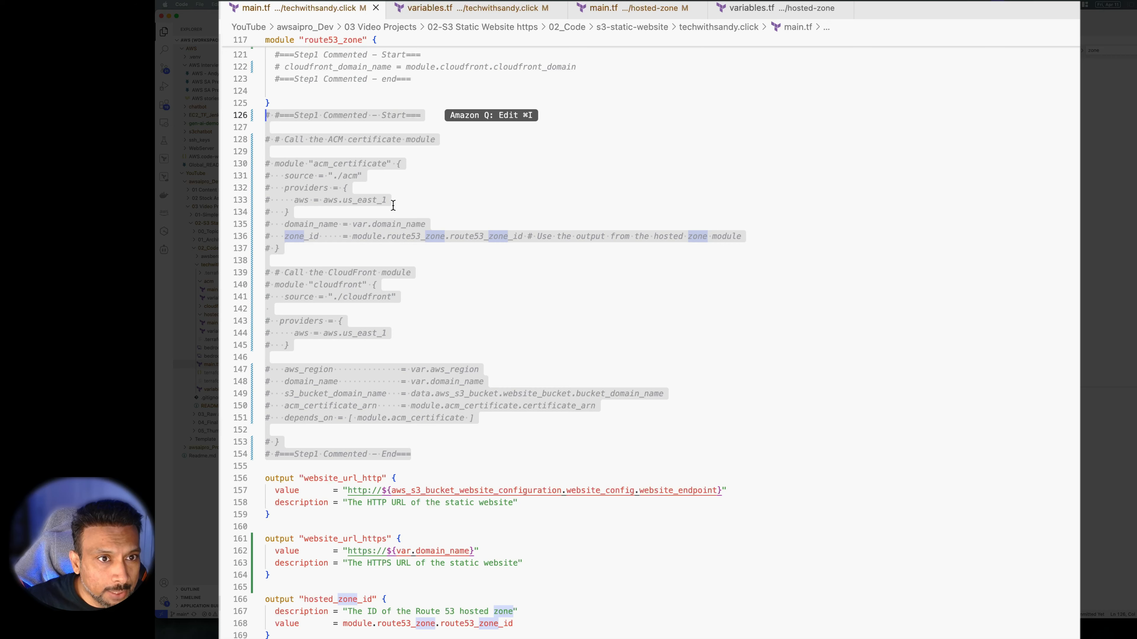
key(super+slash)
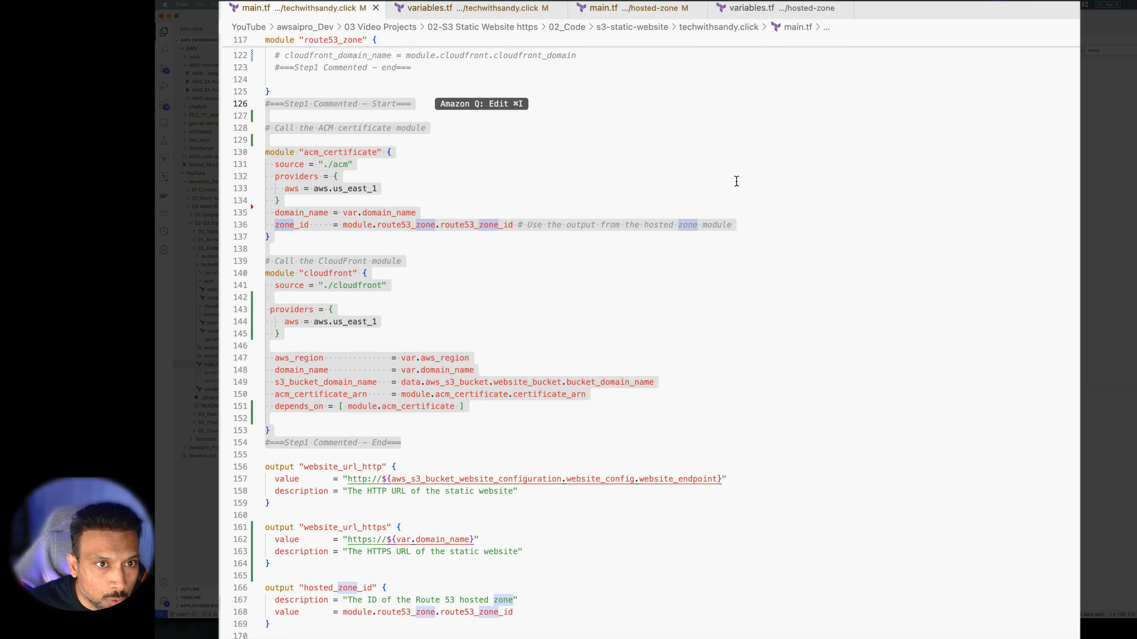
Highlight the acm_certificate module header, then open the ACM module's main.tf from the Explorer
scroll(738, 224, up, 10)
scroll(595, 381, down, 1)
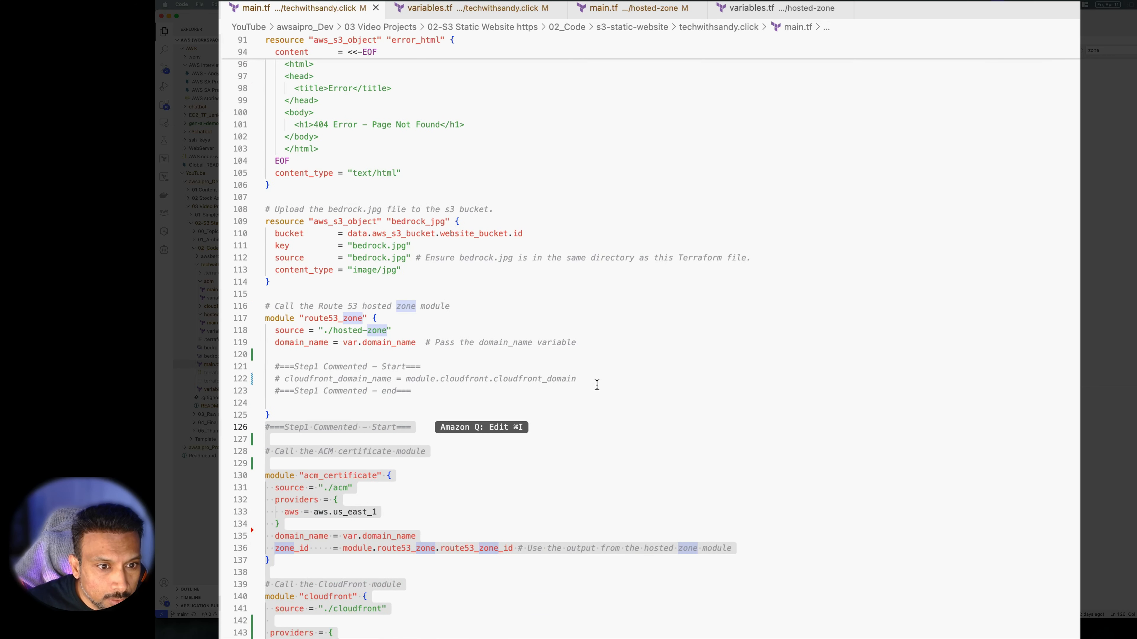
scroll(582, 385, down, 3)
key(Down)
drag(408, 418, 266, 417)
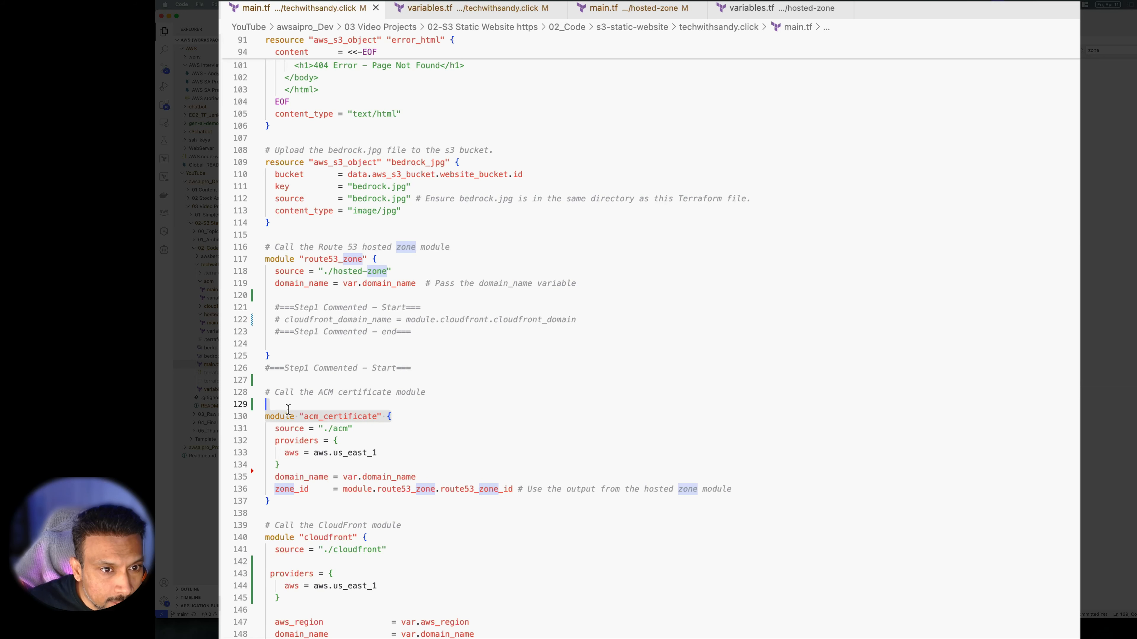
click(364, 429)
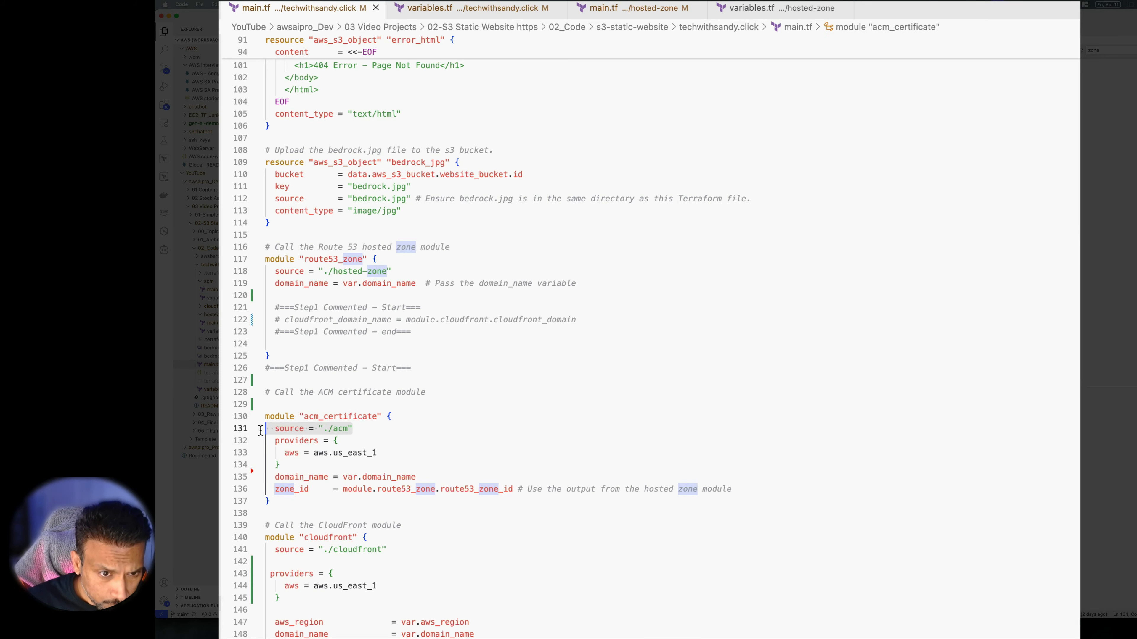
click(382, 416)
drag(381, 417, 228, 412)
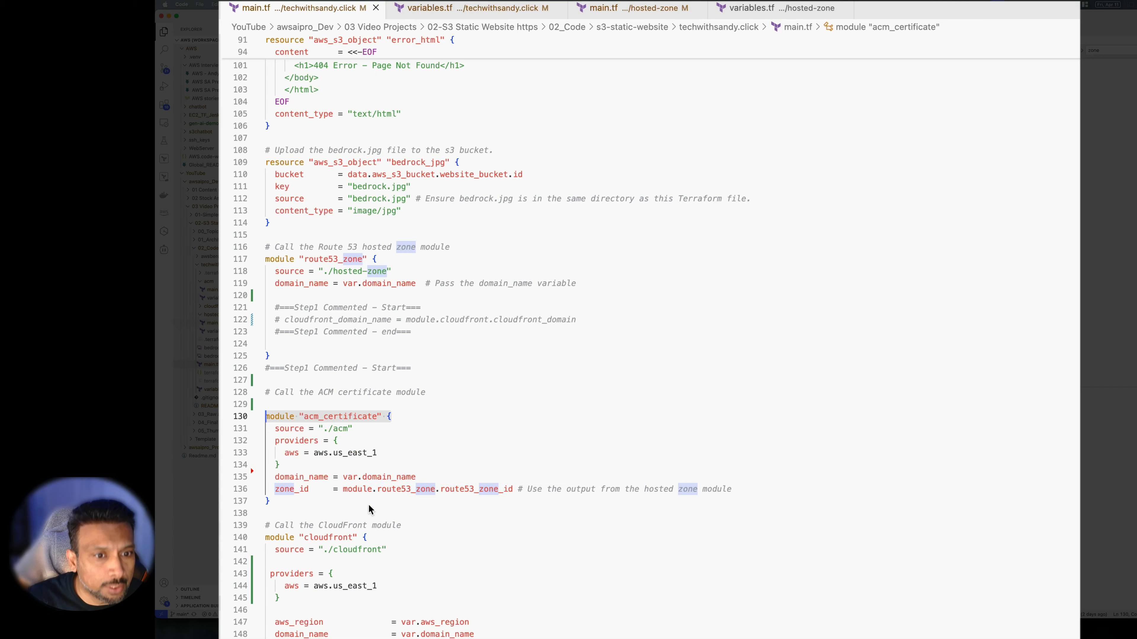
scroll(446, 489, down, 3)
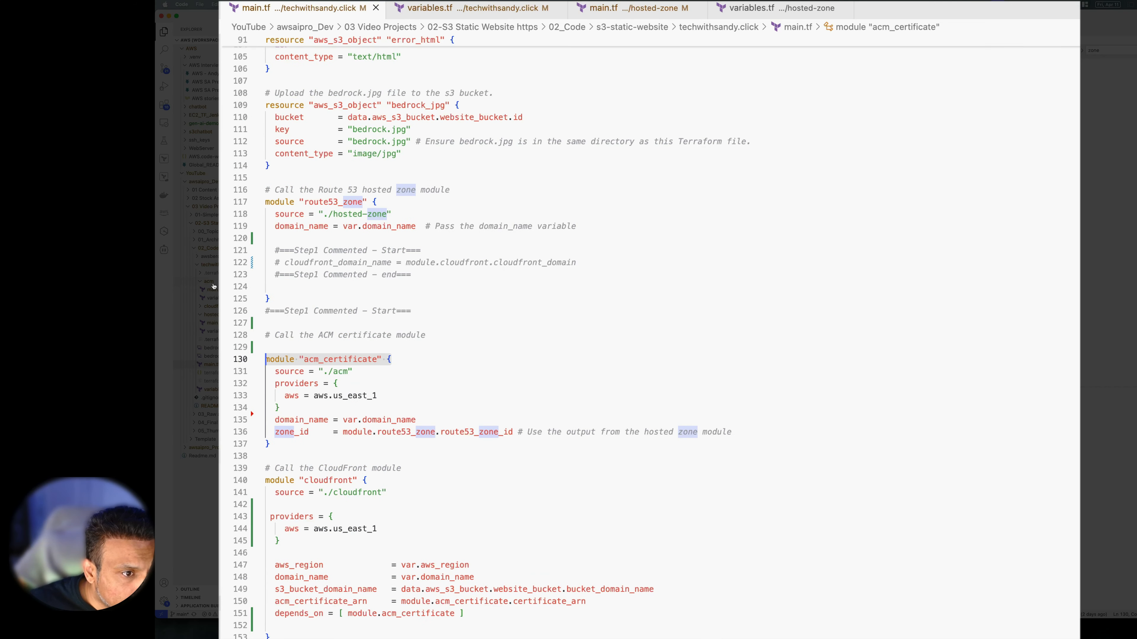
click(211, 295)
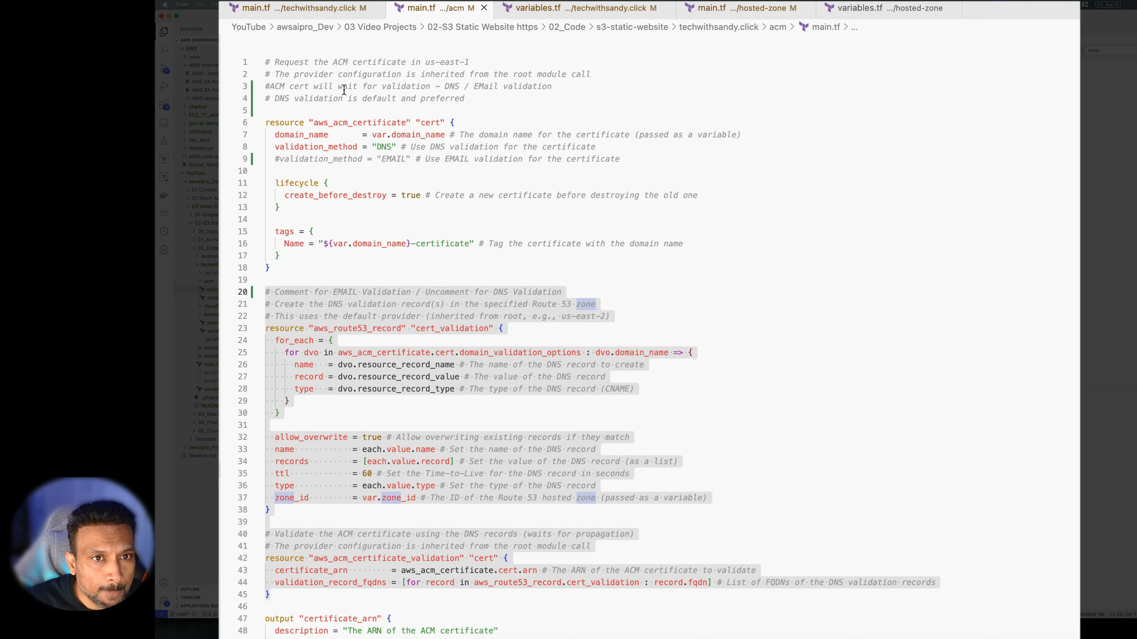
click(557, 107)
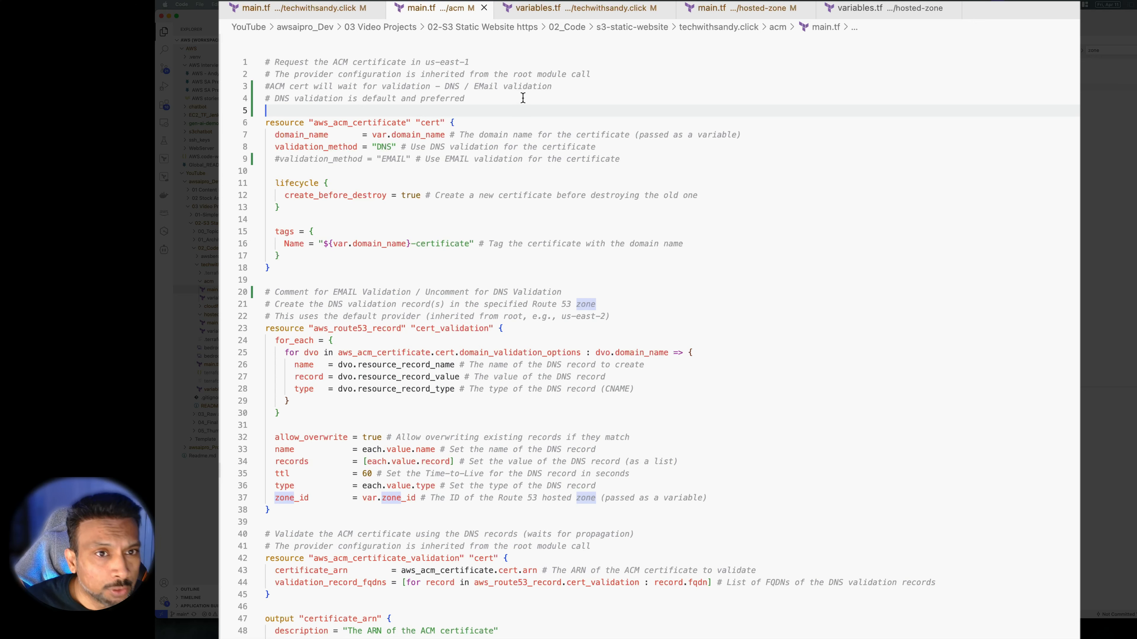
click(520, 124)
drag(452, 124, 284, 122)
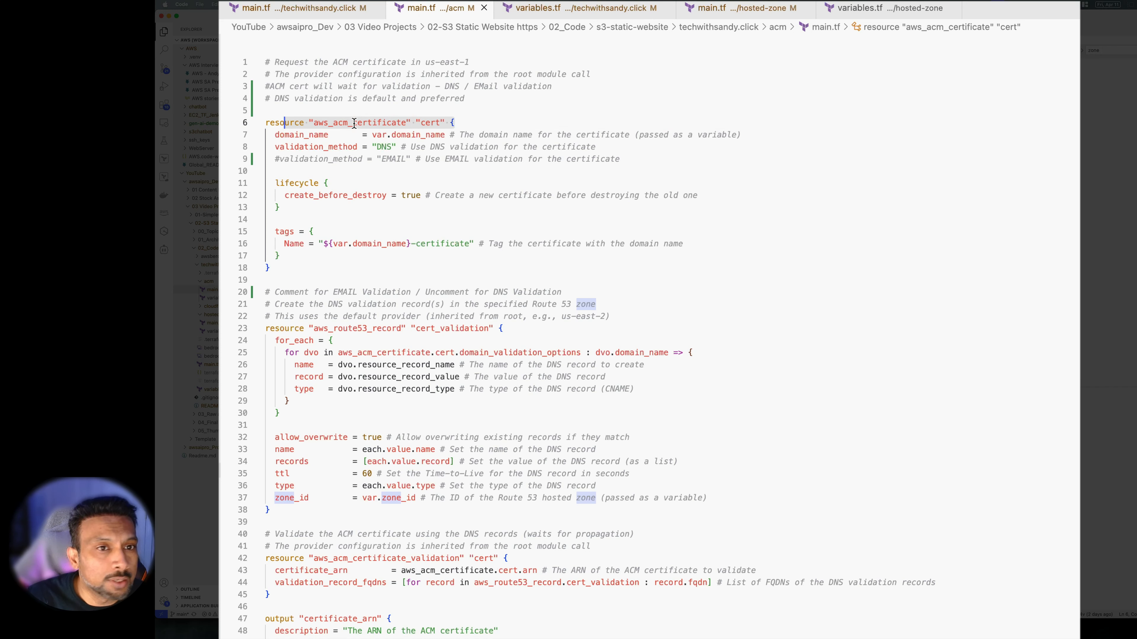
click(492, 127)
drag(372, 134, 445, 134)
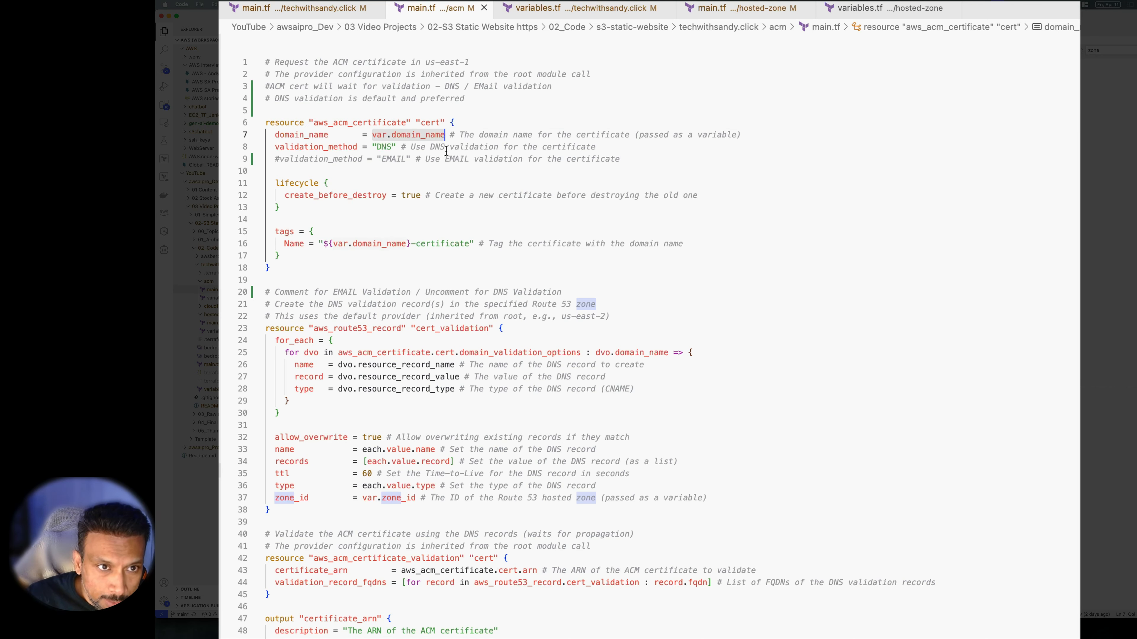
double_click(383, 147)
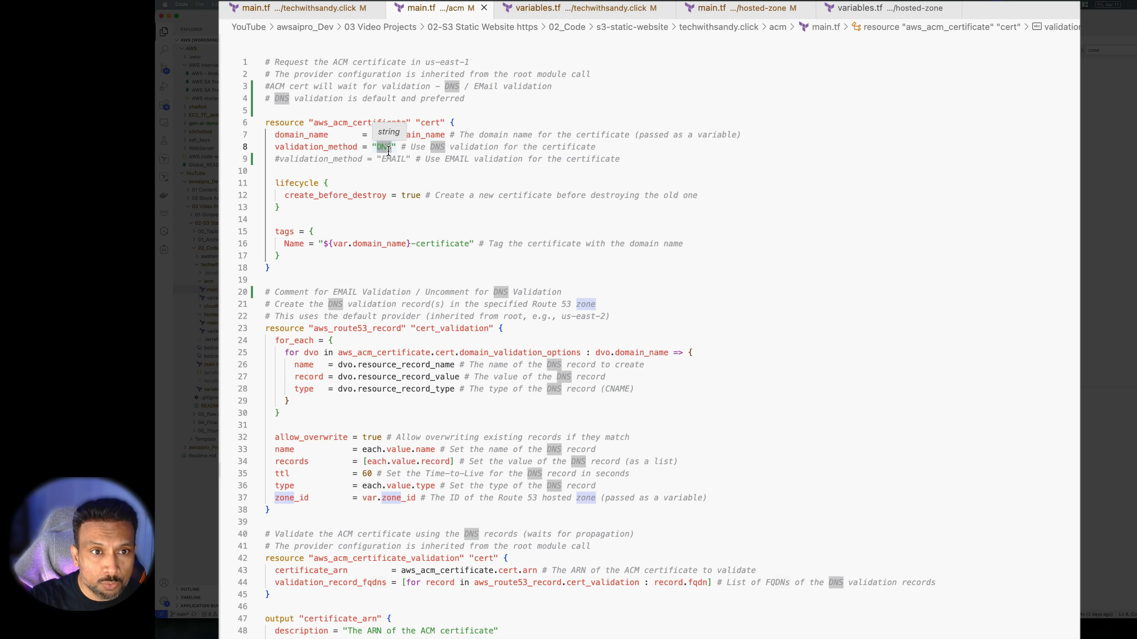
click(503, 157)
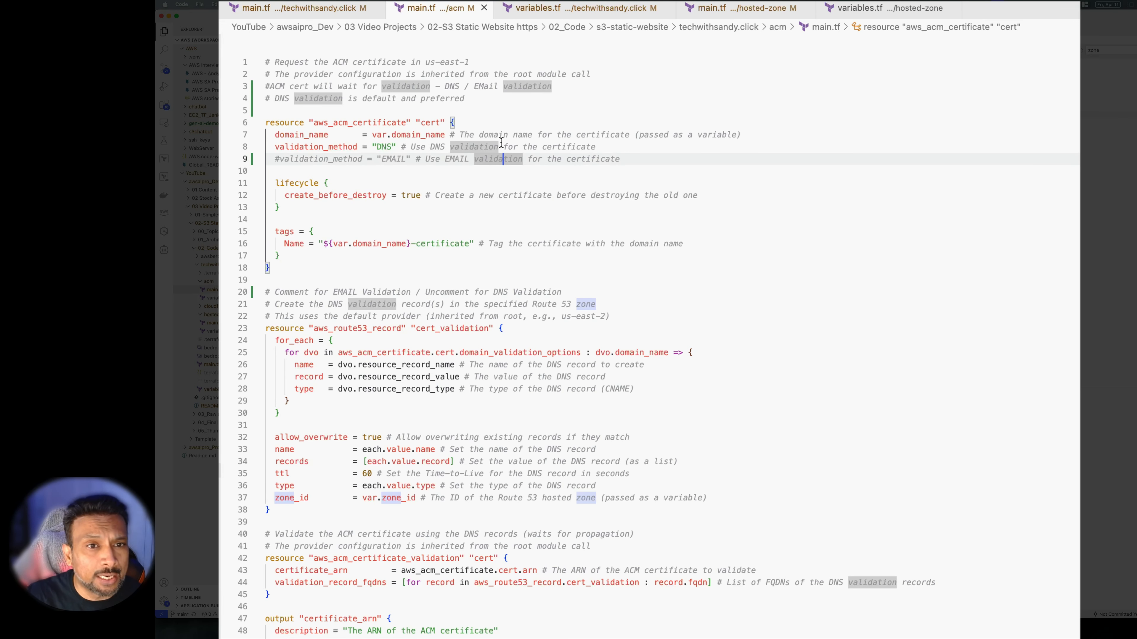
key(End)
click(380, 148)
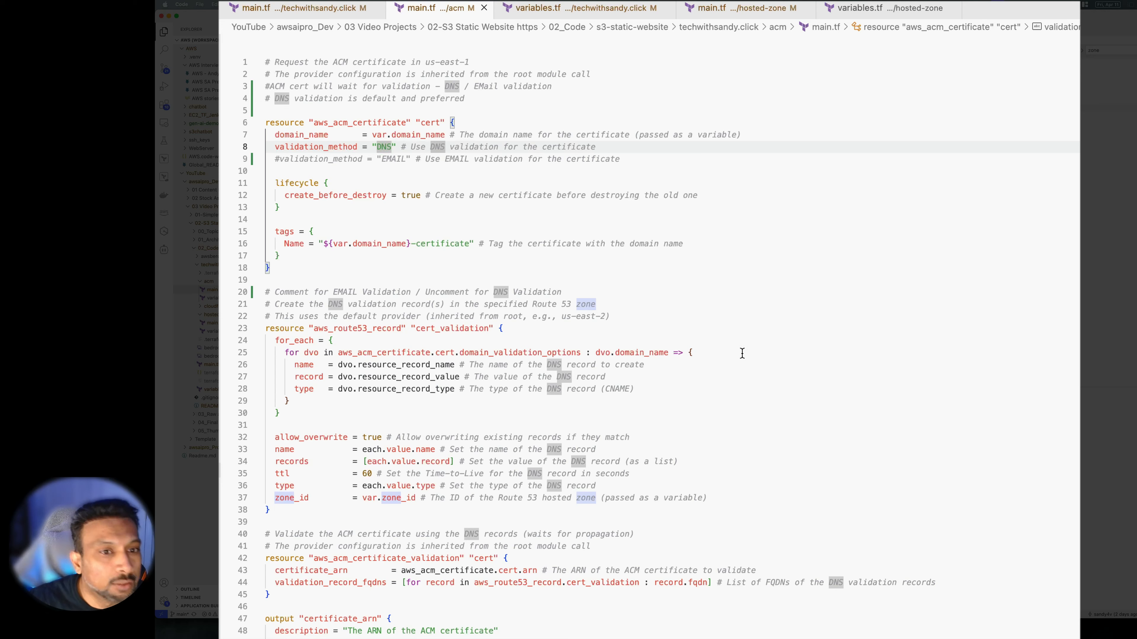
click(265, 328)
shift+click(542, 474)
drag(558, 477, 679, 483)
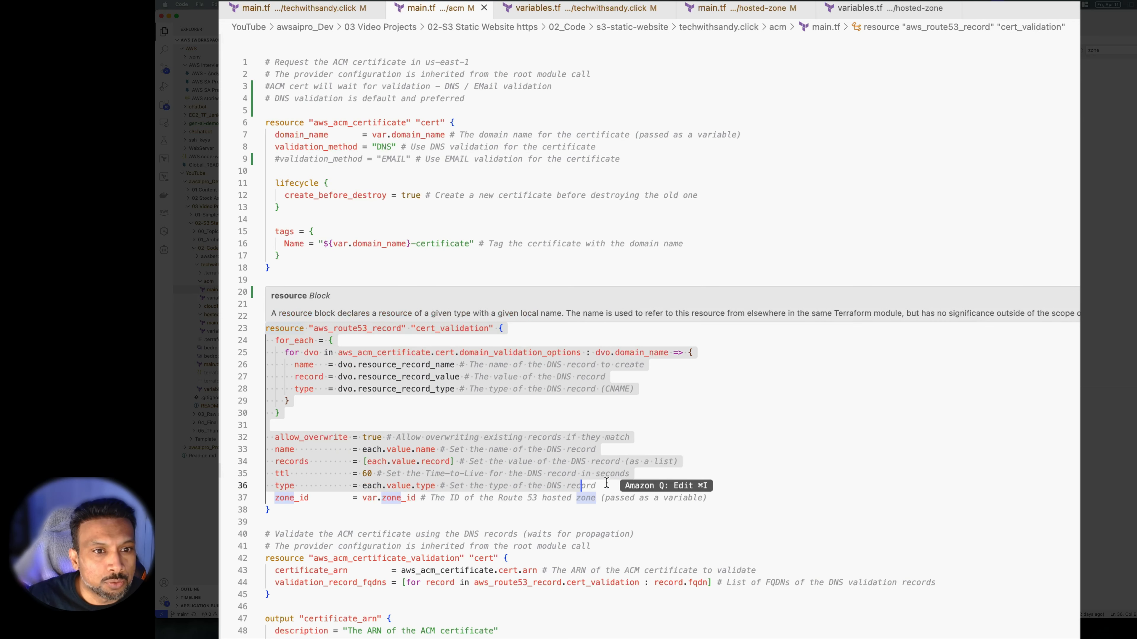
click(708, 482)
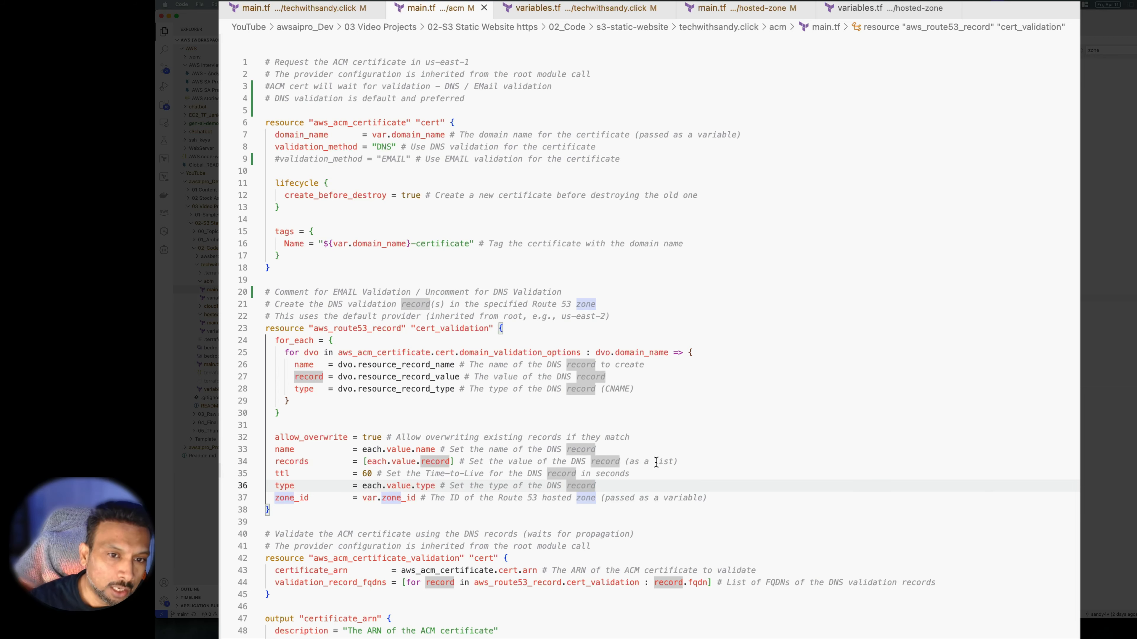
scroll(712, 472, down, 2)
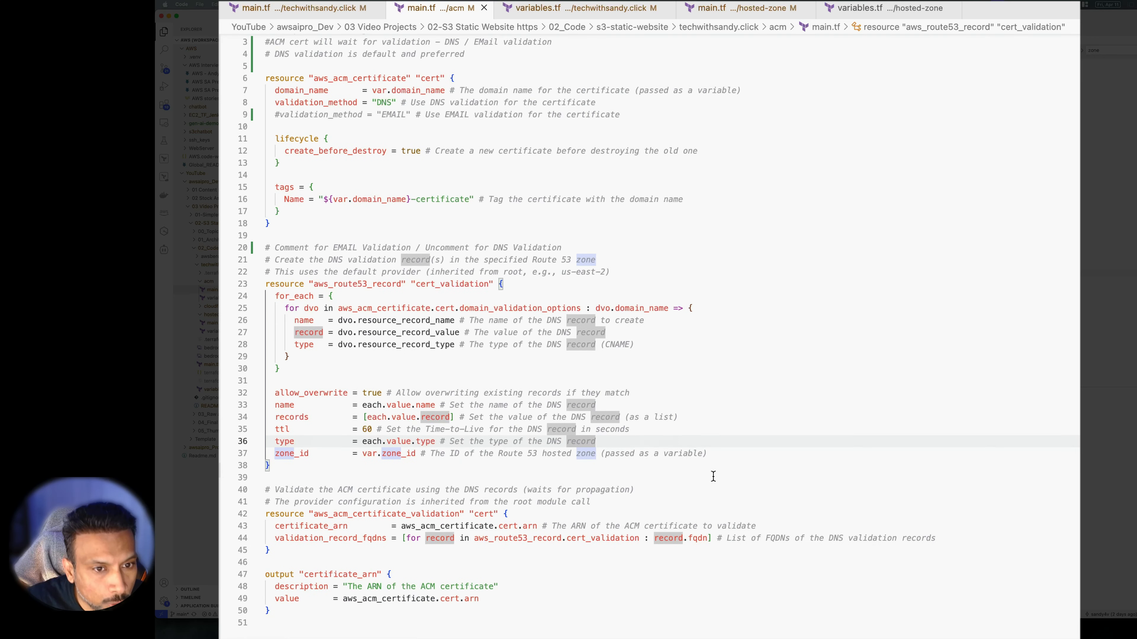
click(747, 470)
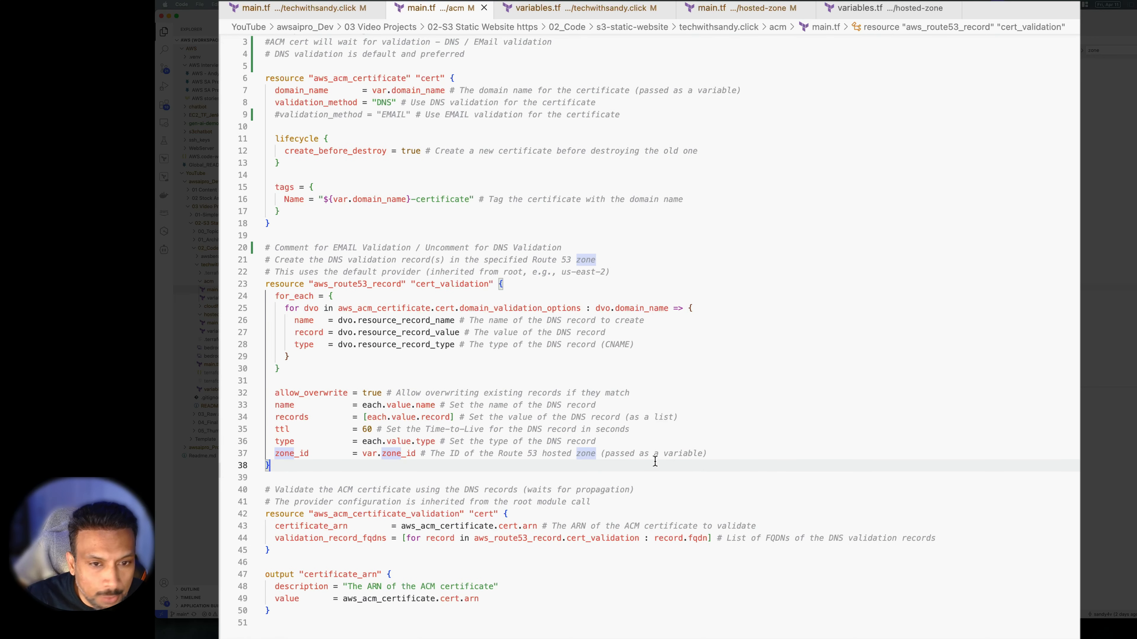
drag(735, 462, 278, 383)
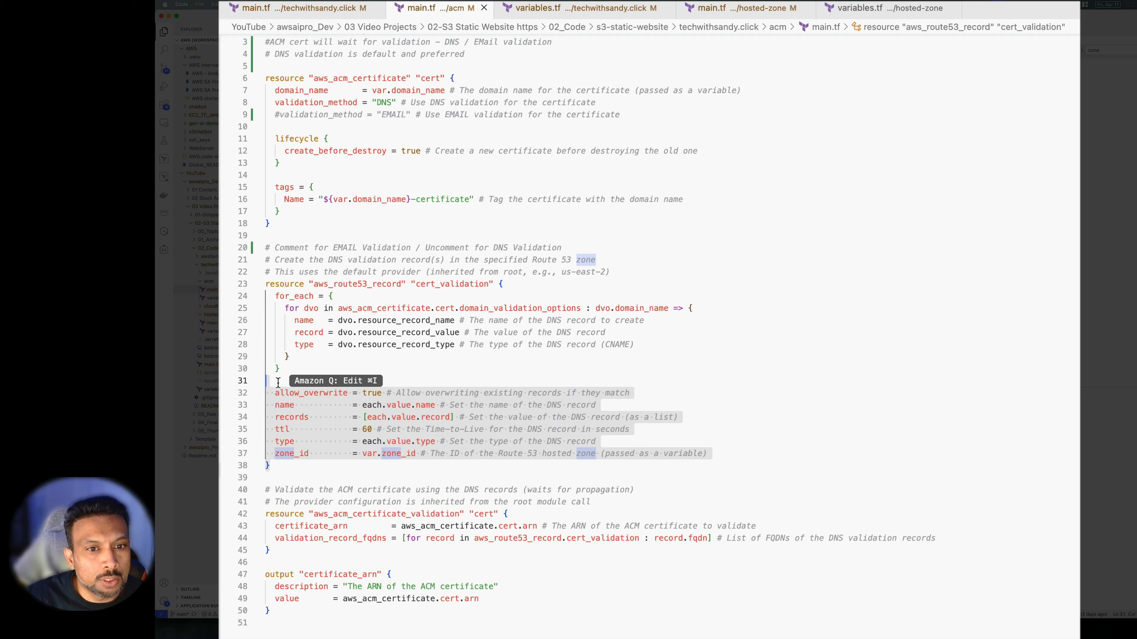
click(614, 427)
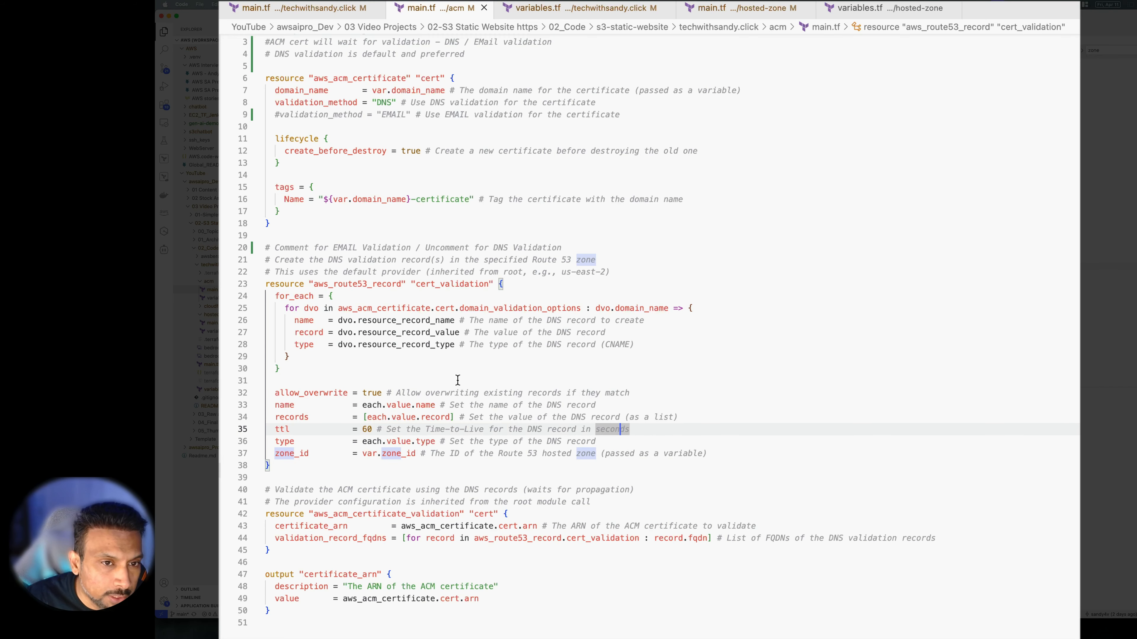
scroll(729, 430, down, 5)
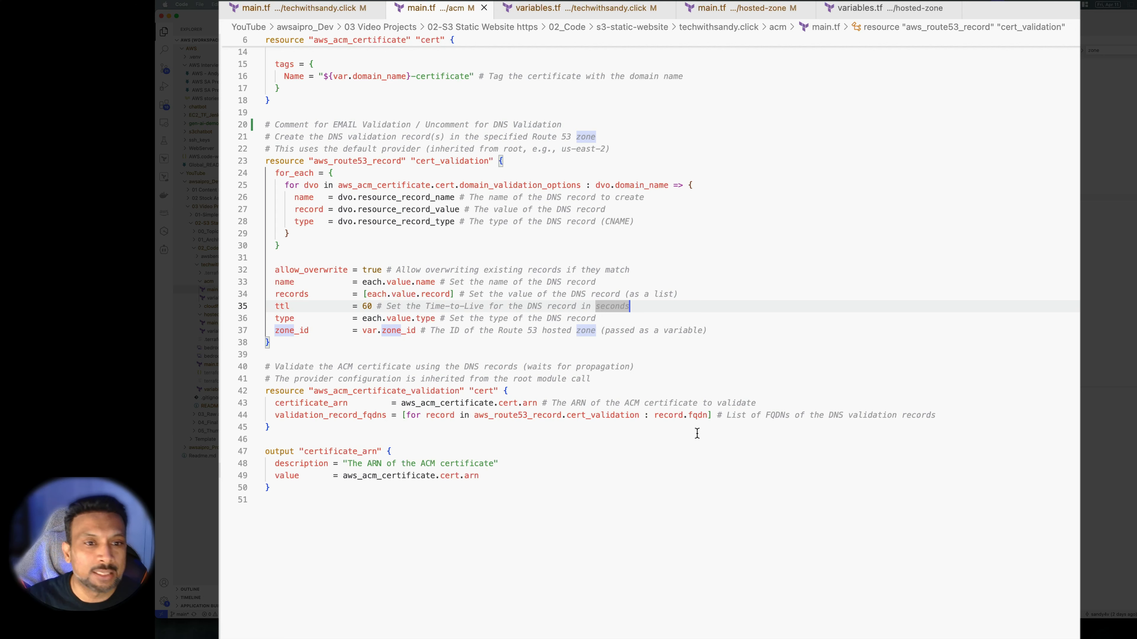
click(689, 450)
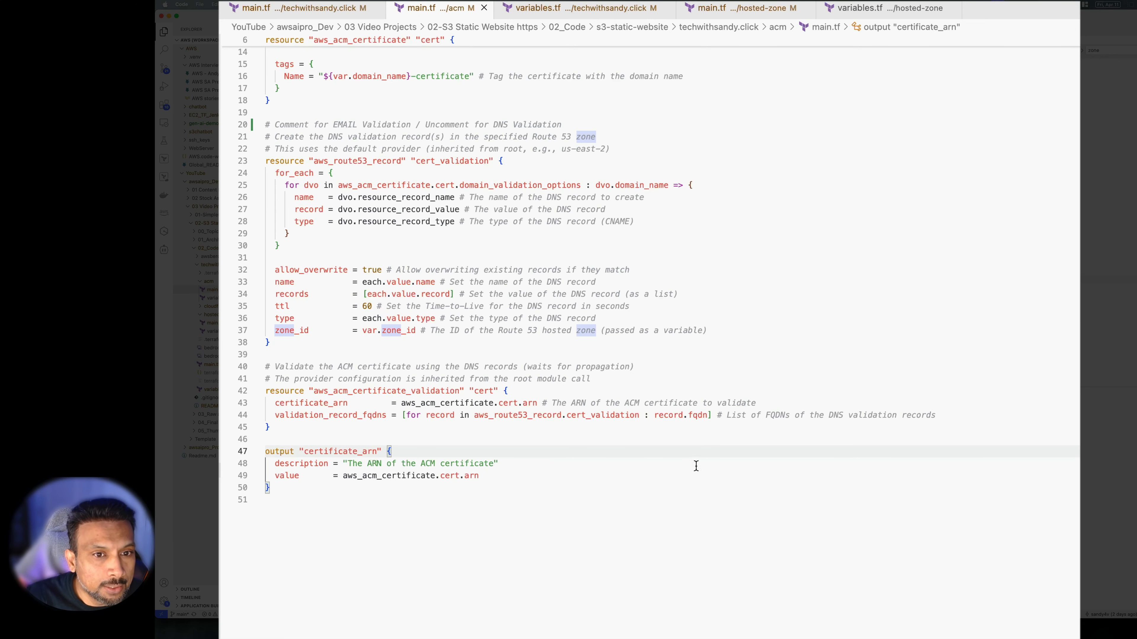
drag(509, 391, 285, 379)
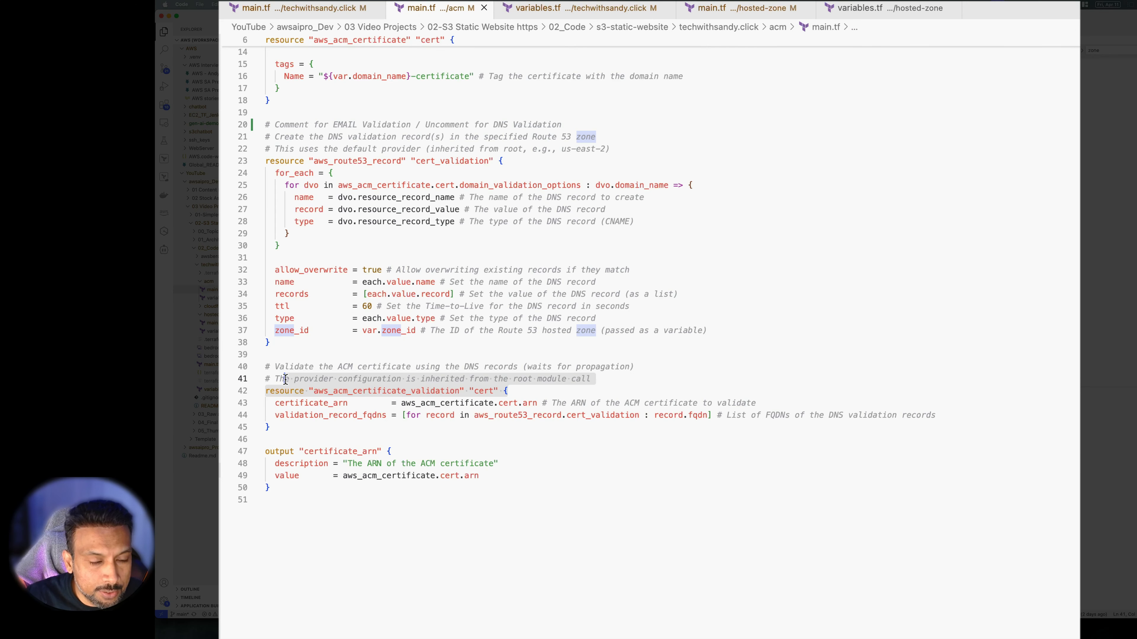
click(363, 431)
click(312, 501)
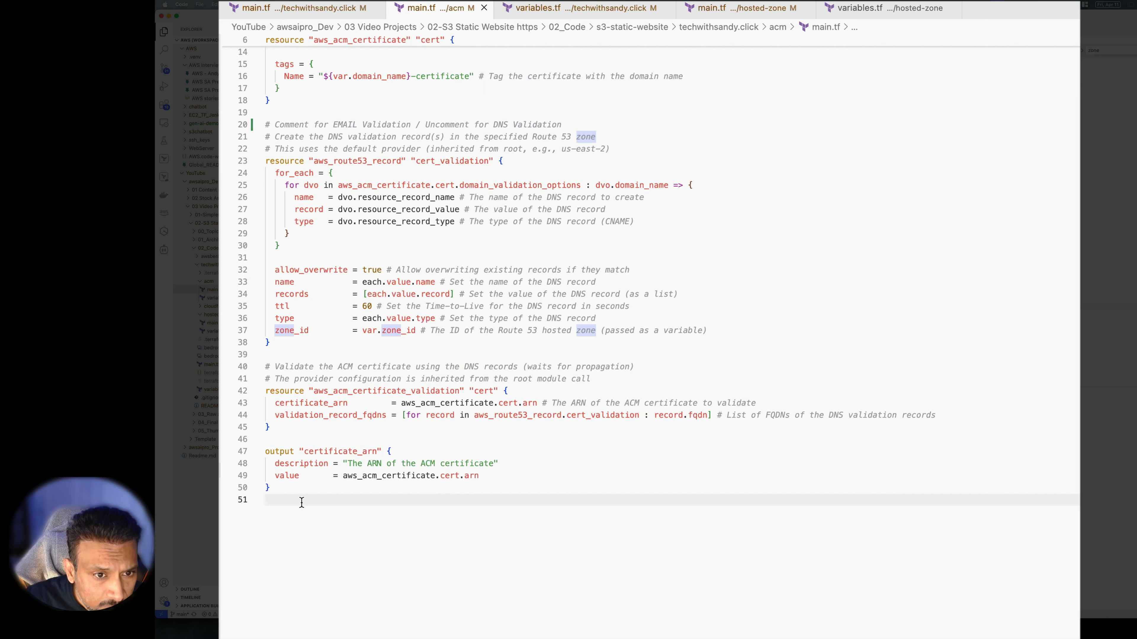
drag(293, 500, 265, 450)
click(334, 519)
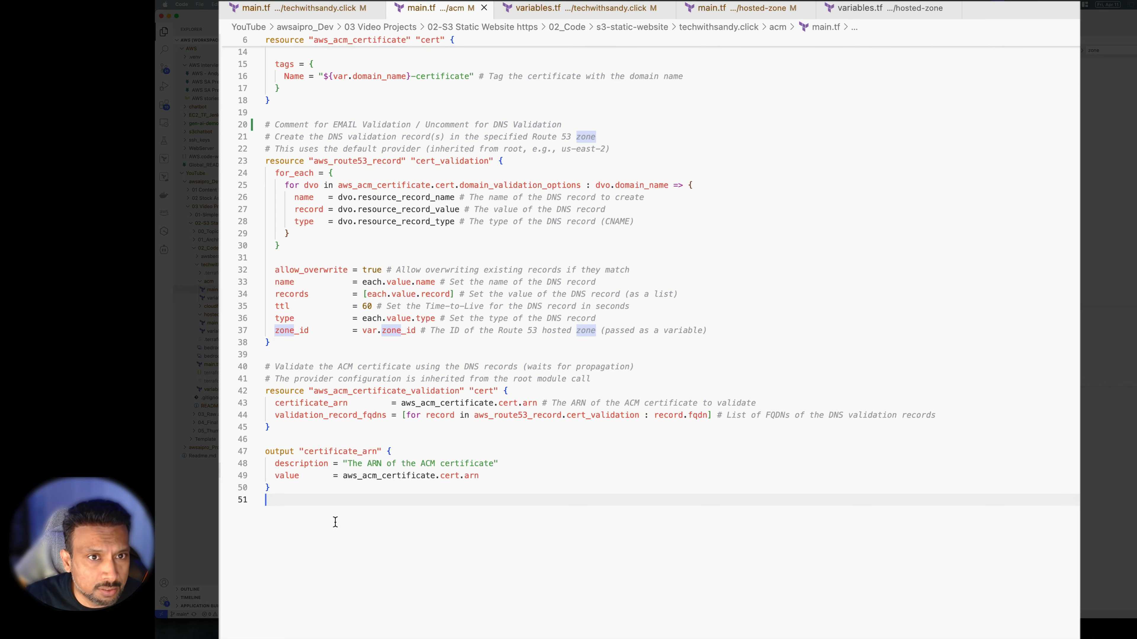
scroll(334, 521, up, 5)
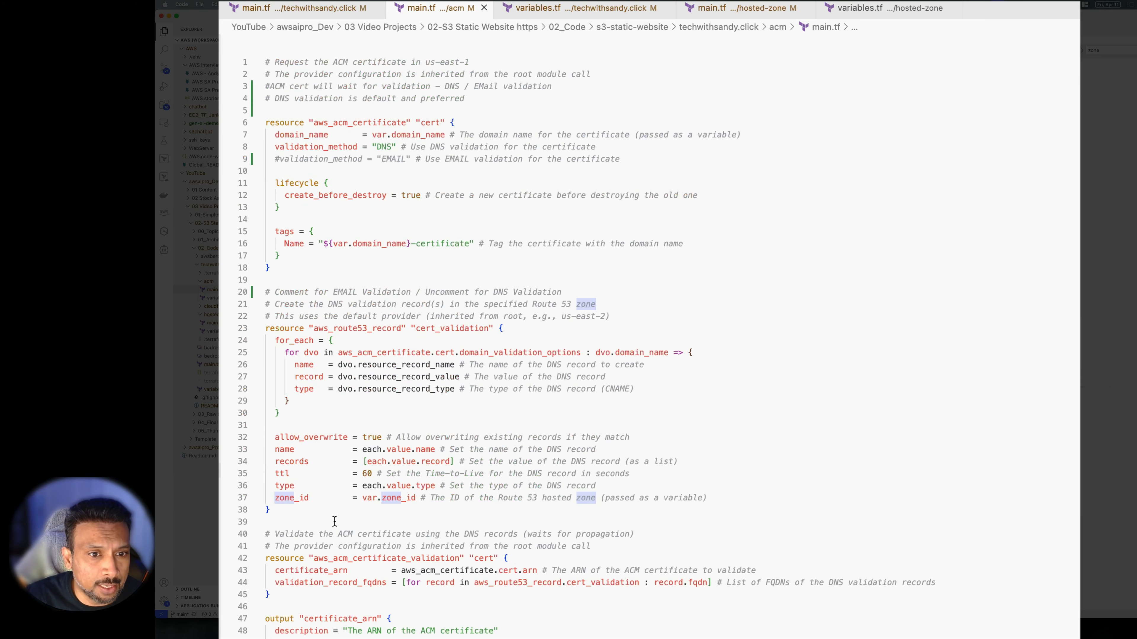
click(315, 9)
click(322, 448)
drag(369, 373, 279, 365)
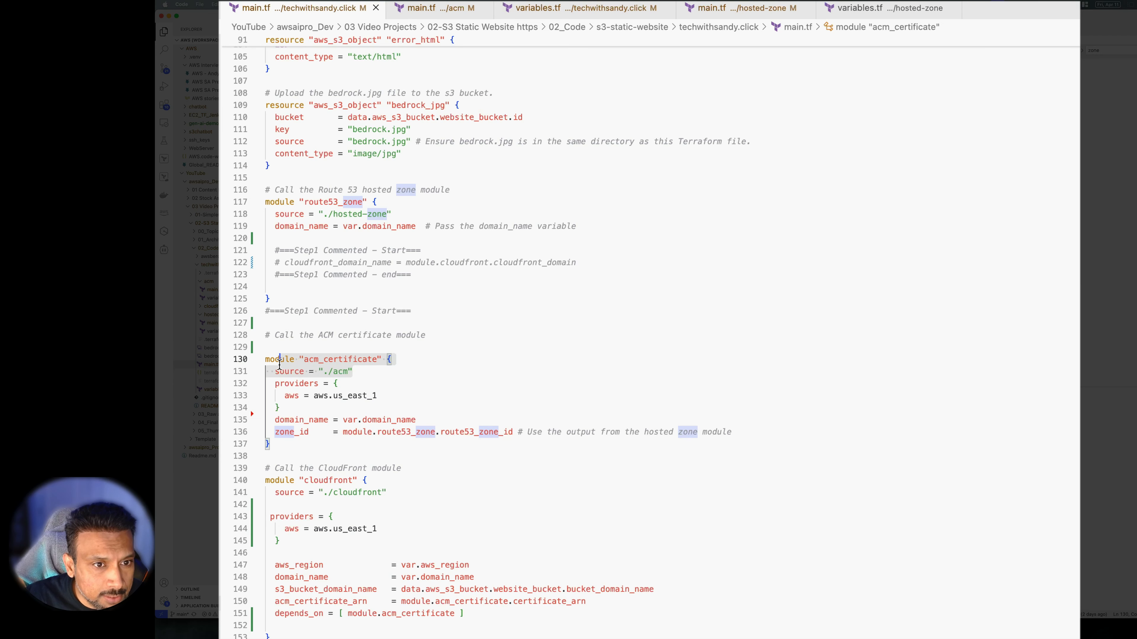
click(390, 364)
click(386, 372)
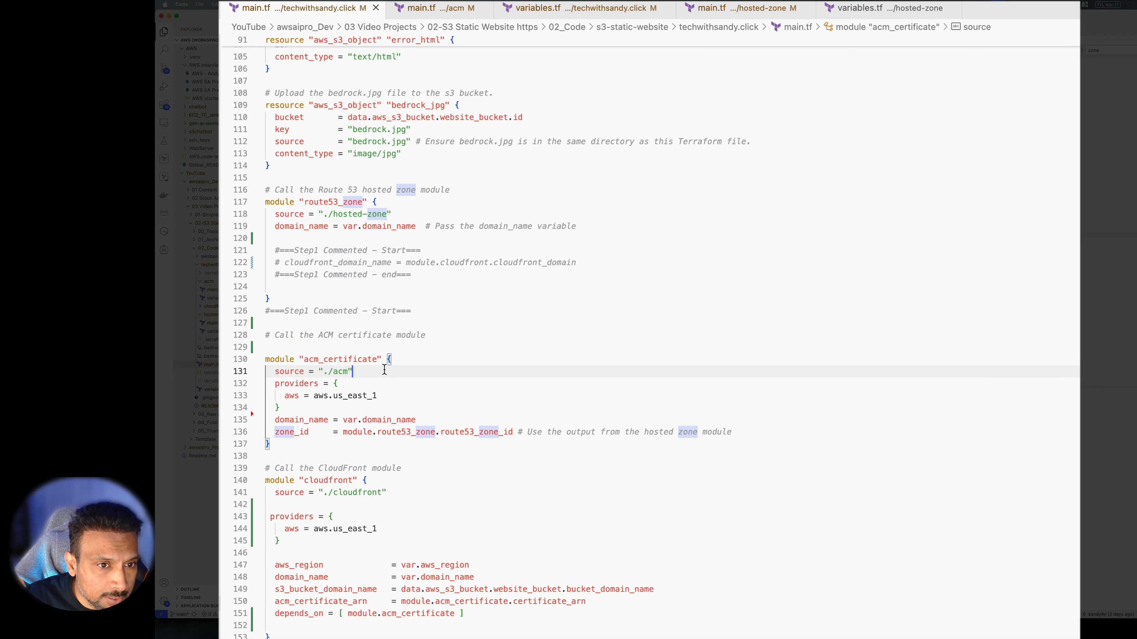
click(403, 397)
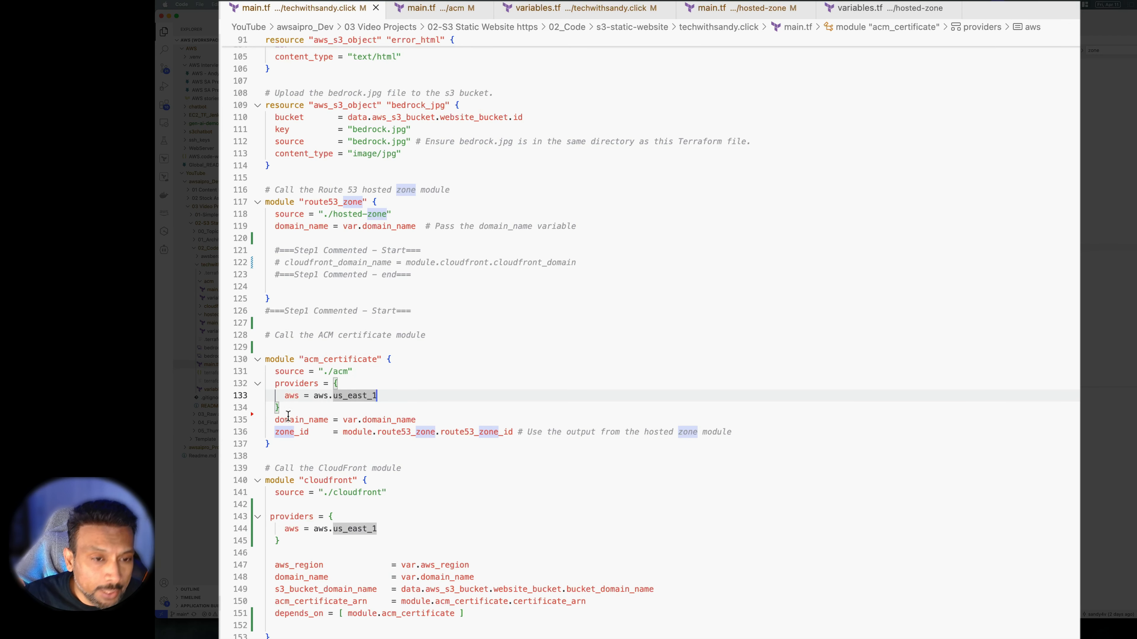
drag(255, 414, 246, 385)
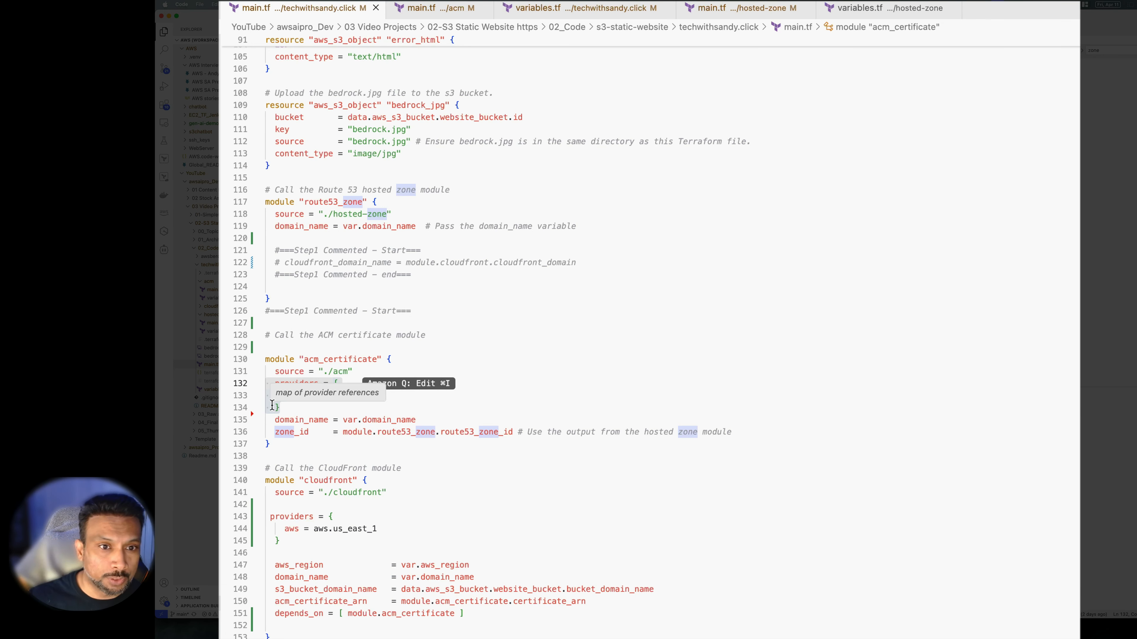
click(578, 392)
scroll(397, 454, down, 4)
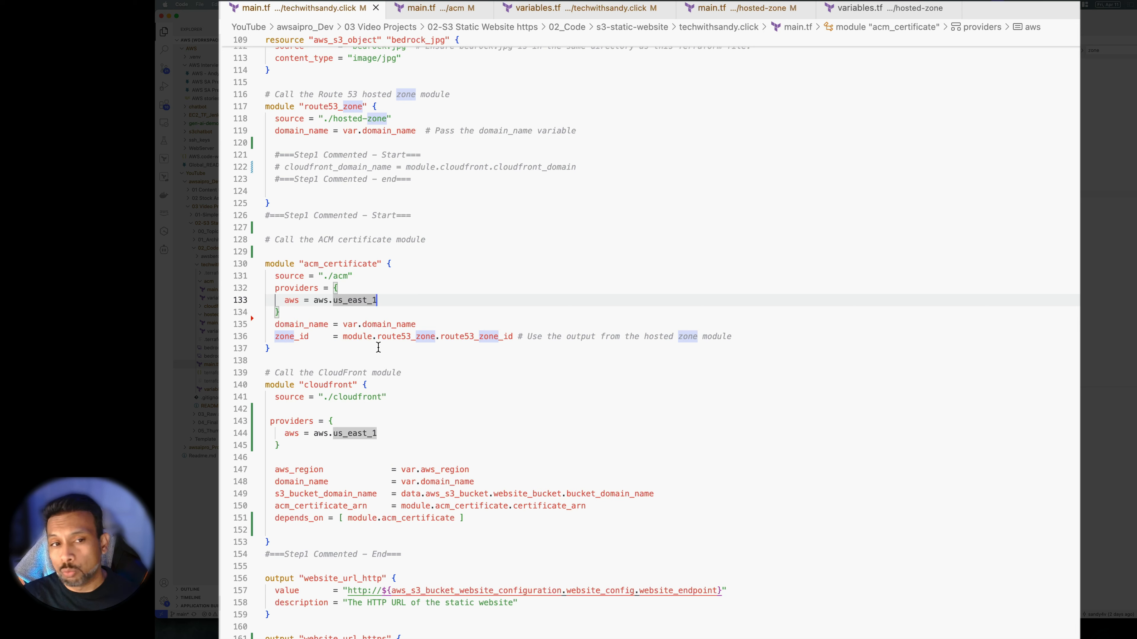
click(324, 336)
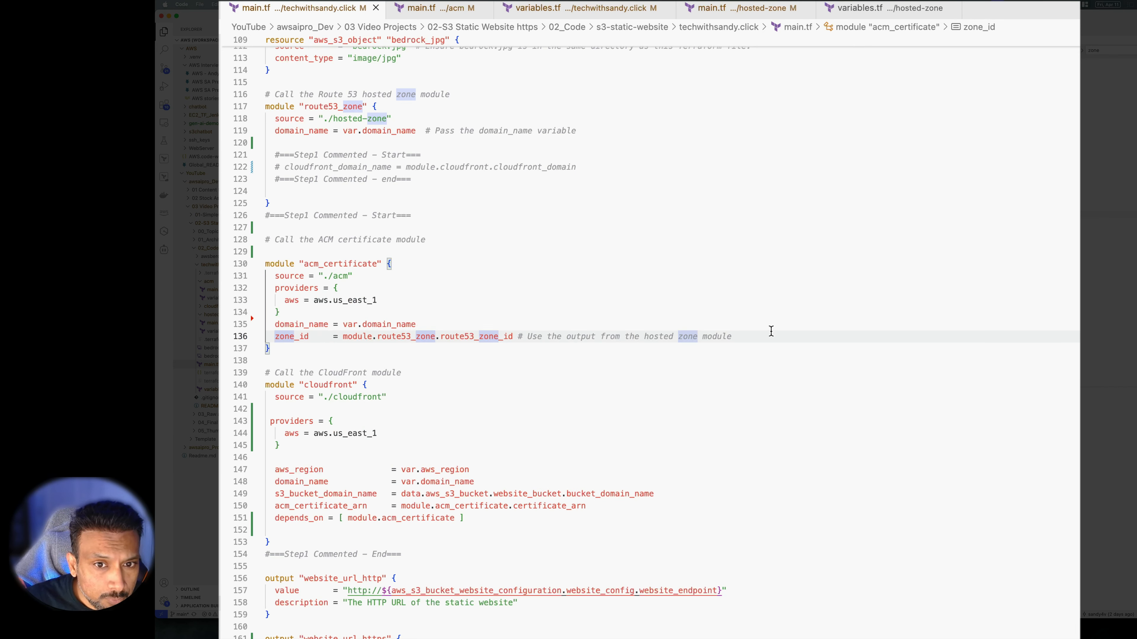
drag(754, 338, 531, 337)
scroll(571, 394, down, 2)
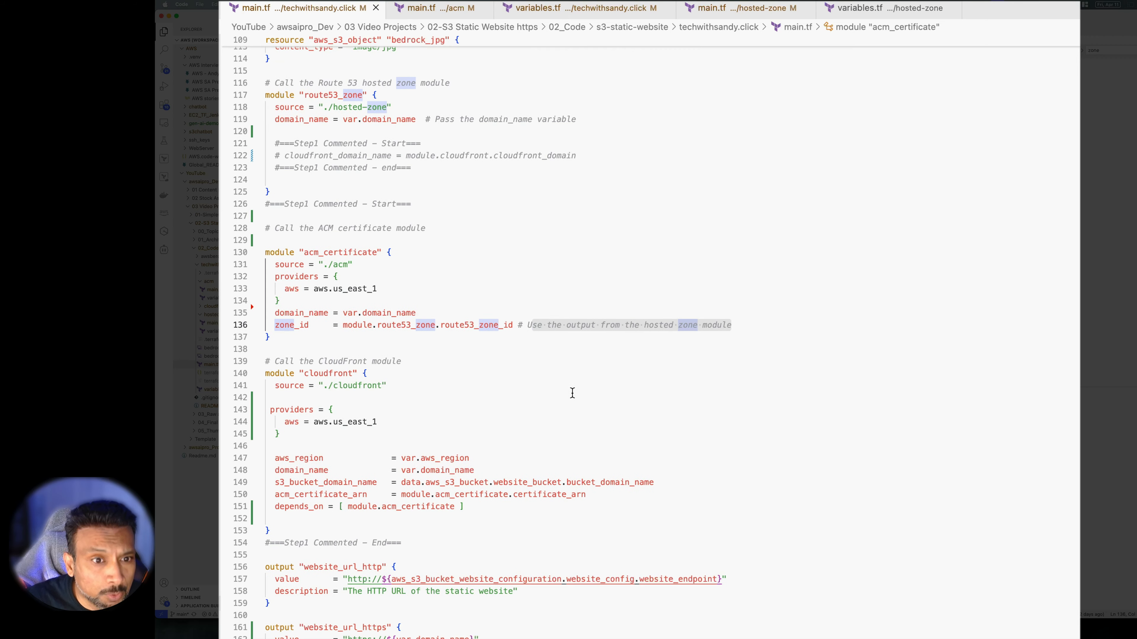
Review the cloudfront module's name, source line and providers block (lines 140–145) in the root main.tf
click(396, 331)
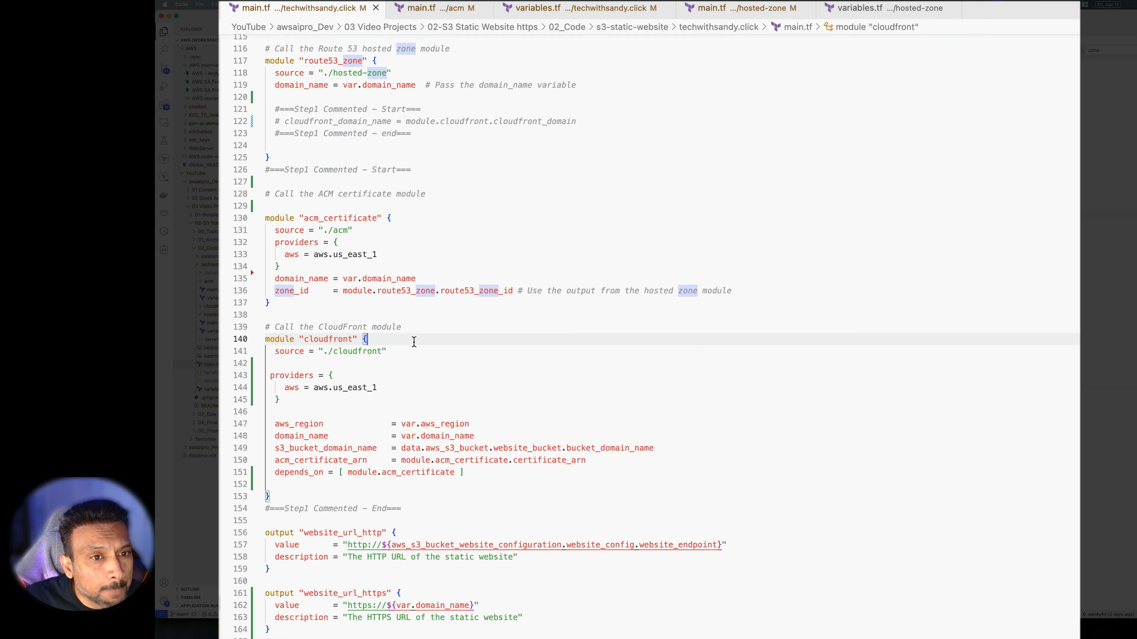
scroll(412, 338, down, 1)
scroll(415, 342, down, 5)
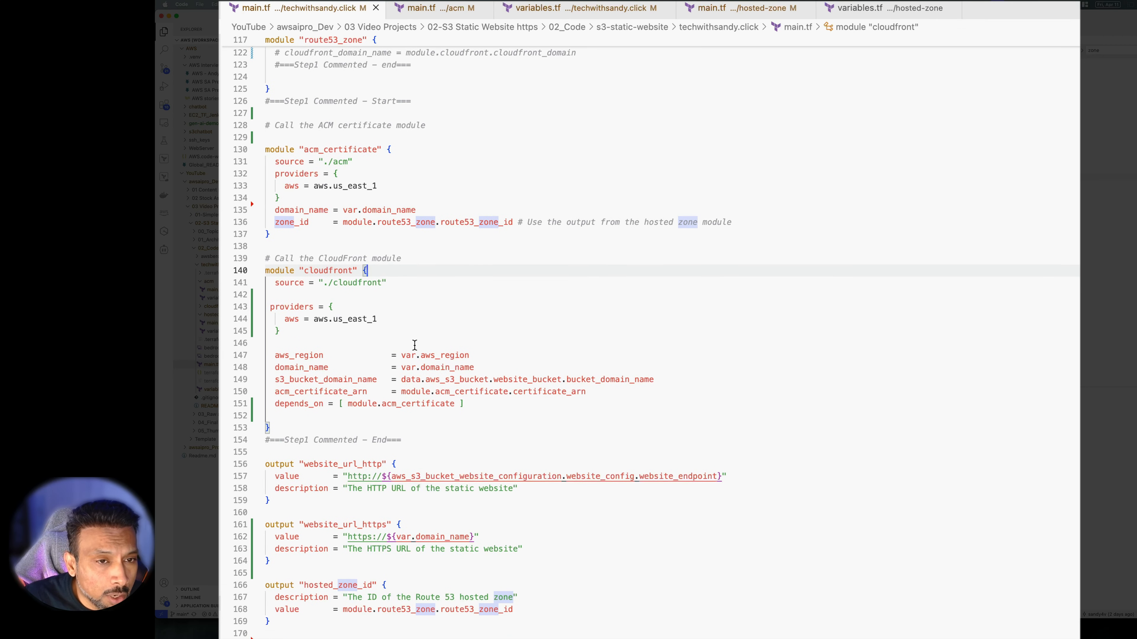
drag(383, 262, 294, 263)
drag(432, 272, 280, 274)
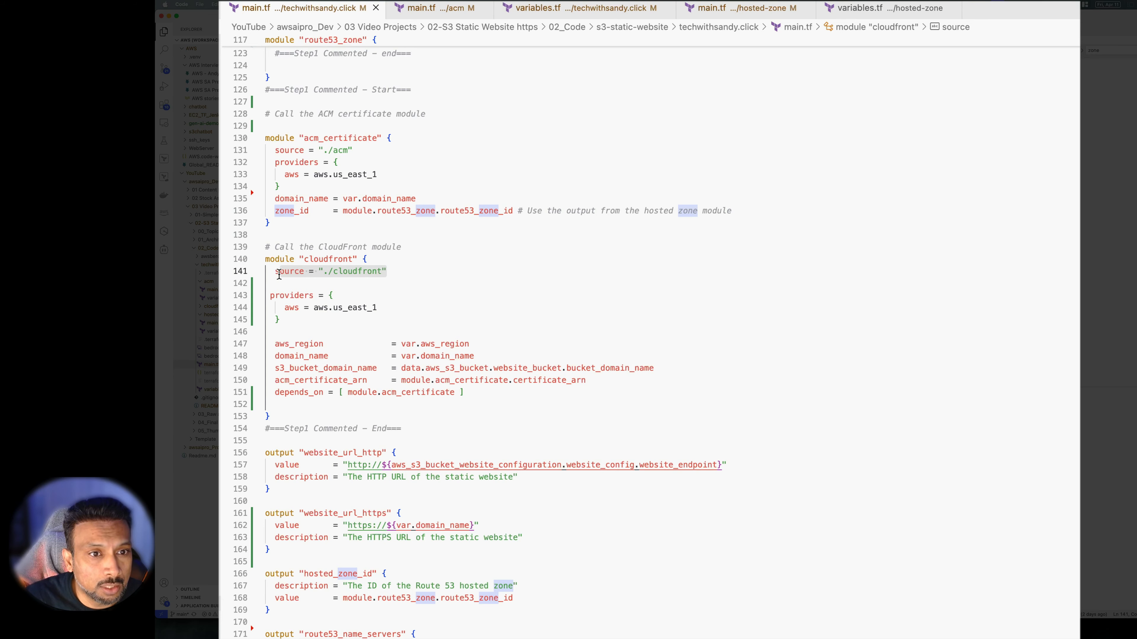
click(291, 320)
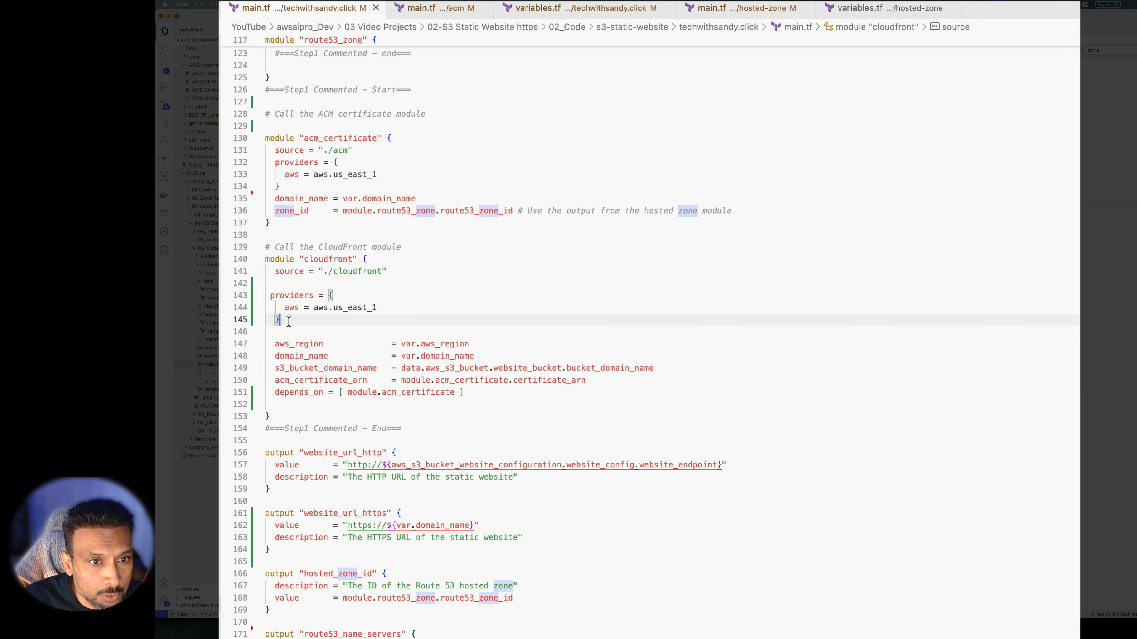
drag(315, 319, 229, 293)
click(313, 320)
drag(314, 319, 229, 293)
Review the cloudfront module's aws_region, us_east_1 provider mapping, bucket domain name and ACM certificate ARN arguments
click(491, 331)
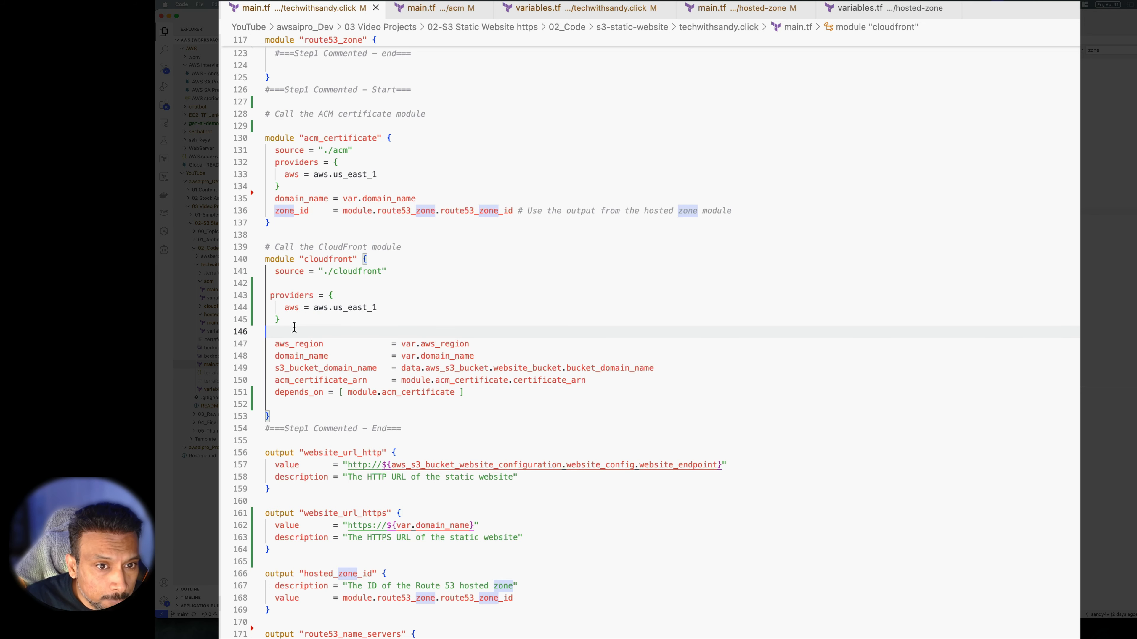
scroll(491, 310, down, 1)
drag(481, 322, 371, 321)
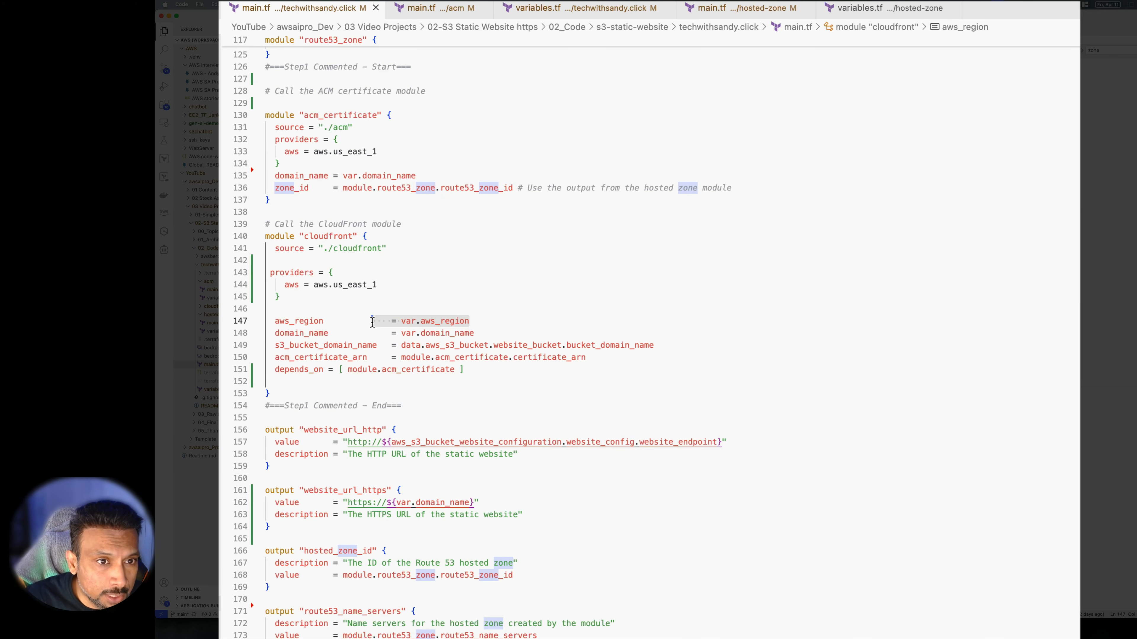
drag(397, 282, 264, 274)
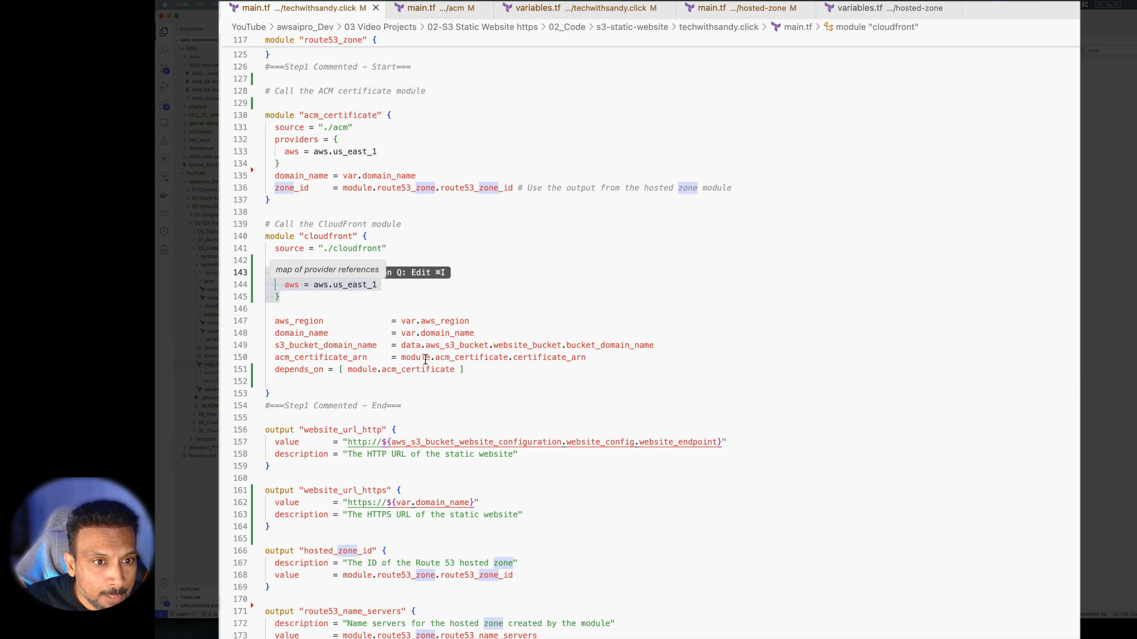
click(646, 295)
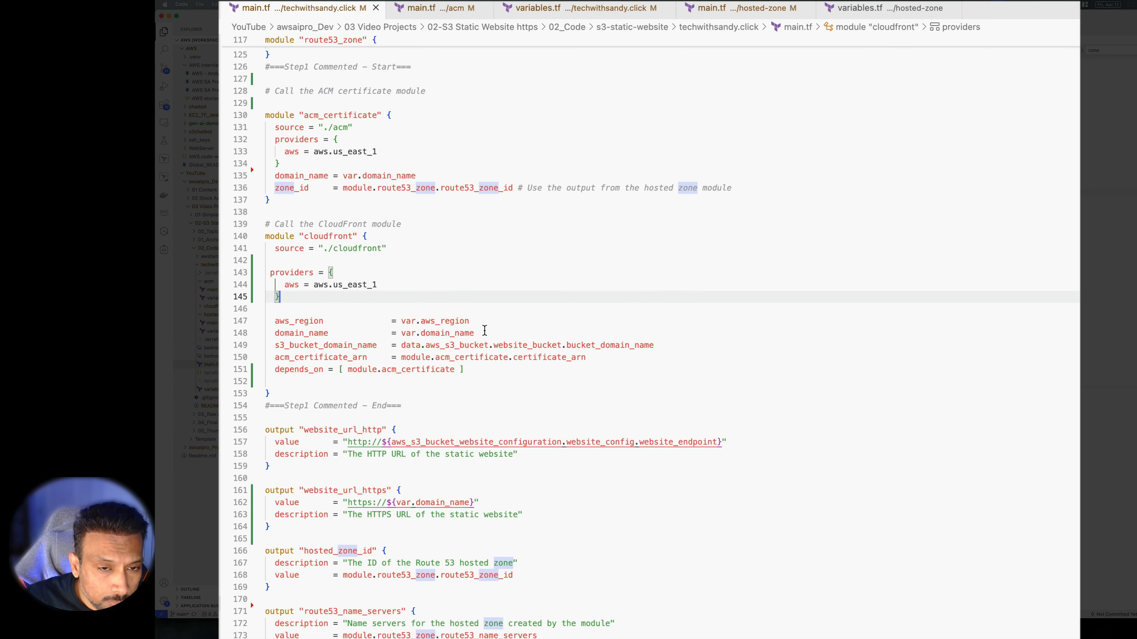
drag(482, 322, 410, 331)
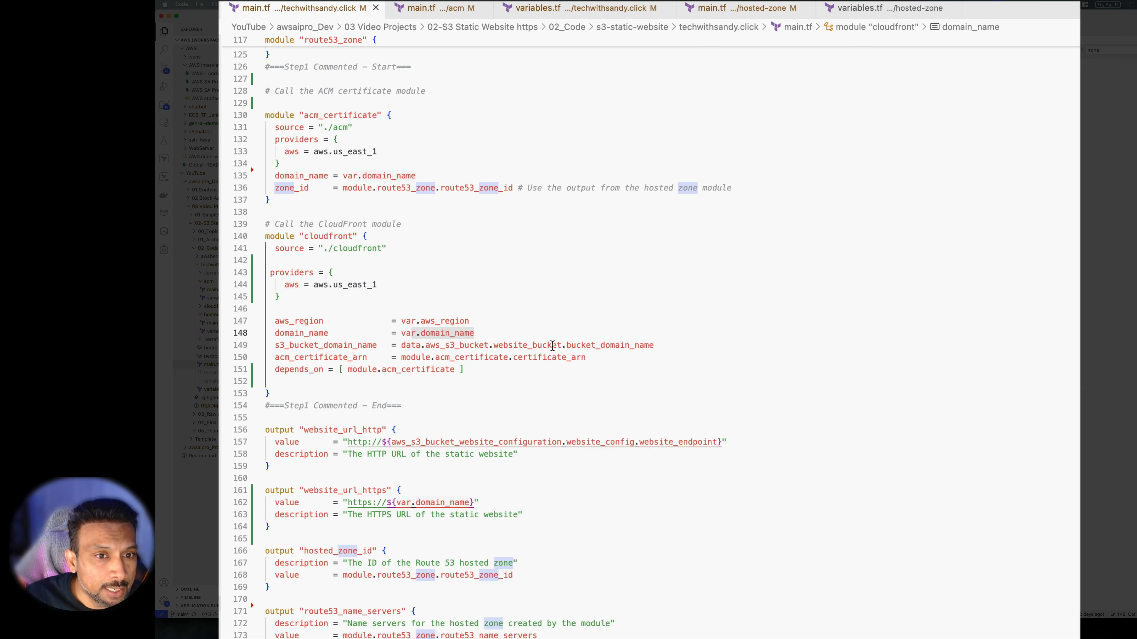
click(316, 343)
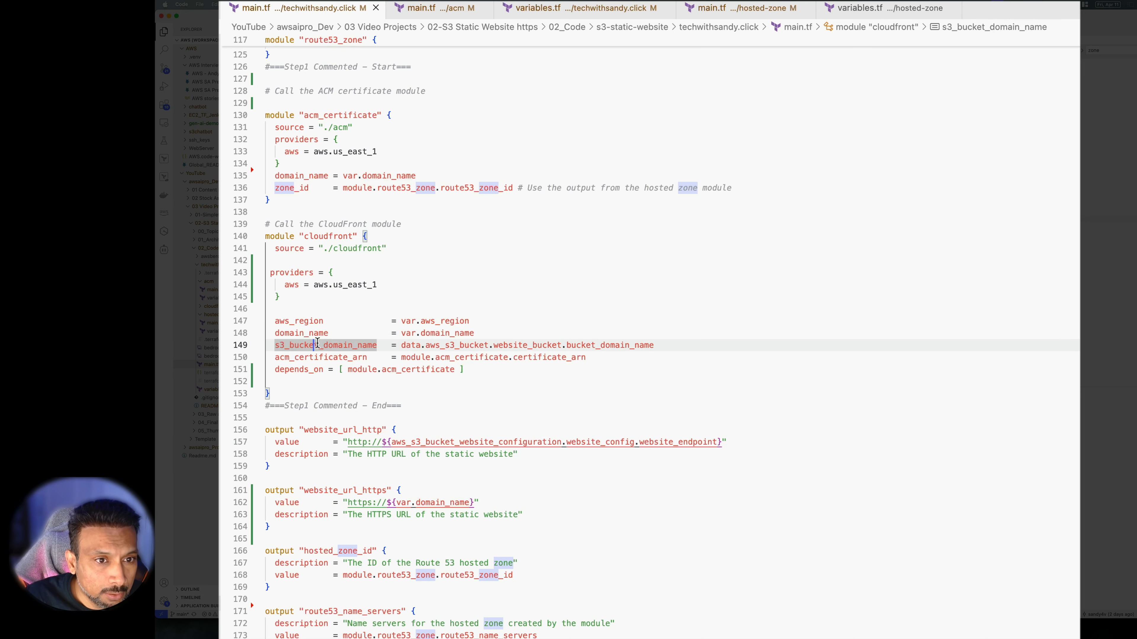
click(411, 343)
drag(624, 355, 390, 357)
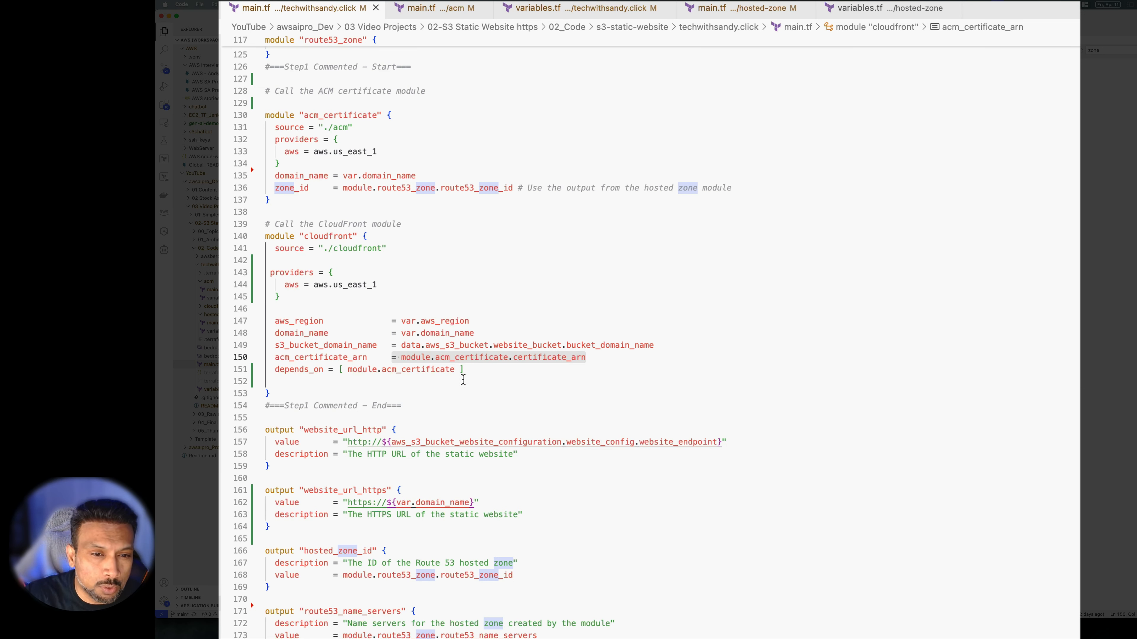
Check the depends_on line, then expand the cloudfront folder and open its main.tf
click(477, 378)
drag(477, 378, 293, 370)
click(497, 377)
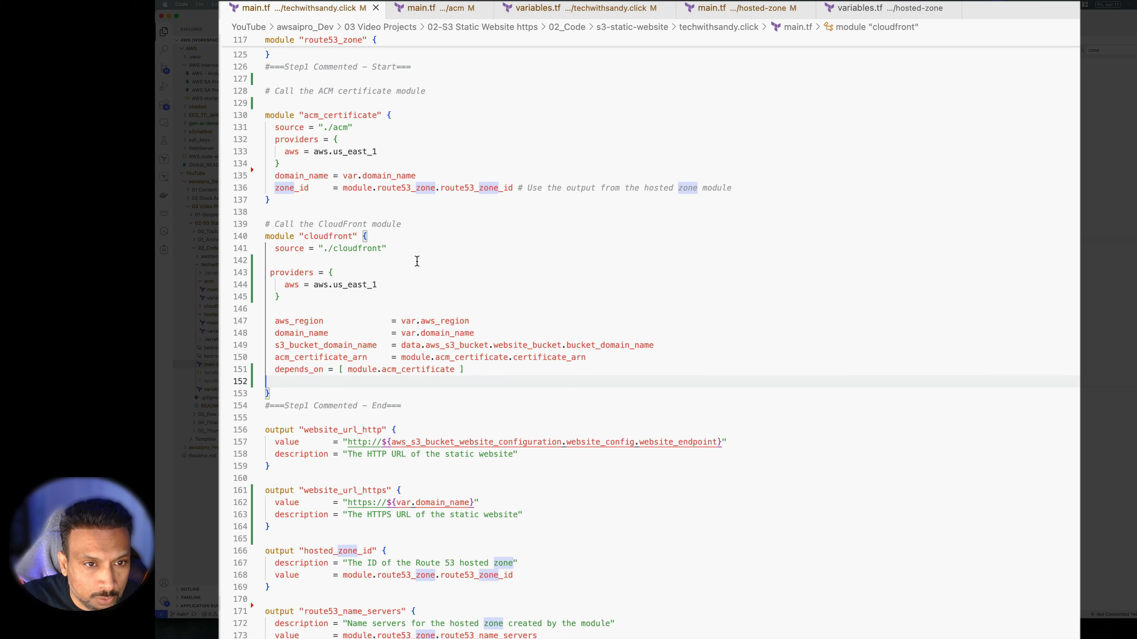
click(405, 225)
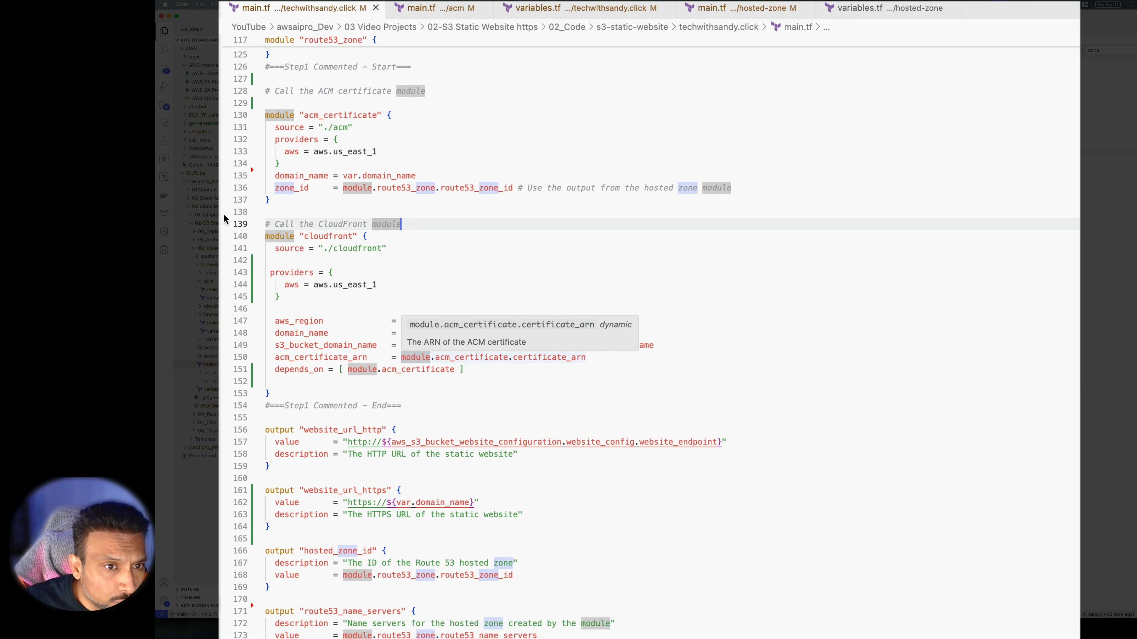
click(395, 249)
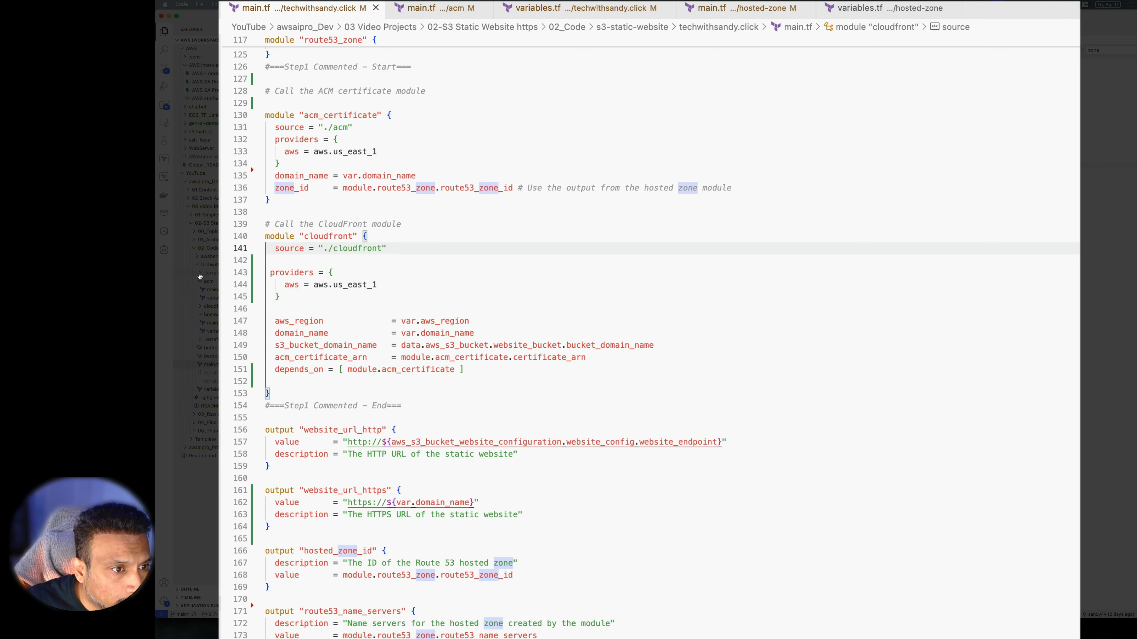
click(204, 307)
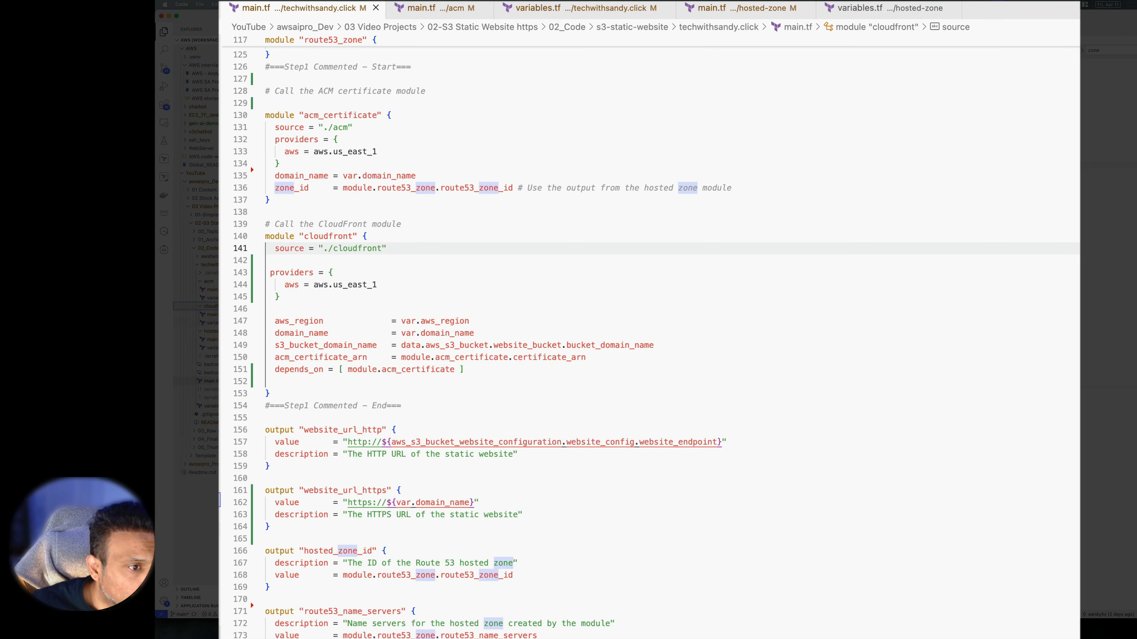
click(217, 316)
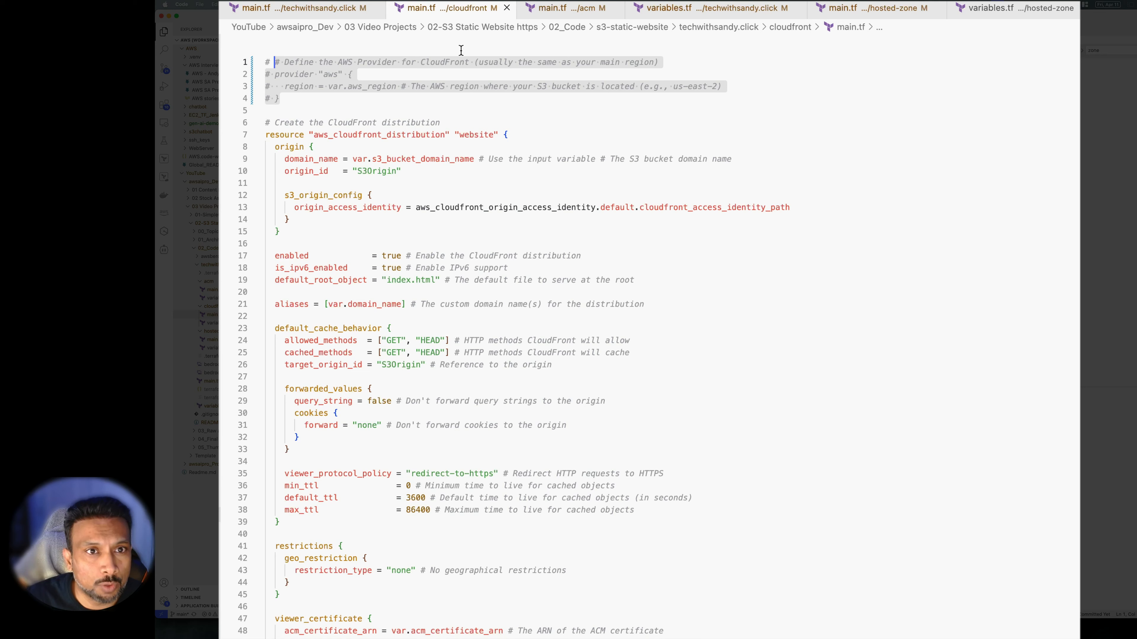
click(888, 209)
mouse_move(316, 134)
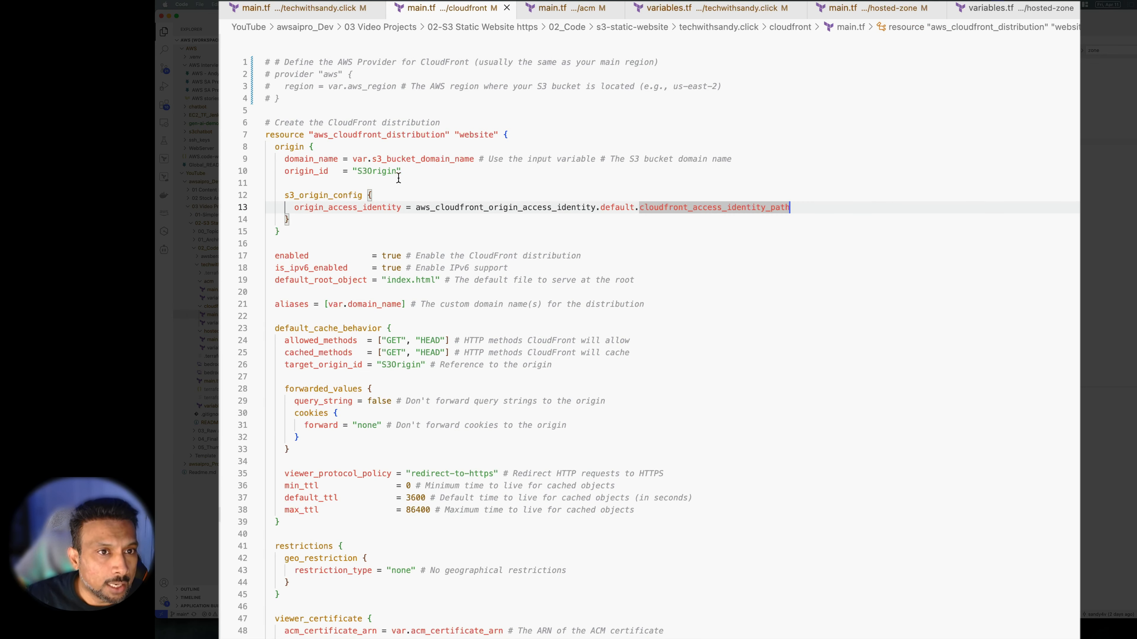
click(474, 99)
click(485, 135)
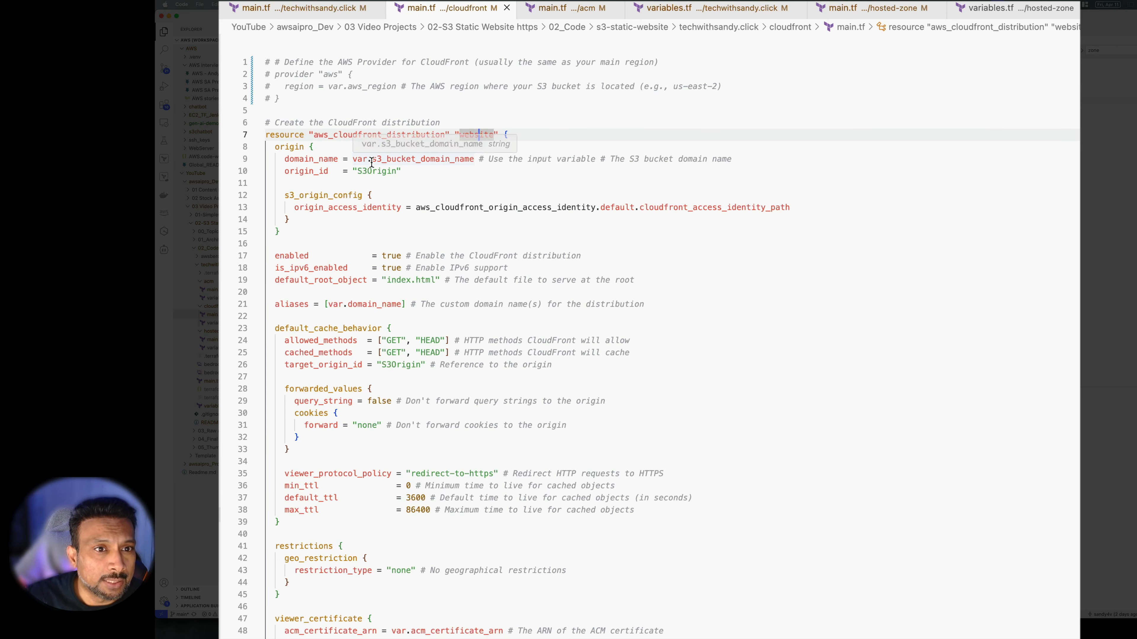
drag(402, 171, 280, 168)
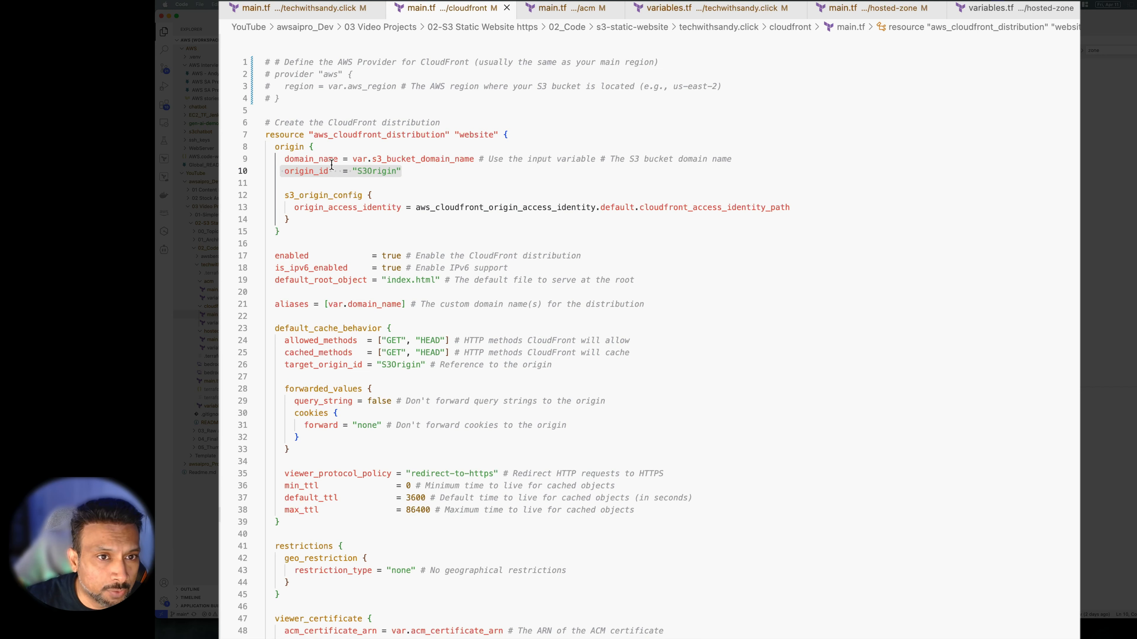
click(445, 179)
drag(404, 172, 276, 172)
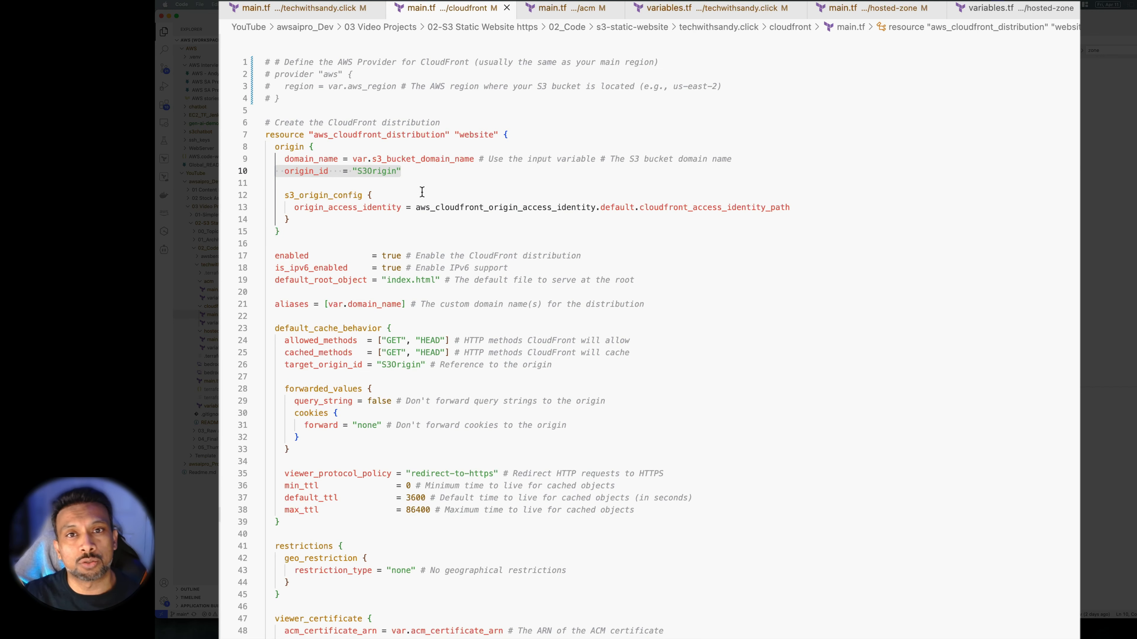
click(424, 174)
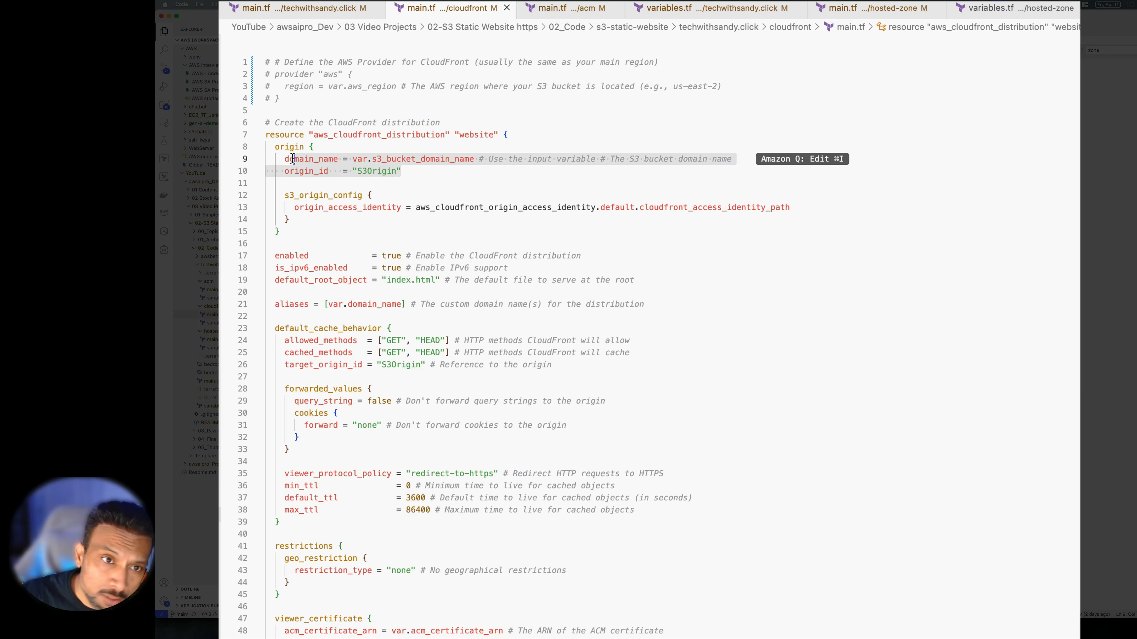
click(384, 232)
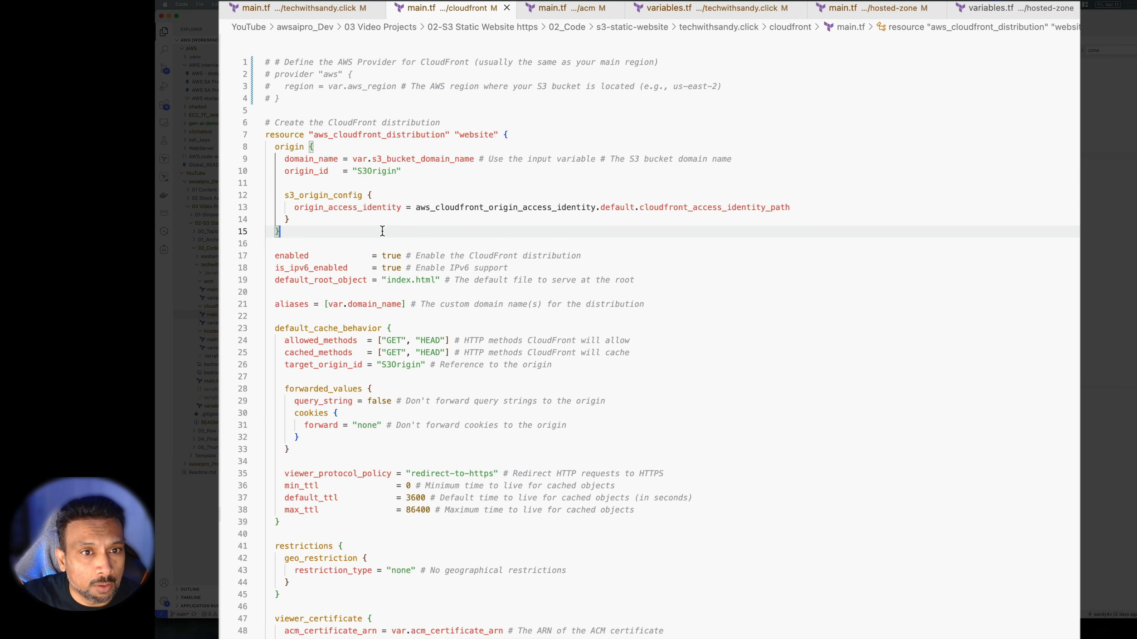
scroll(387, 234, down, 2)
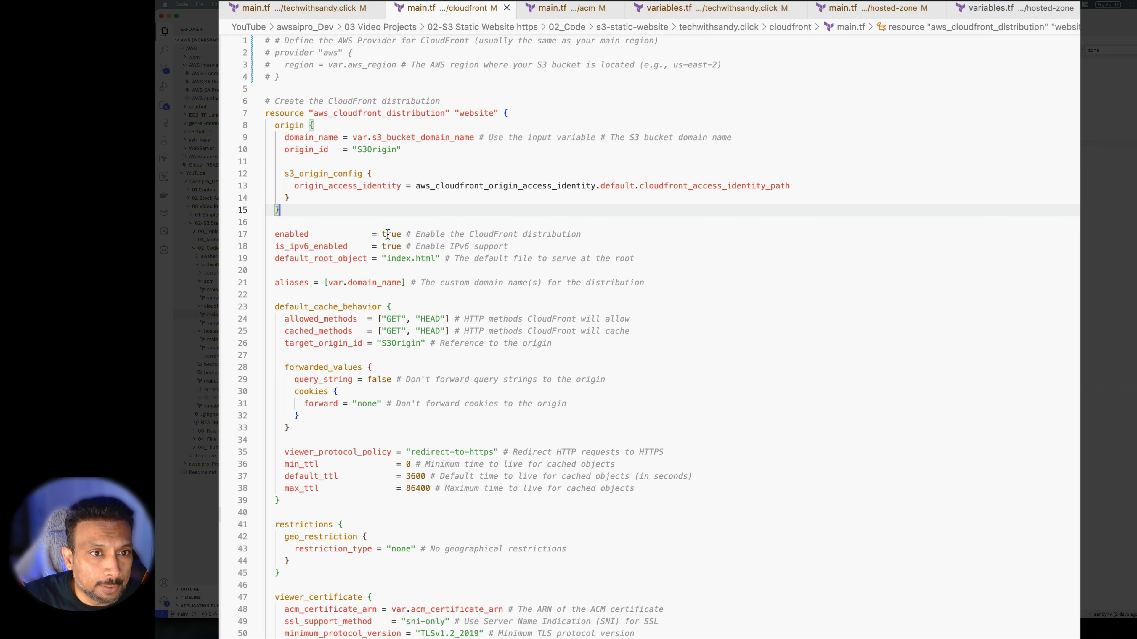
scroll(389, 236, down, 1)
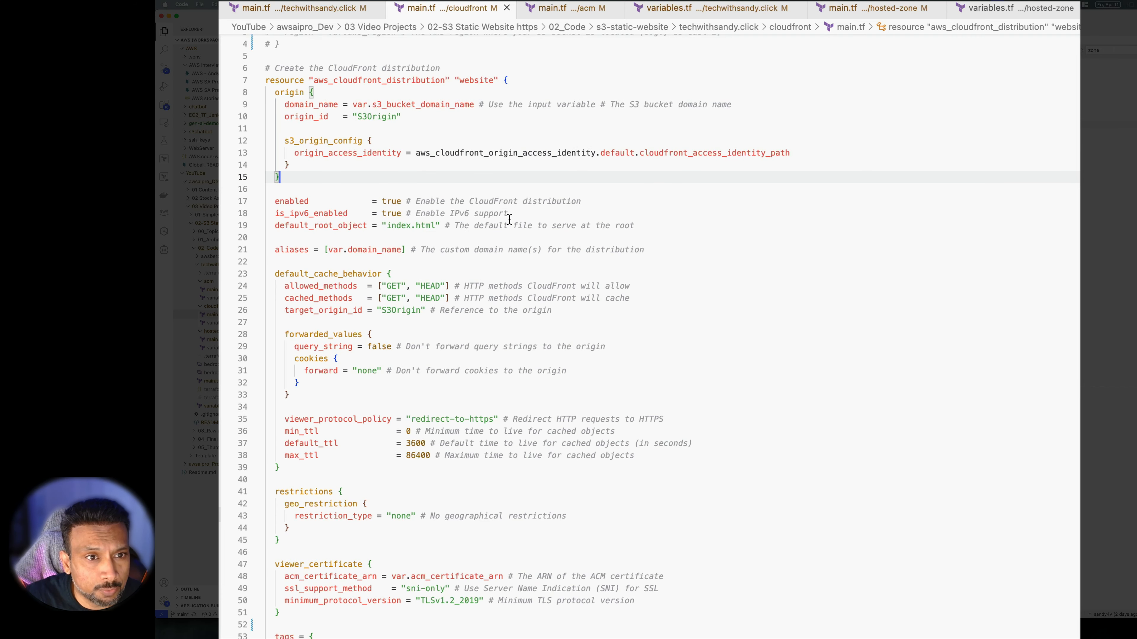
scroll(544, 230, down, 1)
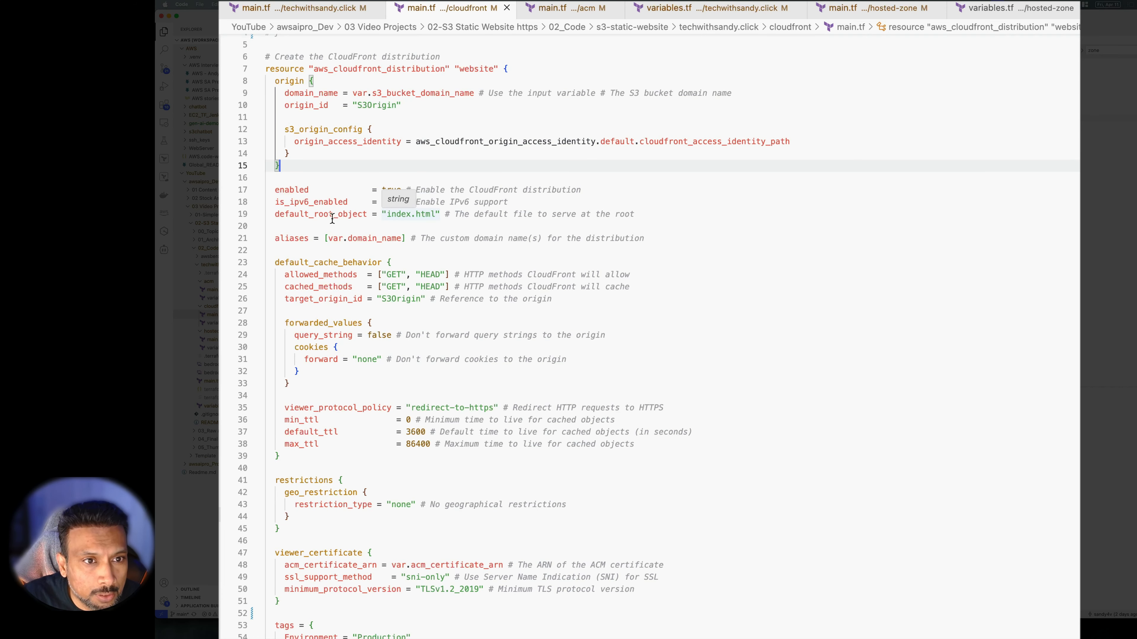
click(294, 214)
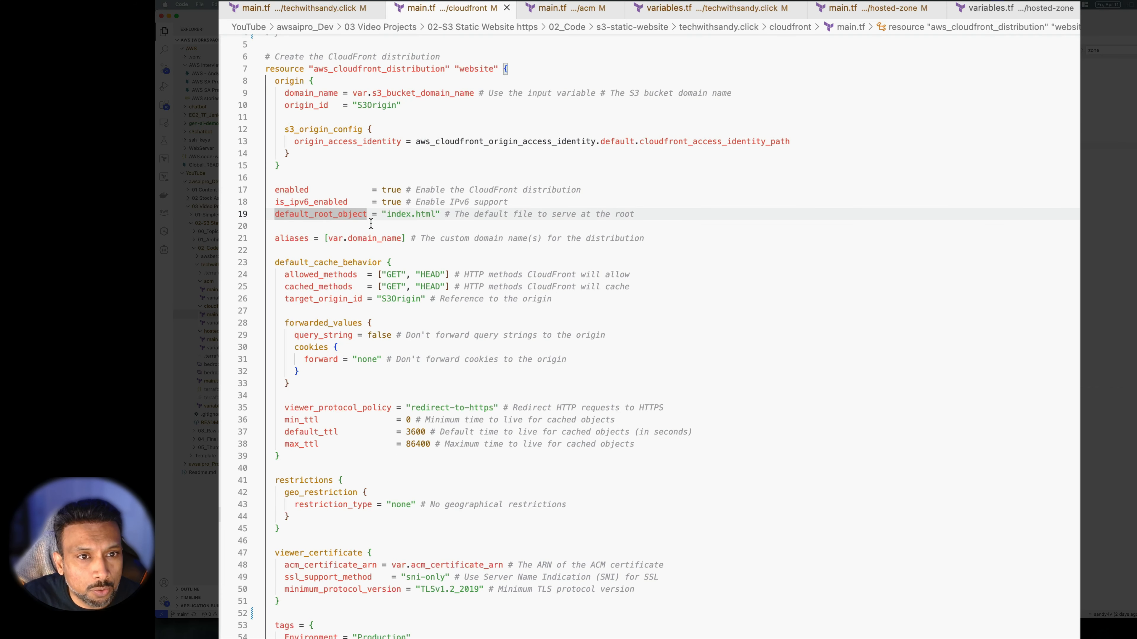
double_click(405, 214)
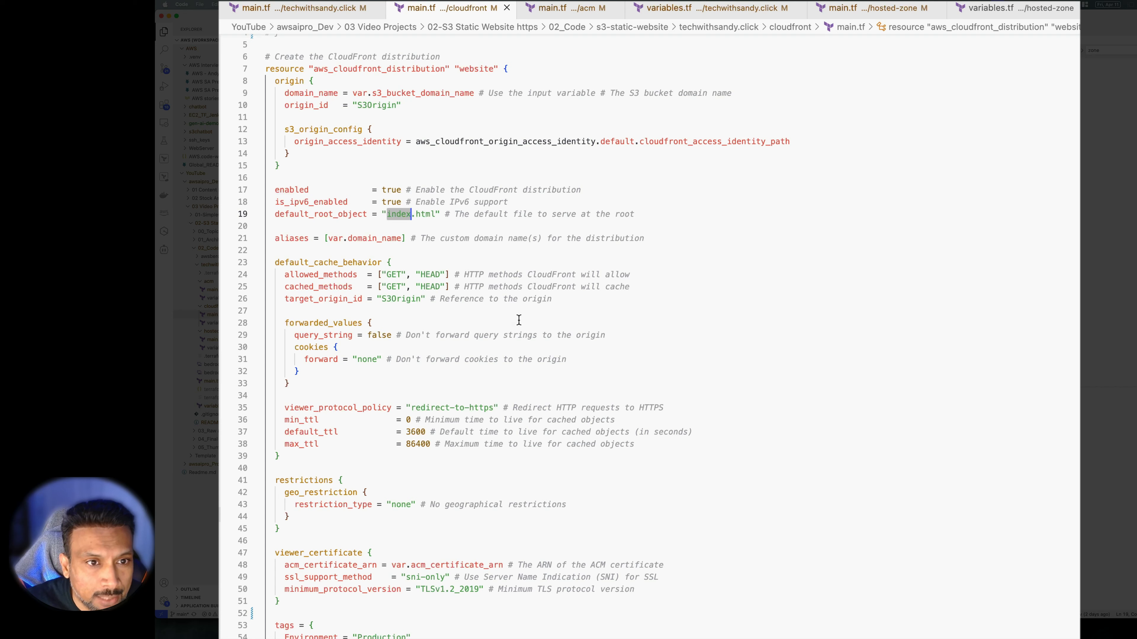
click(323, 238)
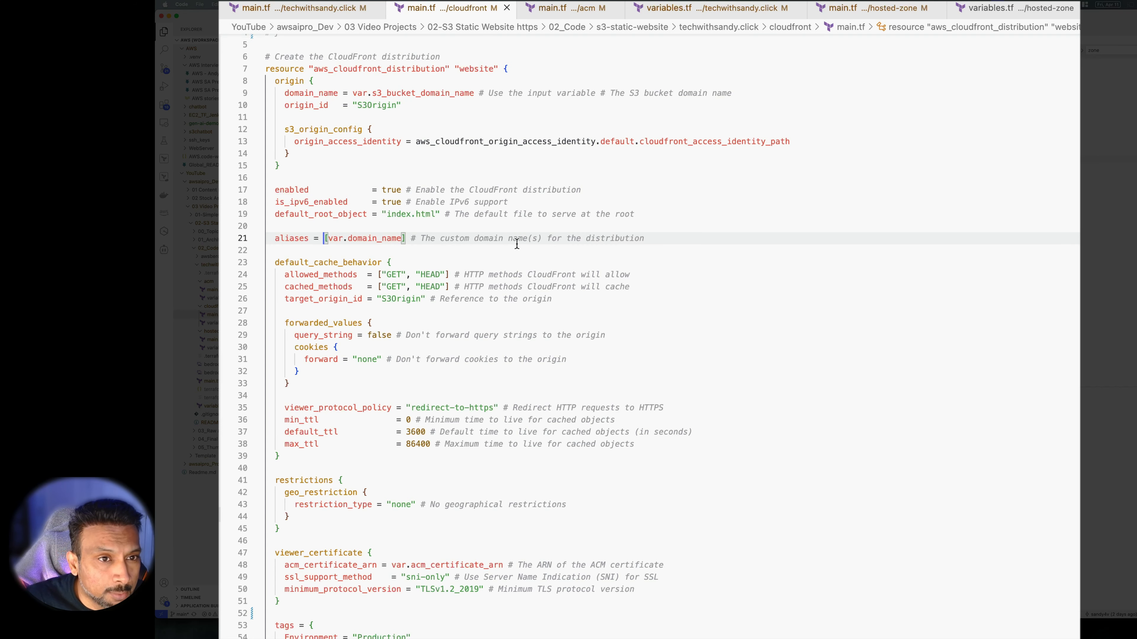
scroll(517, 244, up, 2)
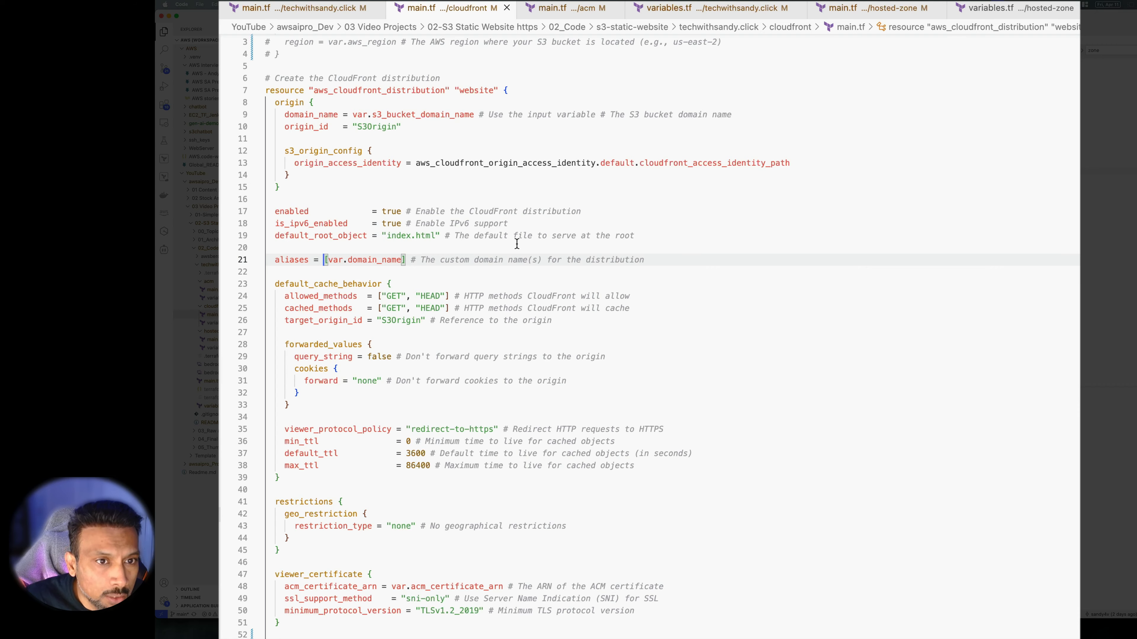
scroll(517, 244, down, 3)
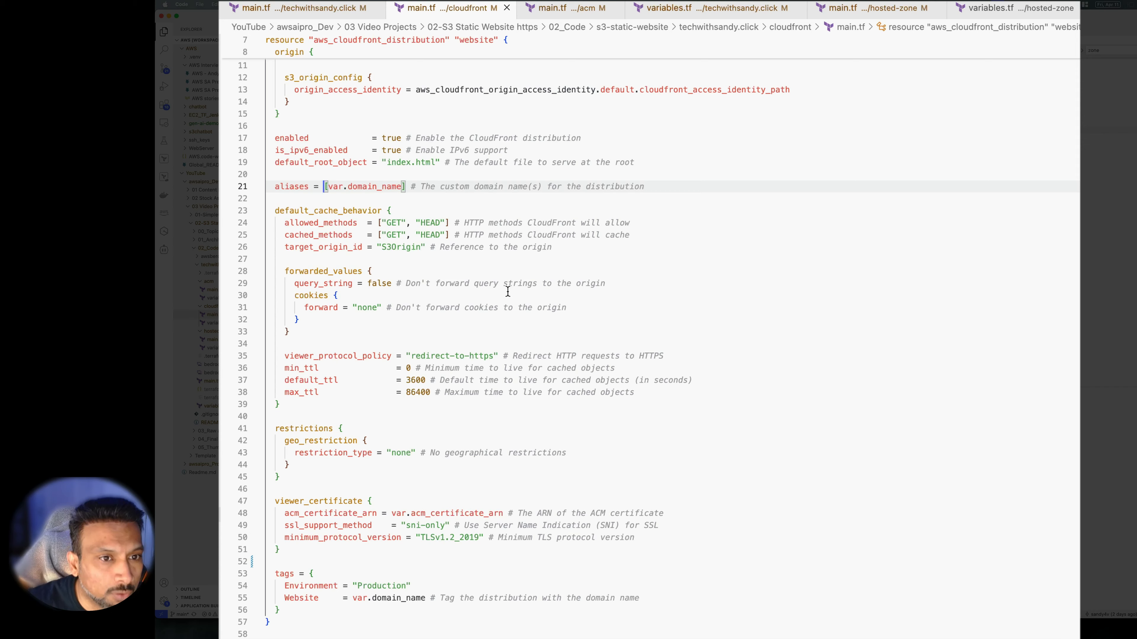
scroll(540, 271, down, 3)
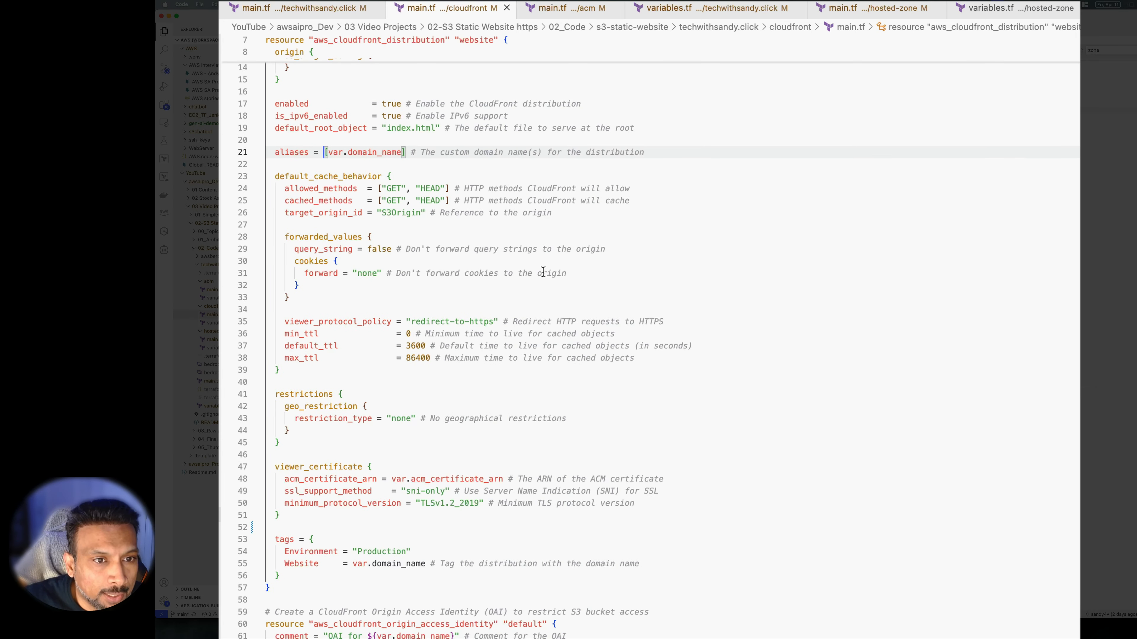
scroll(542, 271, down, 4)
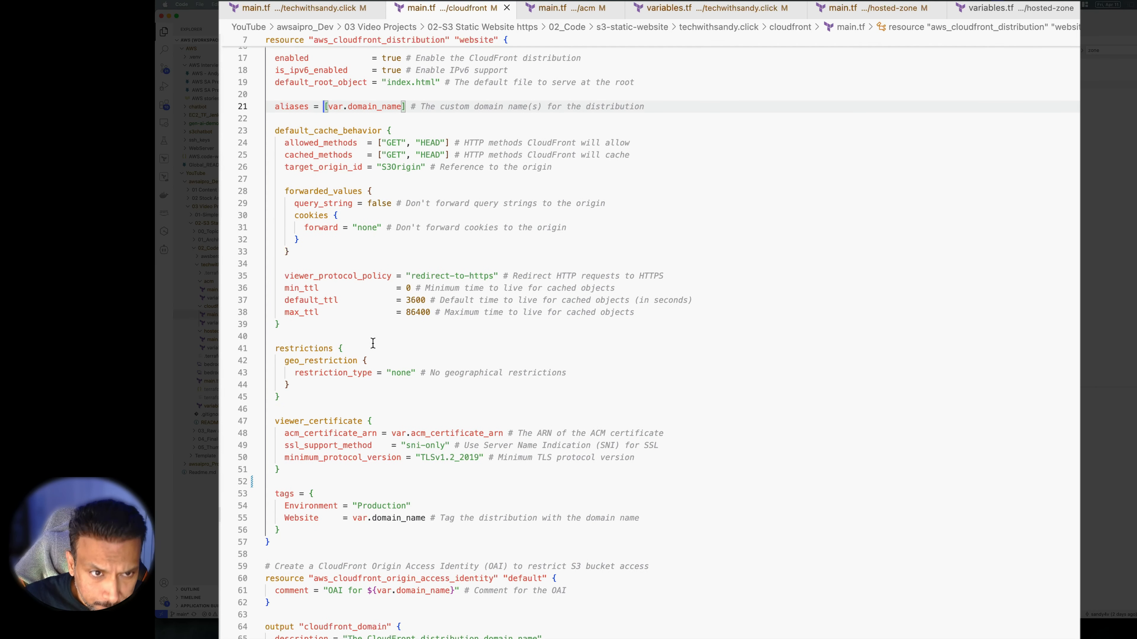
click(294, 287)
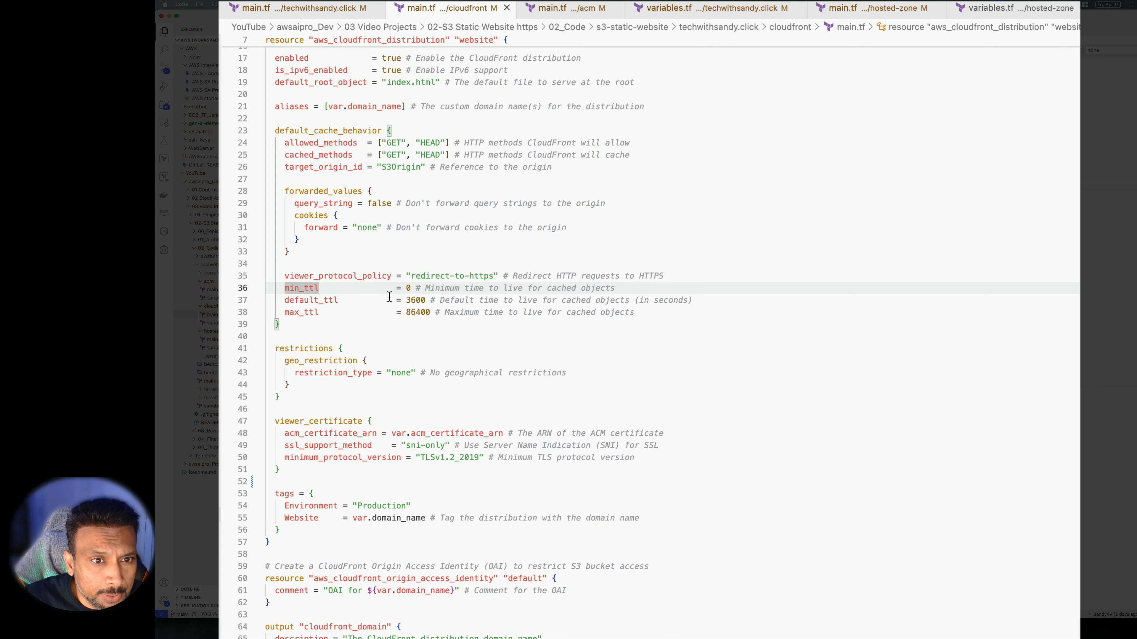
click(368, 325)
scroll(368, 326, down, 2)
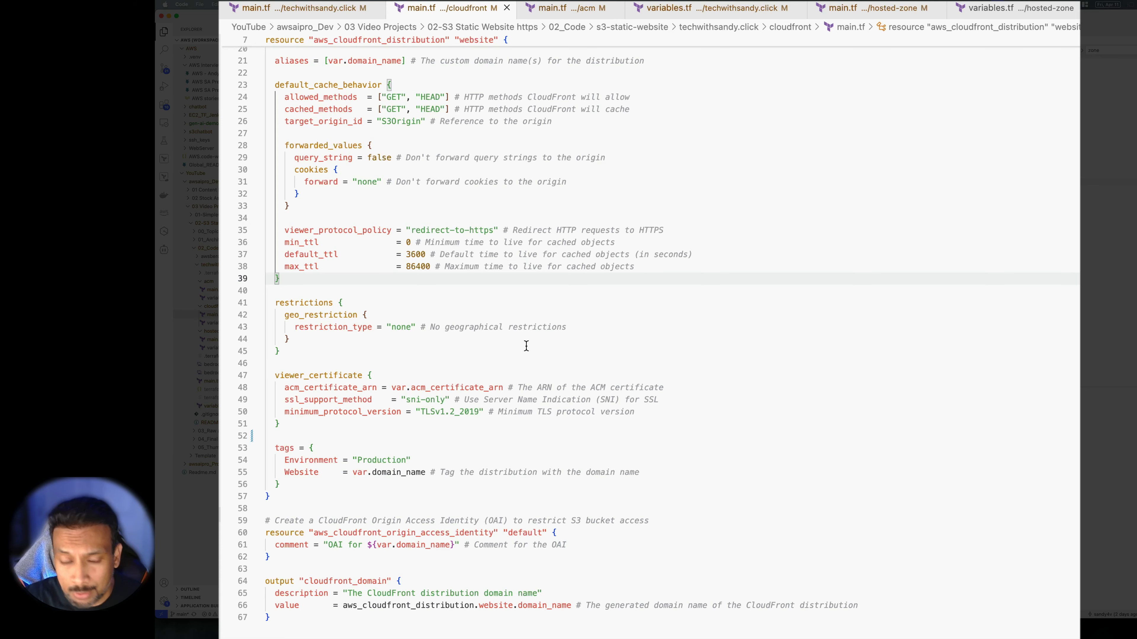
scroll(526, 347, down, 1)
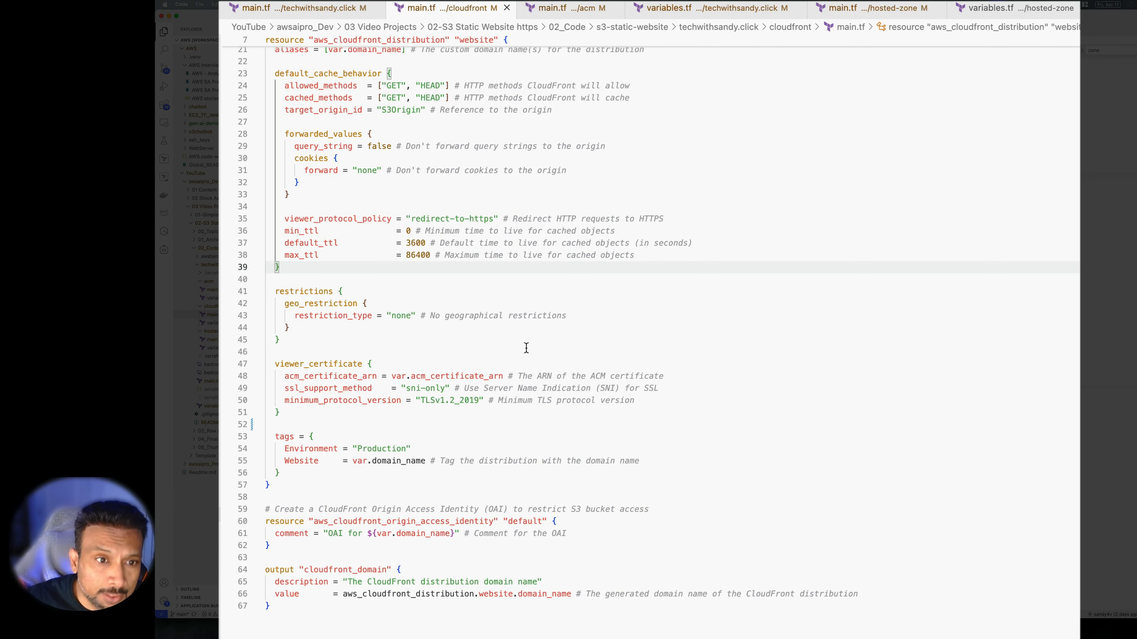
scroll(526, 347, down, 3)
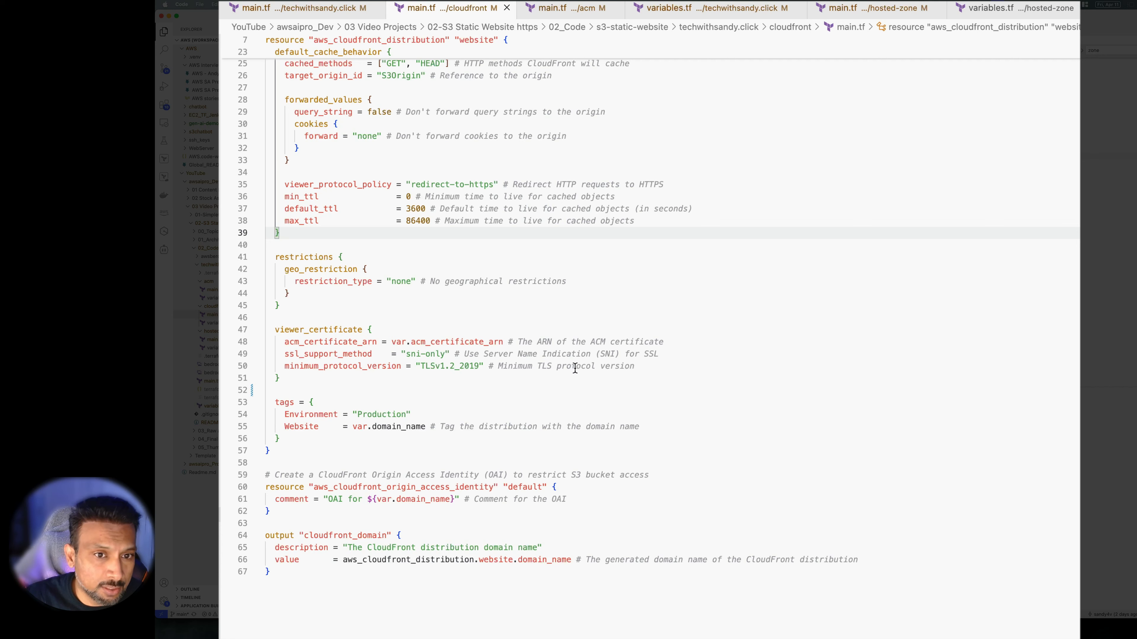
drag(667, 368, 266, 349)
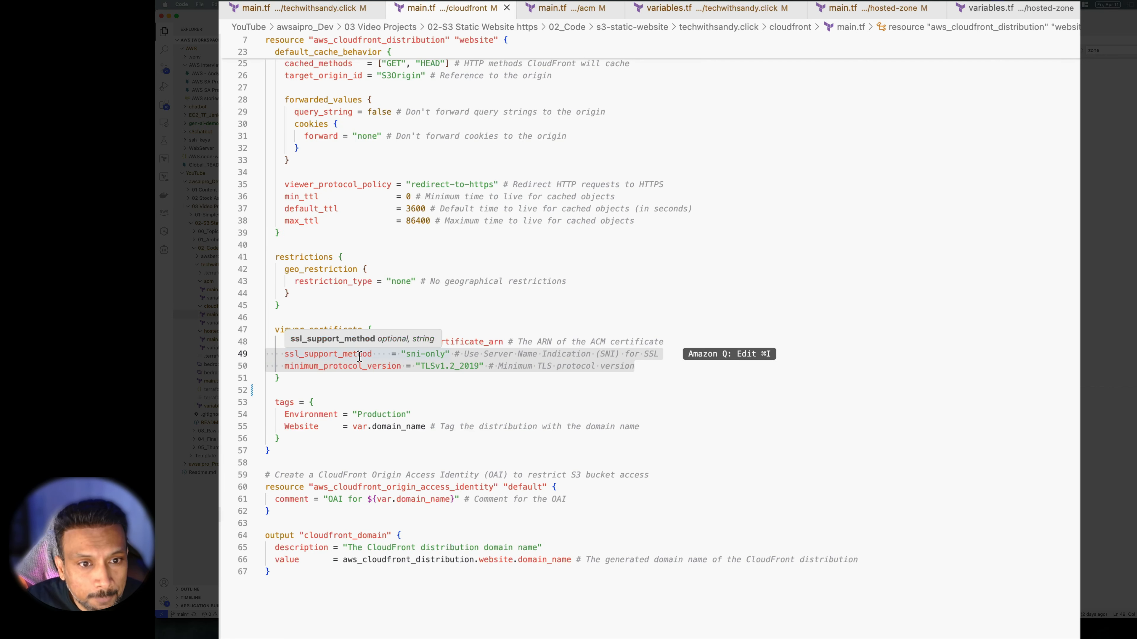
click(367, 378)
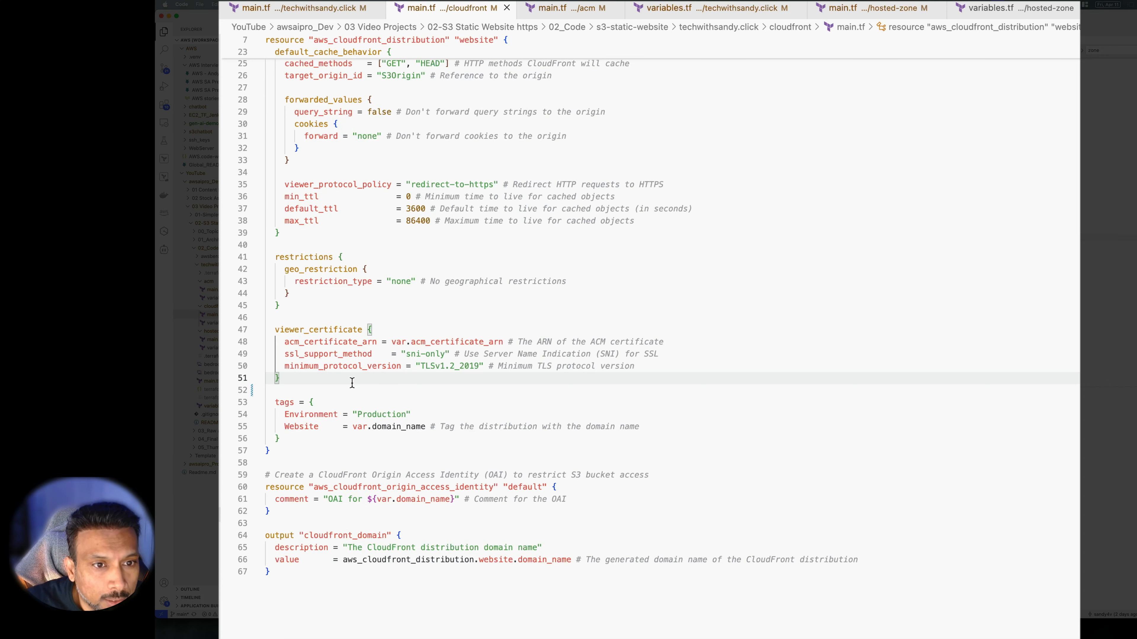
click(663, 365)
drag(668, 363, 257, 354)
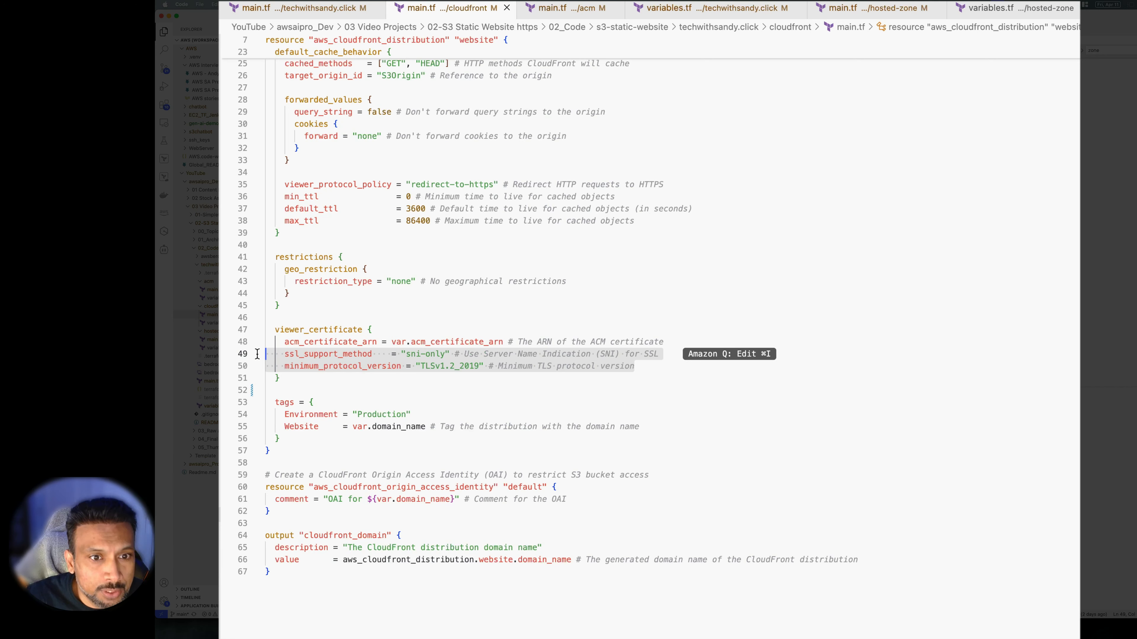
click(475, 366)
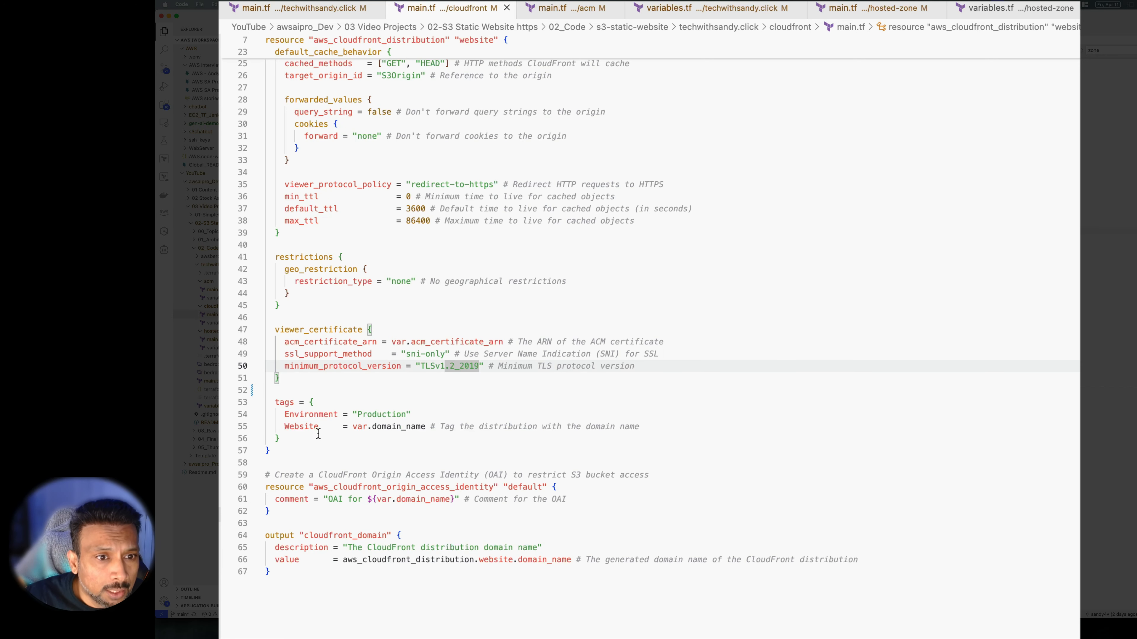
scroll(273, 389, down, 1)
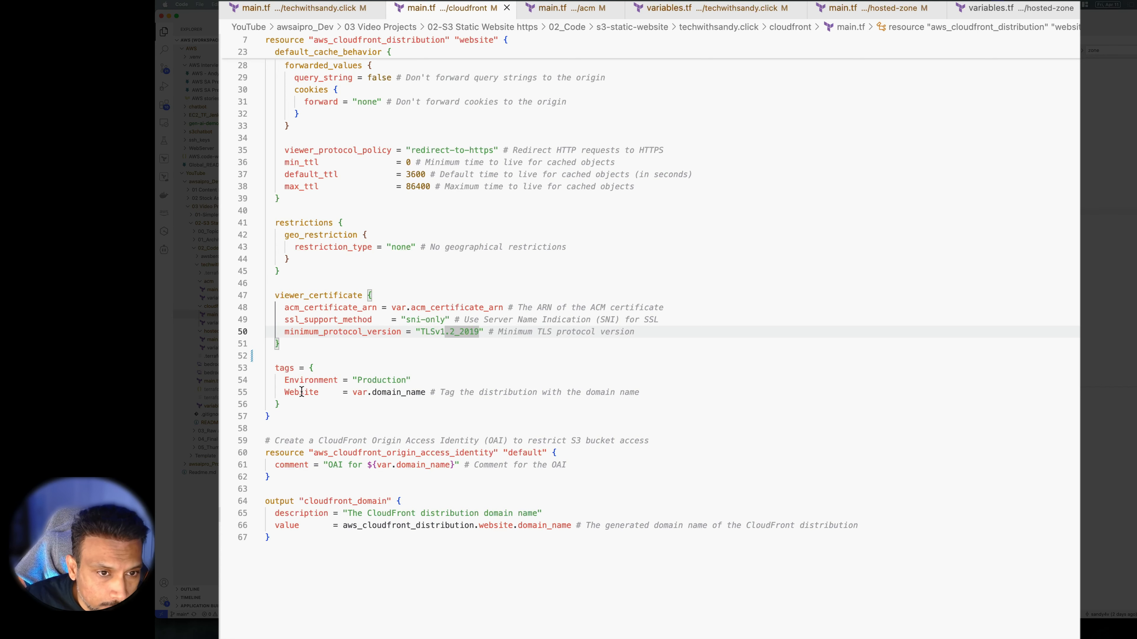
Review the CloudFront module's tags block, selecting its Production value
click(340, 403)
scroll(266, 418, down, 3)
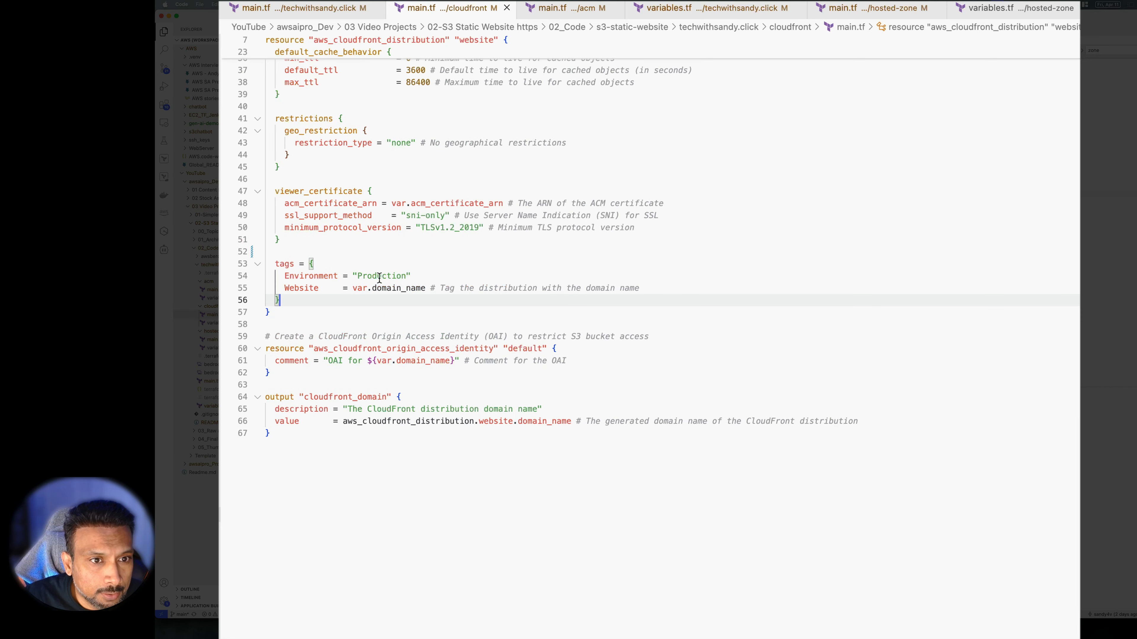
double_click(375, 276)
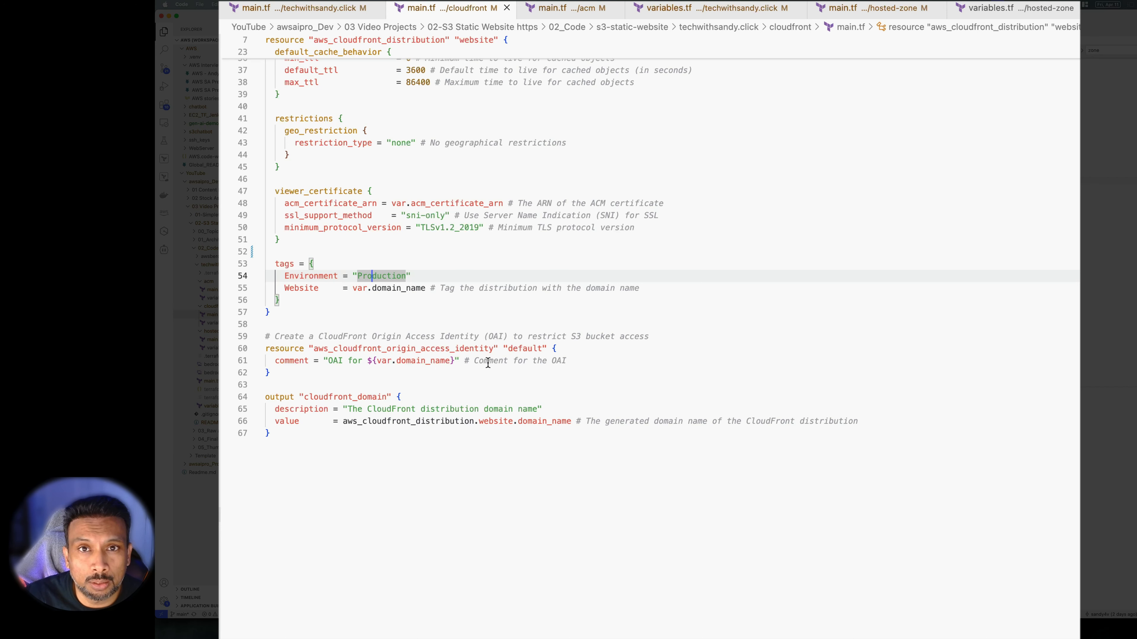
Review the OAI resource and cloudfront_domain output, then return to the techwithsandy.click root main.tf
click(358, 361)
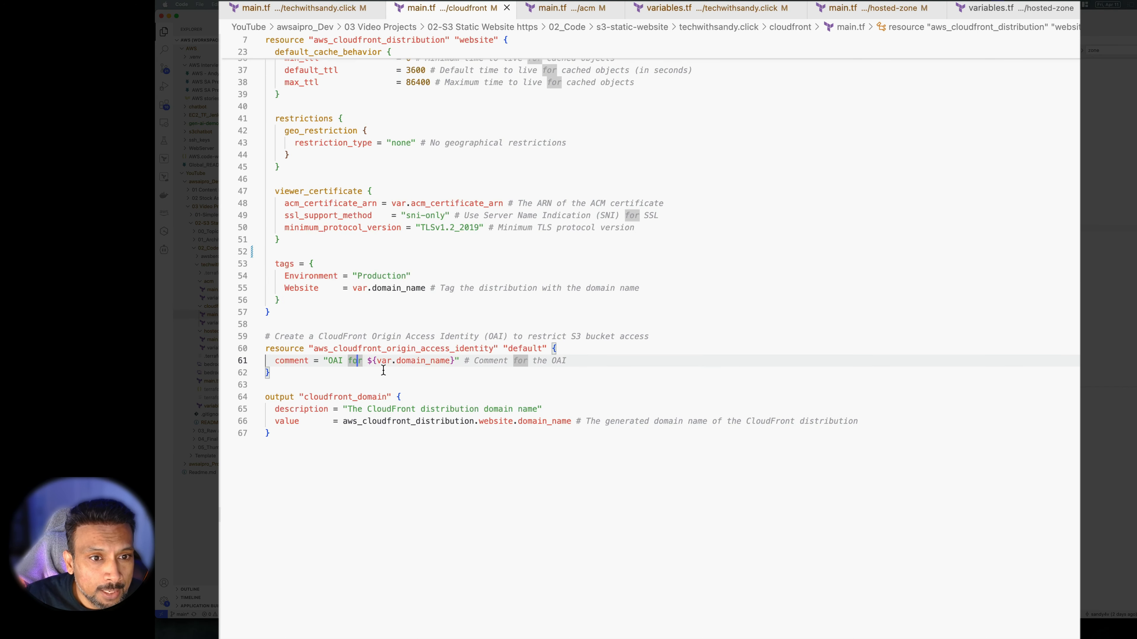
scroll(414, 380, down, 1)
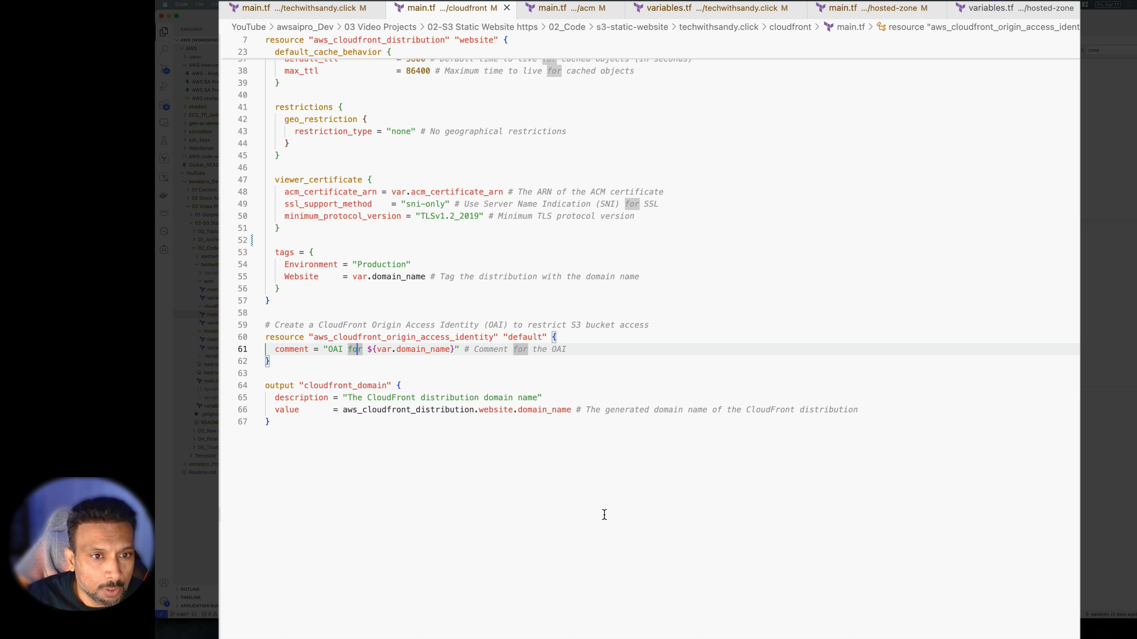
click(423, 495)
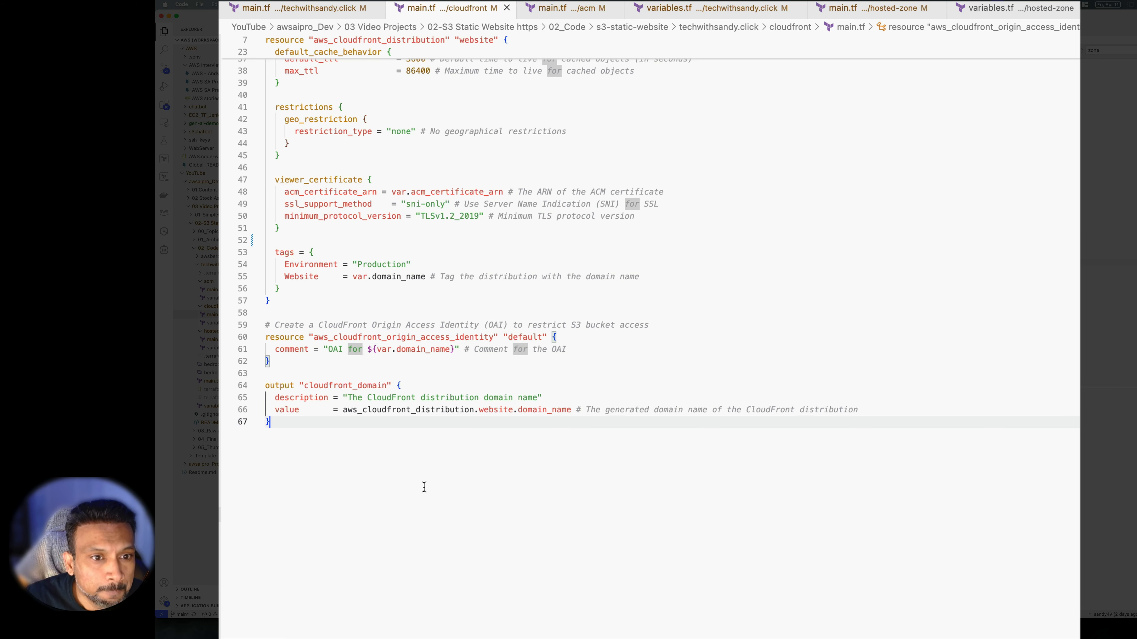
shift+click(255, 381)
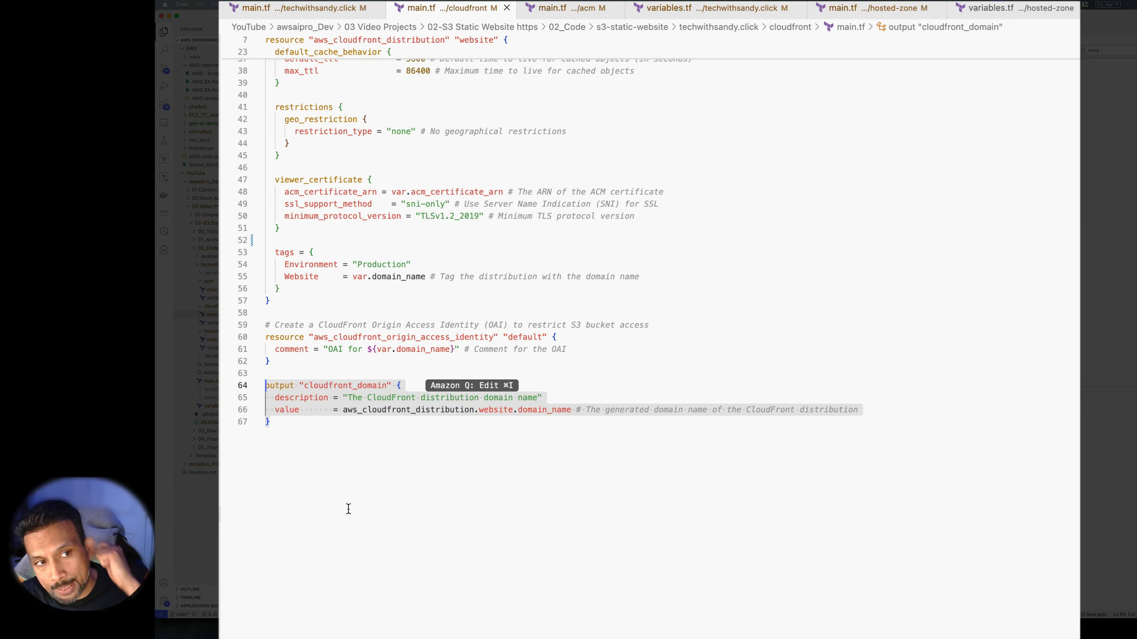
click(402, 553)
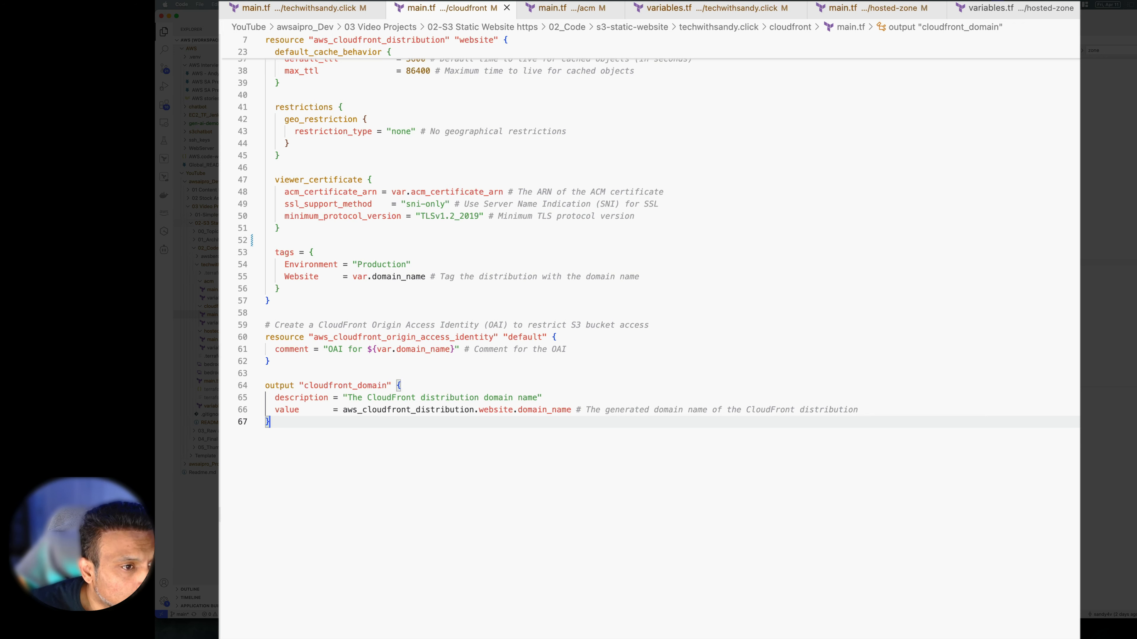
click(316, 8)
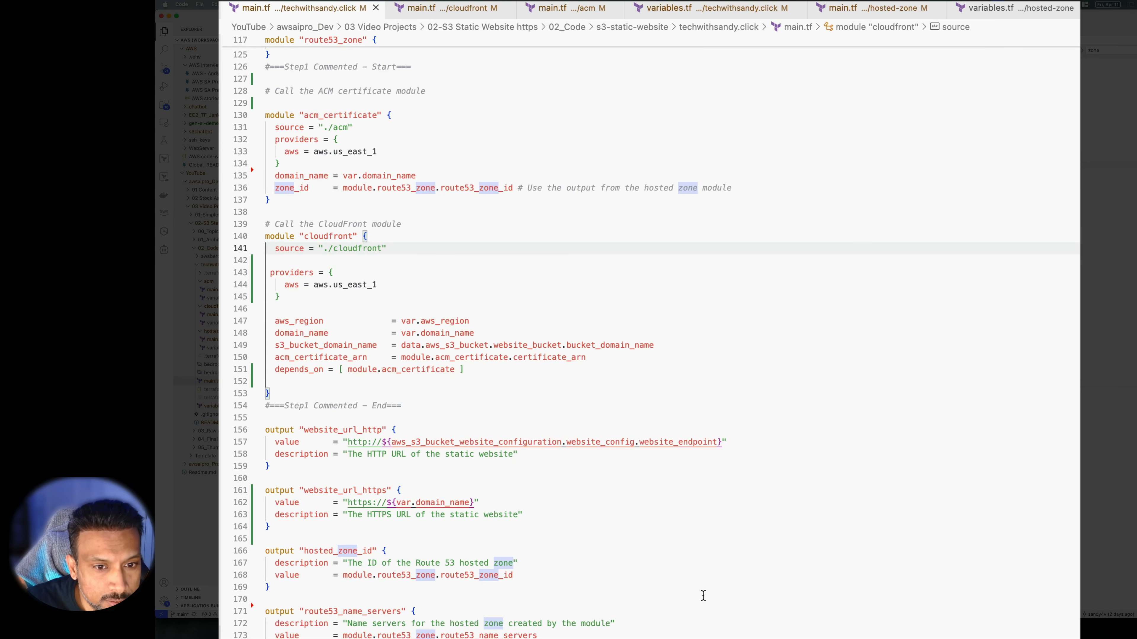
Uncomment line 122, cloudfront_domain_name = module.cloudfront.cloudfront_domain, in the route53_zone module call
scroll(703, 595, down, 3)
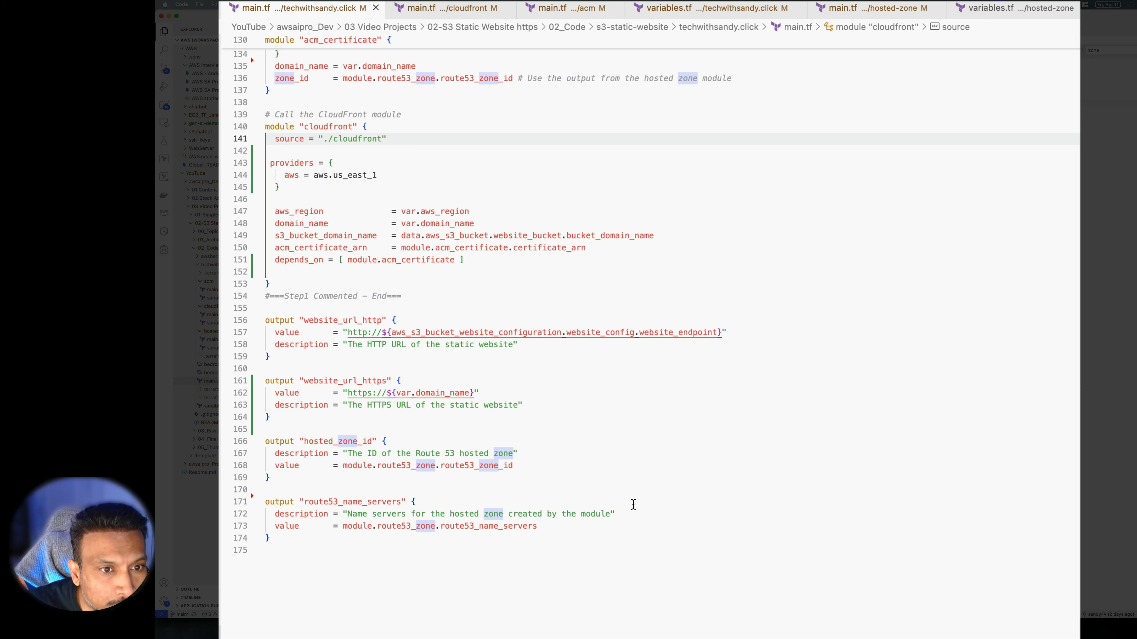
scroll(629, 502, up, 10)
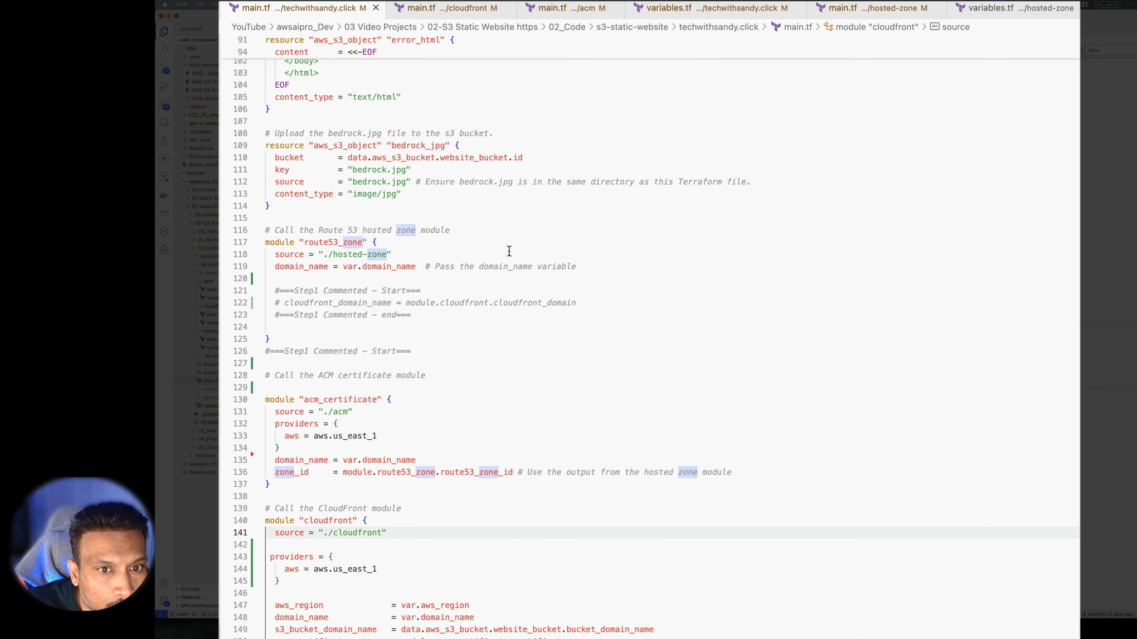
drag(580, 303, 263, 300)
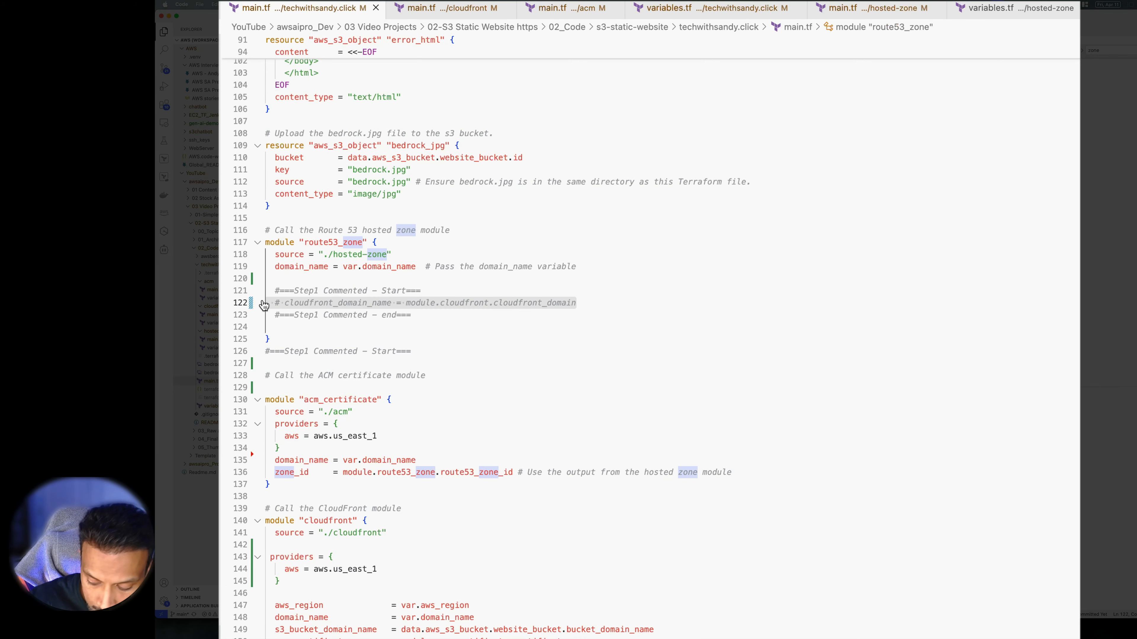
key(super+slash)
click(647, 266)
scroll(536, 462, up, 12)
scroll(536, 462, up, 10)
scroll(534, 465, down, 18)
scroll(532, 469, down, 15)
scroll(533, 469, up, 12)
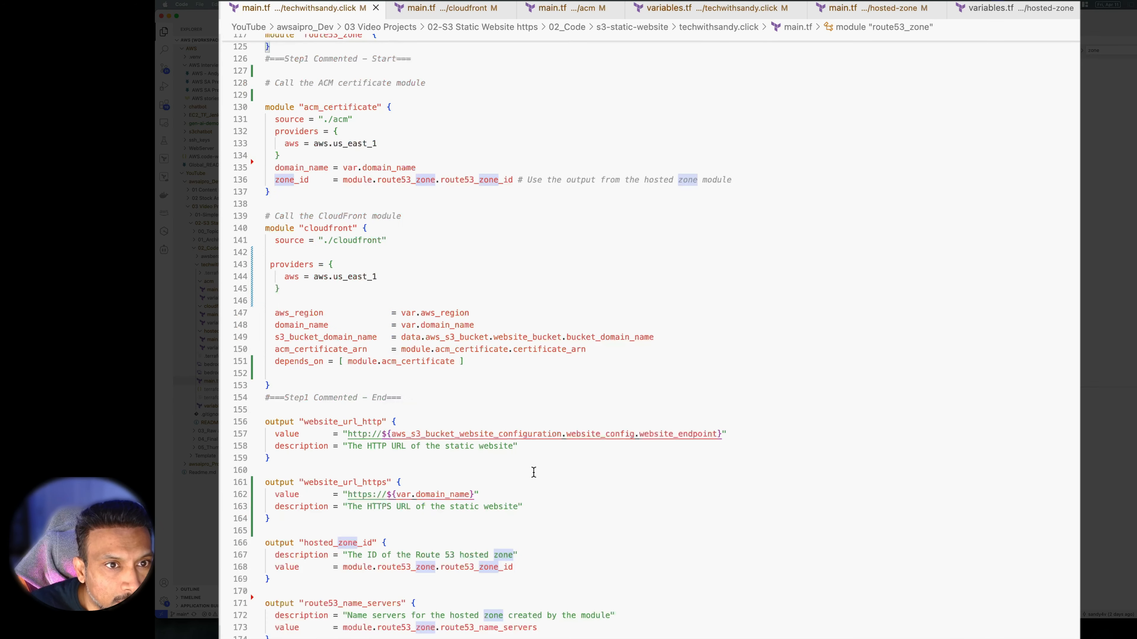
click(567, 243)
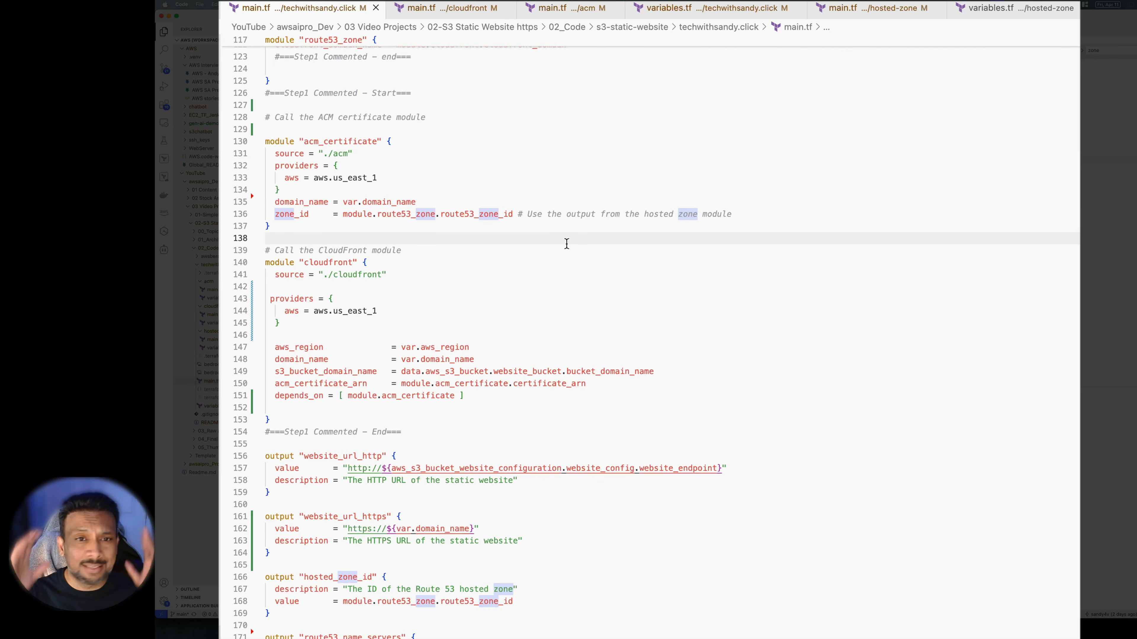
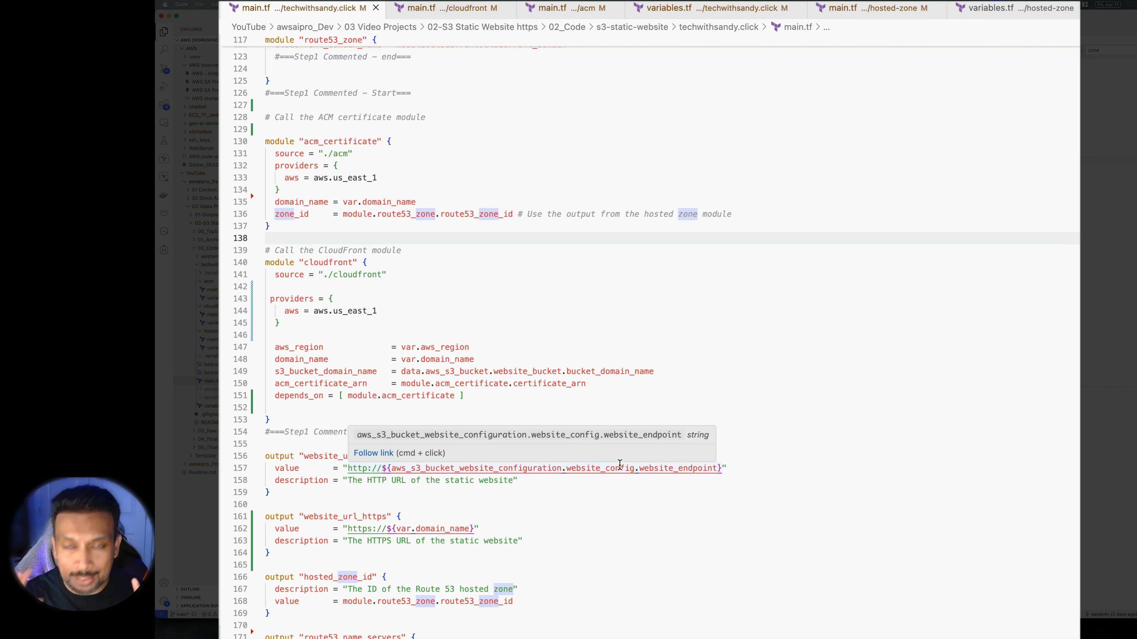
Scroll through the root main.tf module calls to review the updated route53_zone block
click(742, 508)
scroll(742, 507, down, 6)
scroll(743, 508, up, 6)
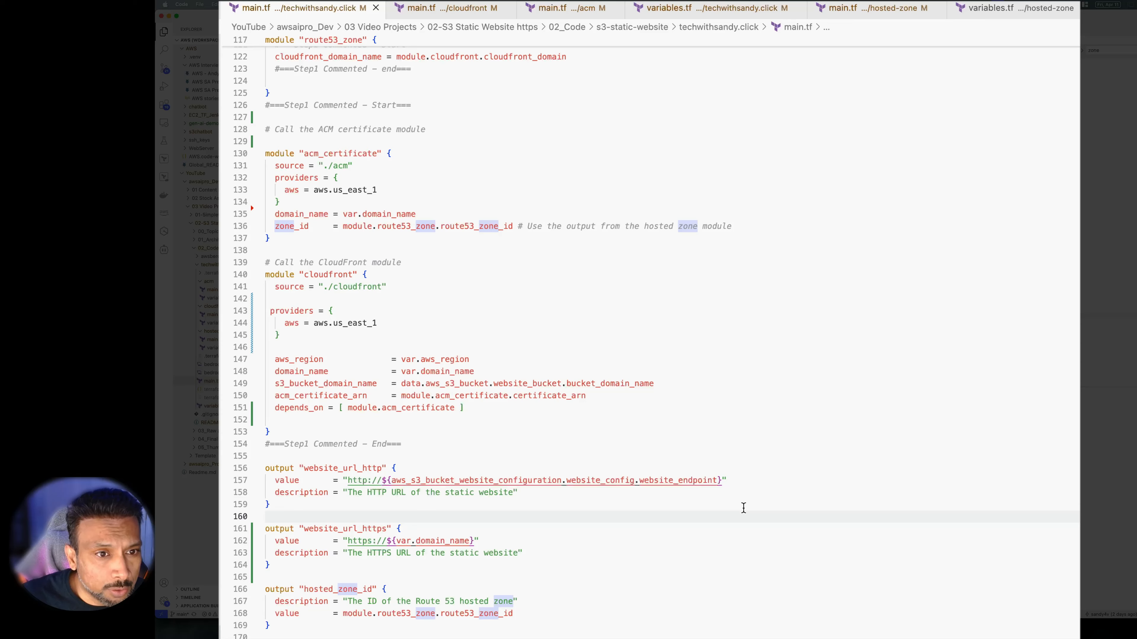
scroll(742, 507, up, 2)
drag(430, 496, 244, 486)
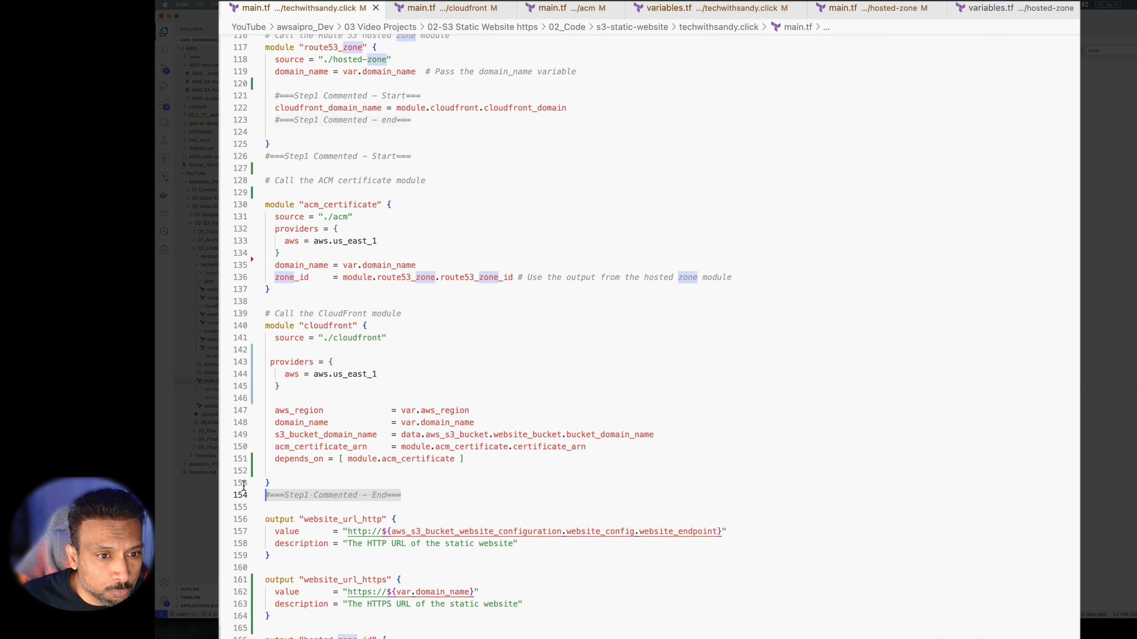
scroll(465, 437, up, 8)
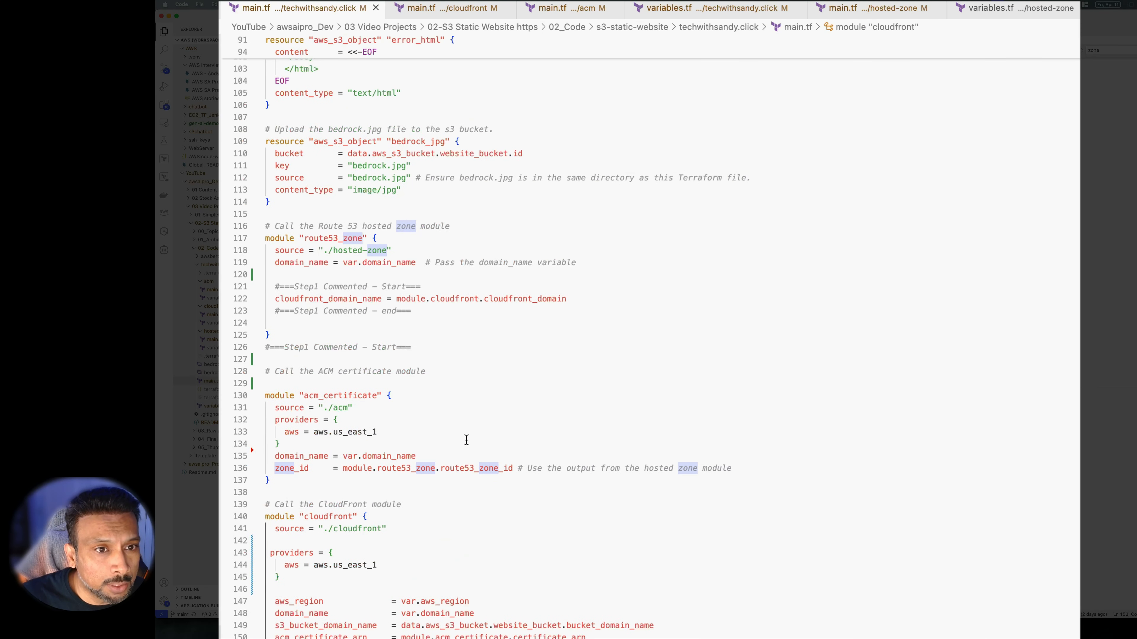
scroll(467, 441, down, 15)
scroll(466, 441, up, 16)
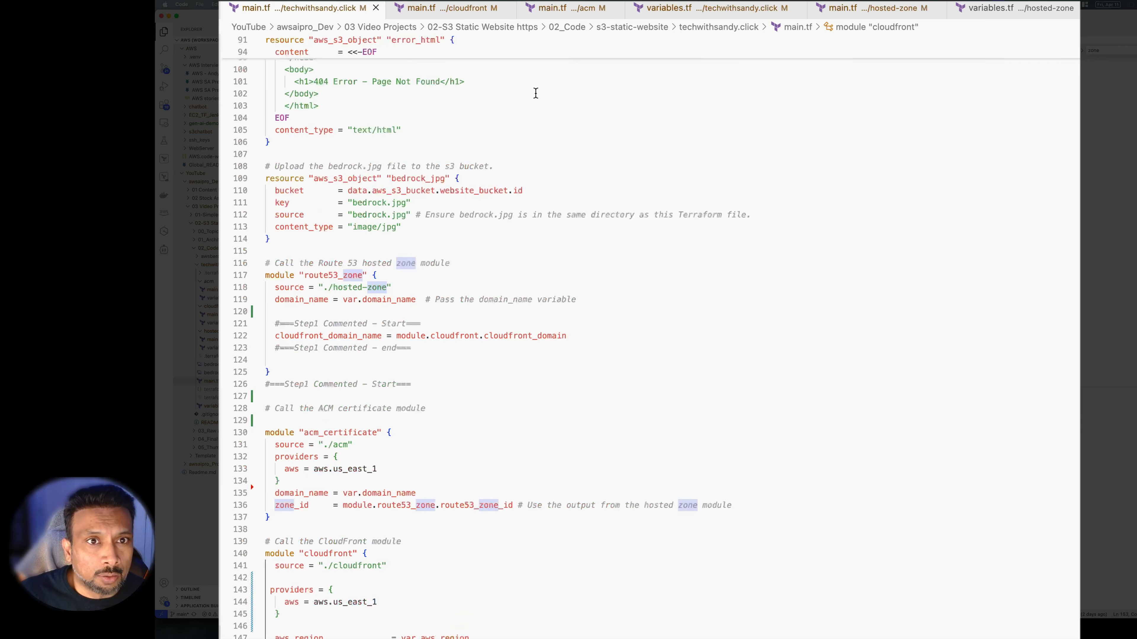
Review the cloudfront and acm module main.tf files, then root variables.tf and hosted-zone main.tf
click(467, 14)
scroll(556, 324, up, 15)
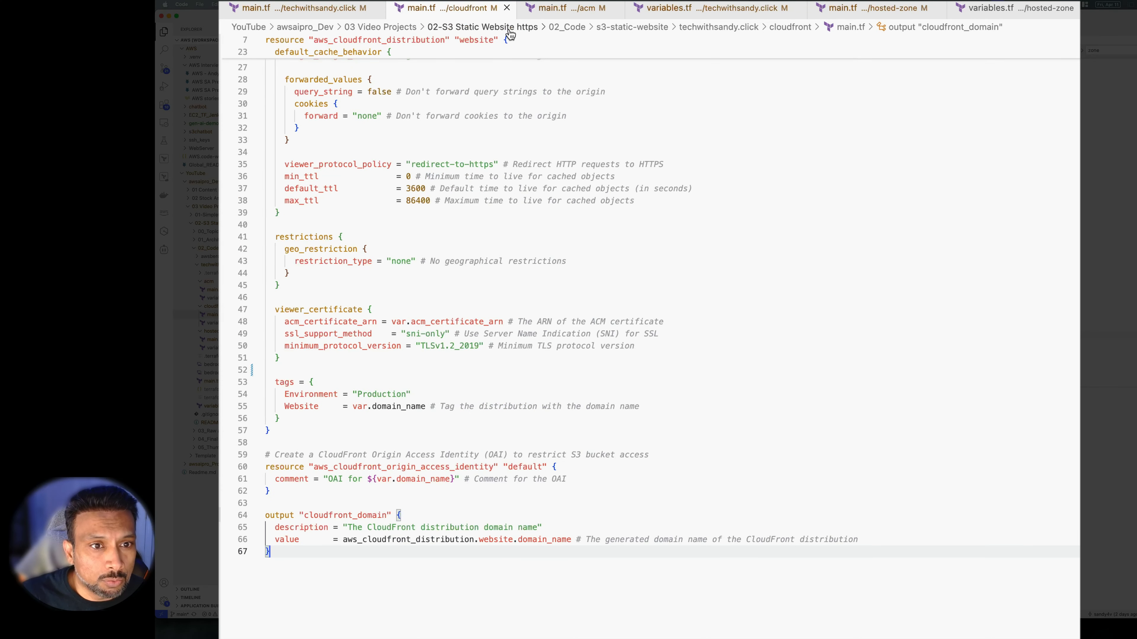
click(577, 8)
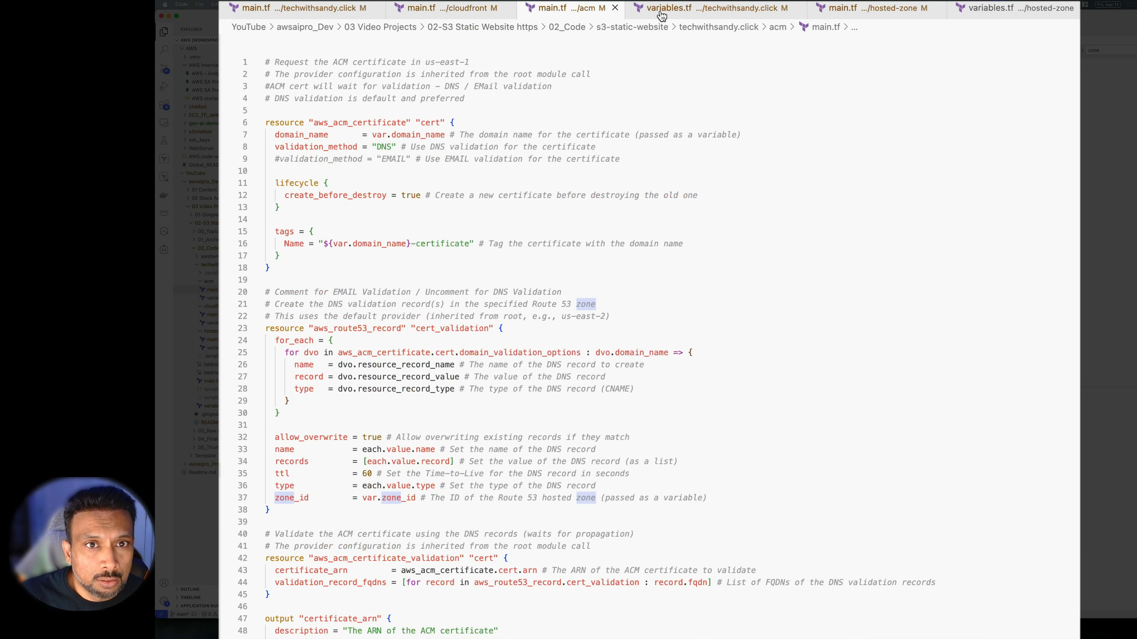
scroll(630, 236, down, 10)
scroll(630, 234, up, 10)
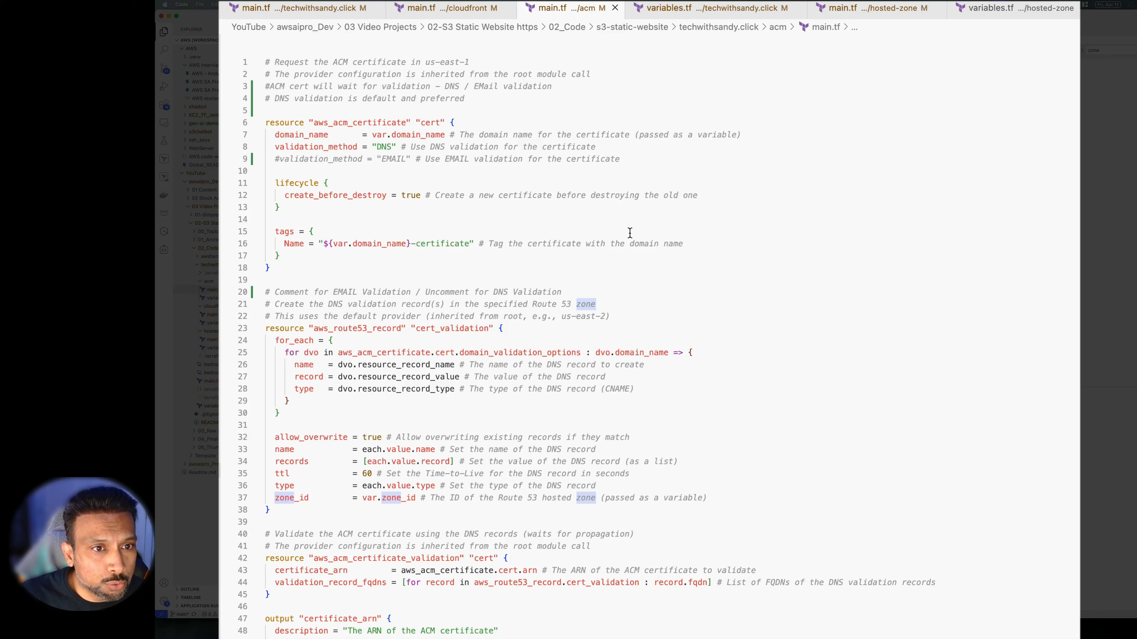
click(713, 11)
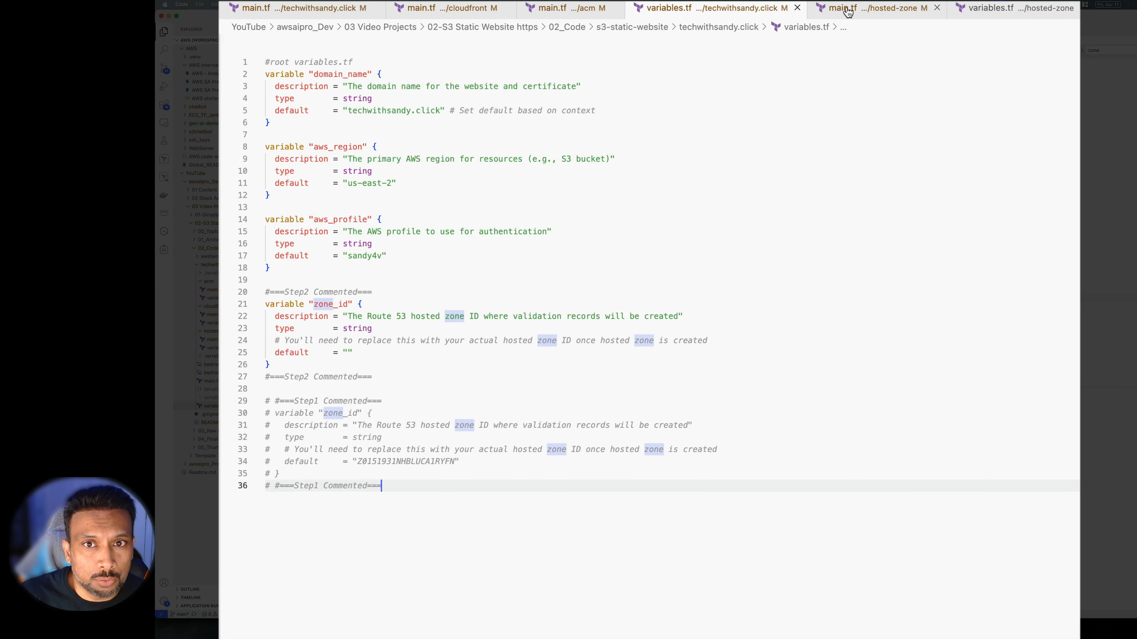
click(848, 9)
Uncomment lines 7–20, the Route 53 A record aliasing the domain to CloudFront
drag(443, 294, 266, 147)
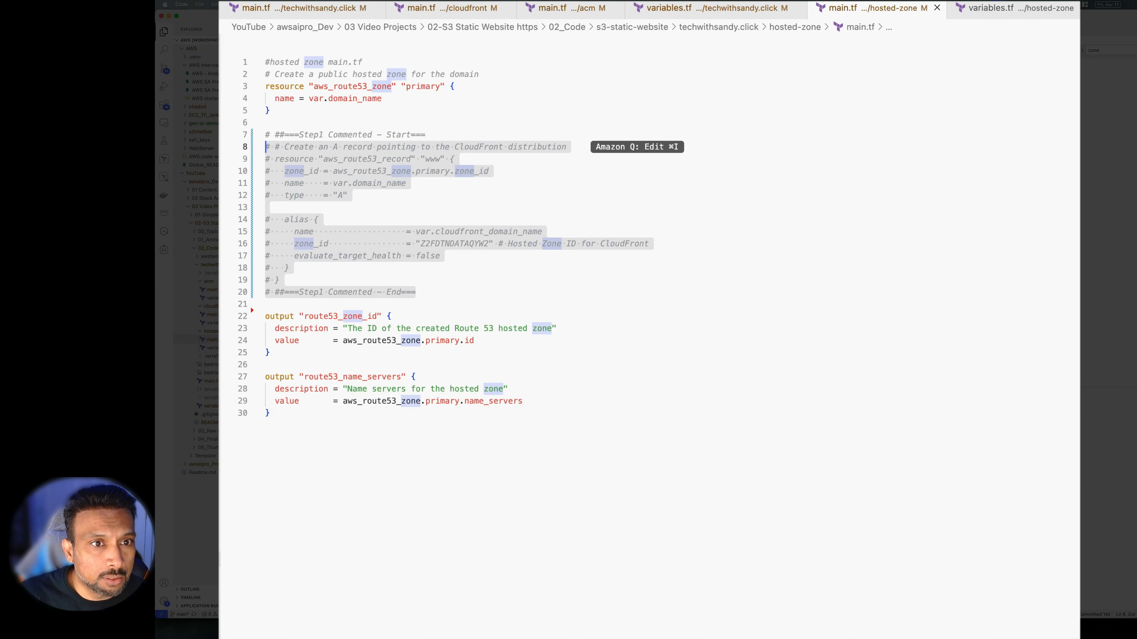
key(shift+Up)
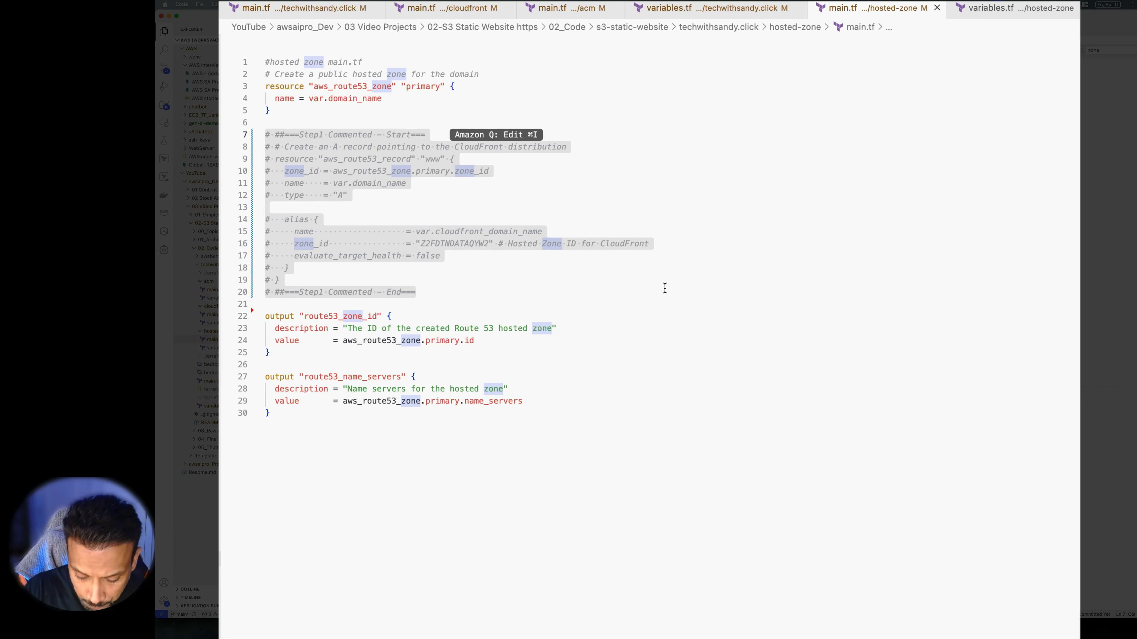
key(super+slash)
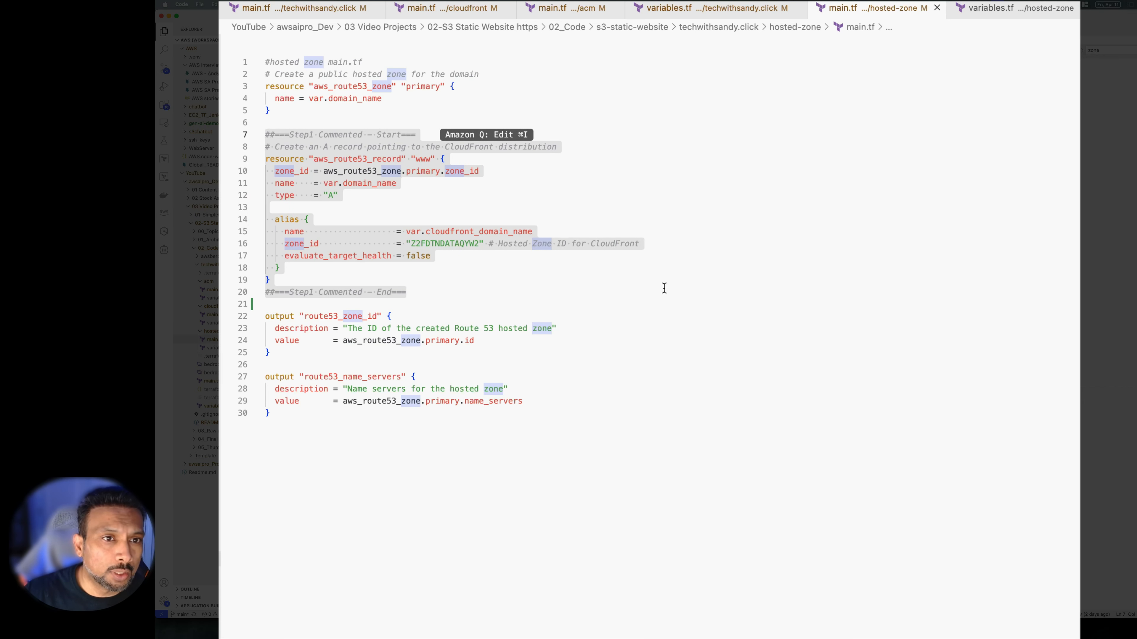
Check the hosted-zone variables.tf and recall terraform init in the terminal
click(730, 428)
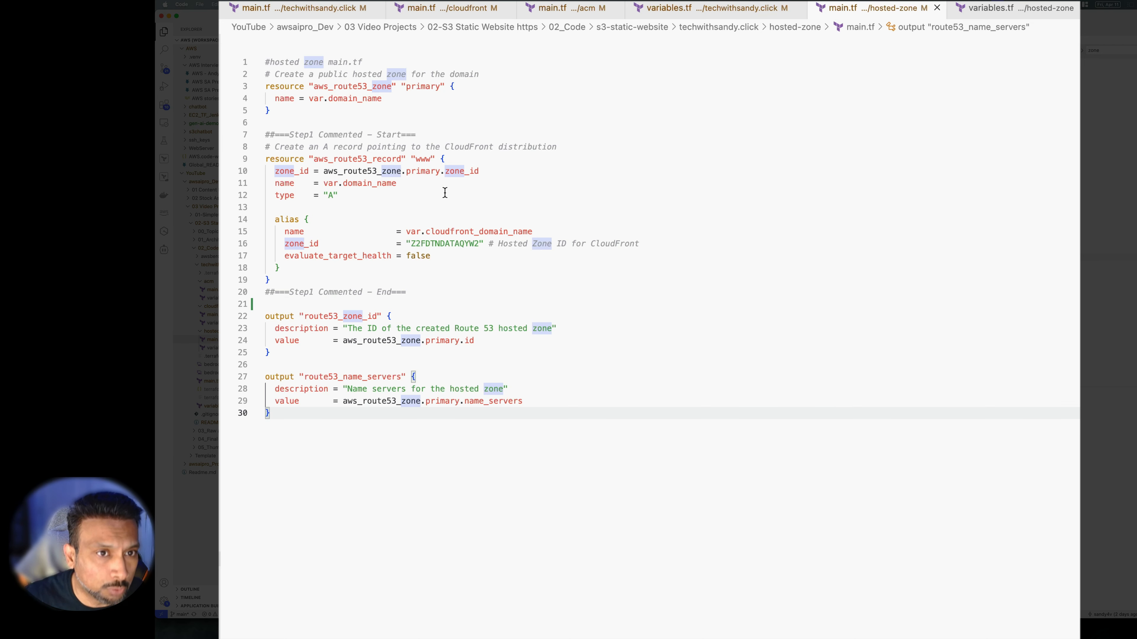
click(1020, 10)
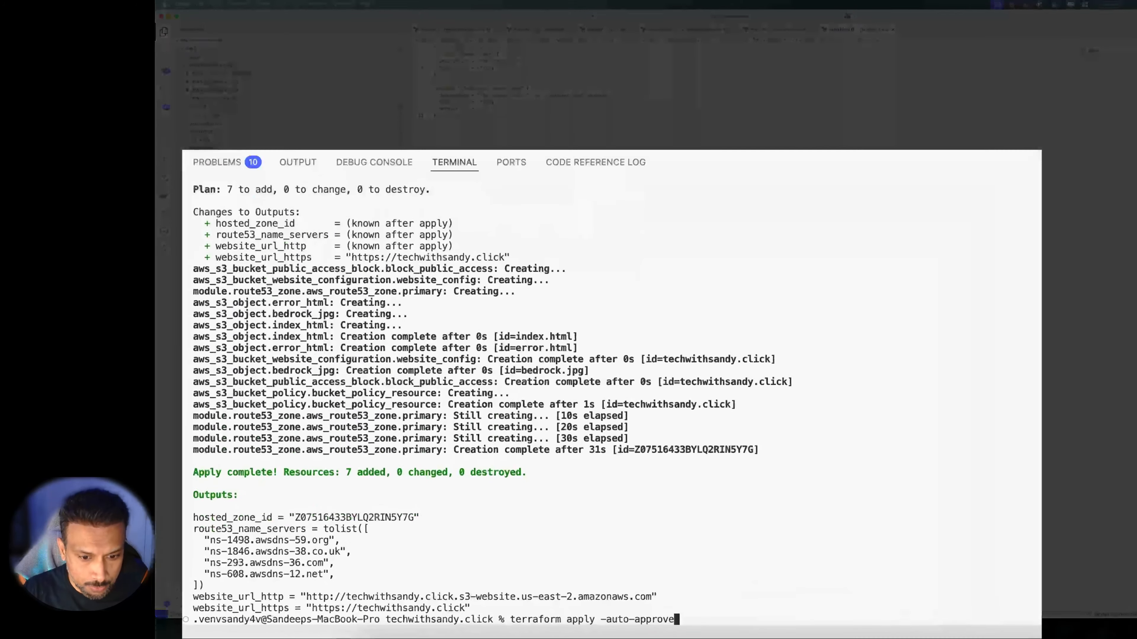
key(Up)
Re-initialise Terraform, then run terraform plan for the new modules
key(Return)
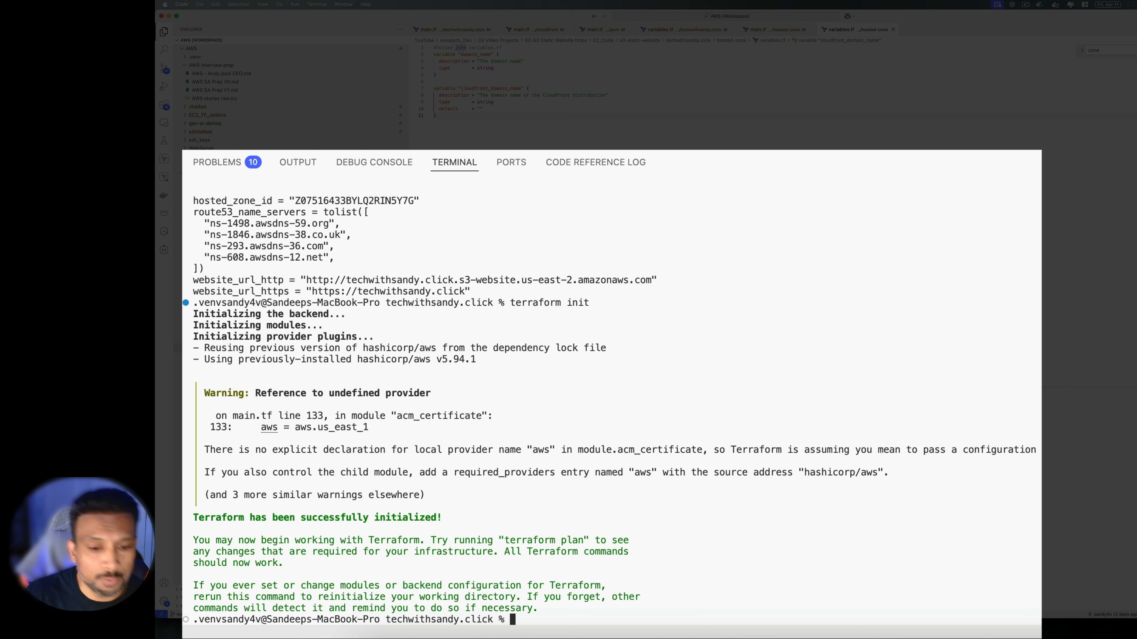
text(terraform apply -auto-approve)
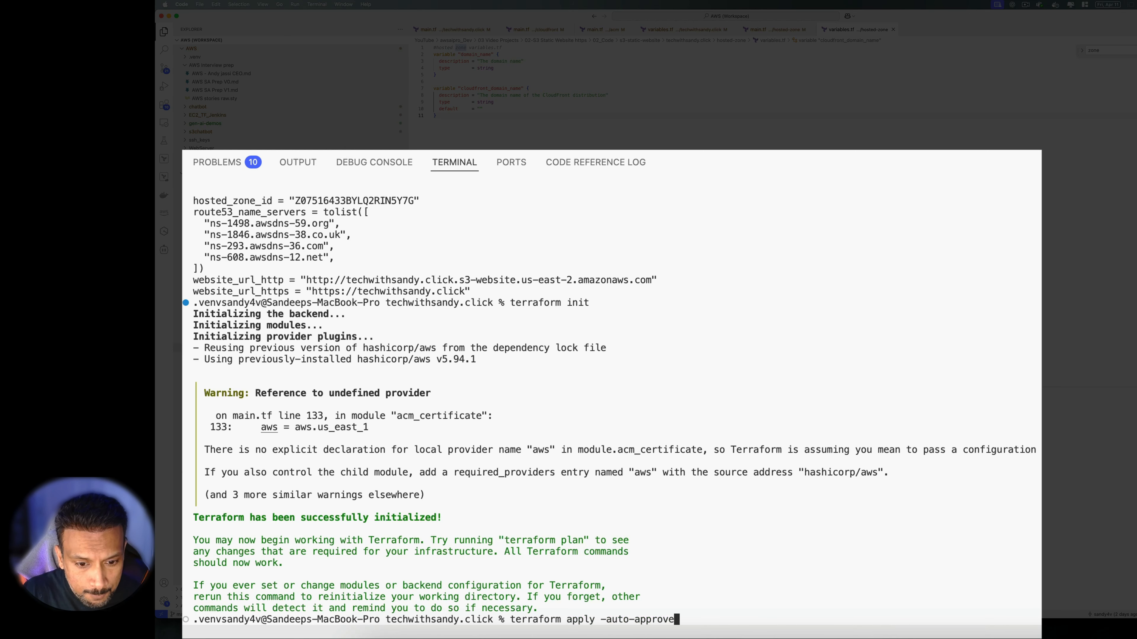
key(Up)
key(Return)
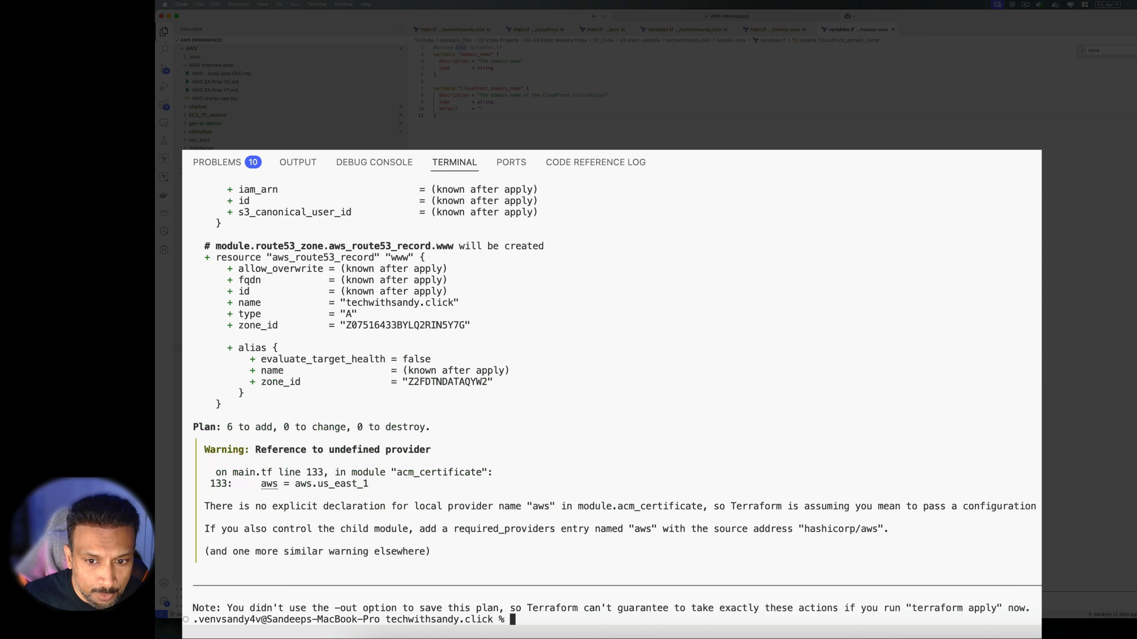
Scroll through the terraform plan output reviewing the ACM and Route 53 resources
scroll(533, 437, up, 10)
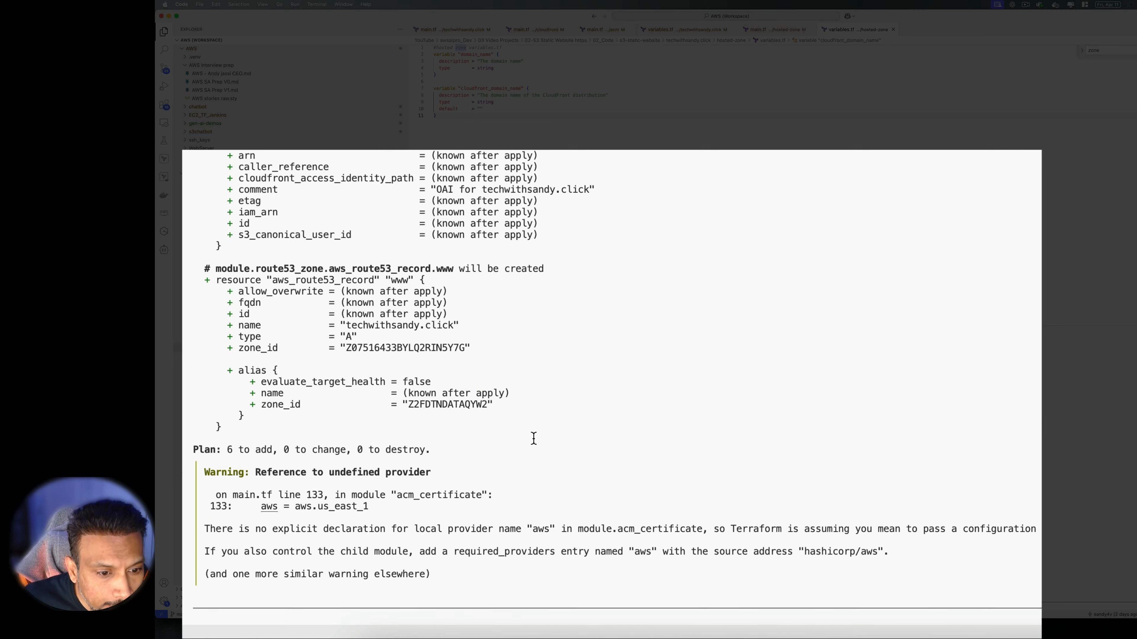
scroll(534, 437, up, 20)
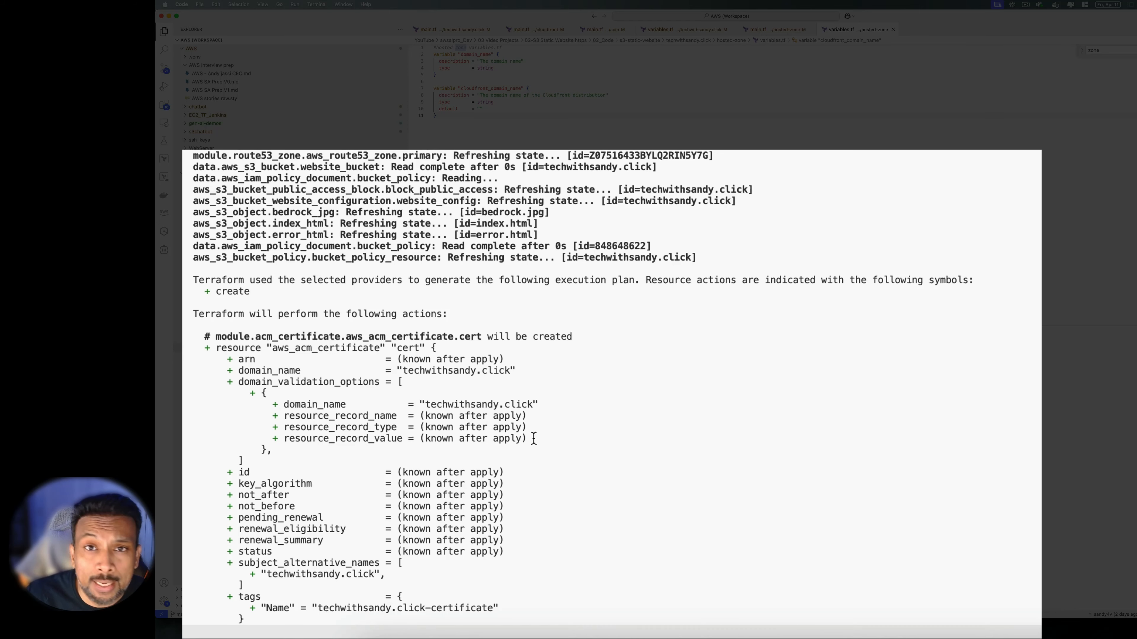
scroll(533, 438, down, 4)
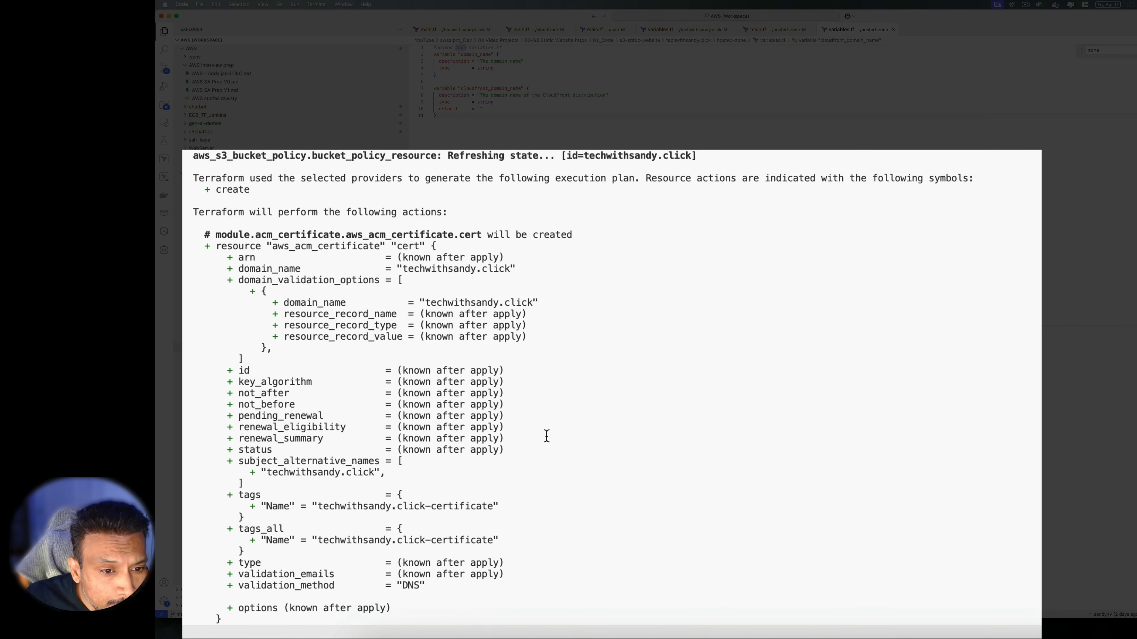
scroll(546, 437, down, 1)
scroll(549, 436, down, 2)
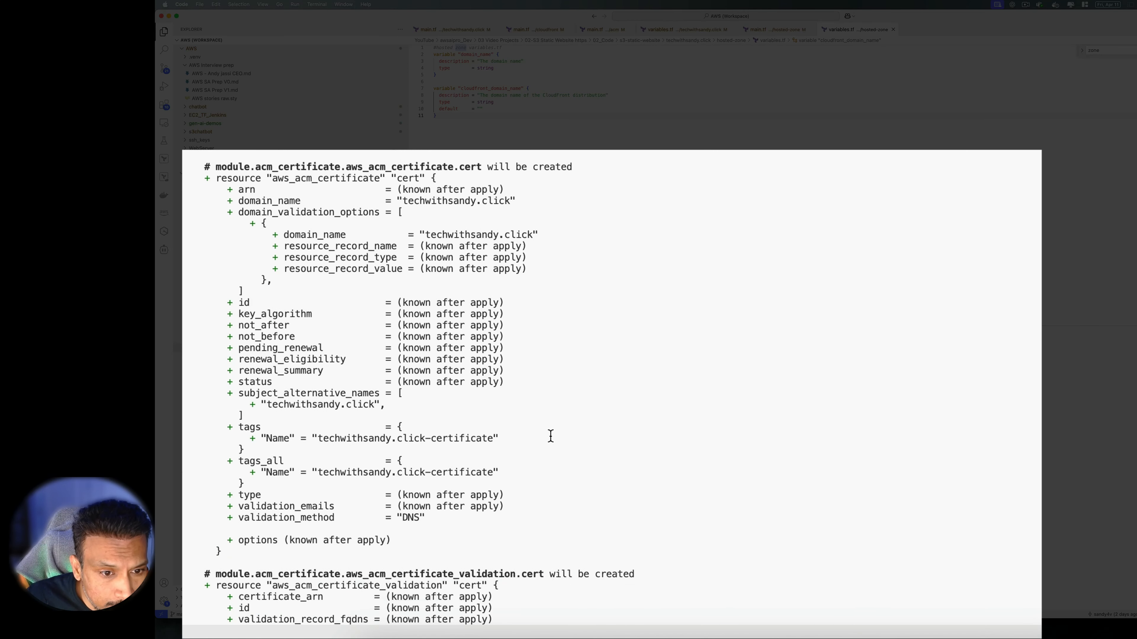
scroll(565, 385, down, 10)
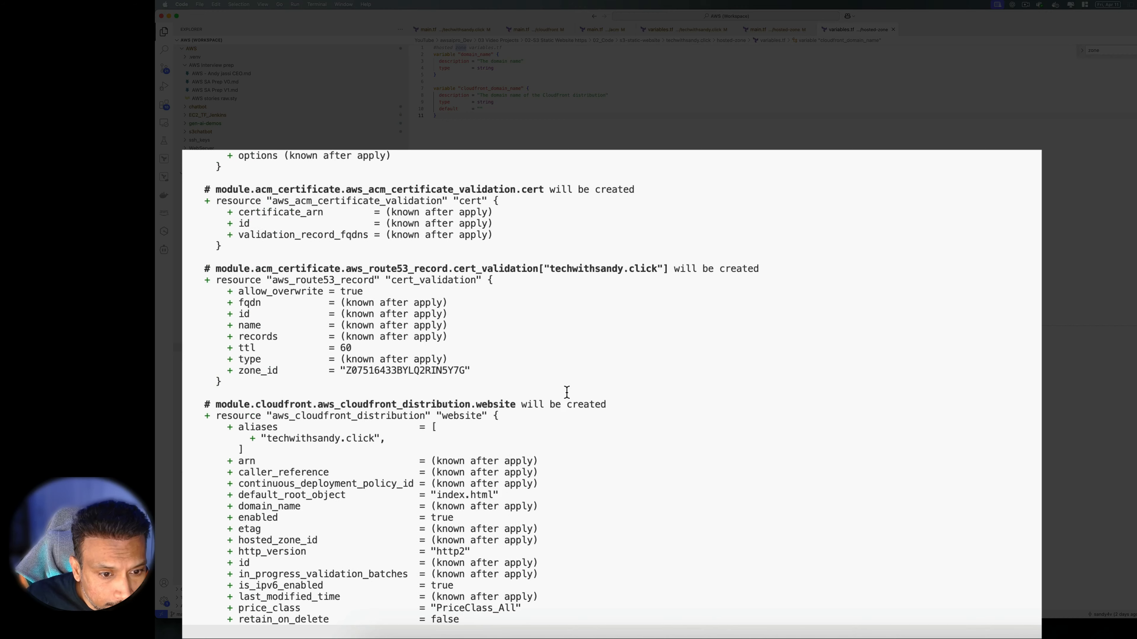
drag(366, 193, 578, 212)
scroll(483, 334, down, 1)
scroll(483, 333, down, 1)
Highlight the CloudFront distribution and origin access identity entries, reaching 'Plan: 6 to add'
click(618, 230)
scroll(622, 341, down, 3)
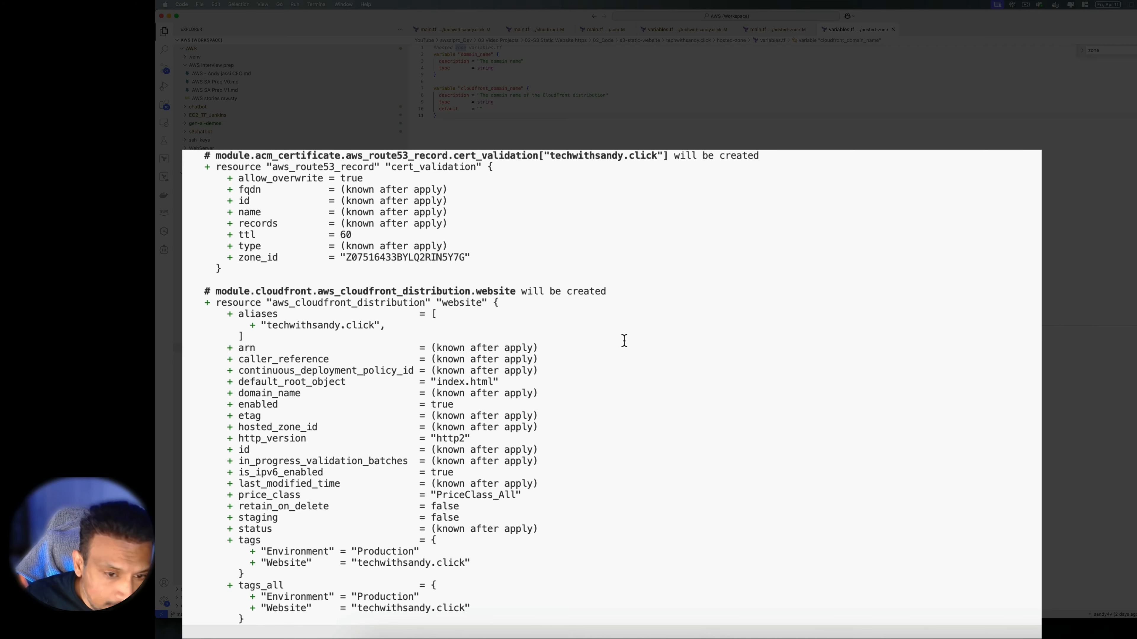
scroll(624, 342, down, 1)
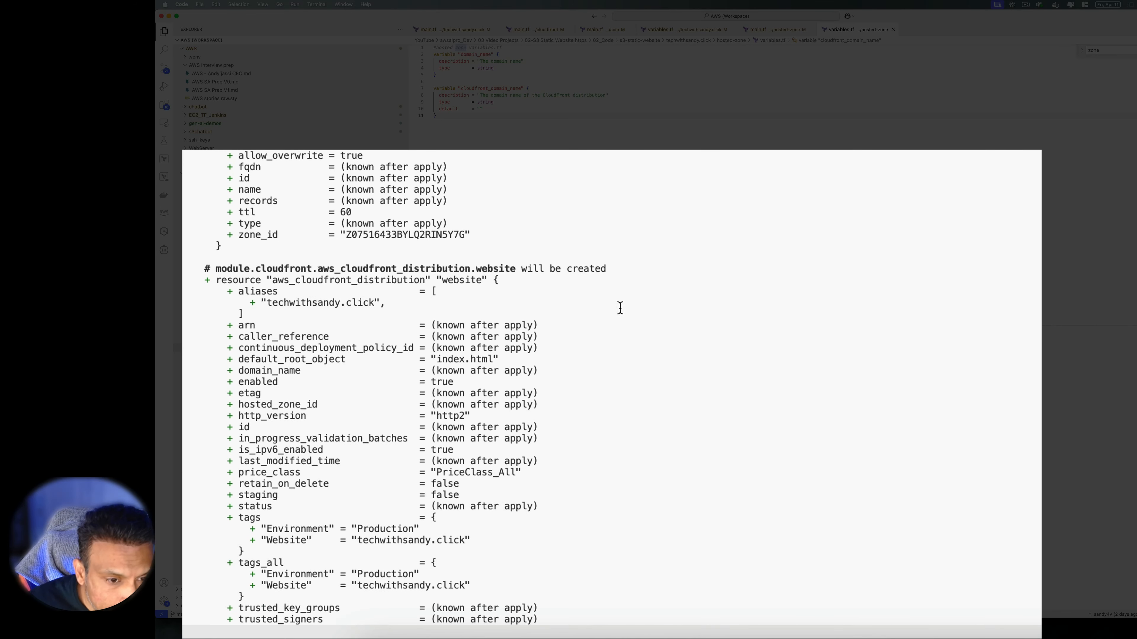
drag(374, 269, 490, 272)
scroll(501, 274, down, 15)
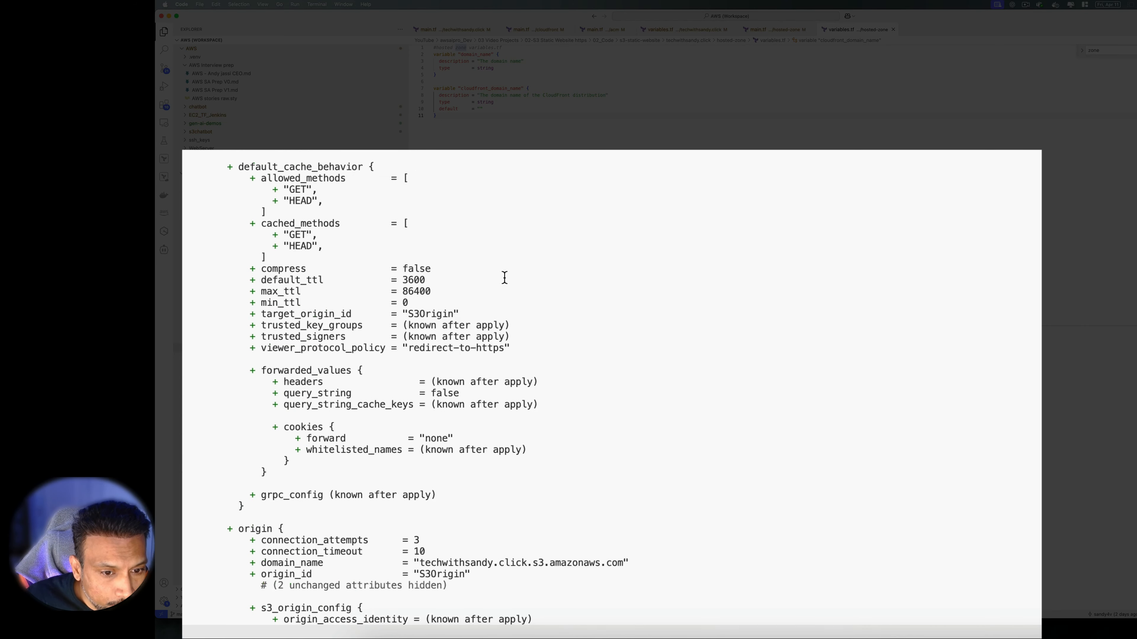
scroll(507, 279, down, 5)
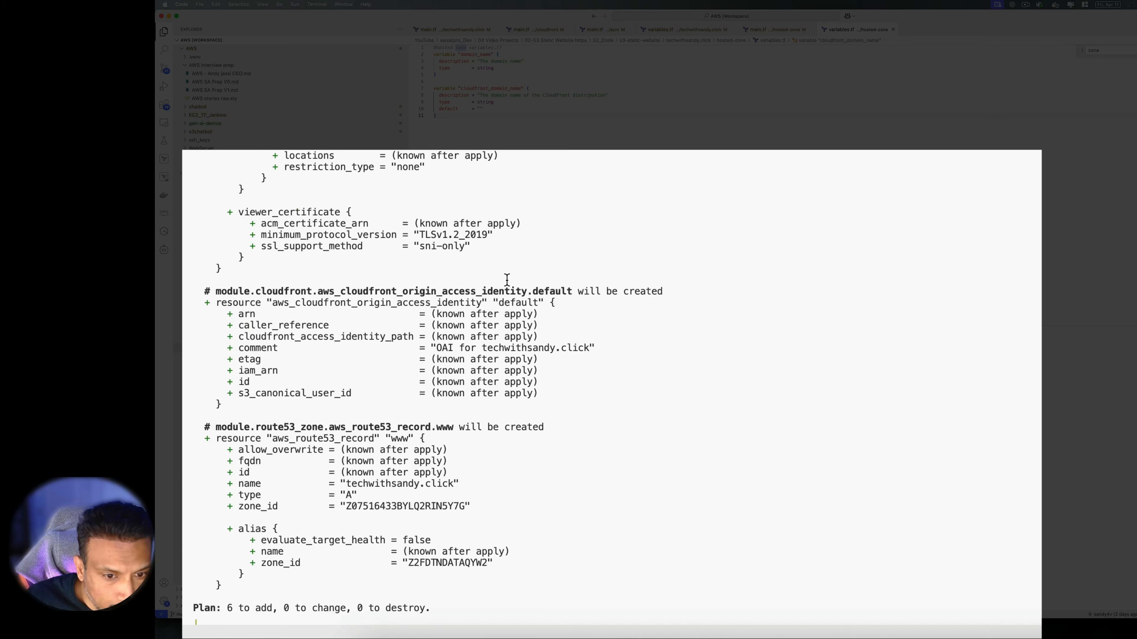
drag(352, 290, 499, 291)
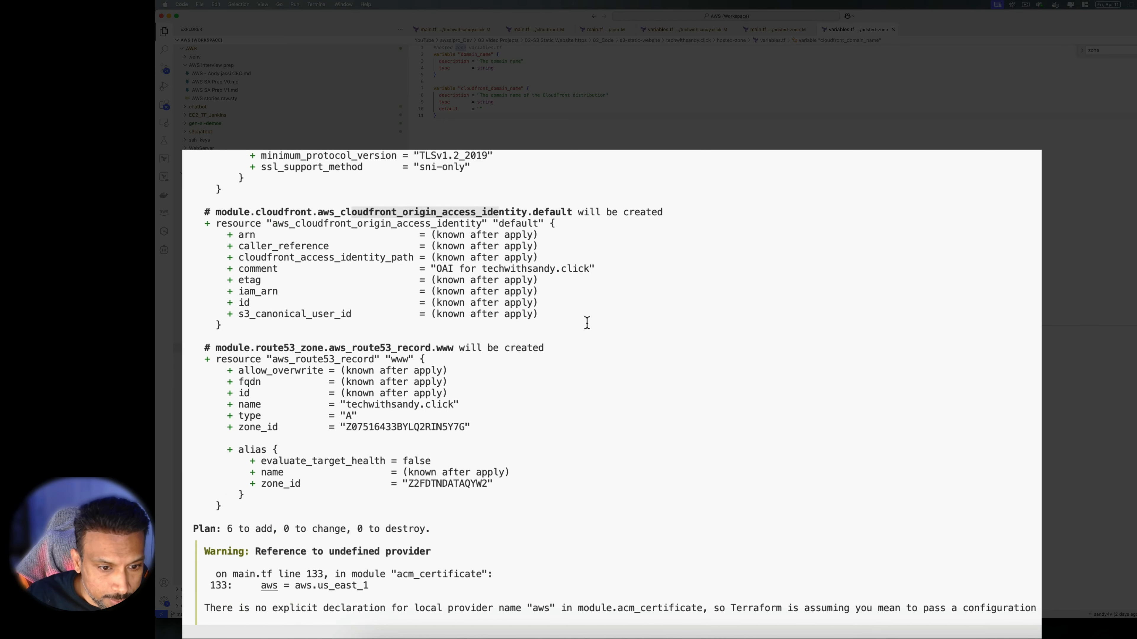
drag(401, 271, 475, 270)
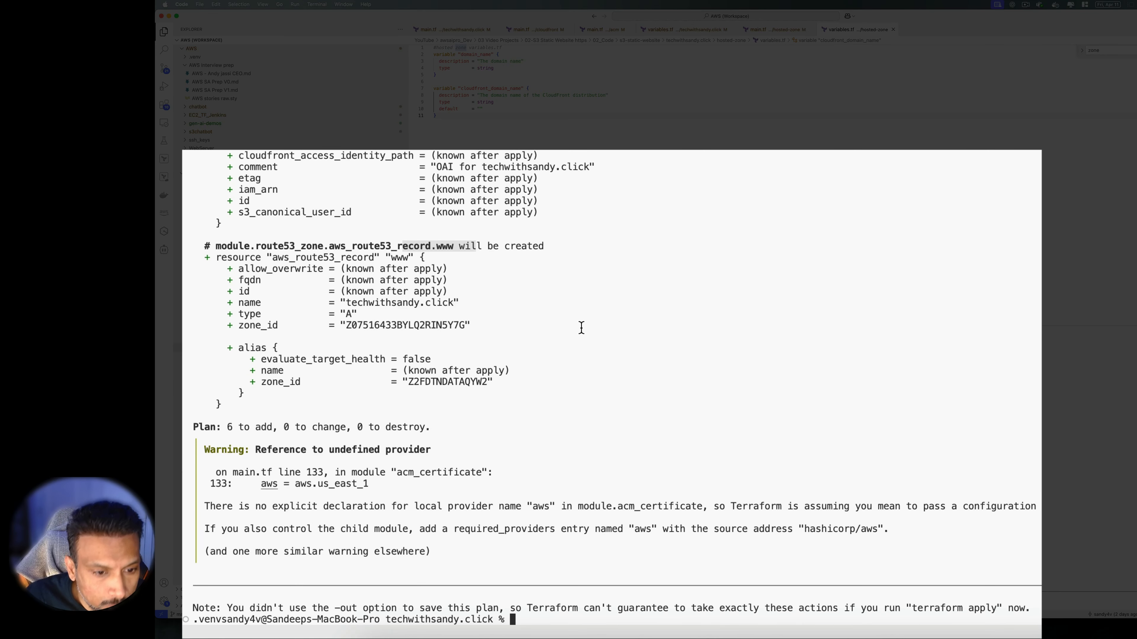
click(670, 327)
Run terraform apply -auto-approve to create 6 resources, then open the website_url_https output
key(Up)
key(Up)
key(Up)
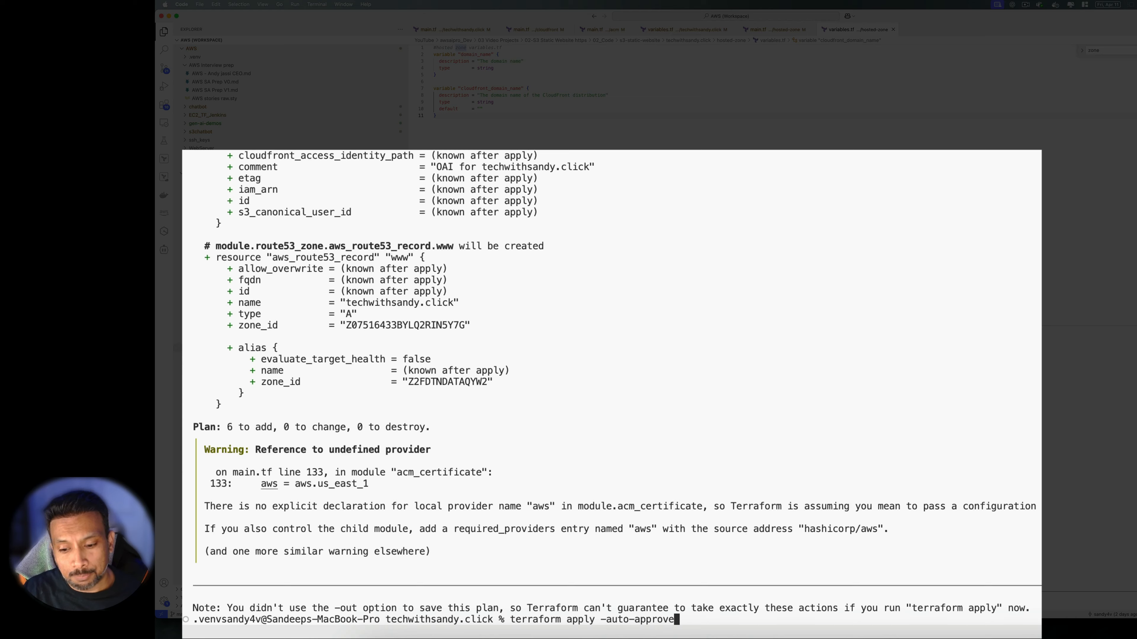
key(Return)
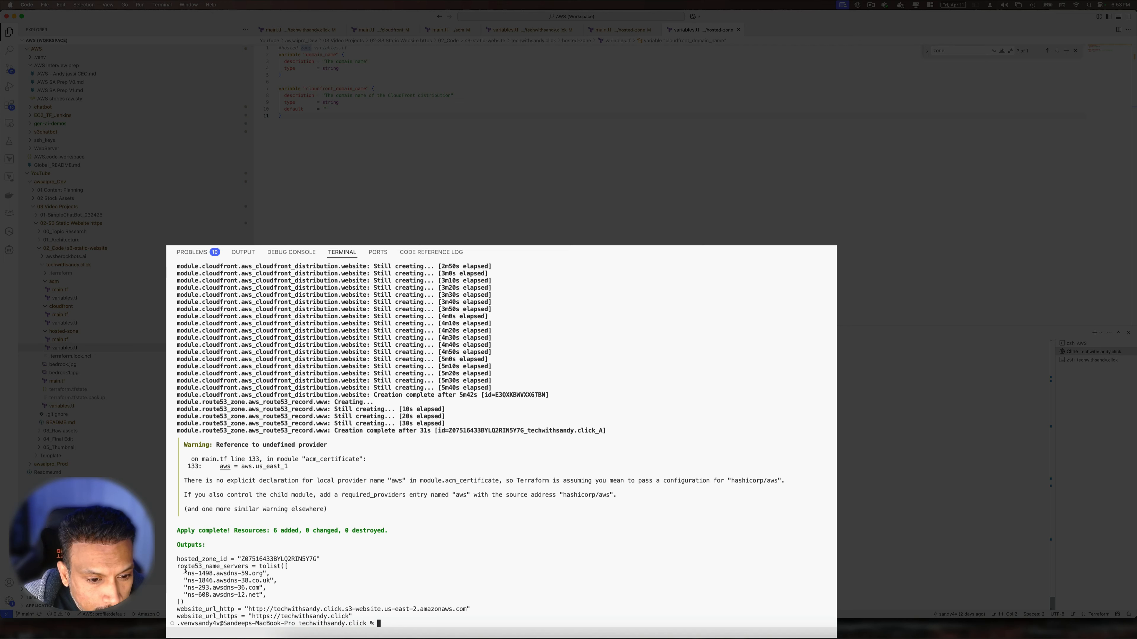
drag(179, 566, 291, 584)
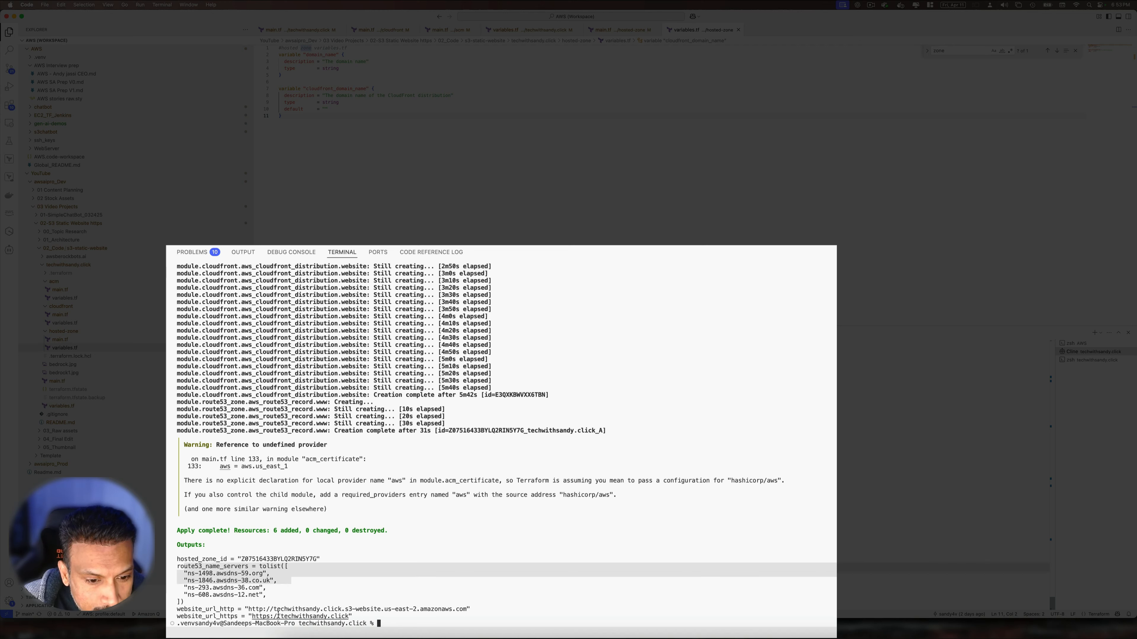
super+click(313, 621)
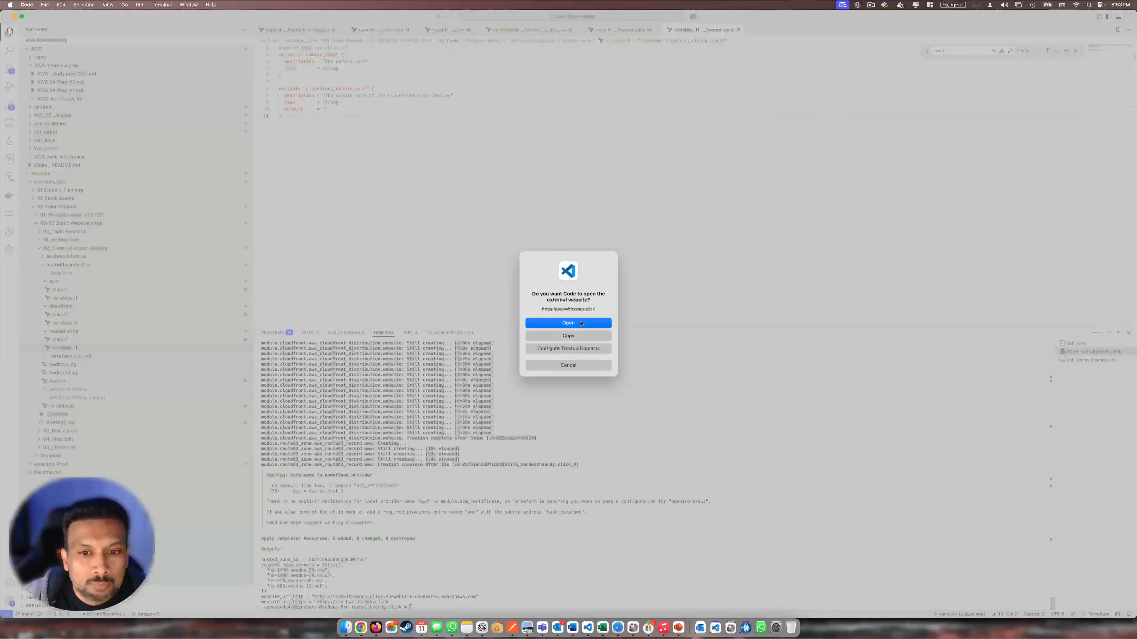
Open techwithsandy.click in Chrome and confirm its S3 welcome page loads over a secure connection
click(581, 324)
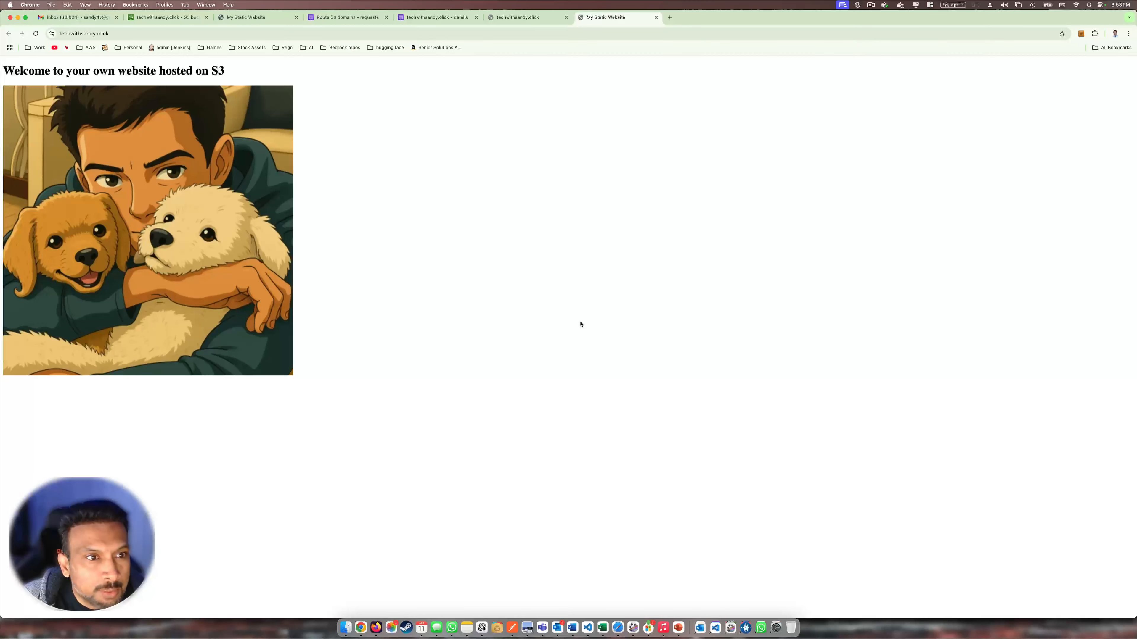
click(537, 21)
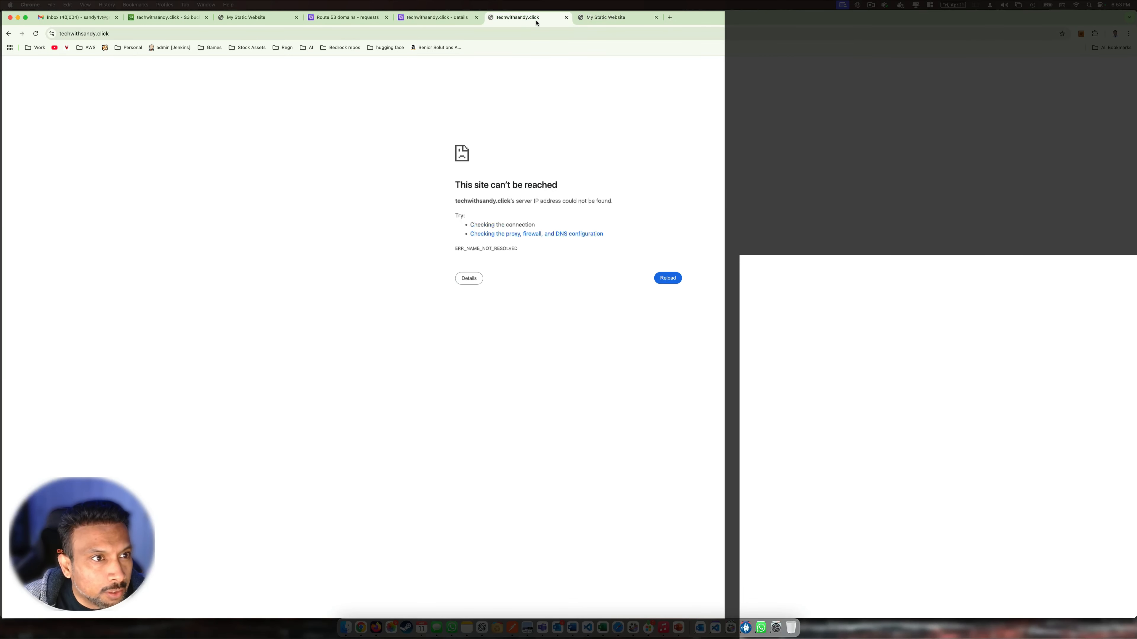
click(603, 19)
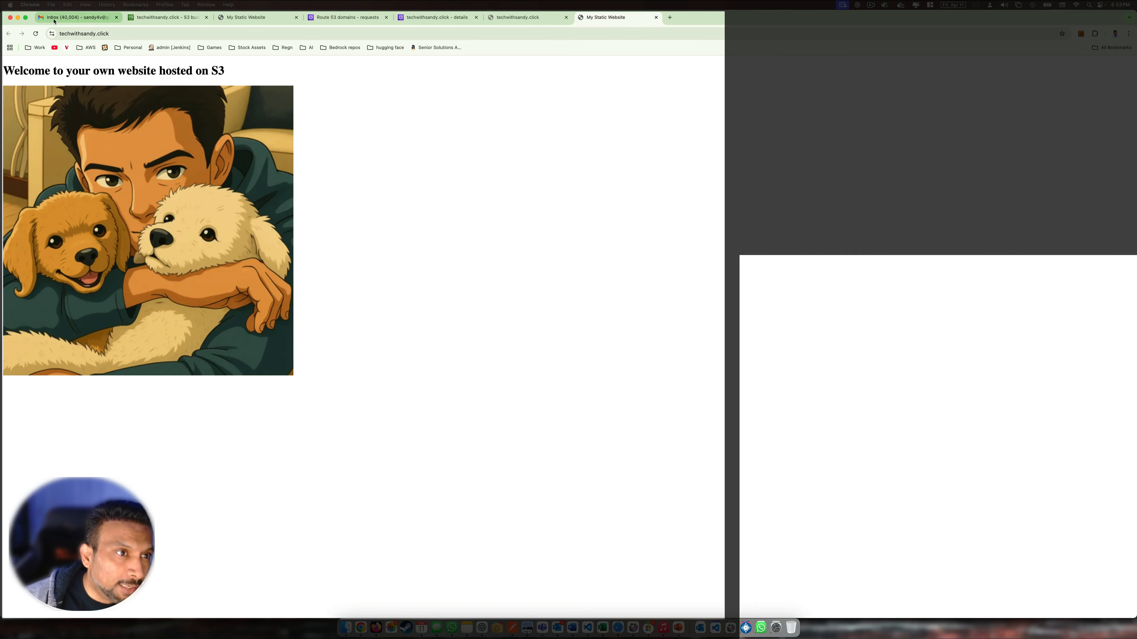
click(52, 34)
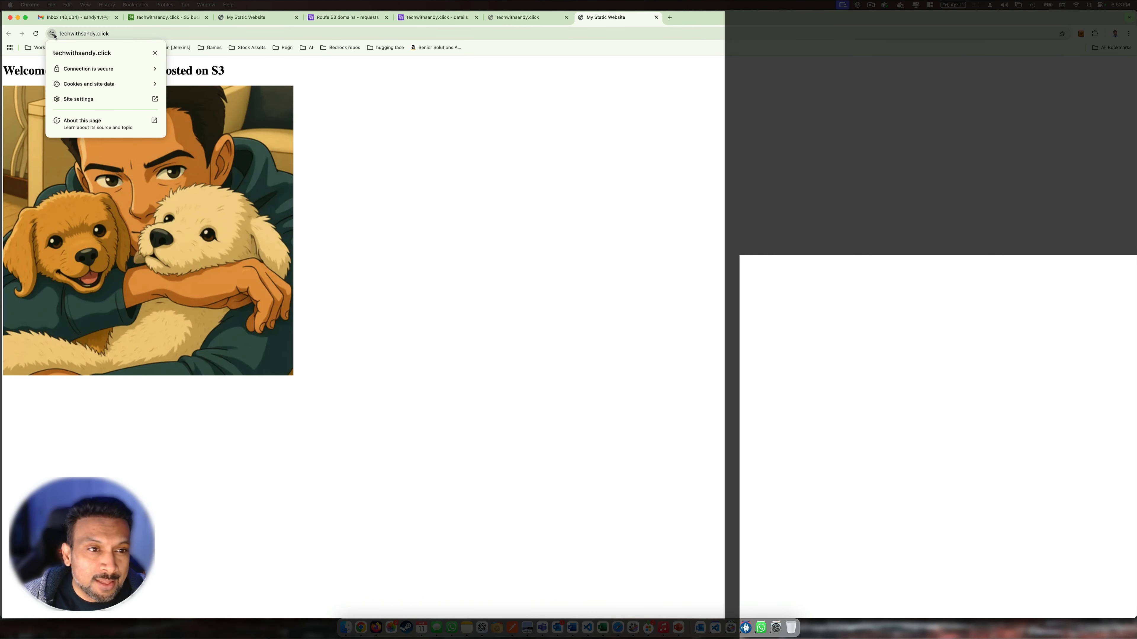
click(529, 244)
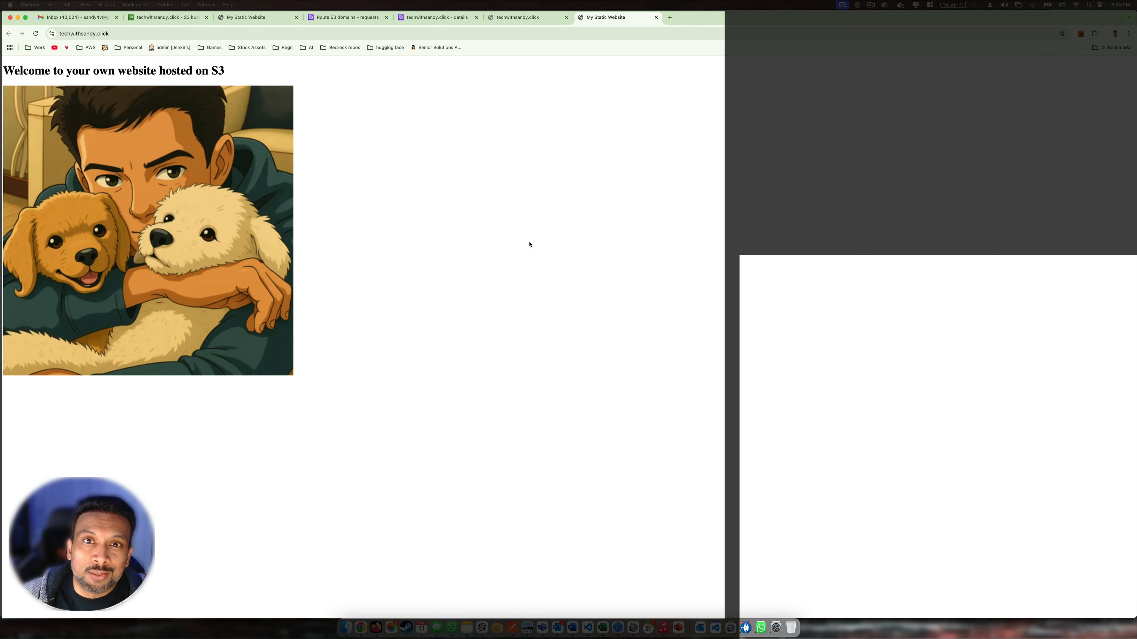